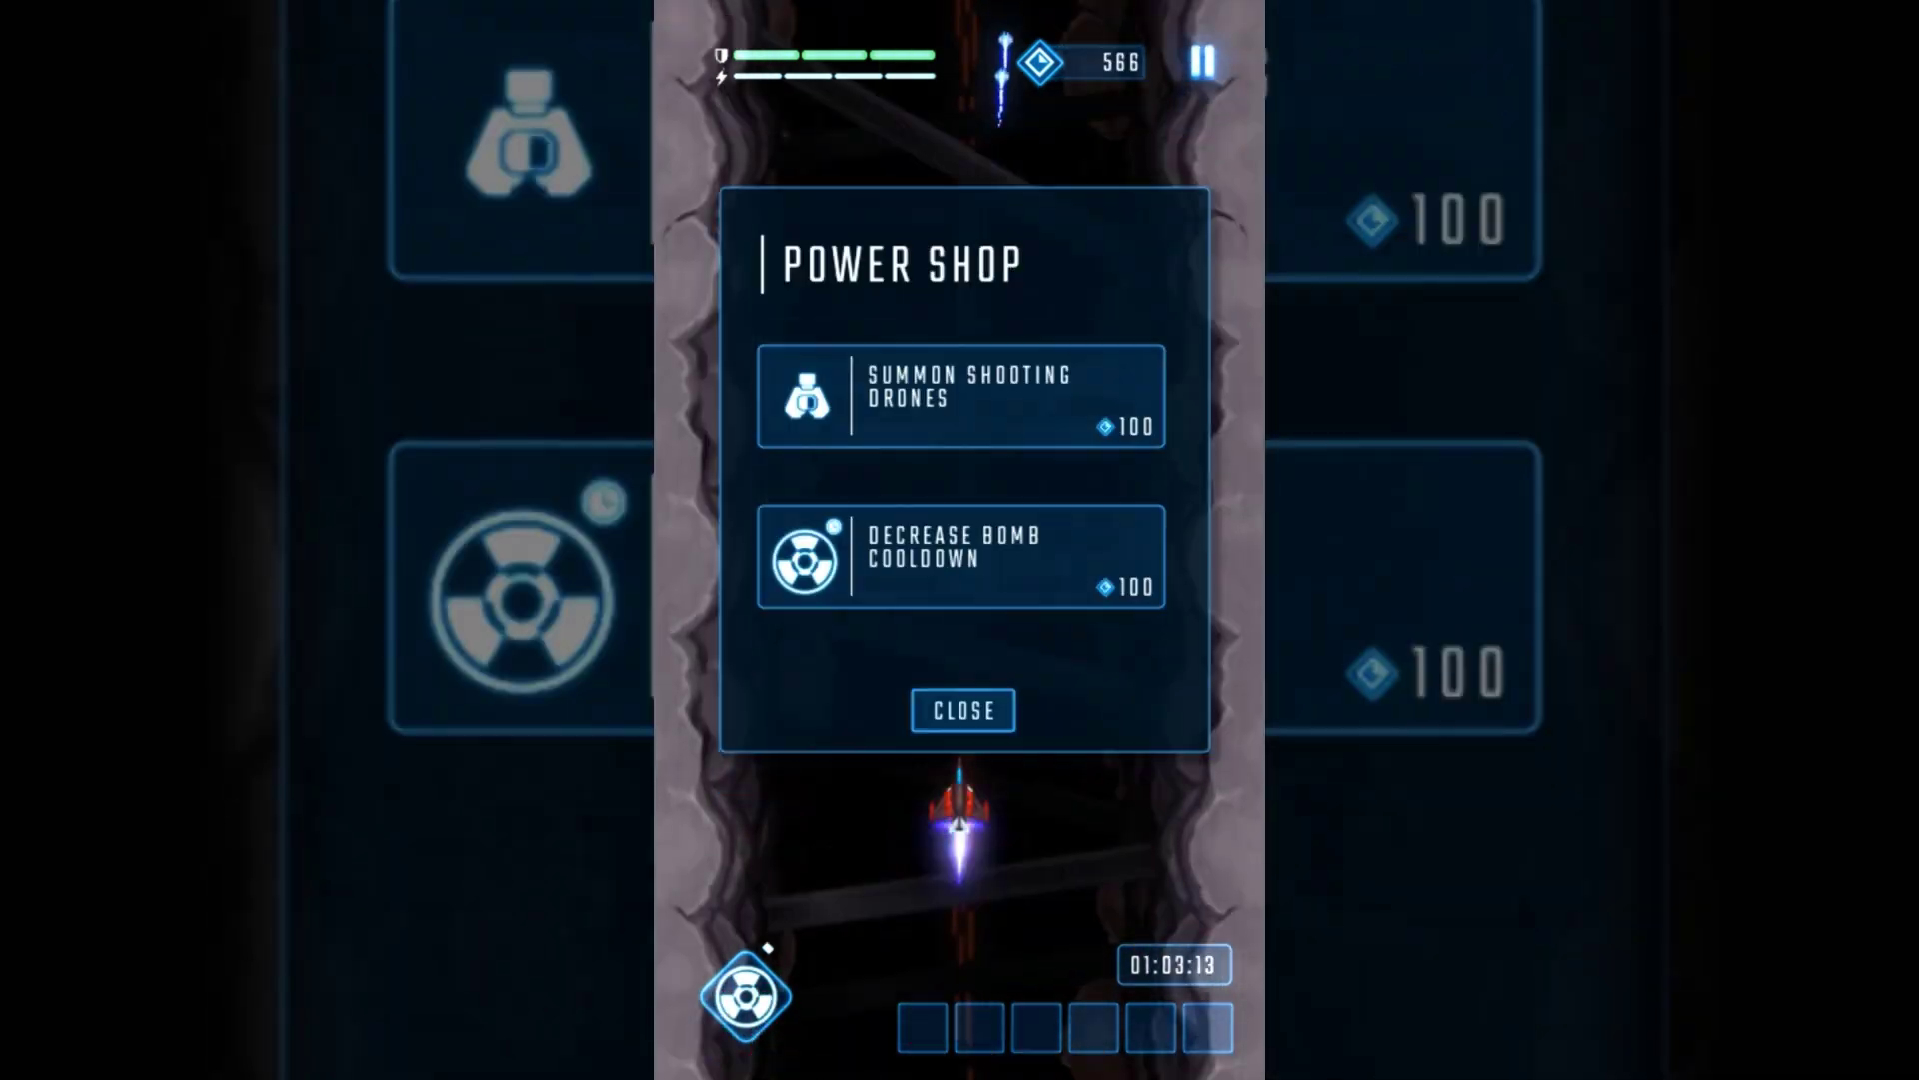
- Stop the running test level and switch to the smoke_bomb scene with nothing selected
left_click(959, 394)
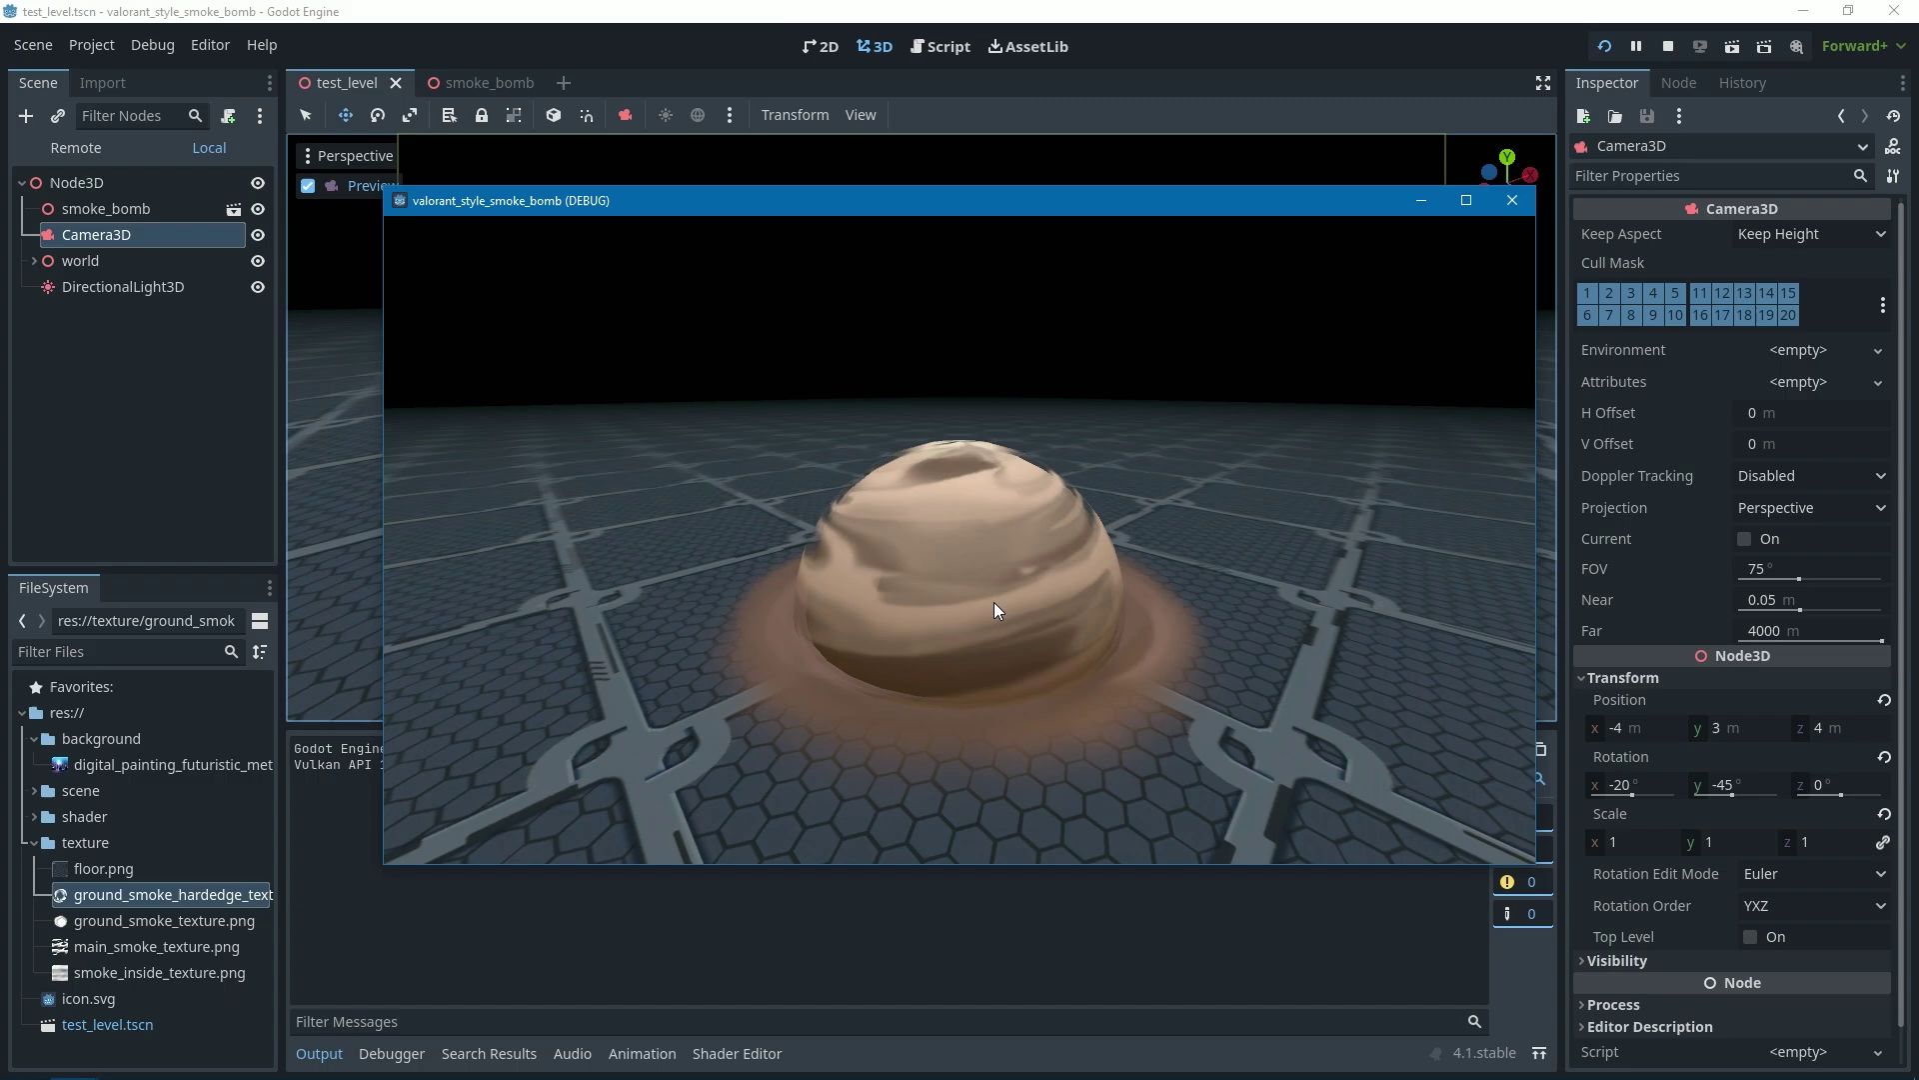
left_click(1514, 202)
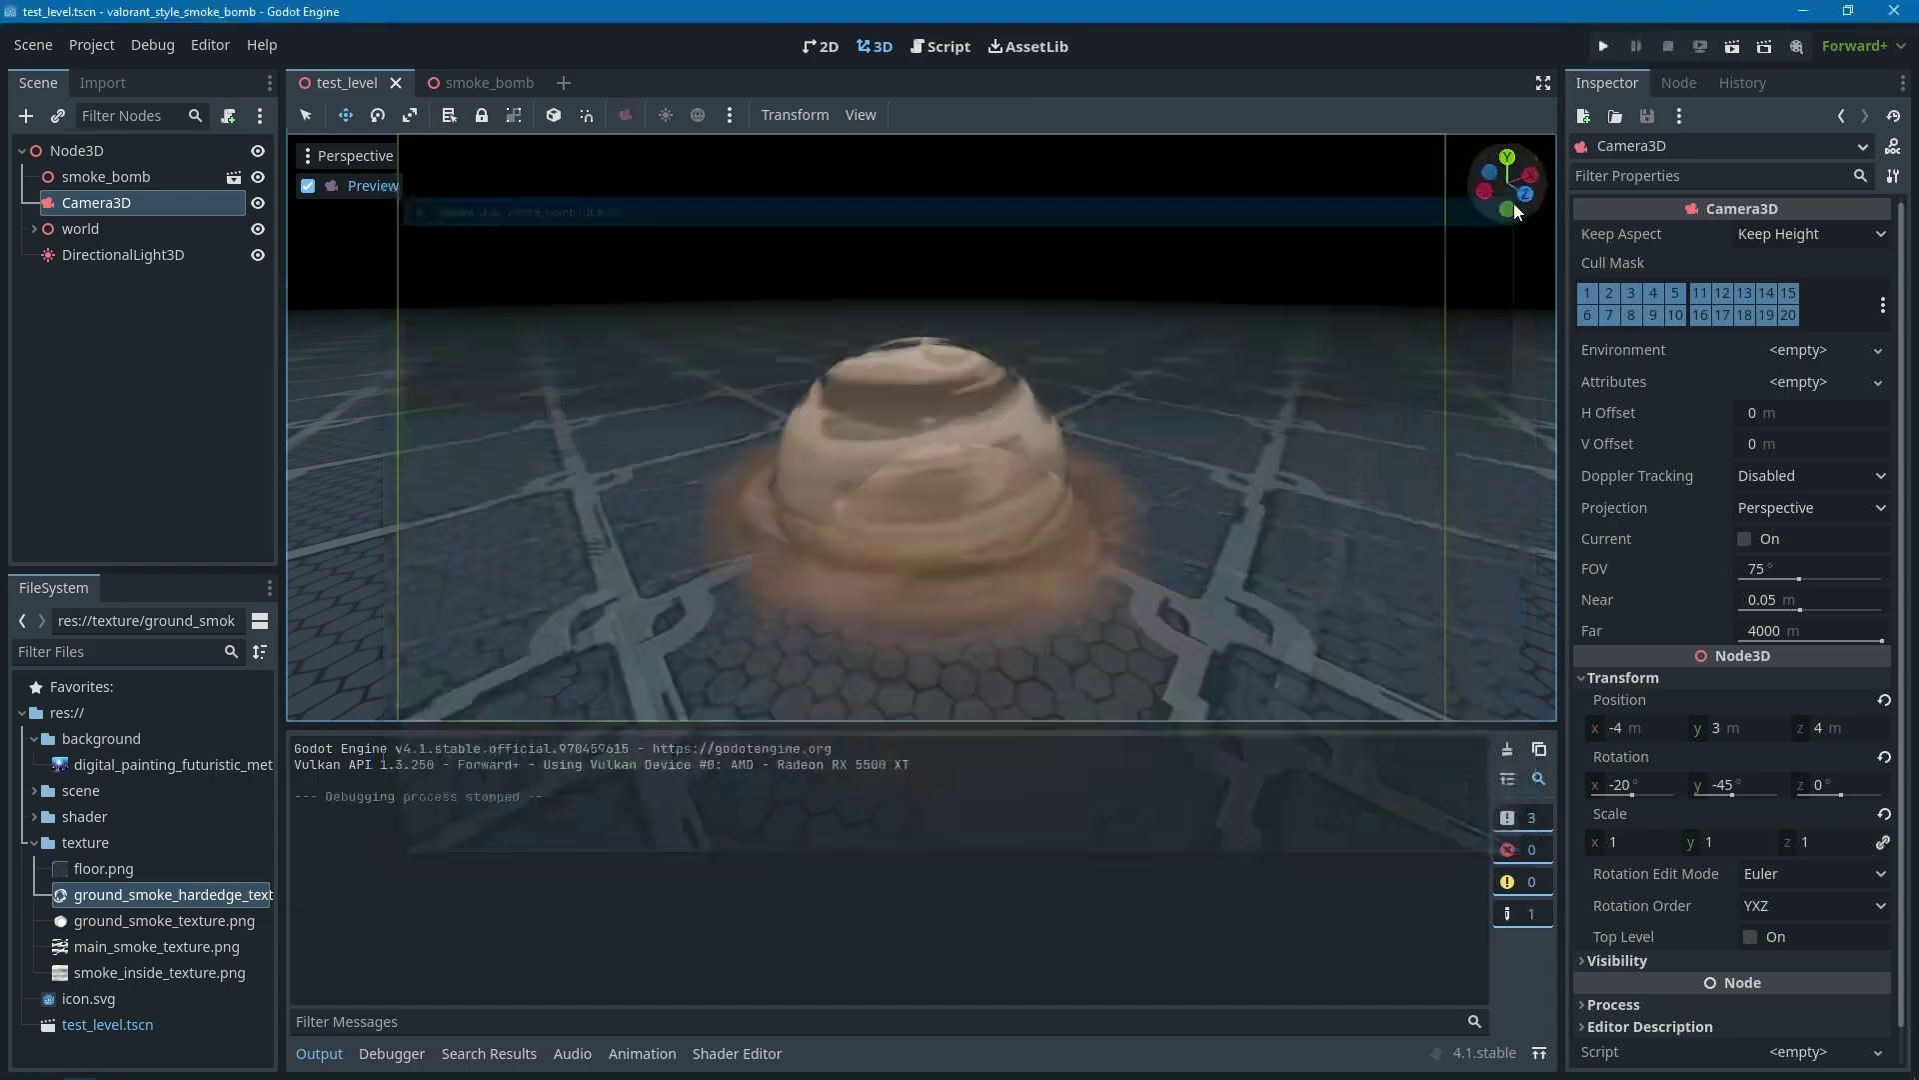
left_click(483, 87)
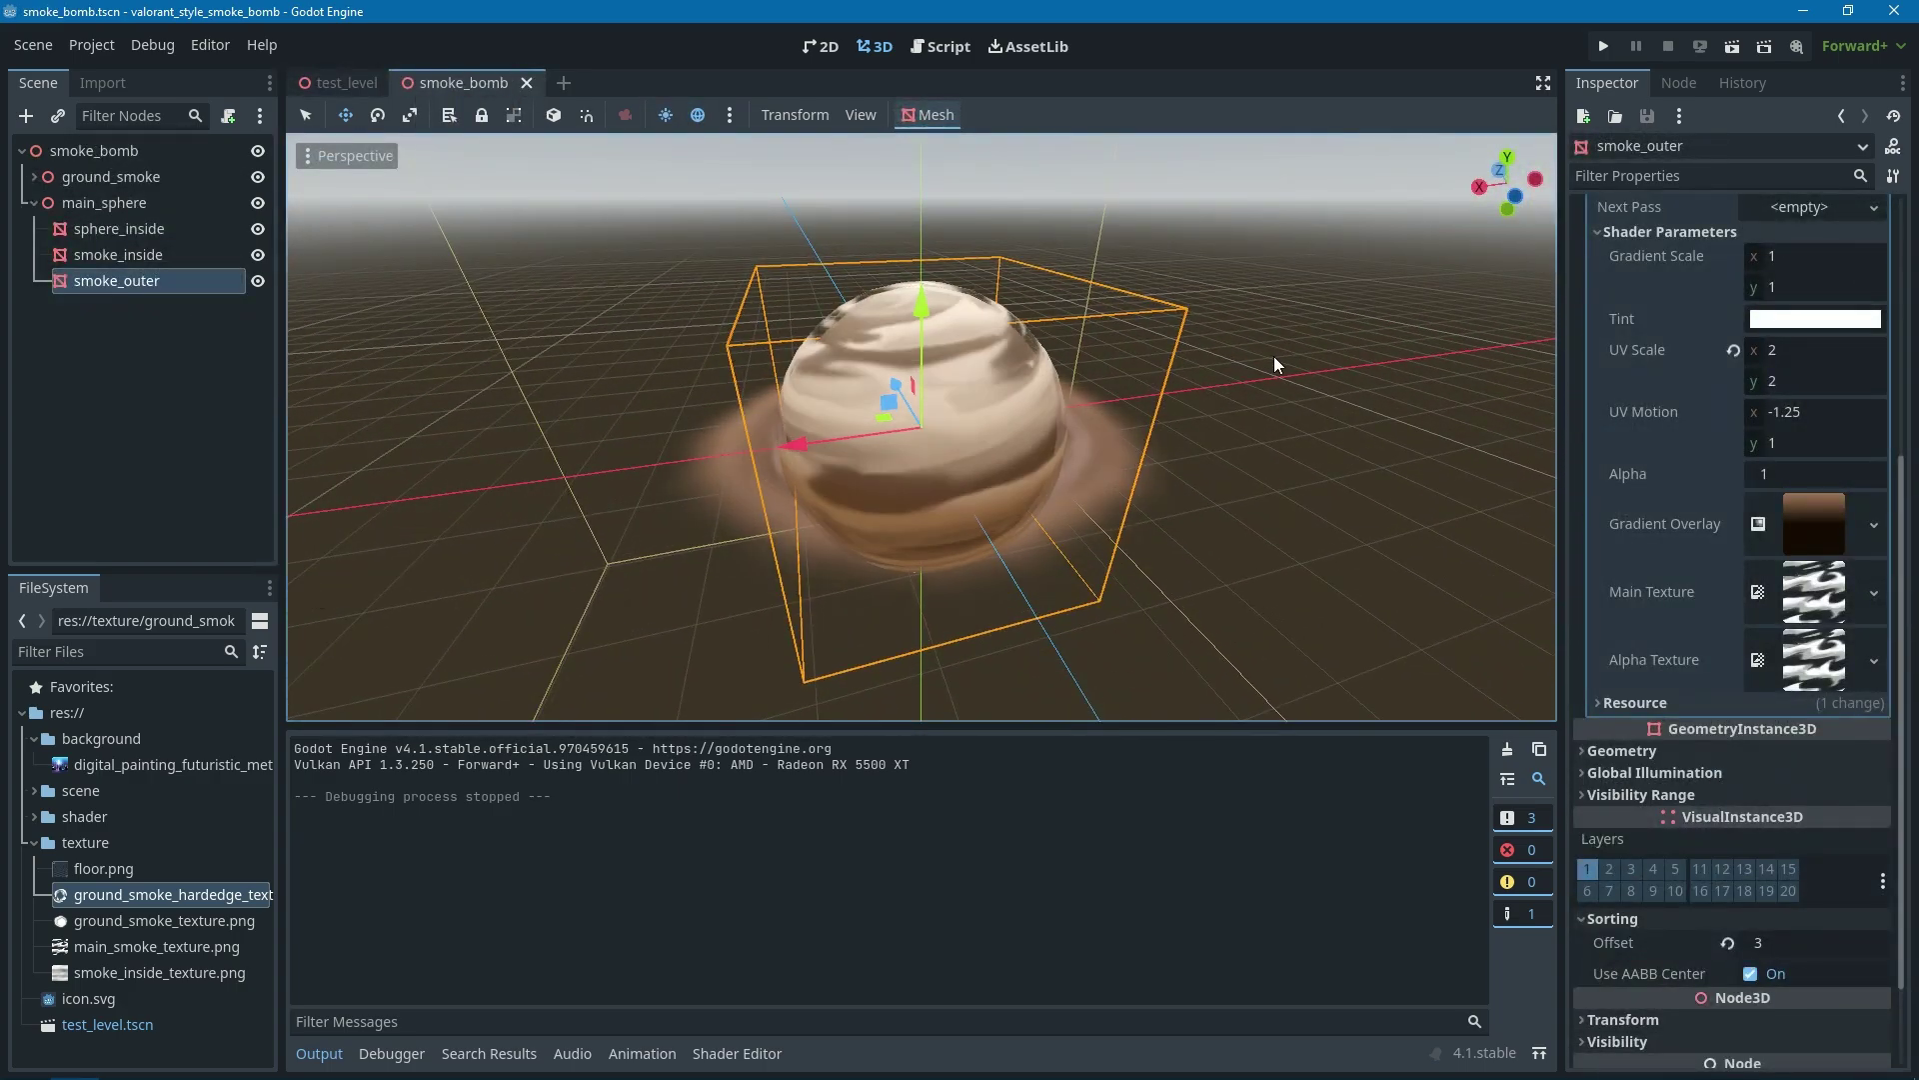
left_click(150, 229)
left_click(172, 300)
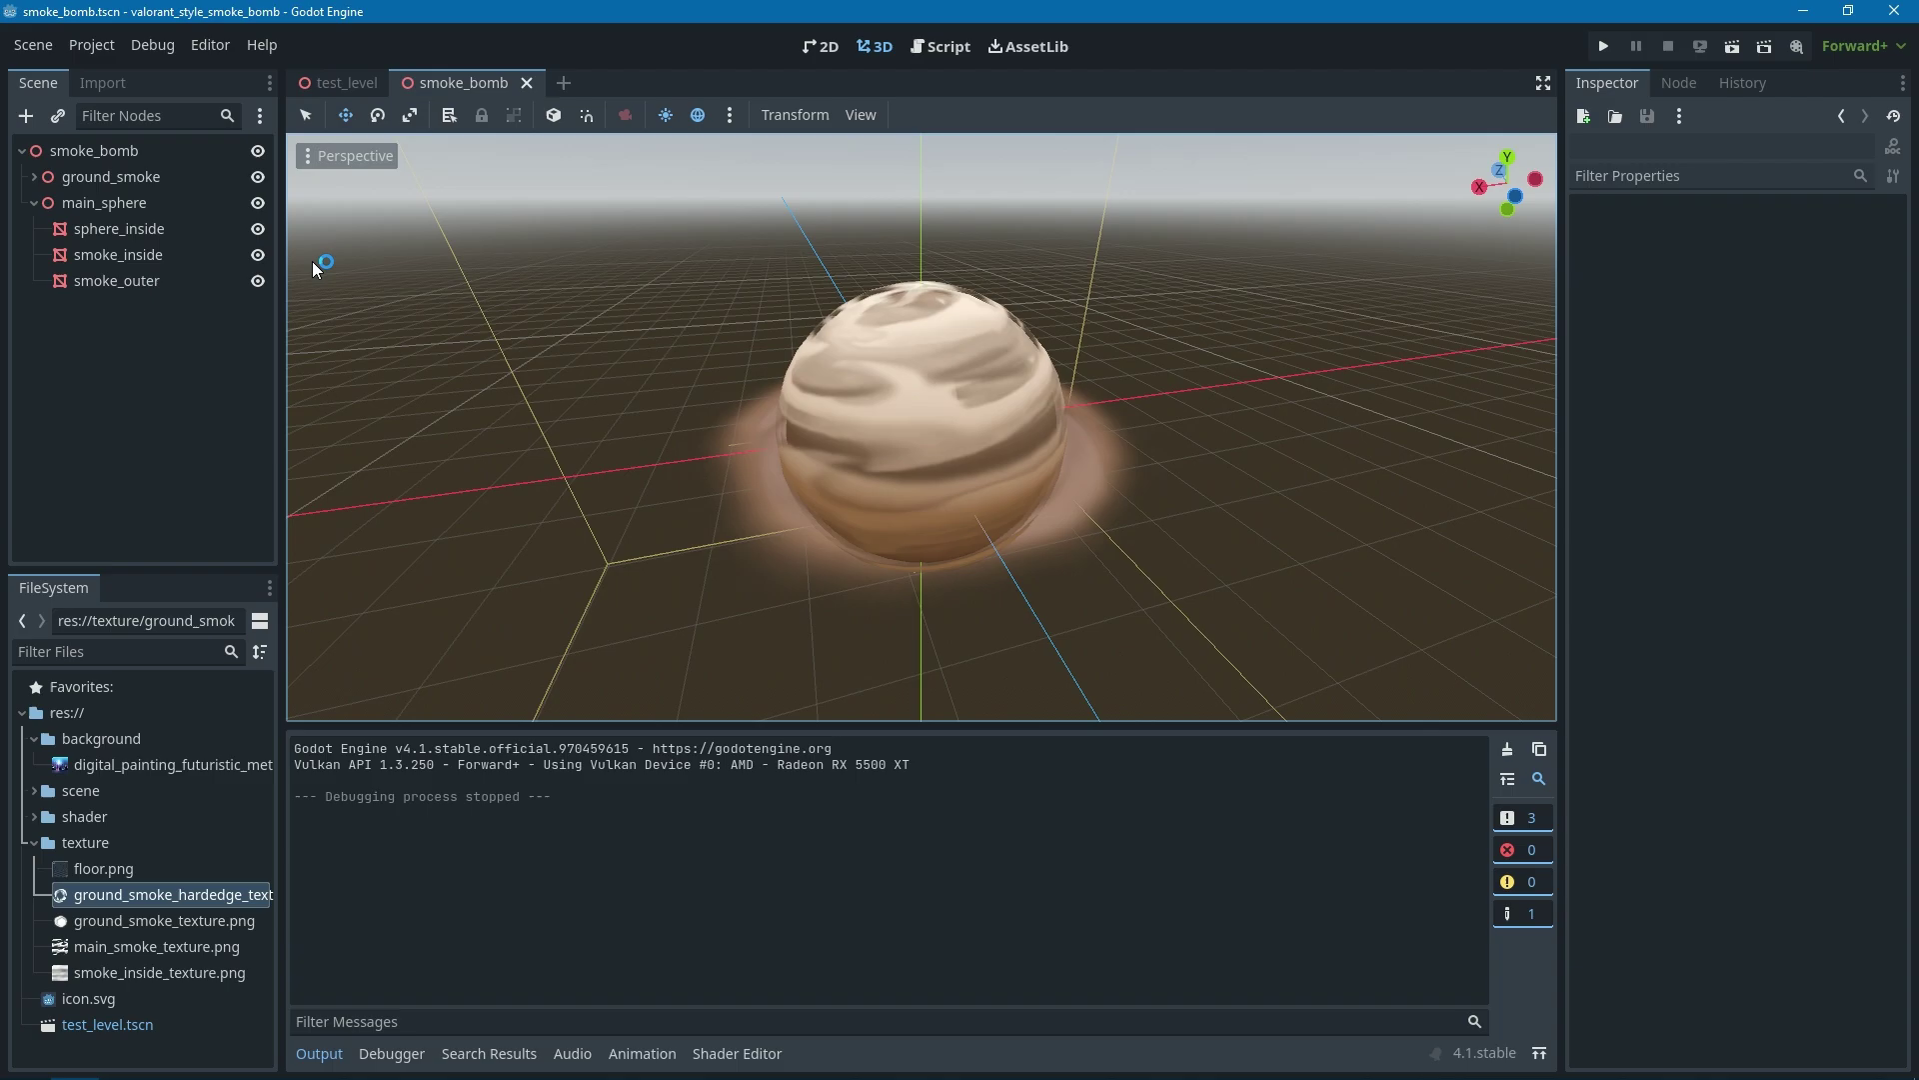
- Hide ground_smoke, then hide sphere_inside, smoke_inside and smoke_outer
left_click(257, 178)
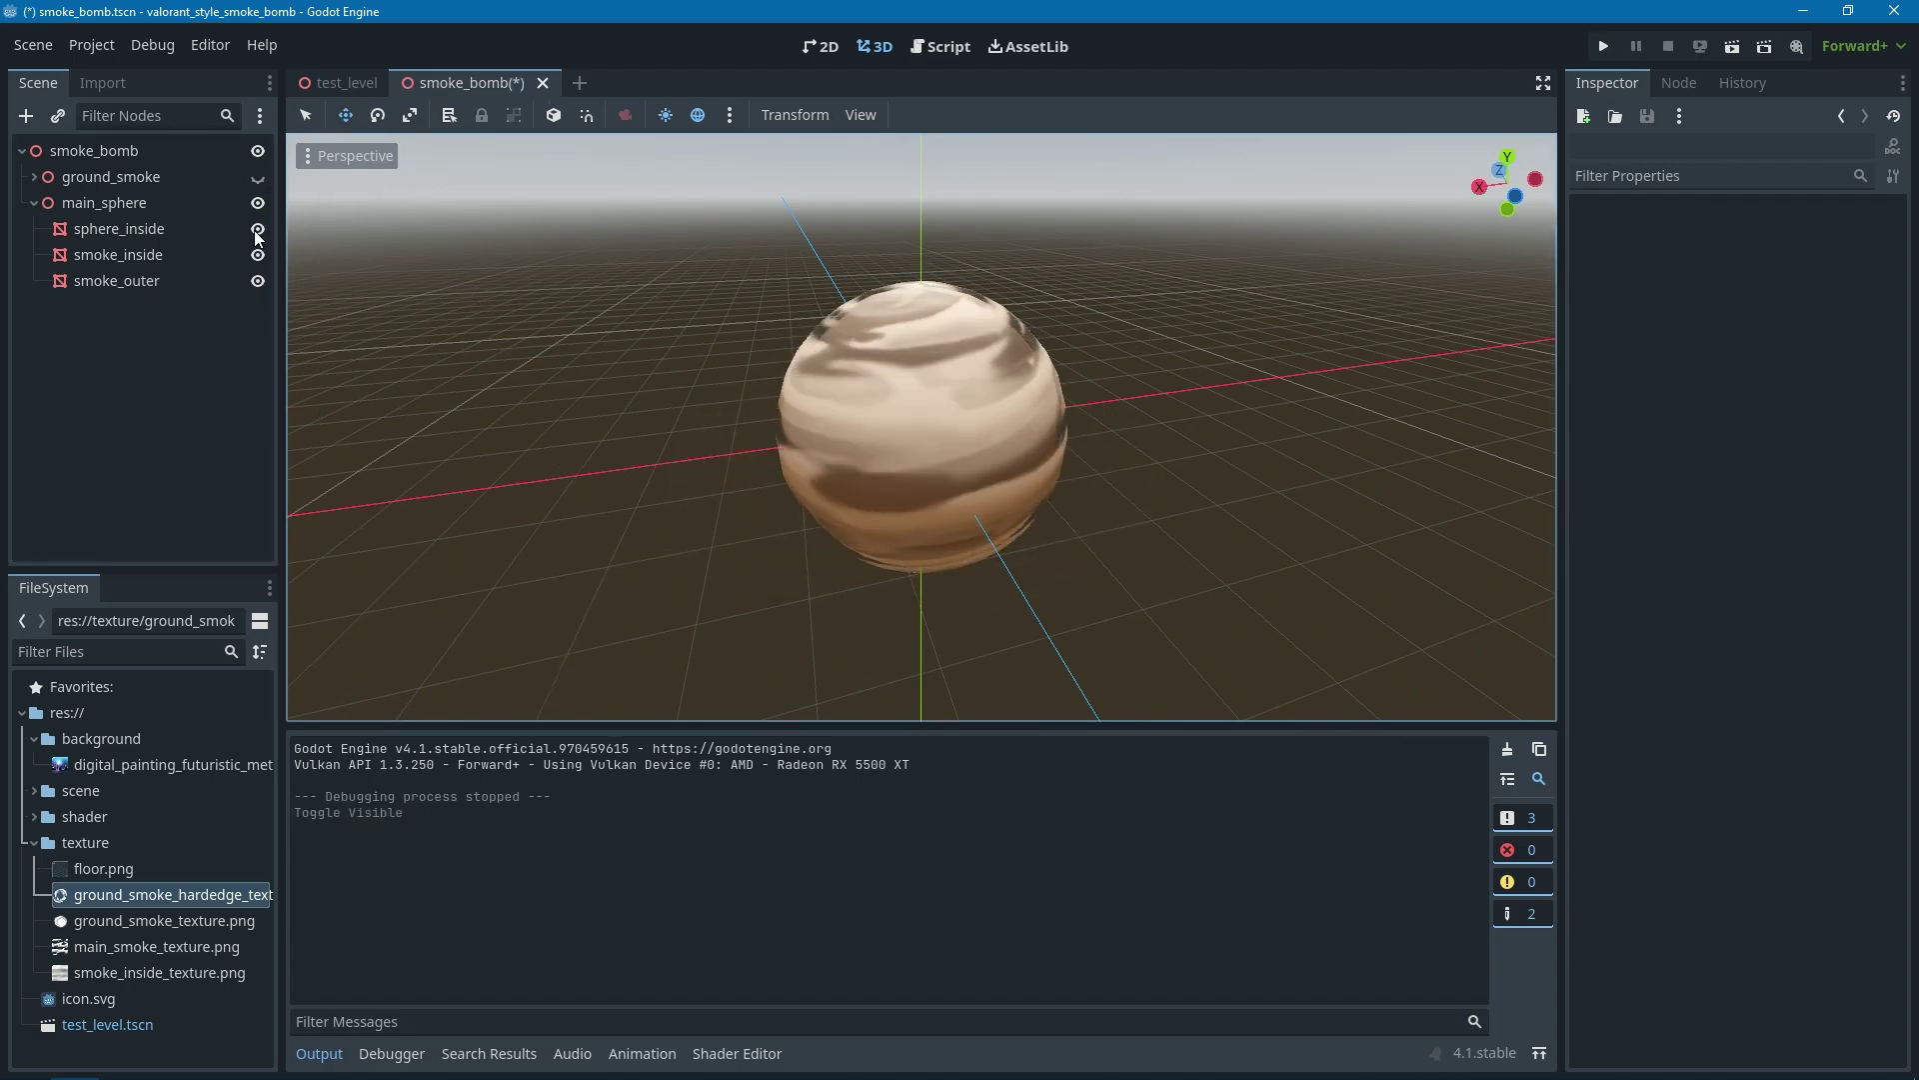
middle_click_drag(1047, 427, 1329, 410)
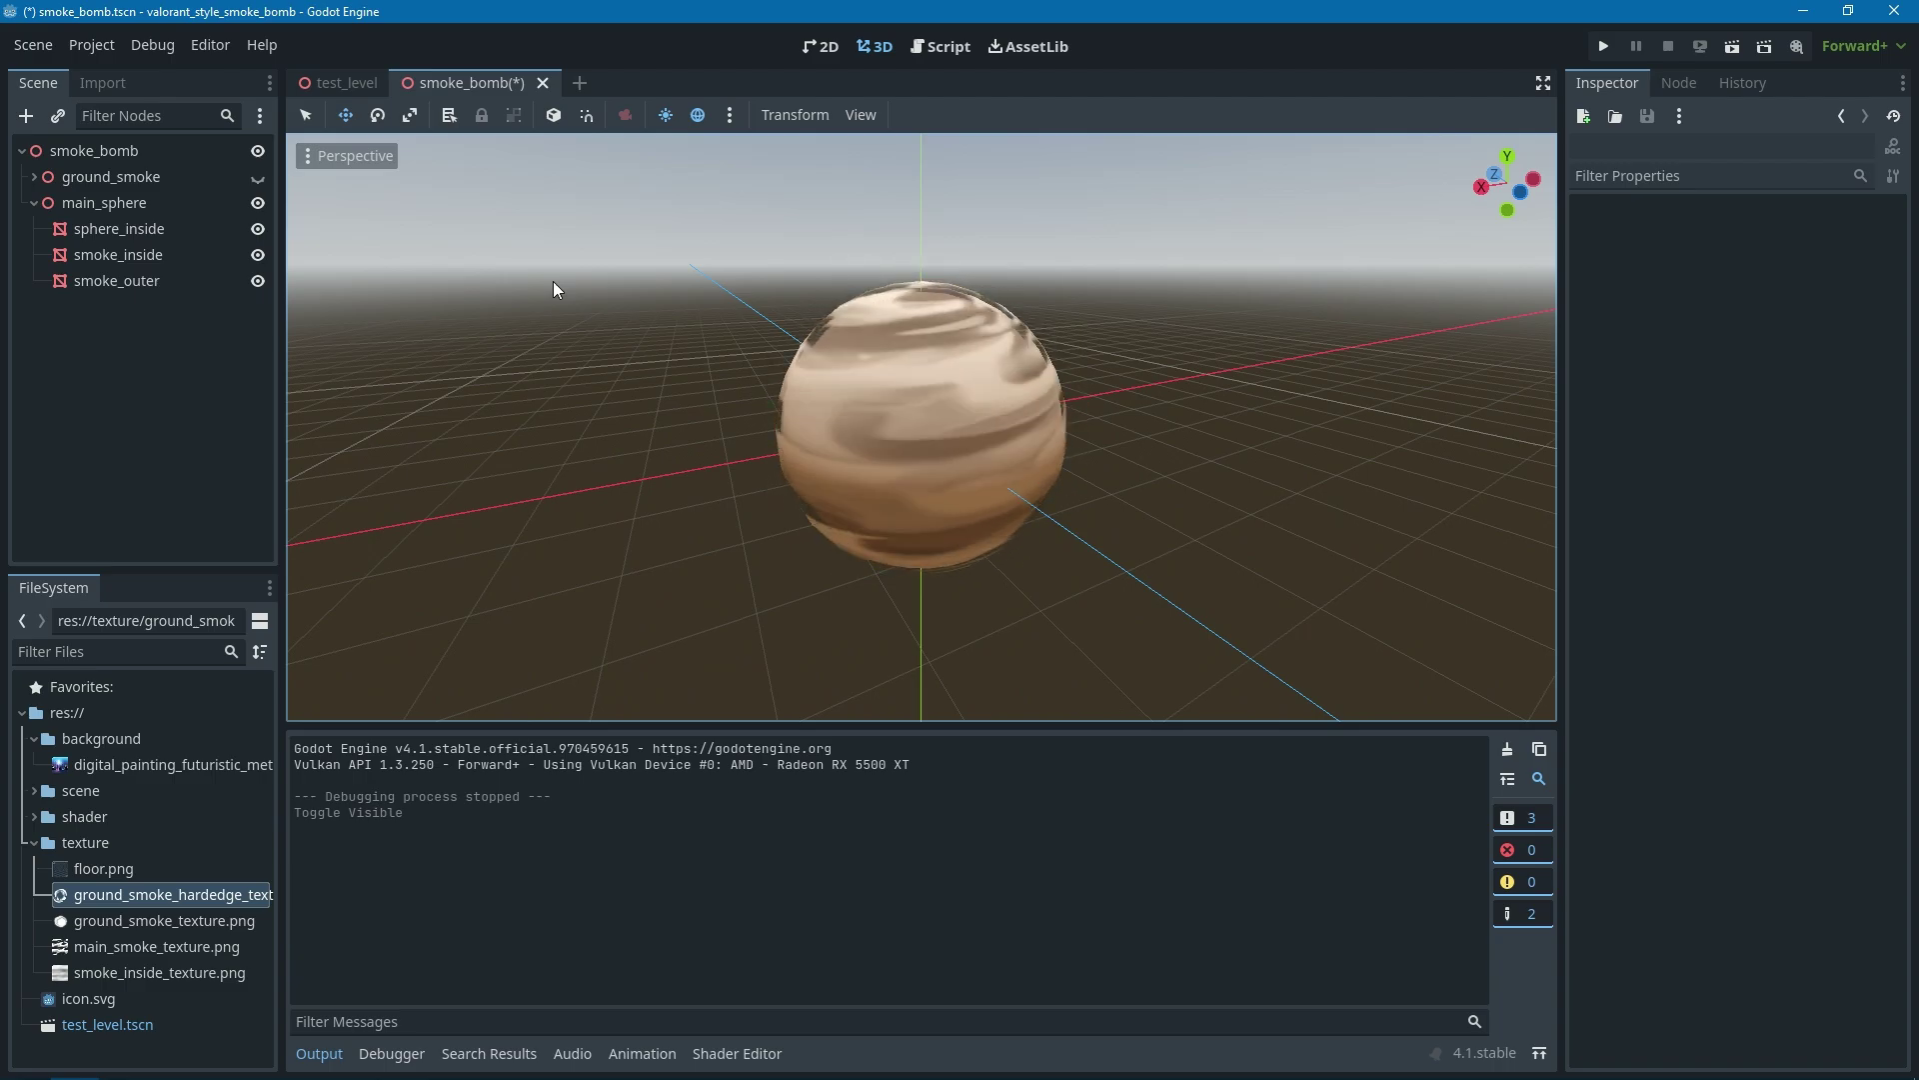
left_click(257, 229)
left_click(257, 255)
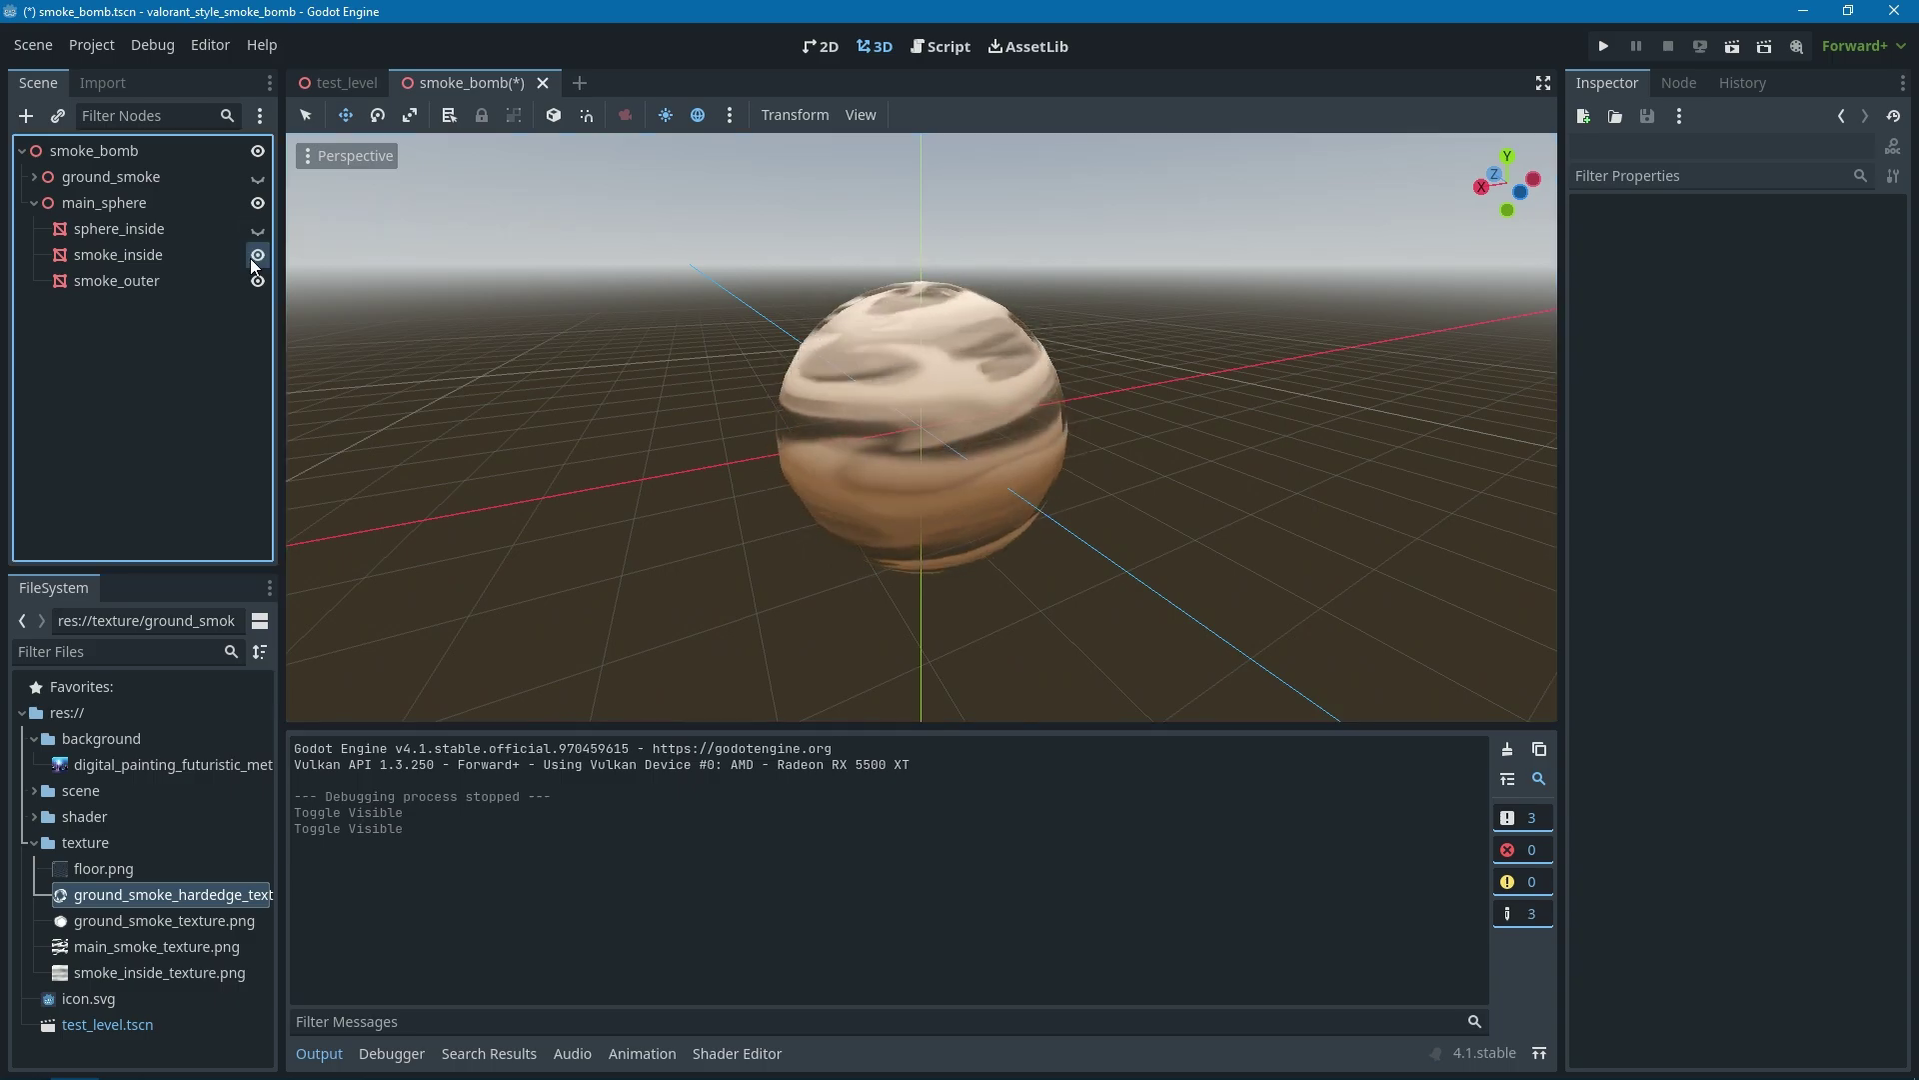
left_click(257, 281)
- Re-show sphere_inside, smoke_inside and smoke_outer one at a time, then select smoke_outer
left_click(257, 229)
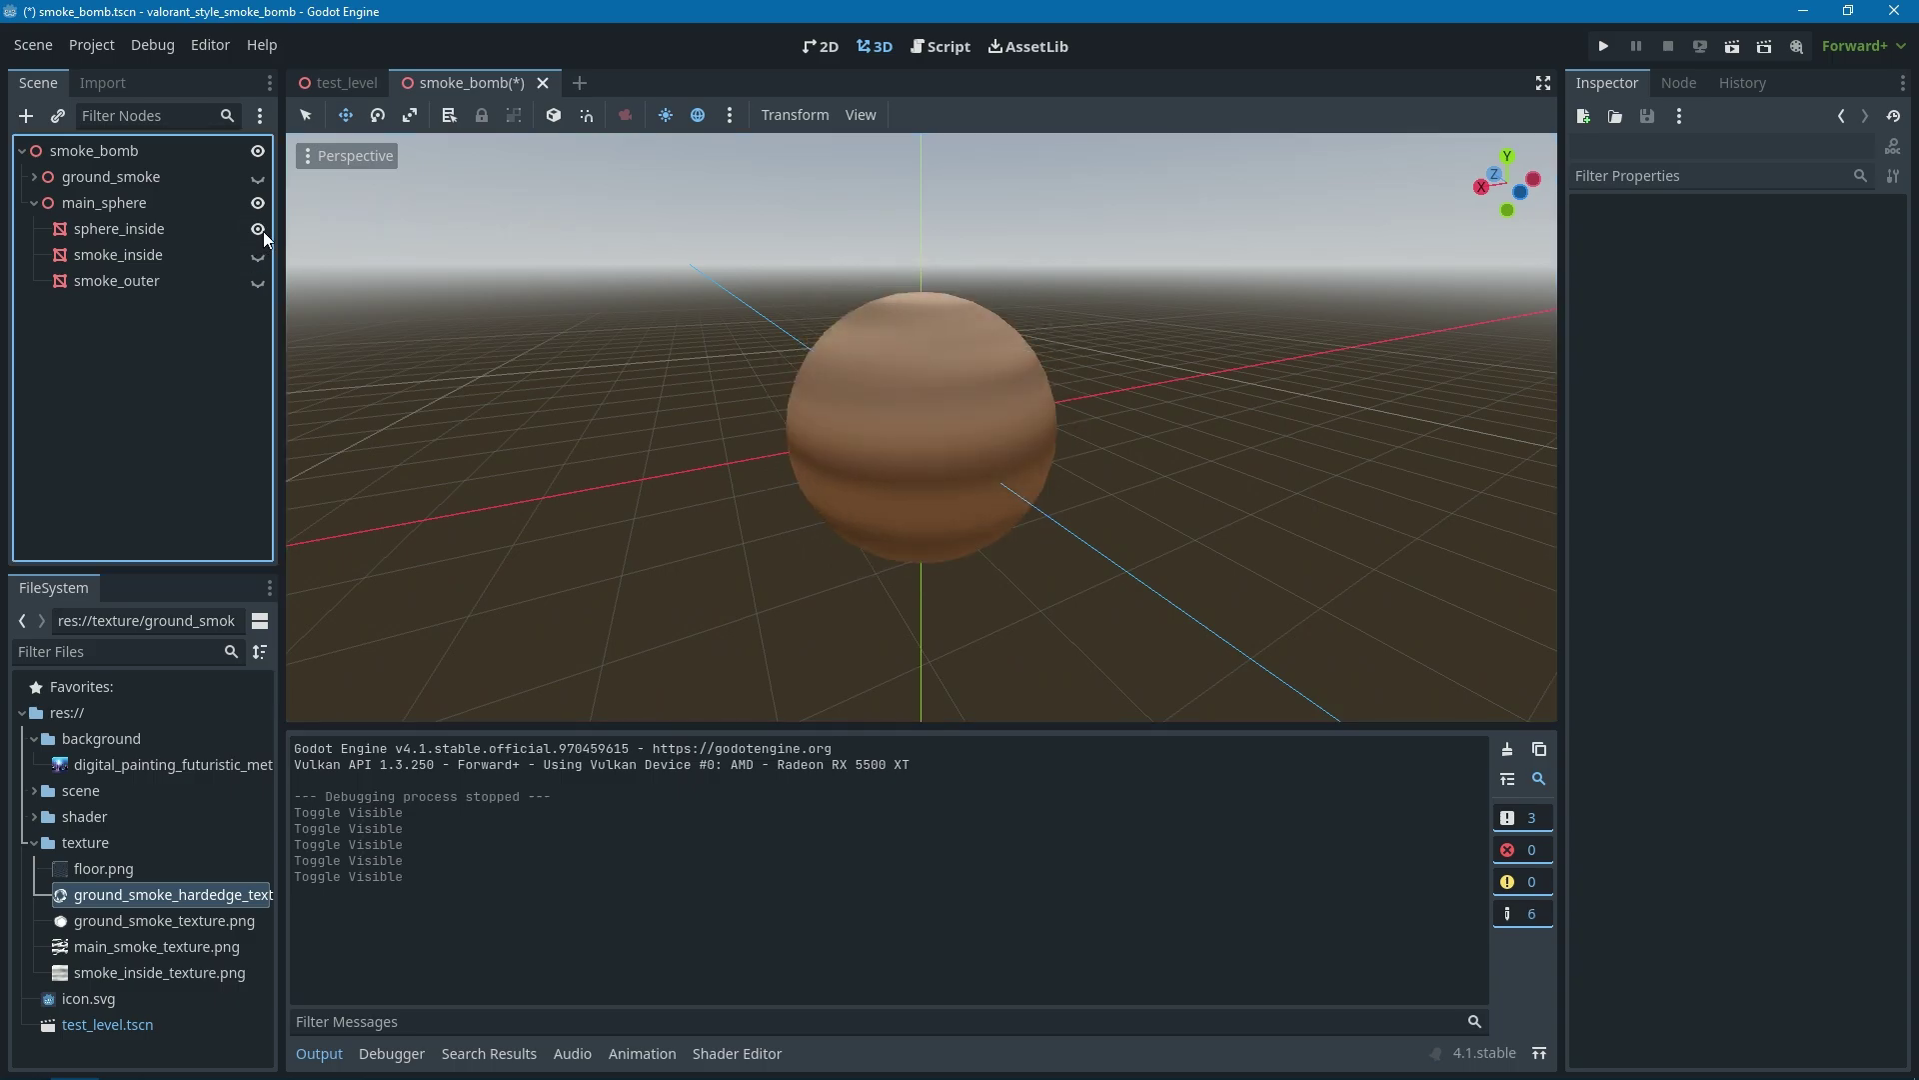
scroll(1095, 345, "up", 2)
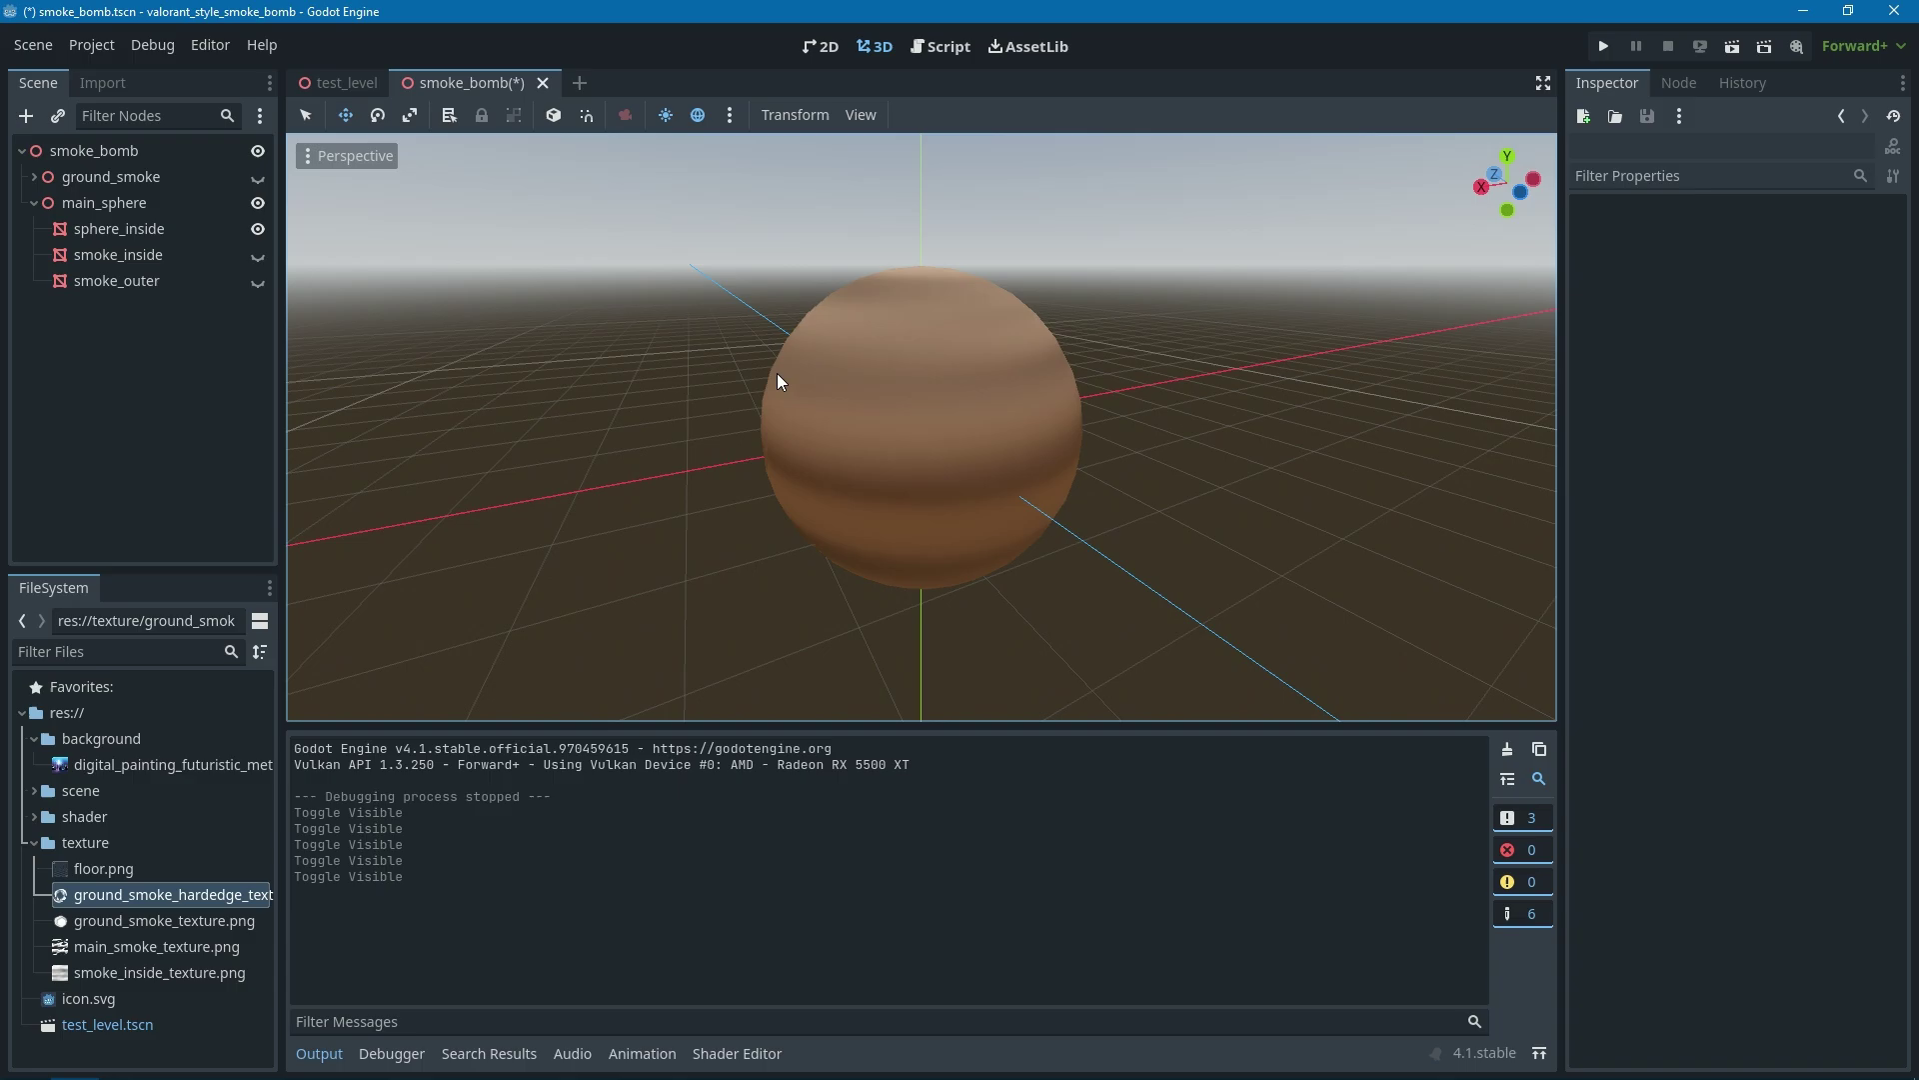
left_click(257, 256)
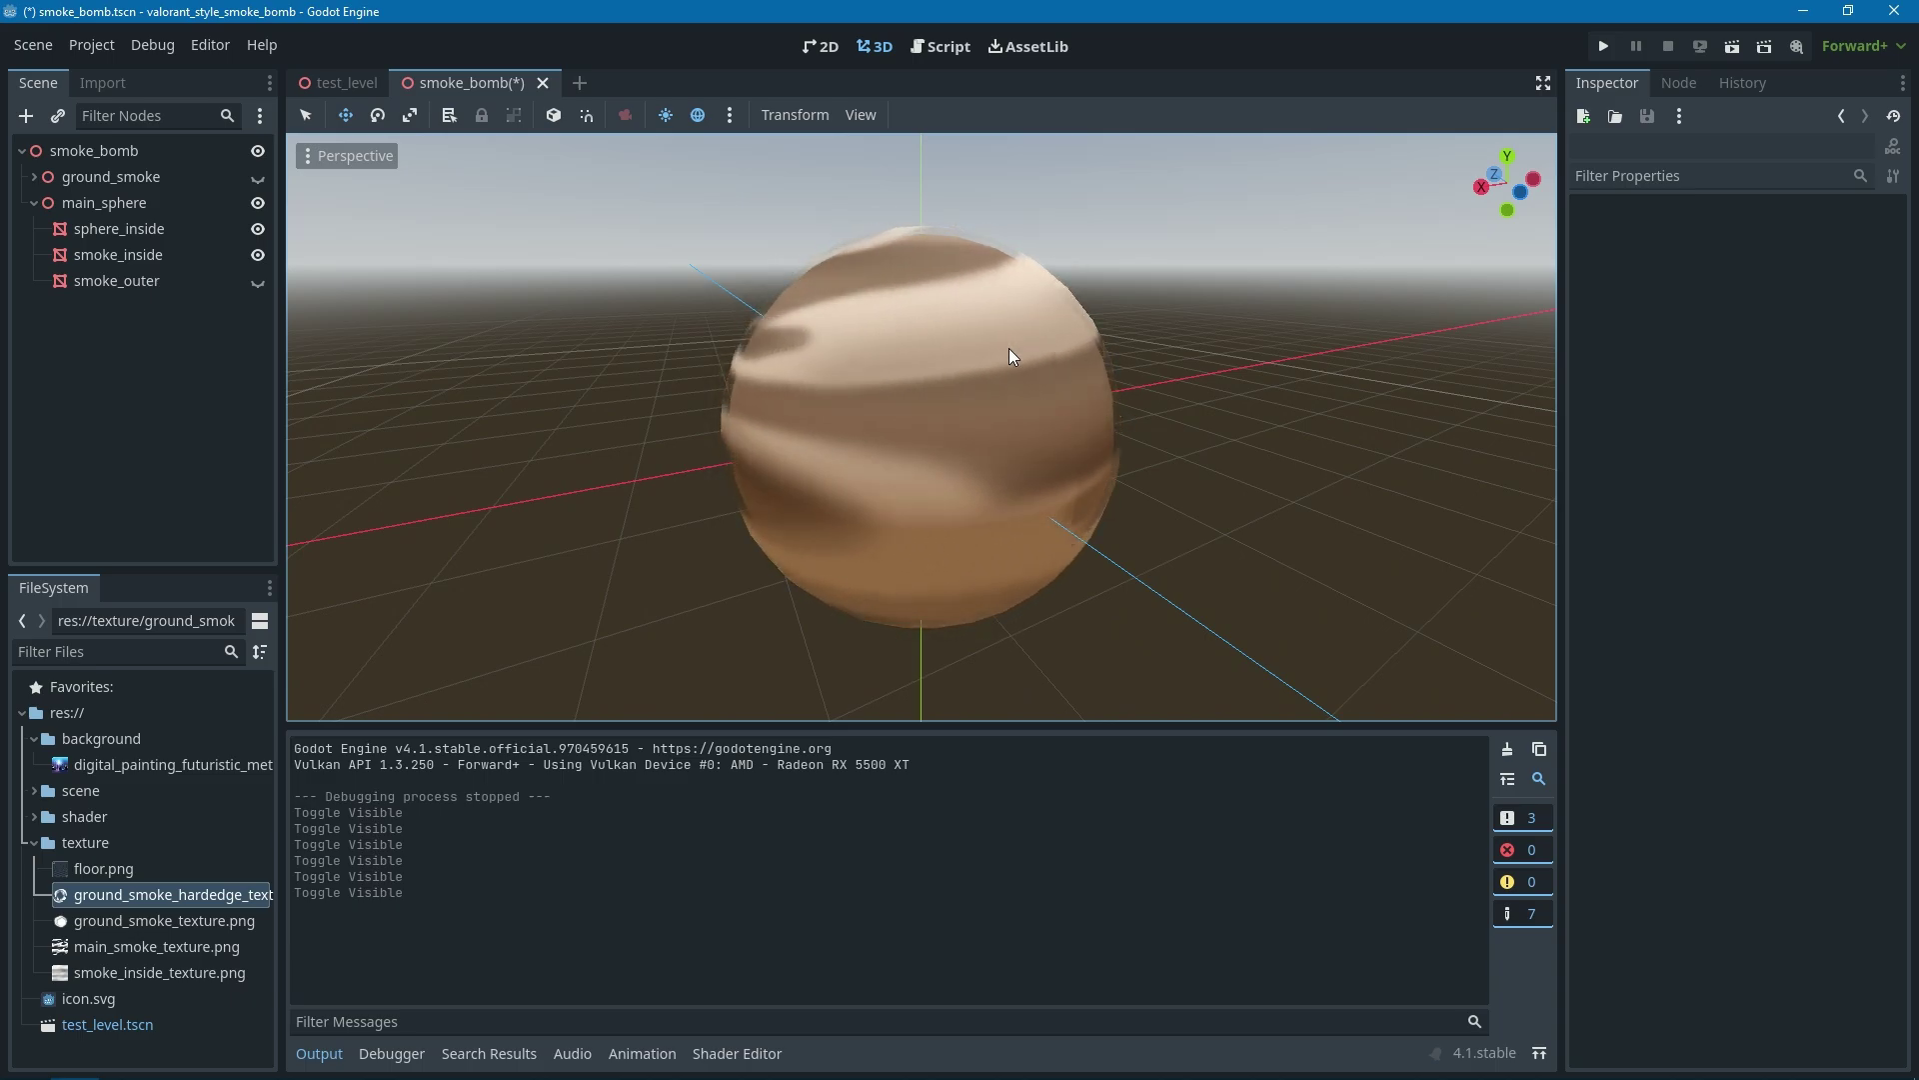
left_click(258, 282)
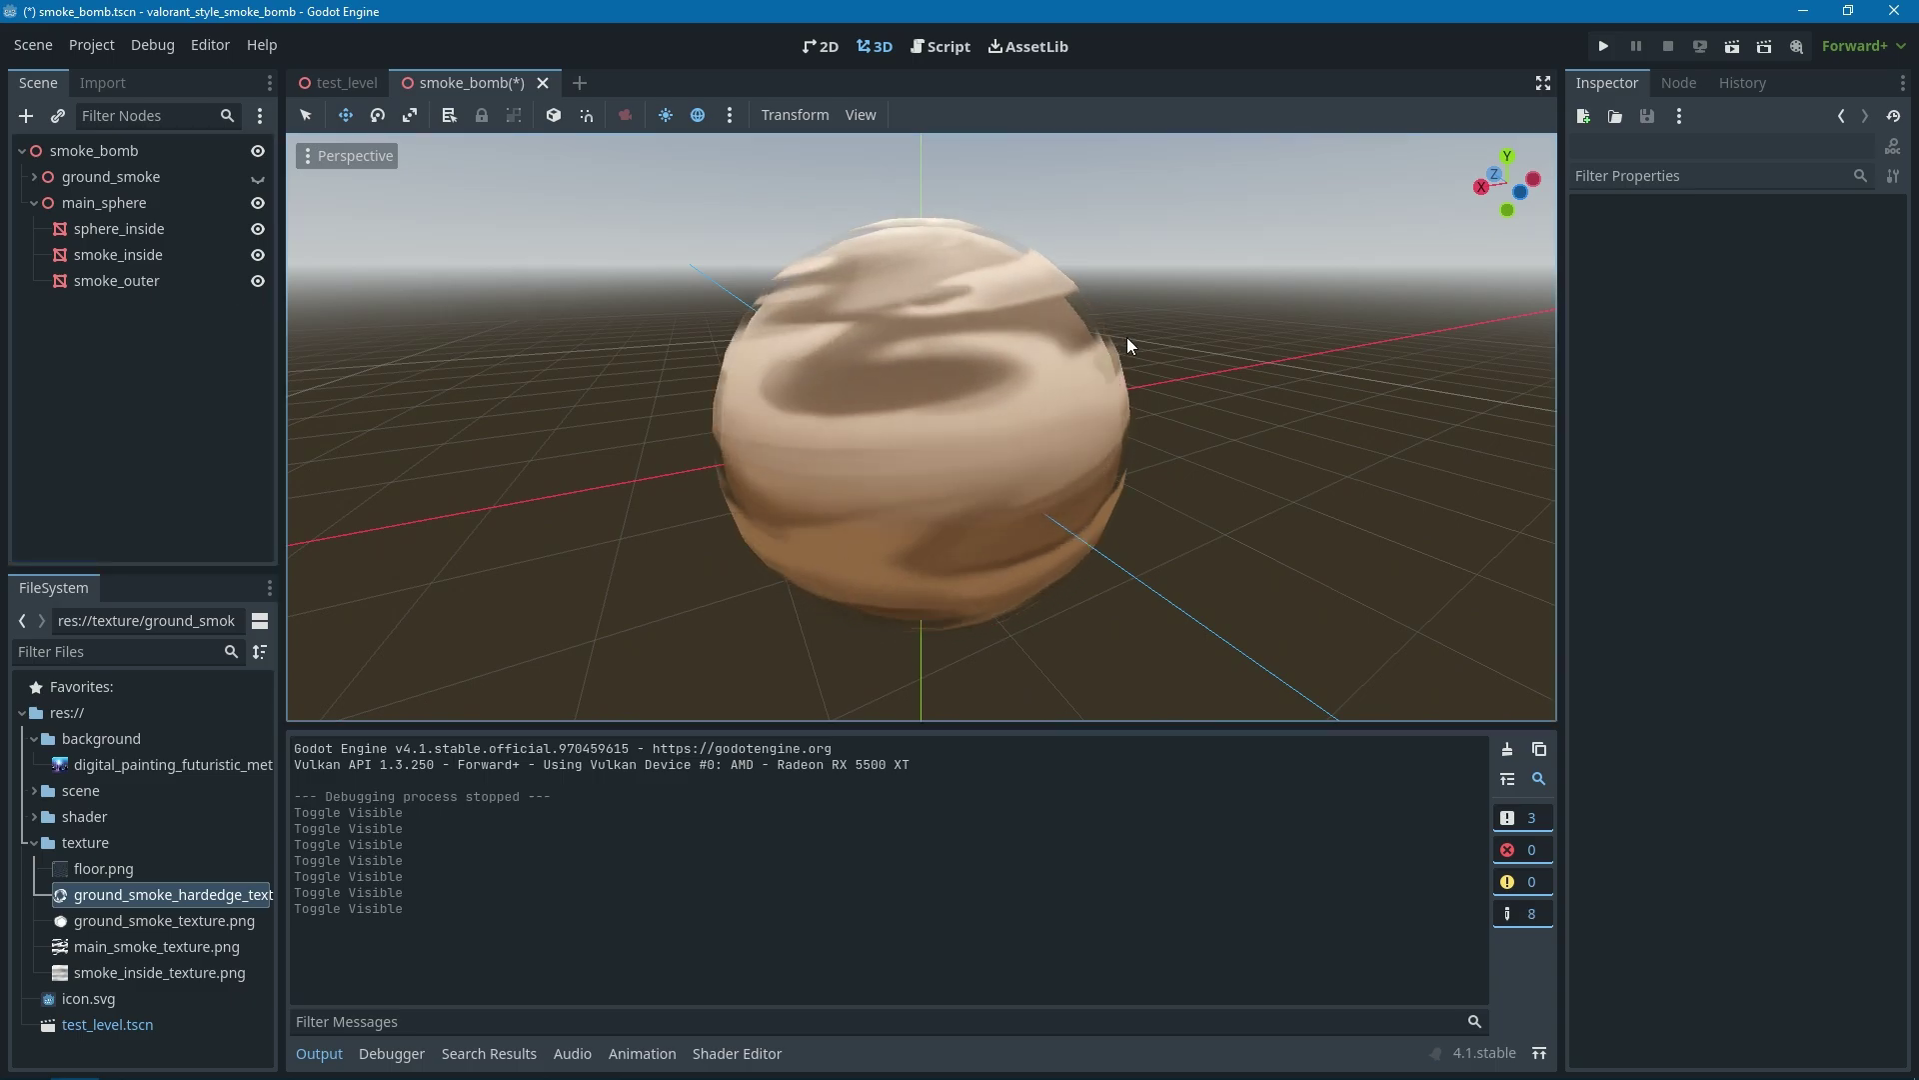
left_click(184, 269)
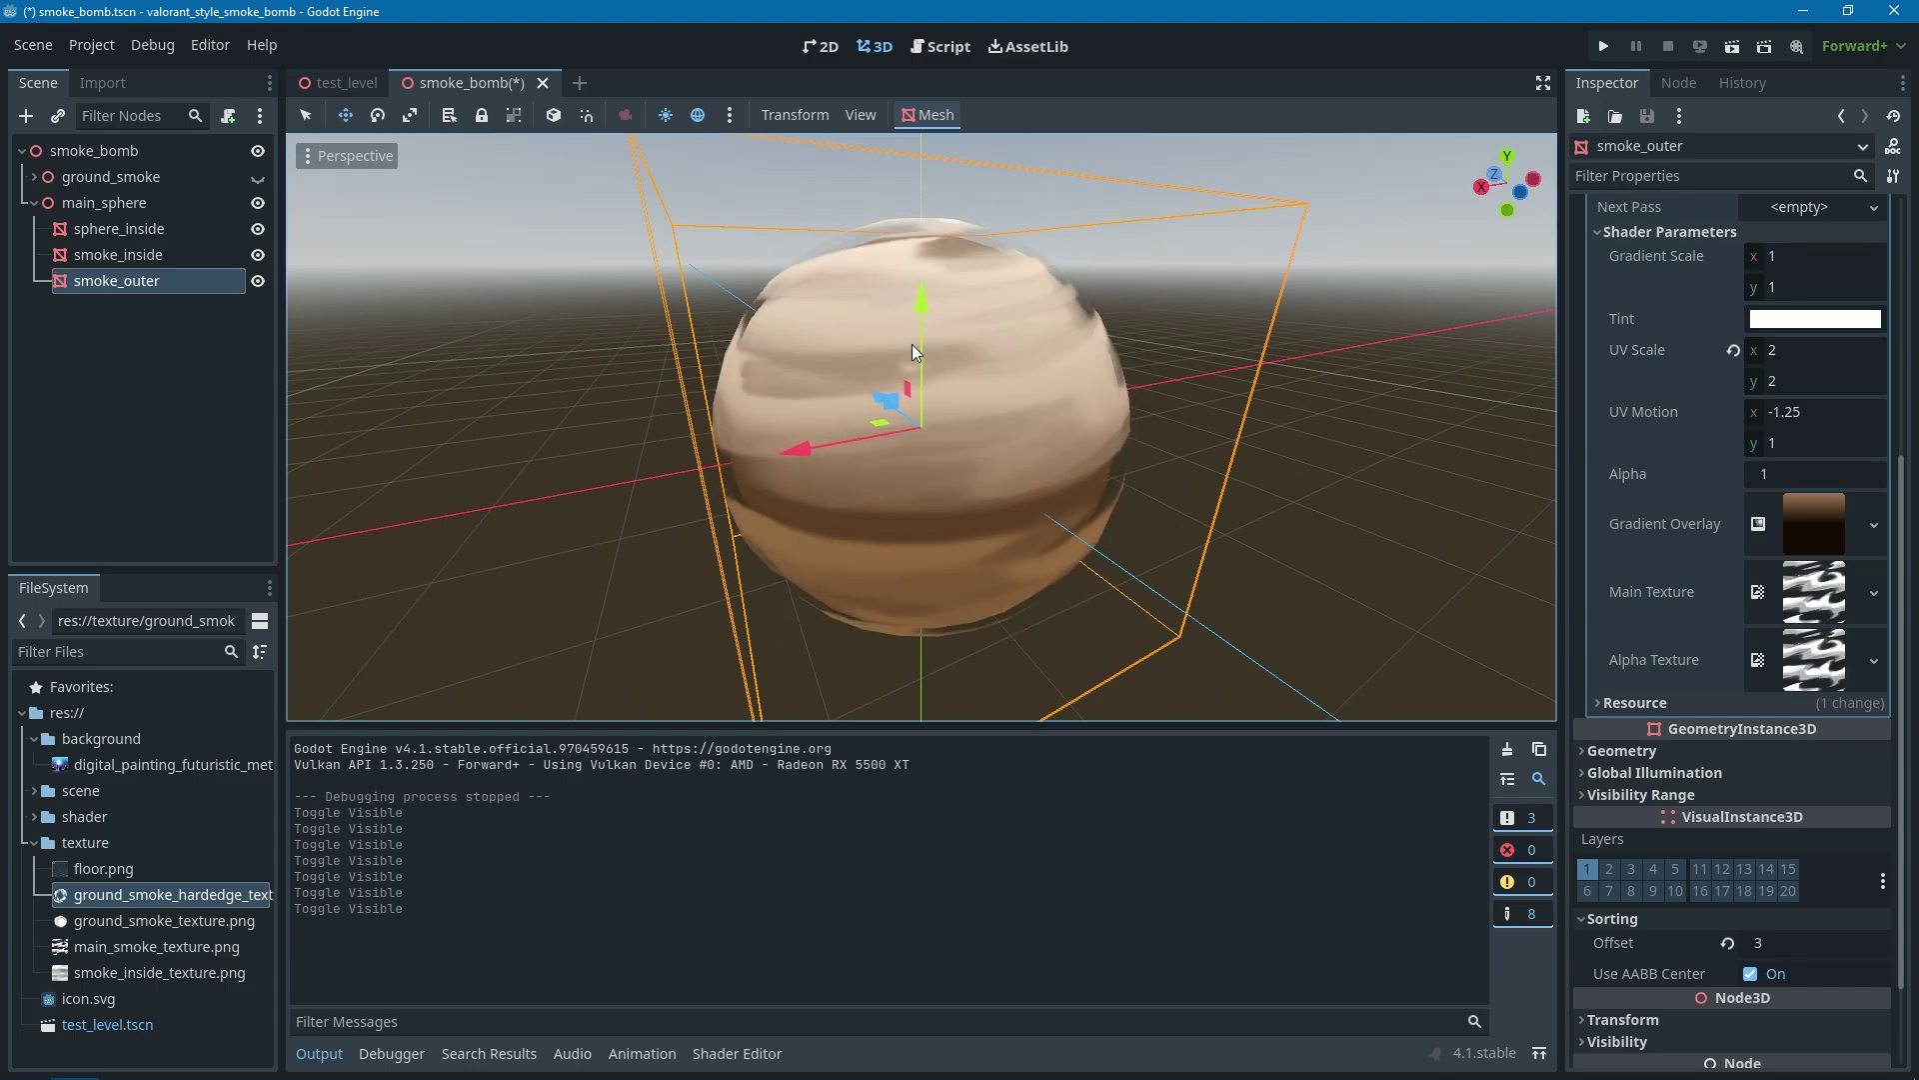
- Deselect everything and hide the sphere_inside and smoke_inside layers
scroll(1222, 332, "down", 5)
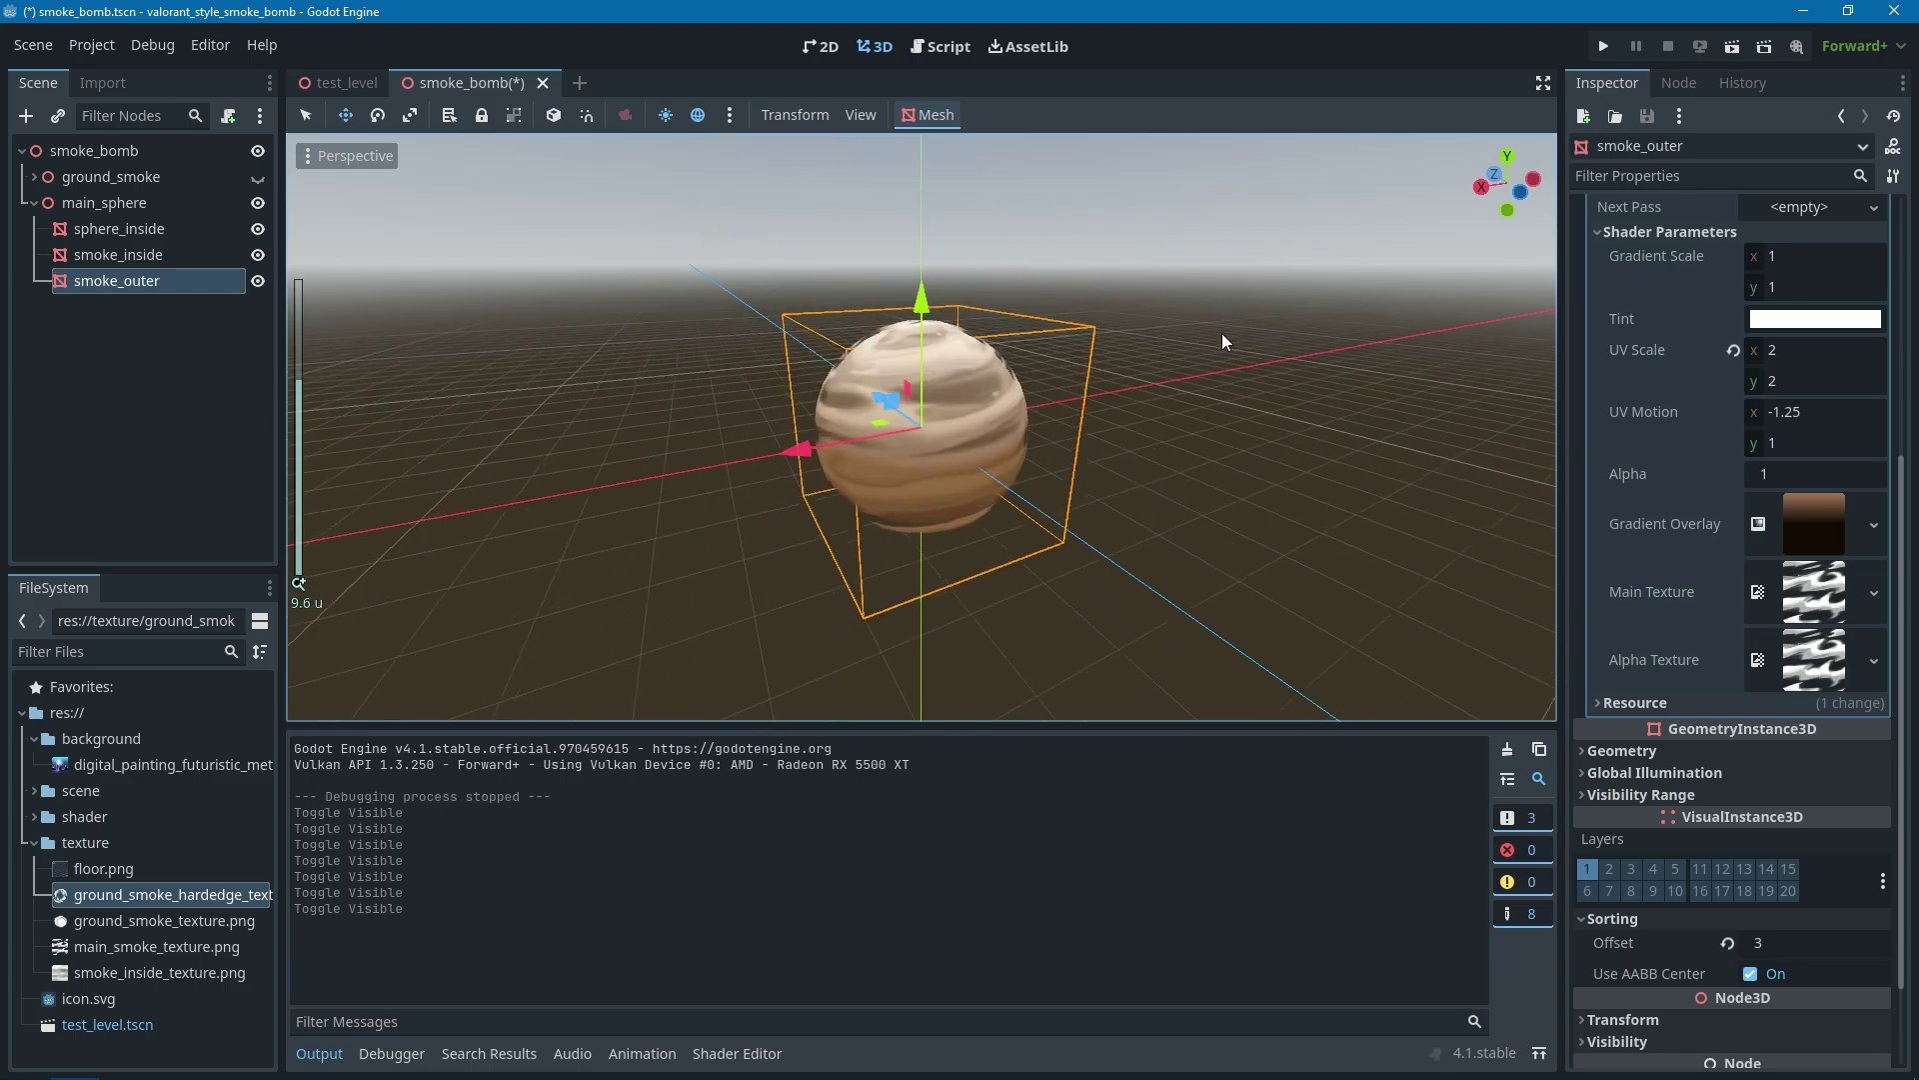
scroll(1270, 336, "up", 3)
scroll(1156, 348, "down", 1)
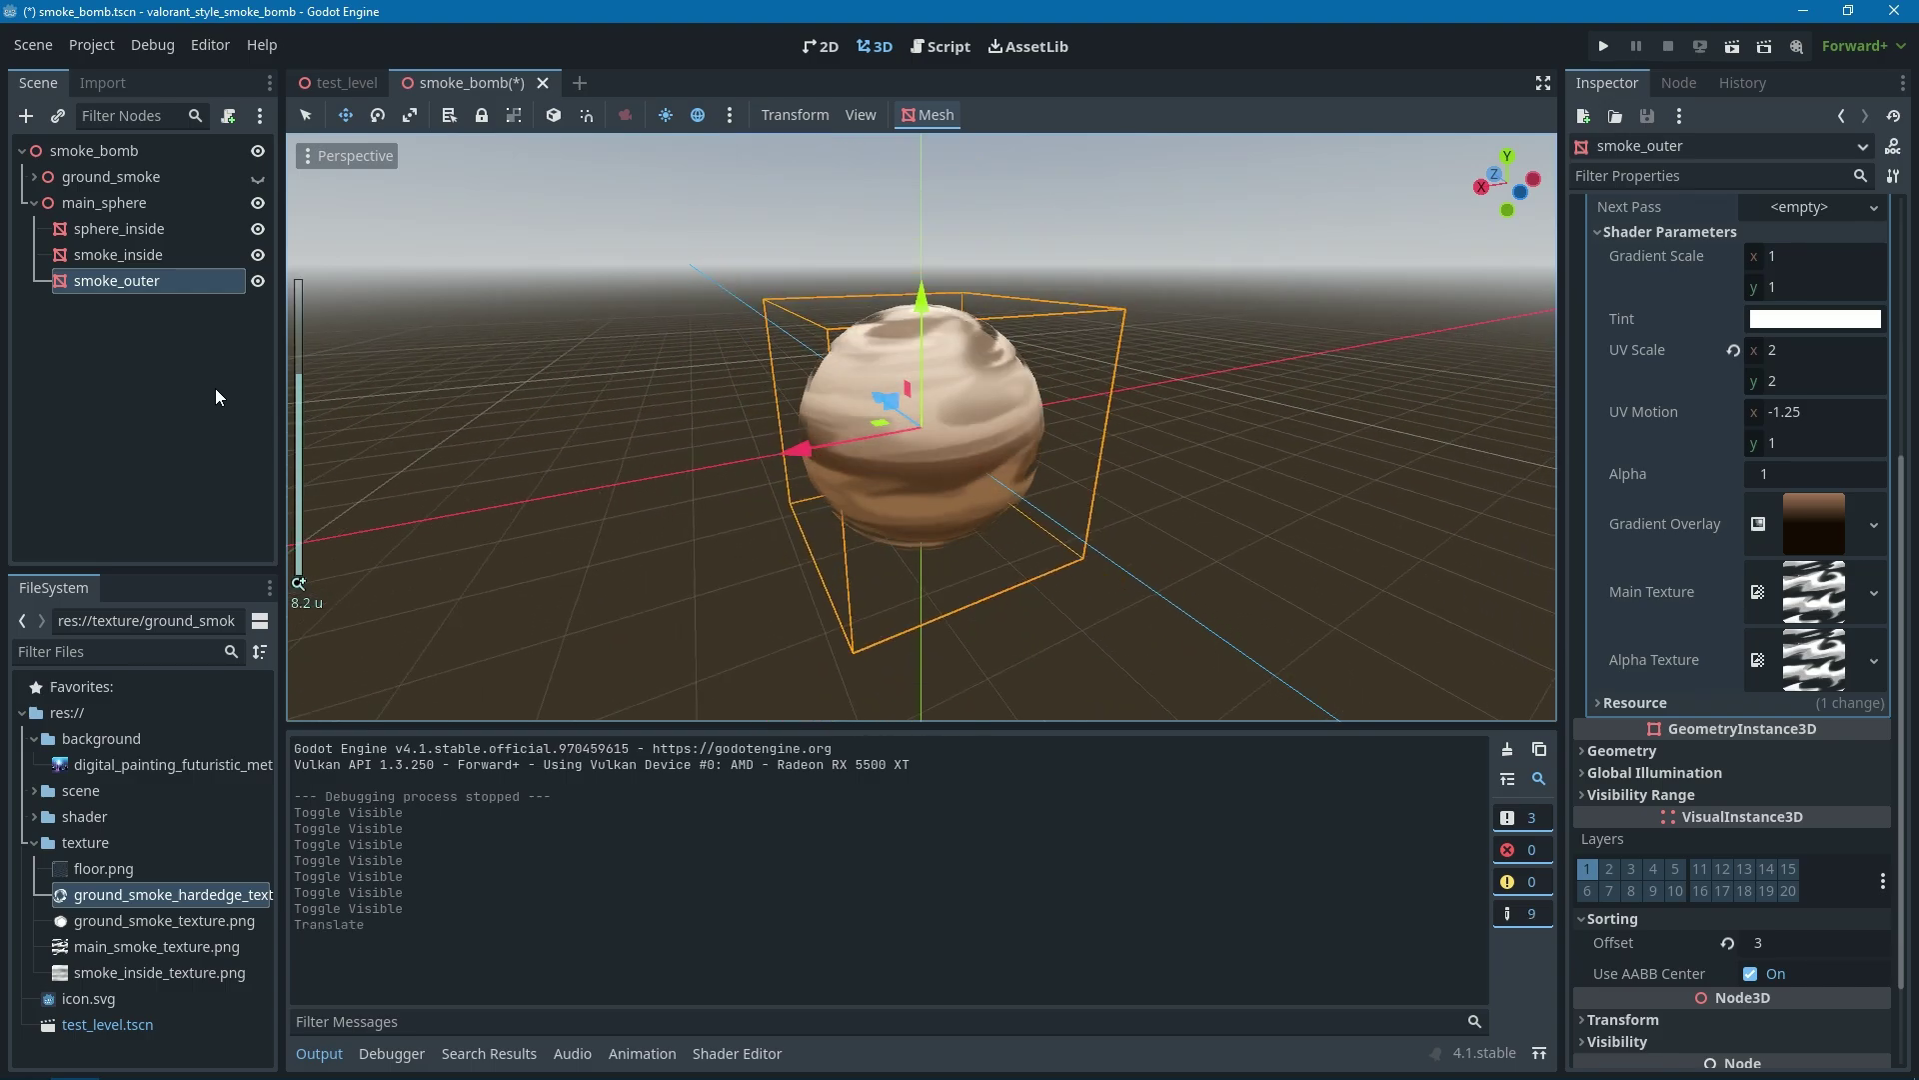
left_click(216, 391)
scroll(1055, 358, "up", 4)
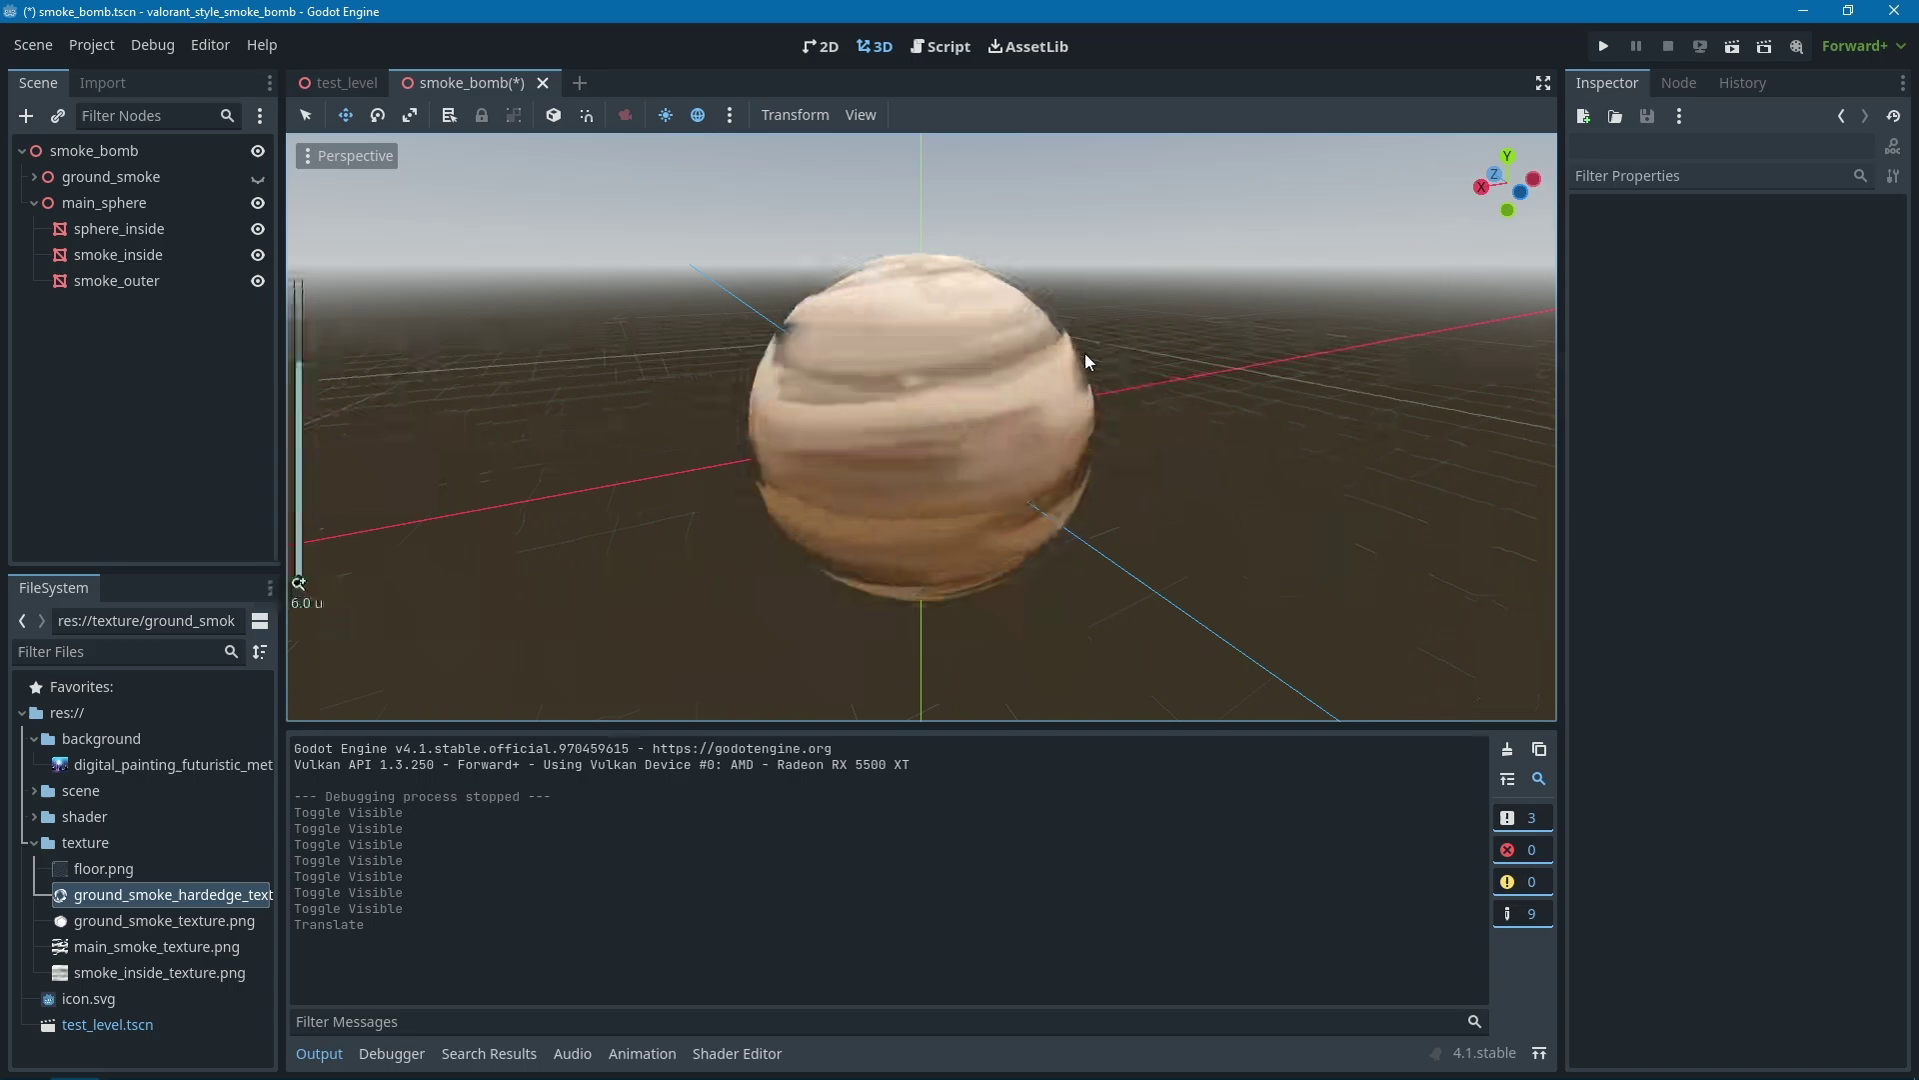
middle_click_drag(1104, 340, 1083, 355)
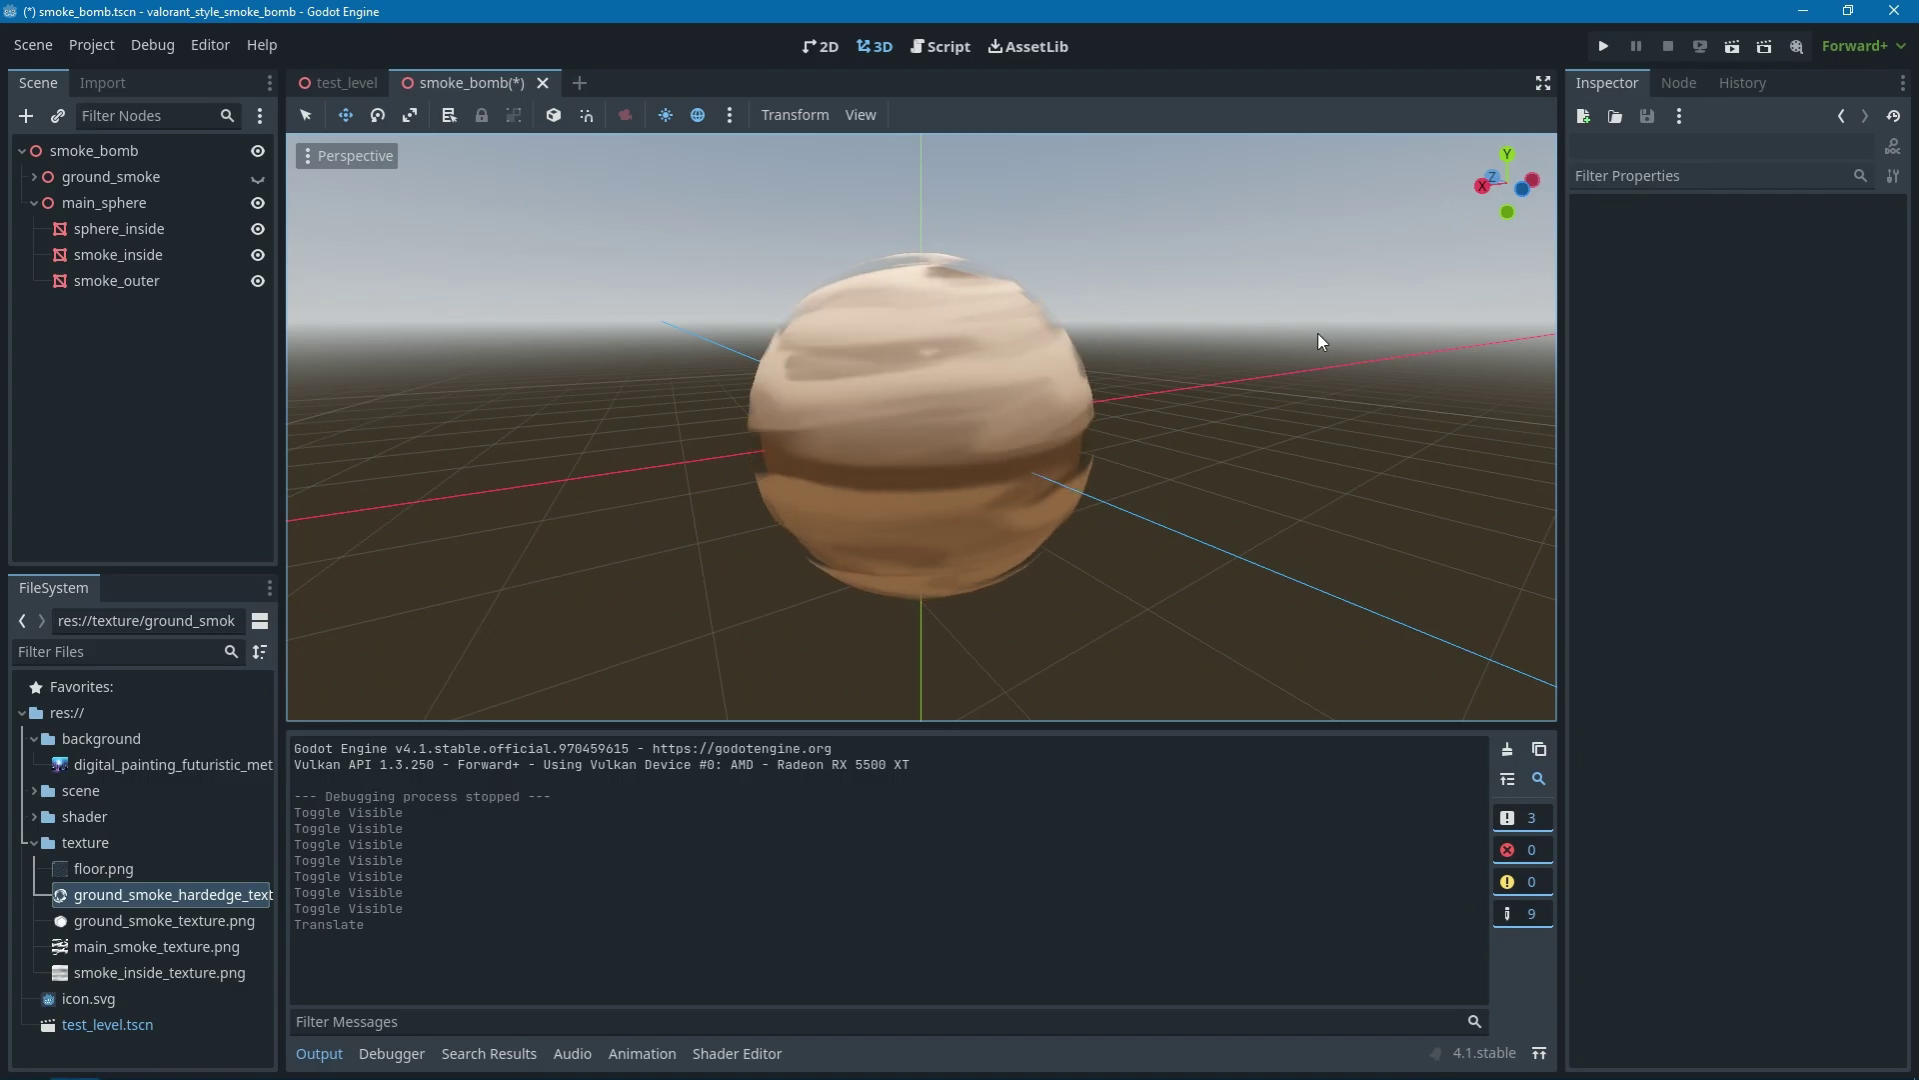
left_click(257, 229)
left_click(257, 255)
- Select smoke_outer and open its material's smoke_bomb.tres visual shader
left_click(180, 290)
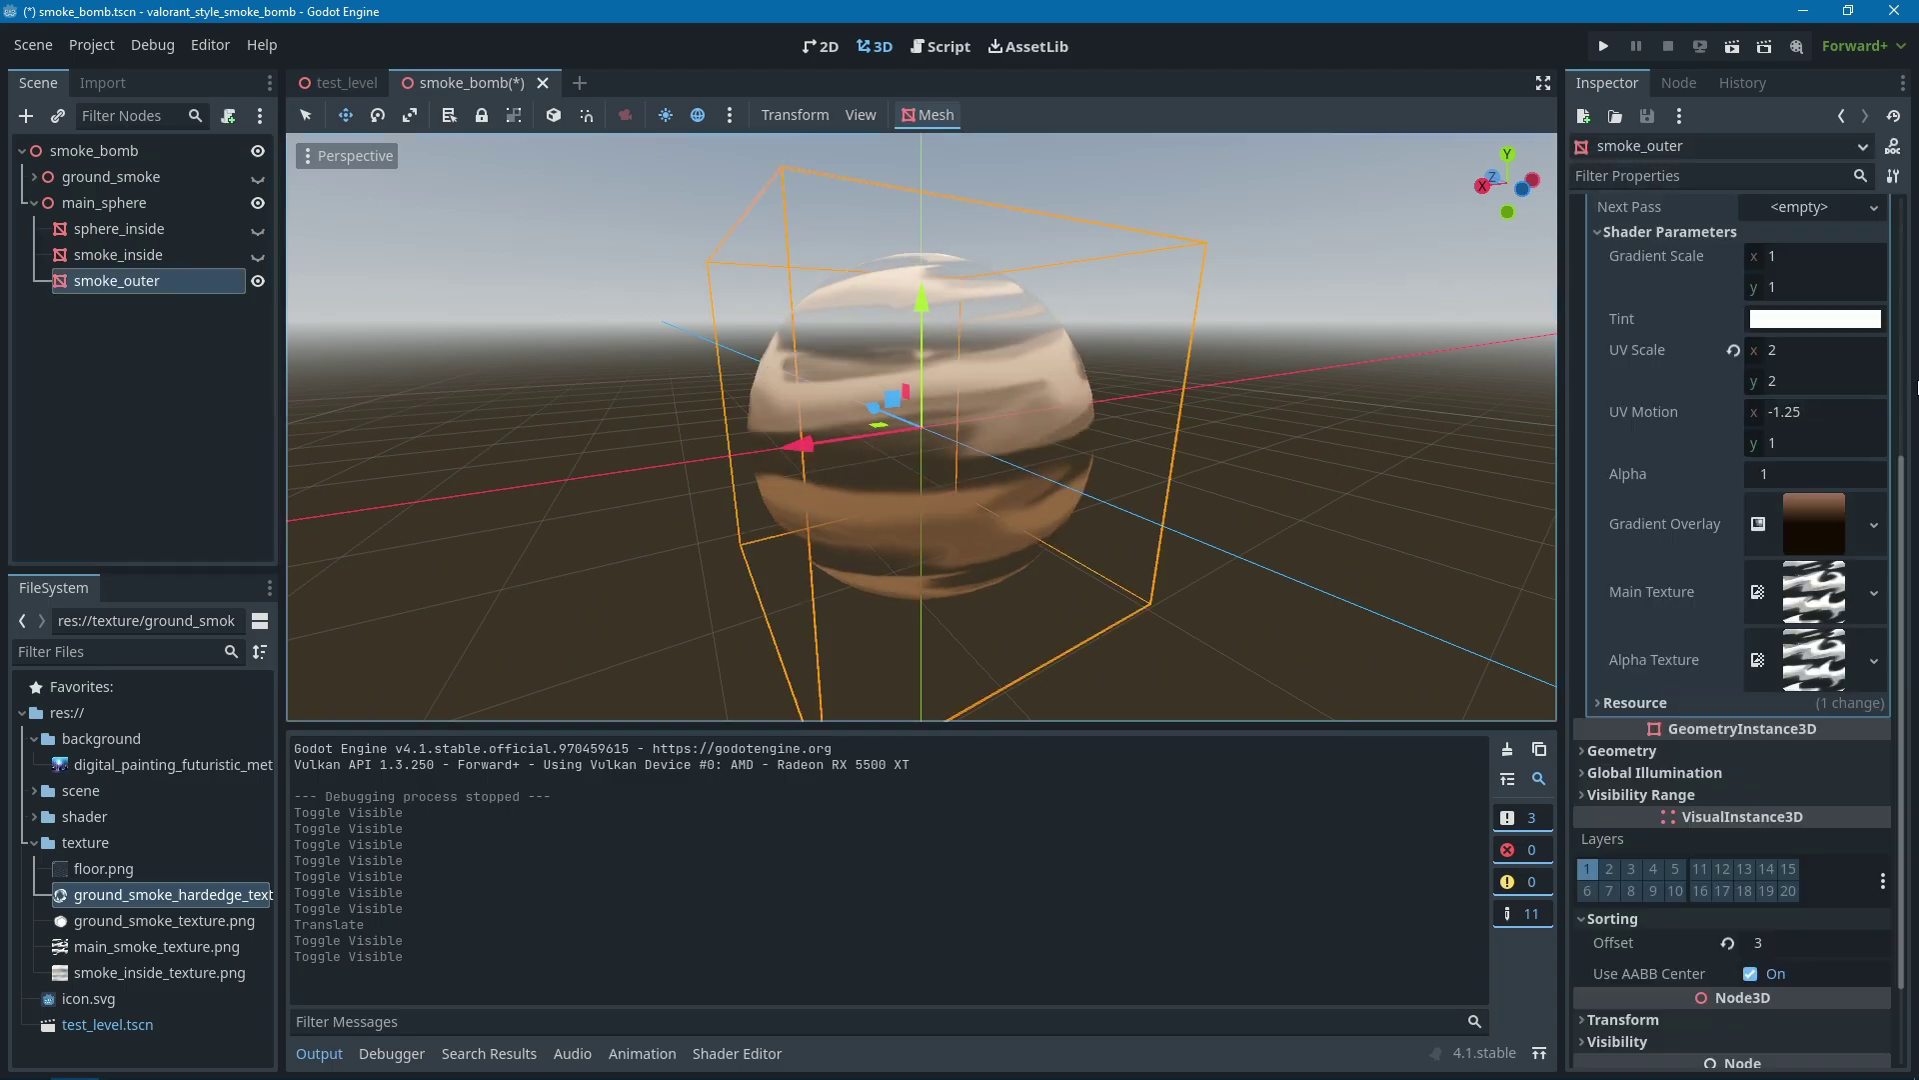
scroll(1597, 391, "up", 5)
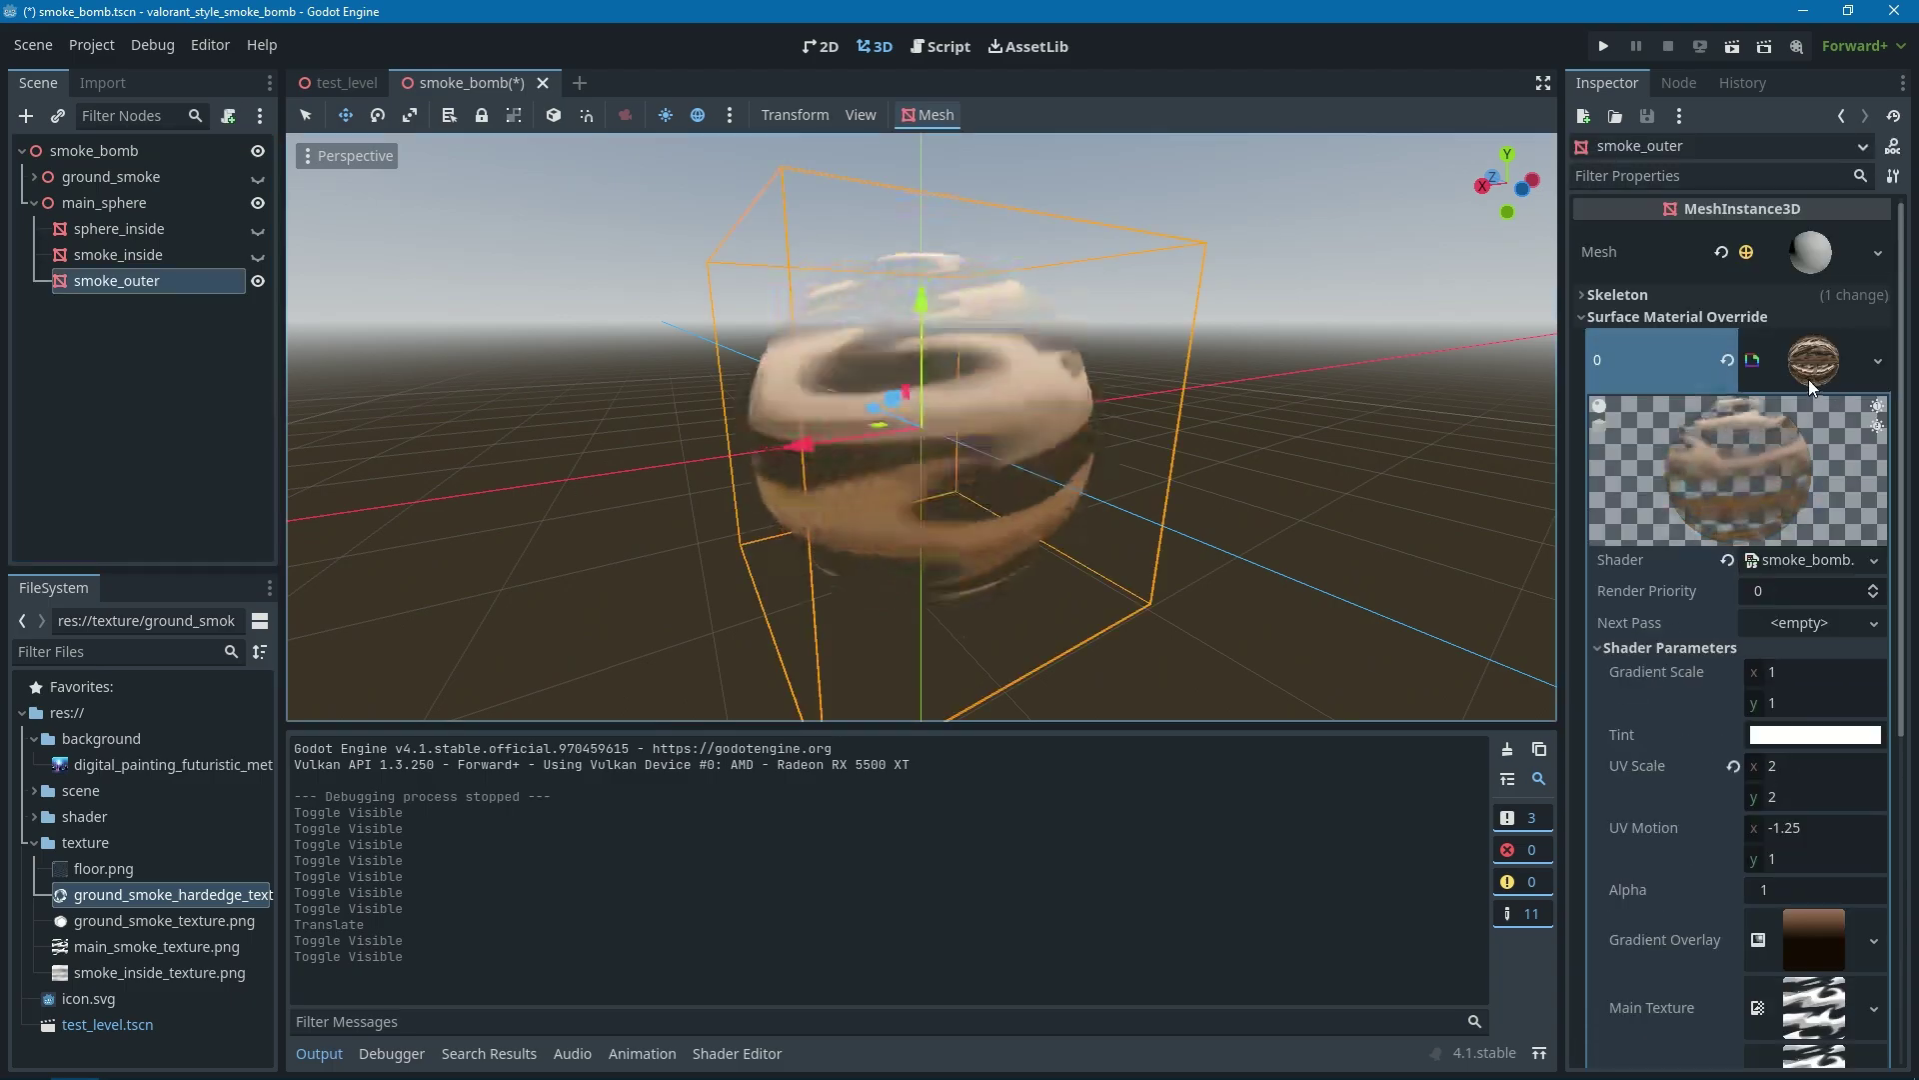
left_click(1599, 374)
left_click(1649, 359)
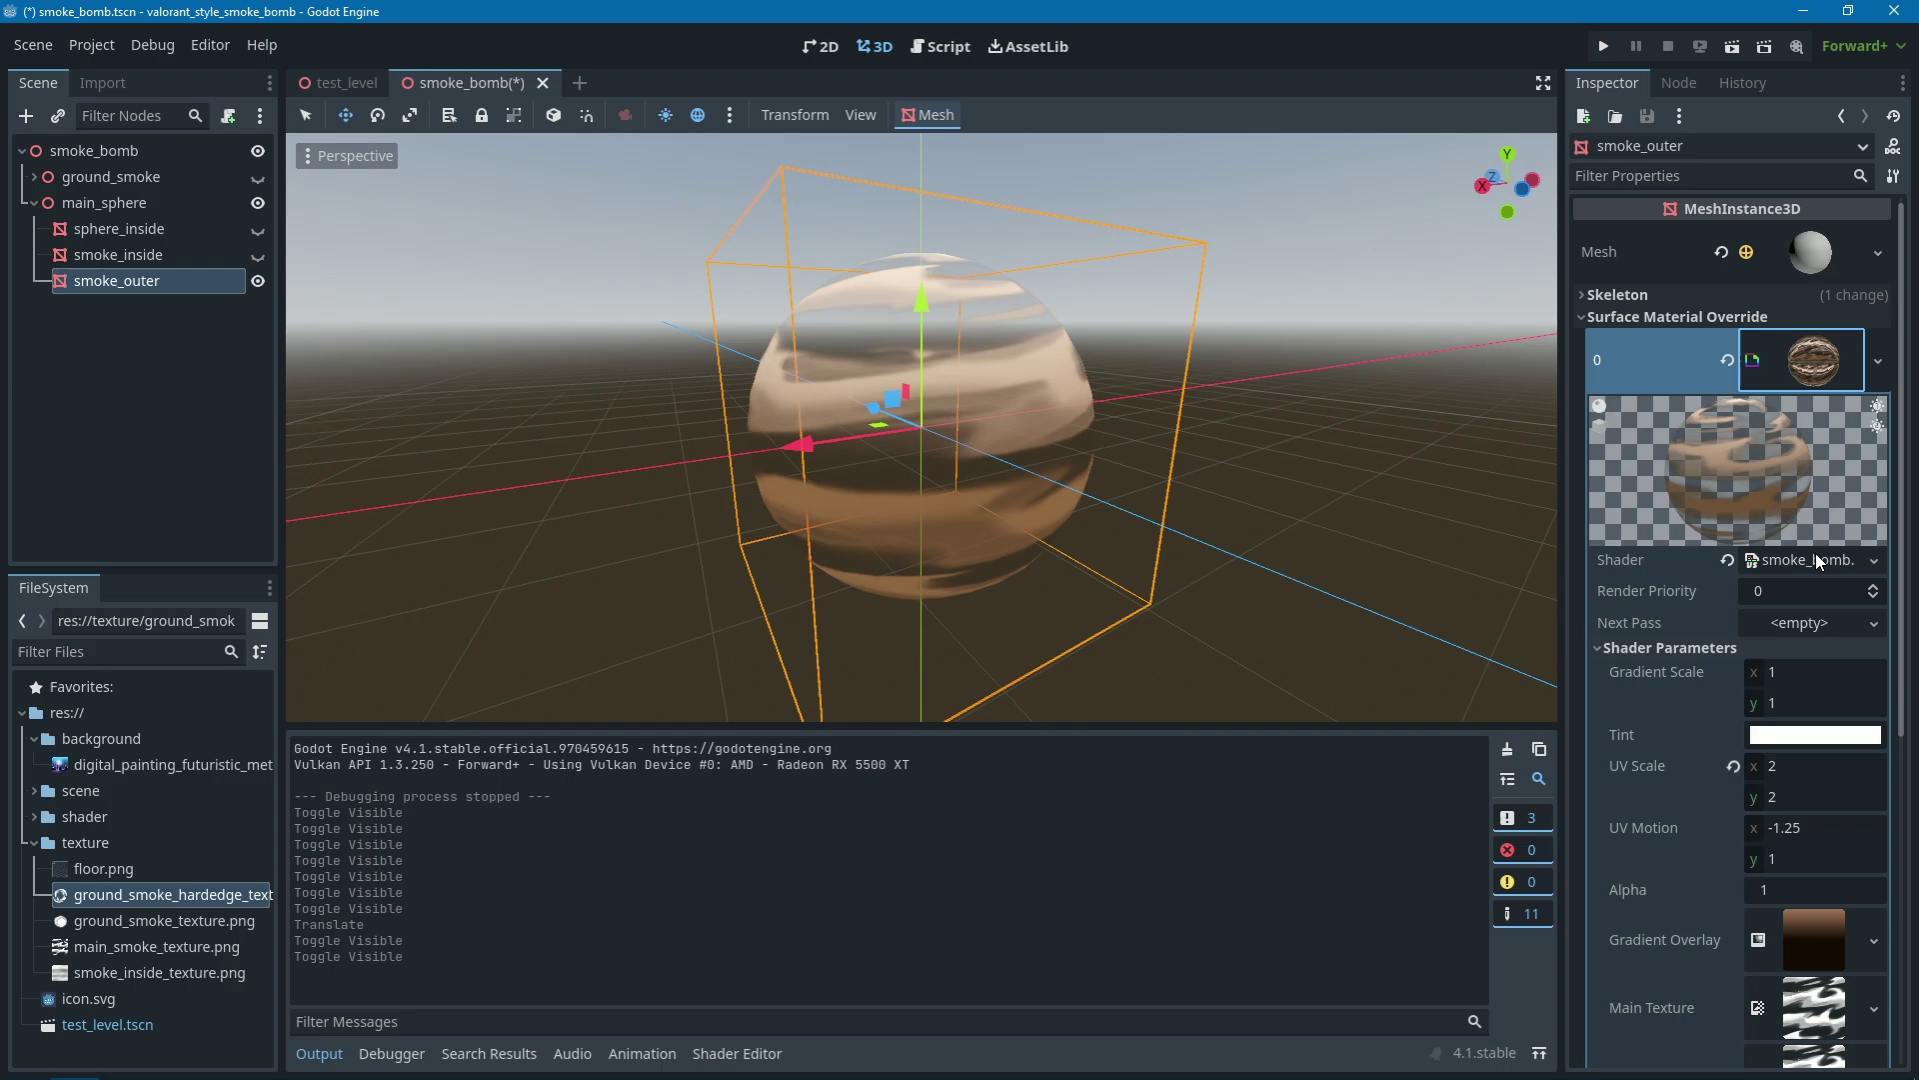
- Enlarge the shader editor panel and zoom and pan the graph to the UV nodes
left_click_drag(936, 729, 1000, 529)
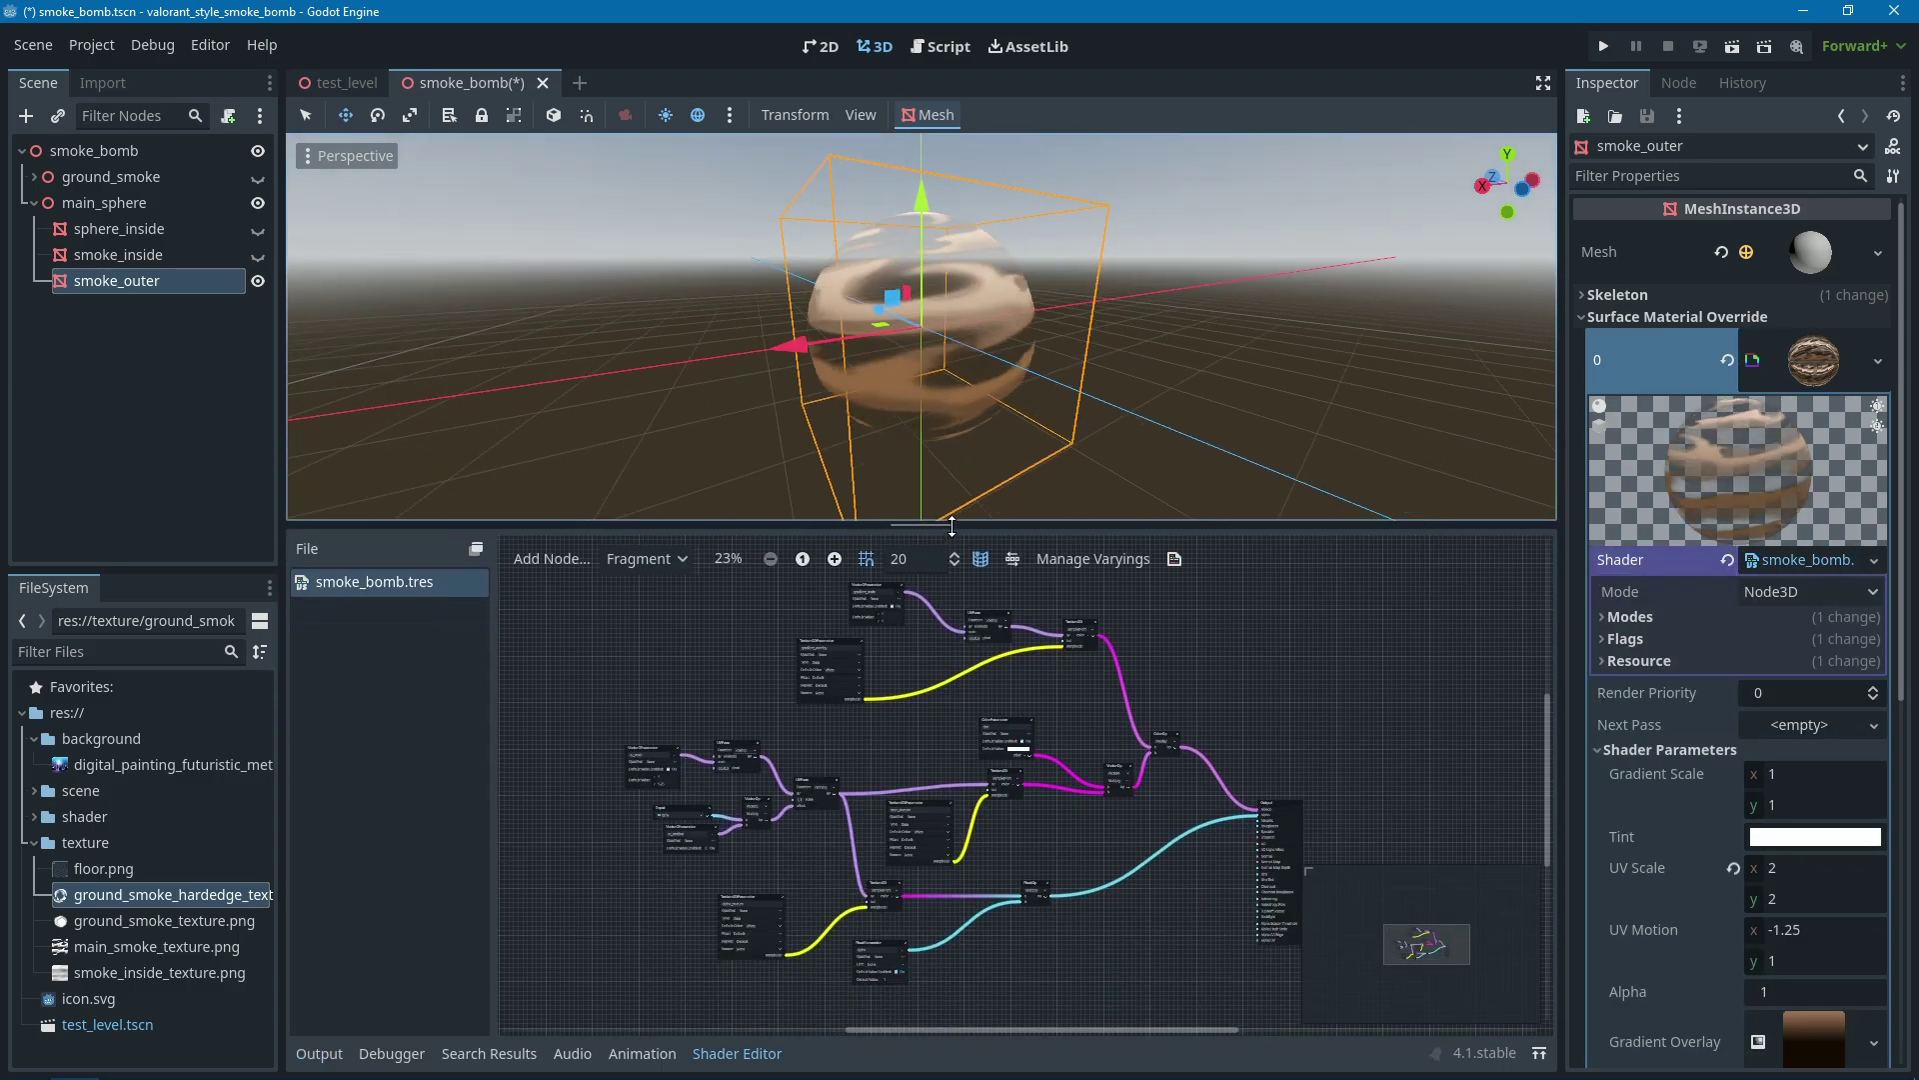
scroll(1193, 716, "up", 2)
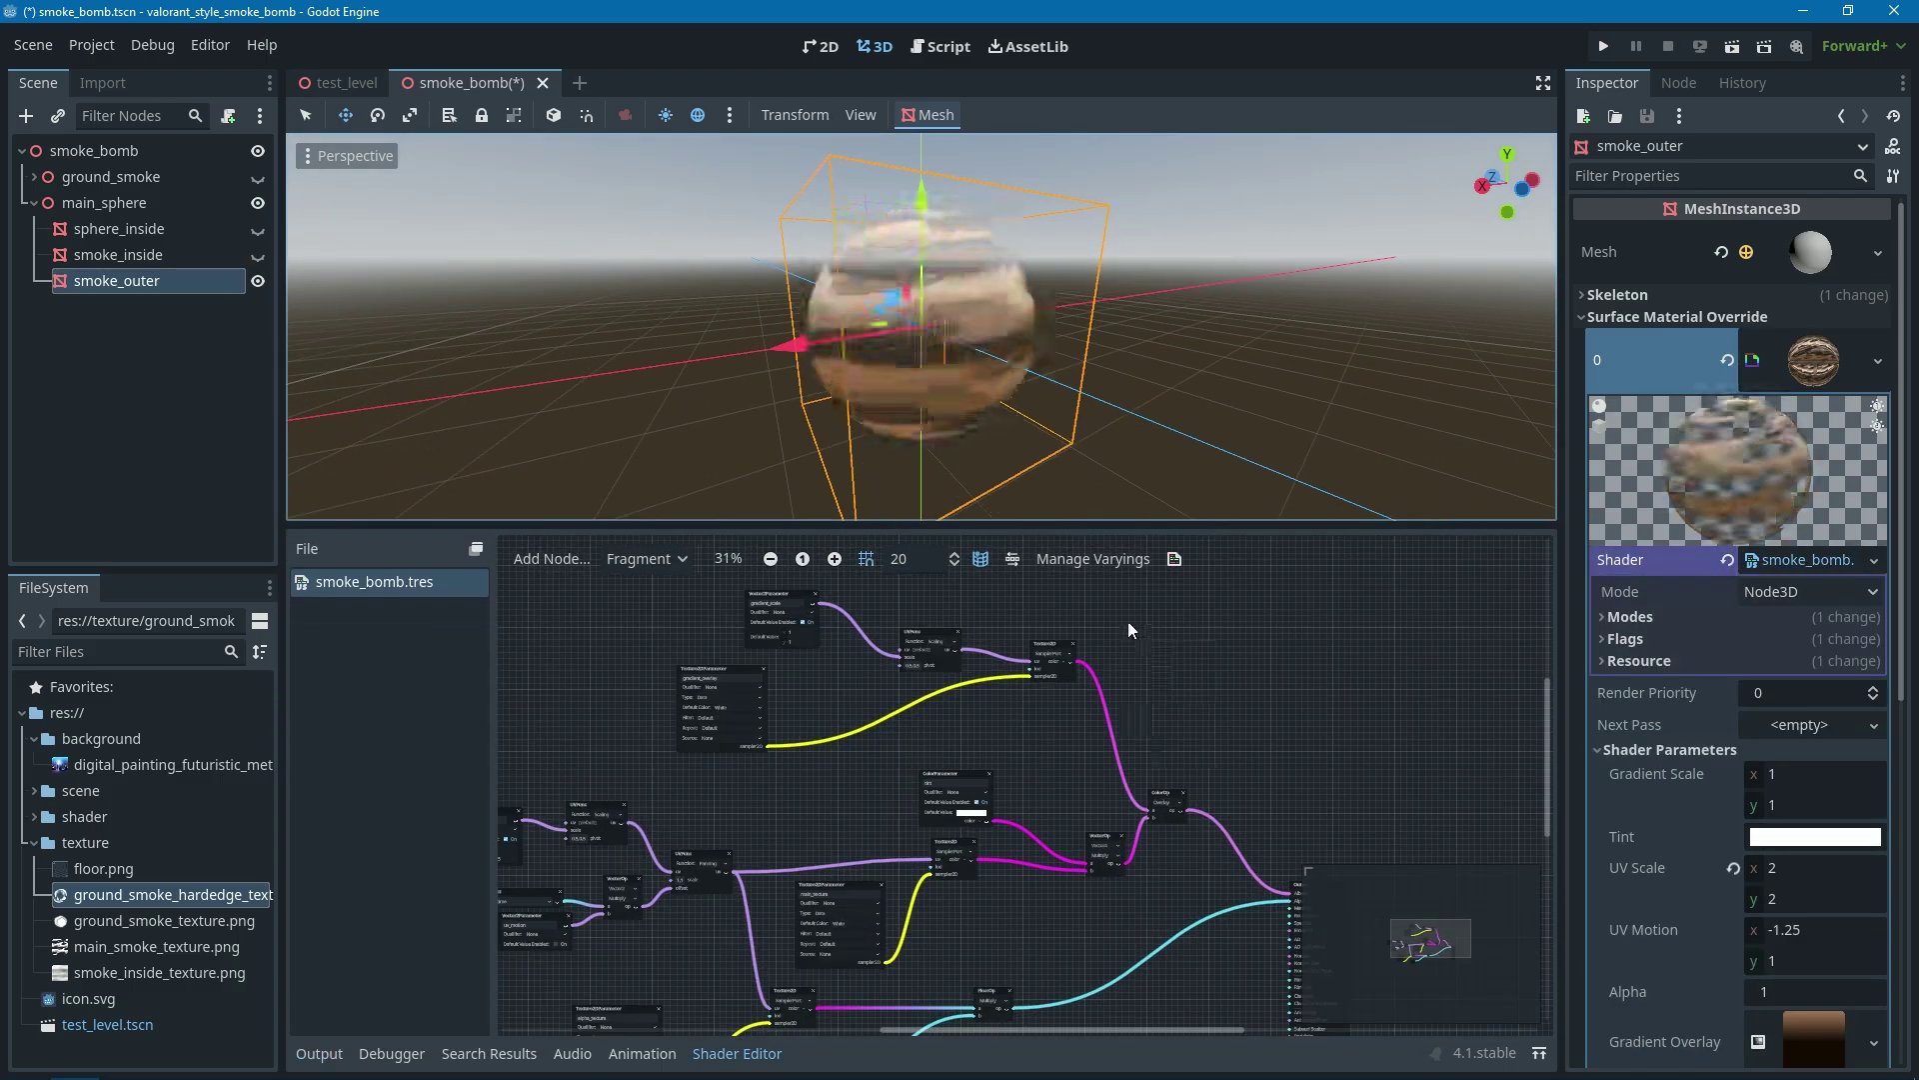
left_click_drag(1224, 636, 639, 819)
scroll(699, 829, "up", 1)
middle_click_drag(700, 829, 960, 696)
scroll(960, 697, "up", 2)
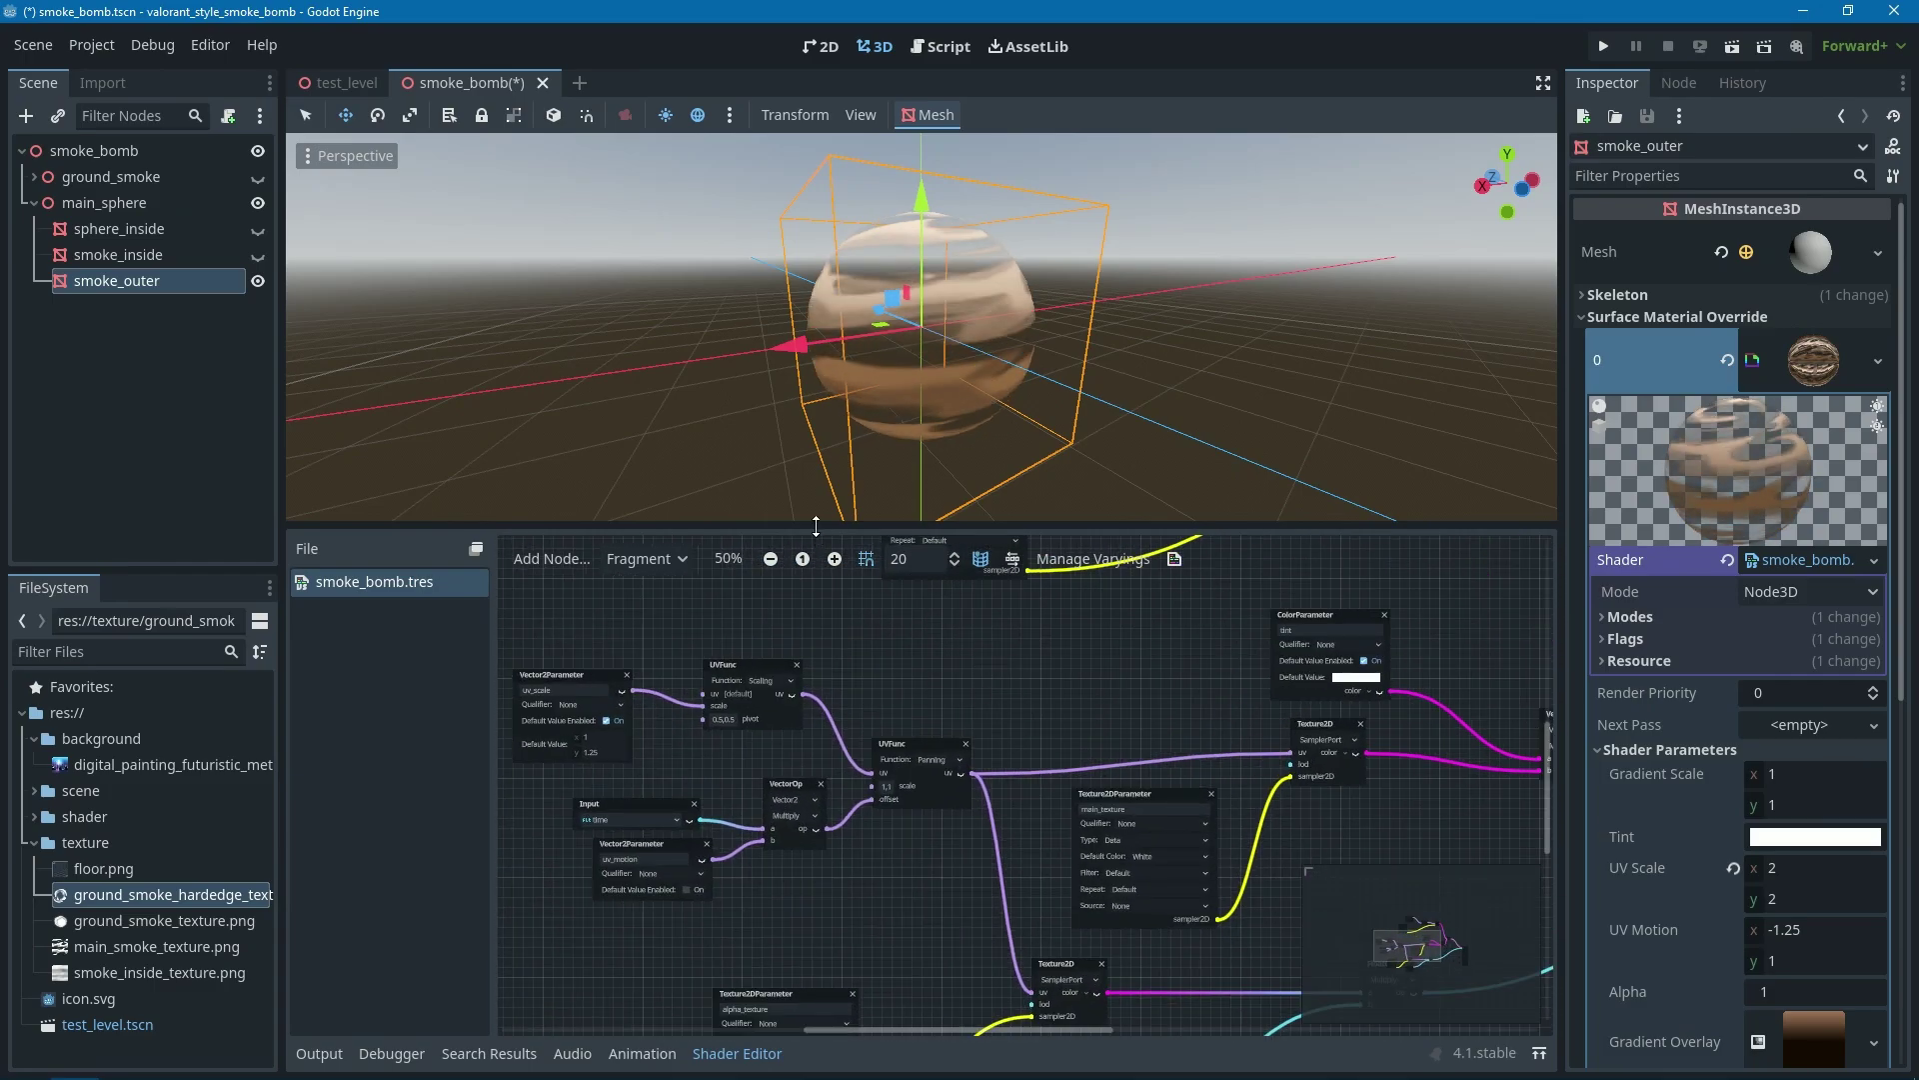
left_click_drag(816, 525, 818, 466)
scroll(865, 641, "up", 1)
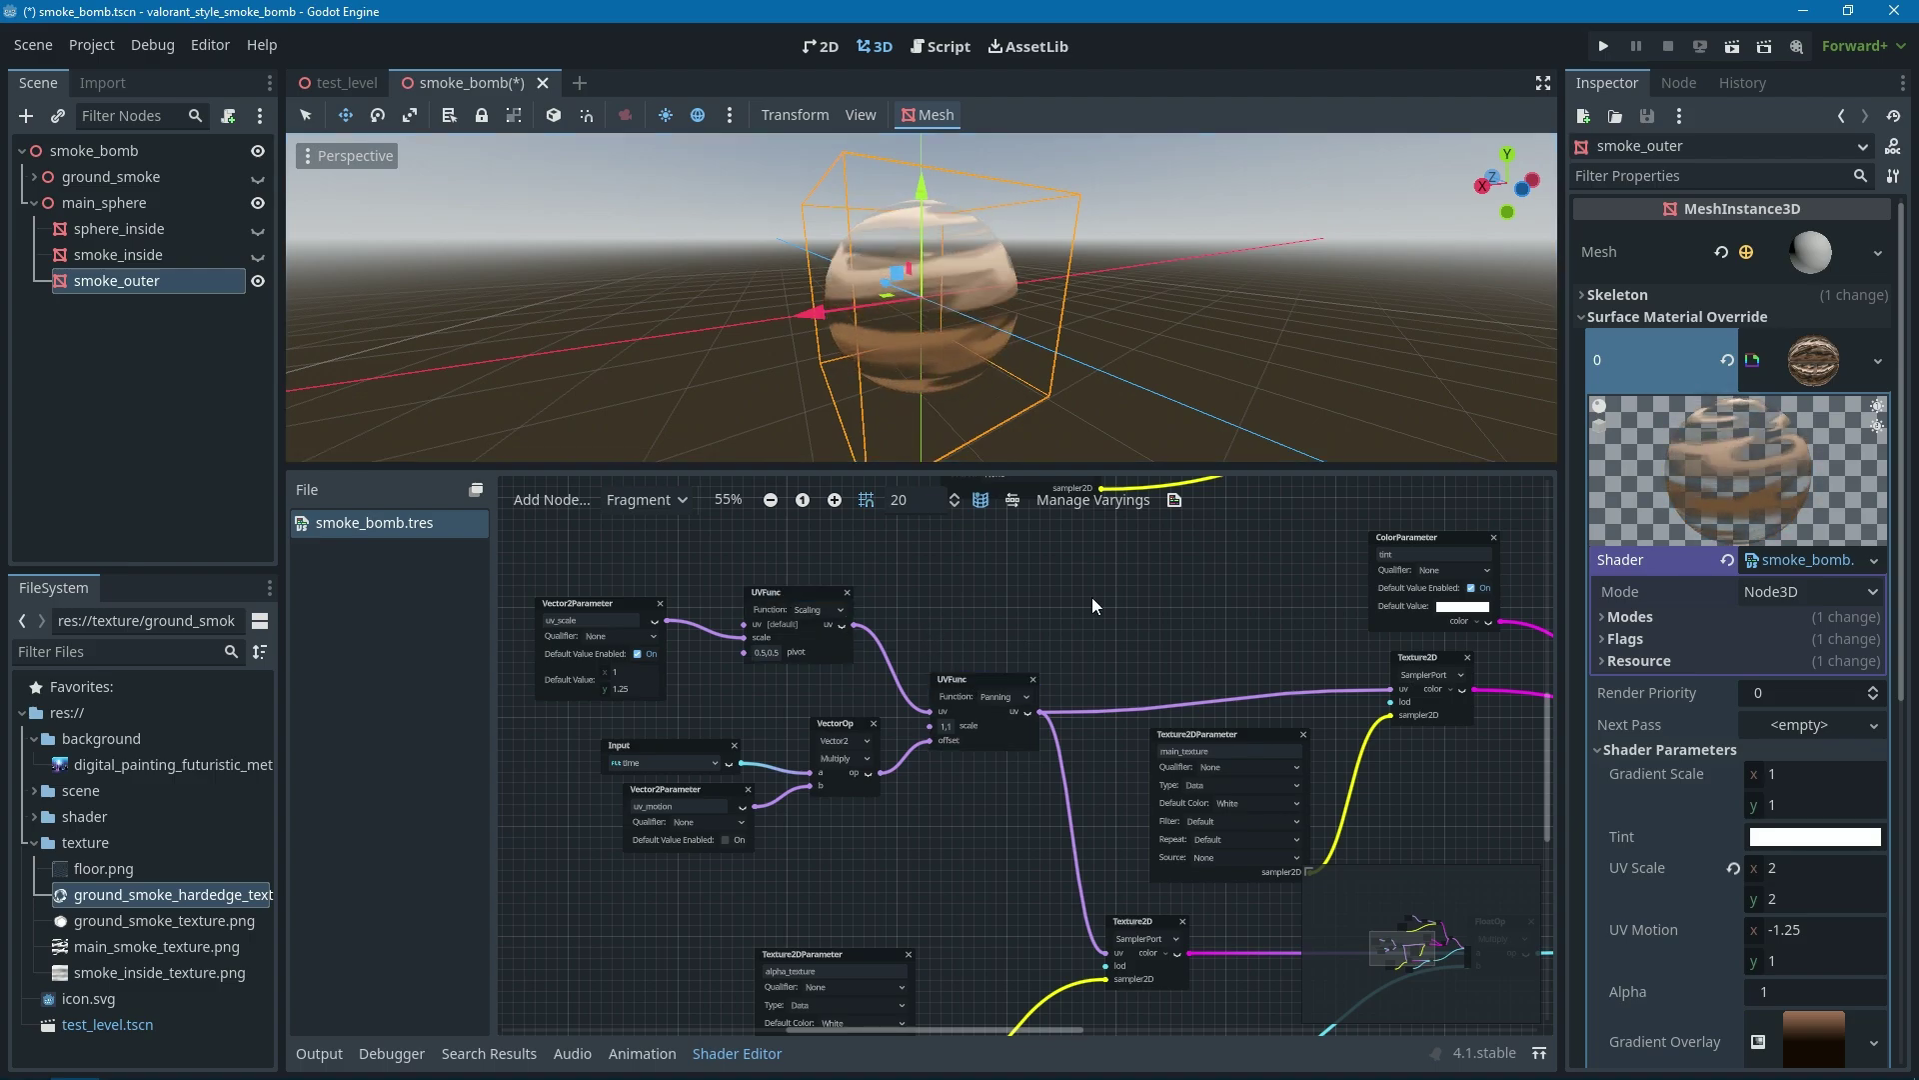
scroll(1725, 752, "down", 2)
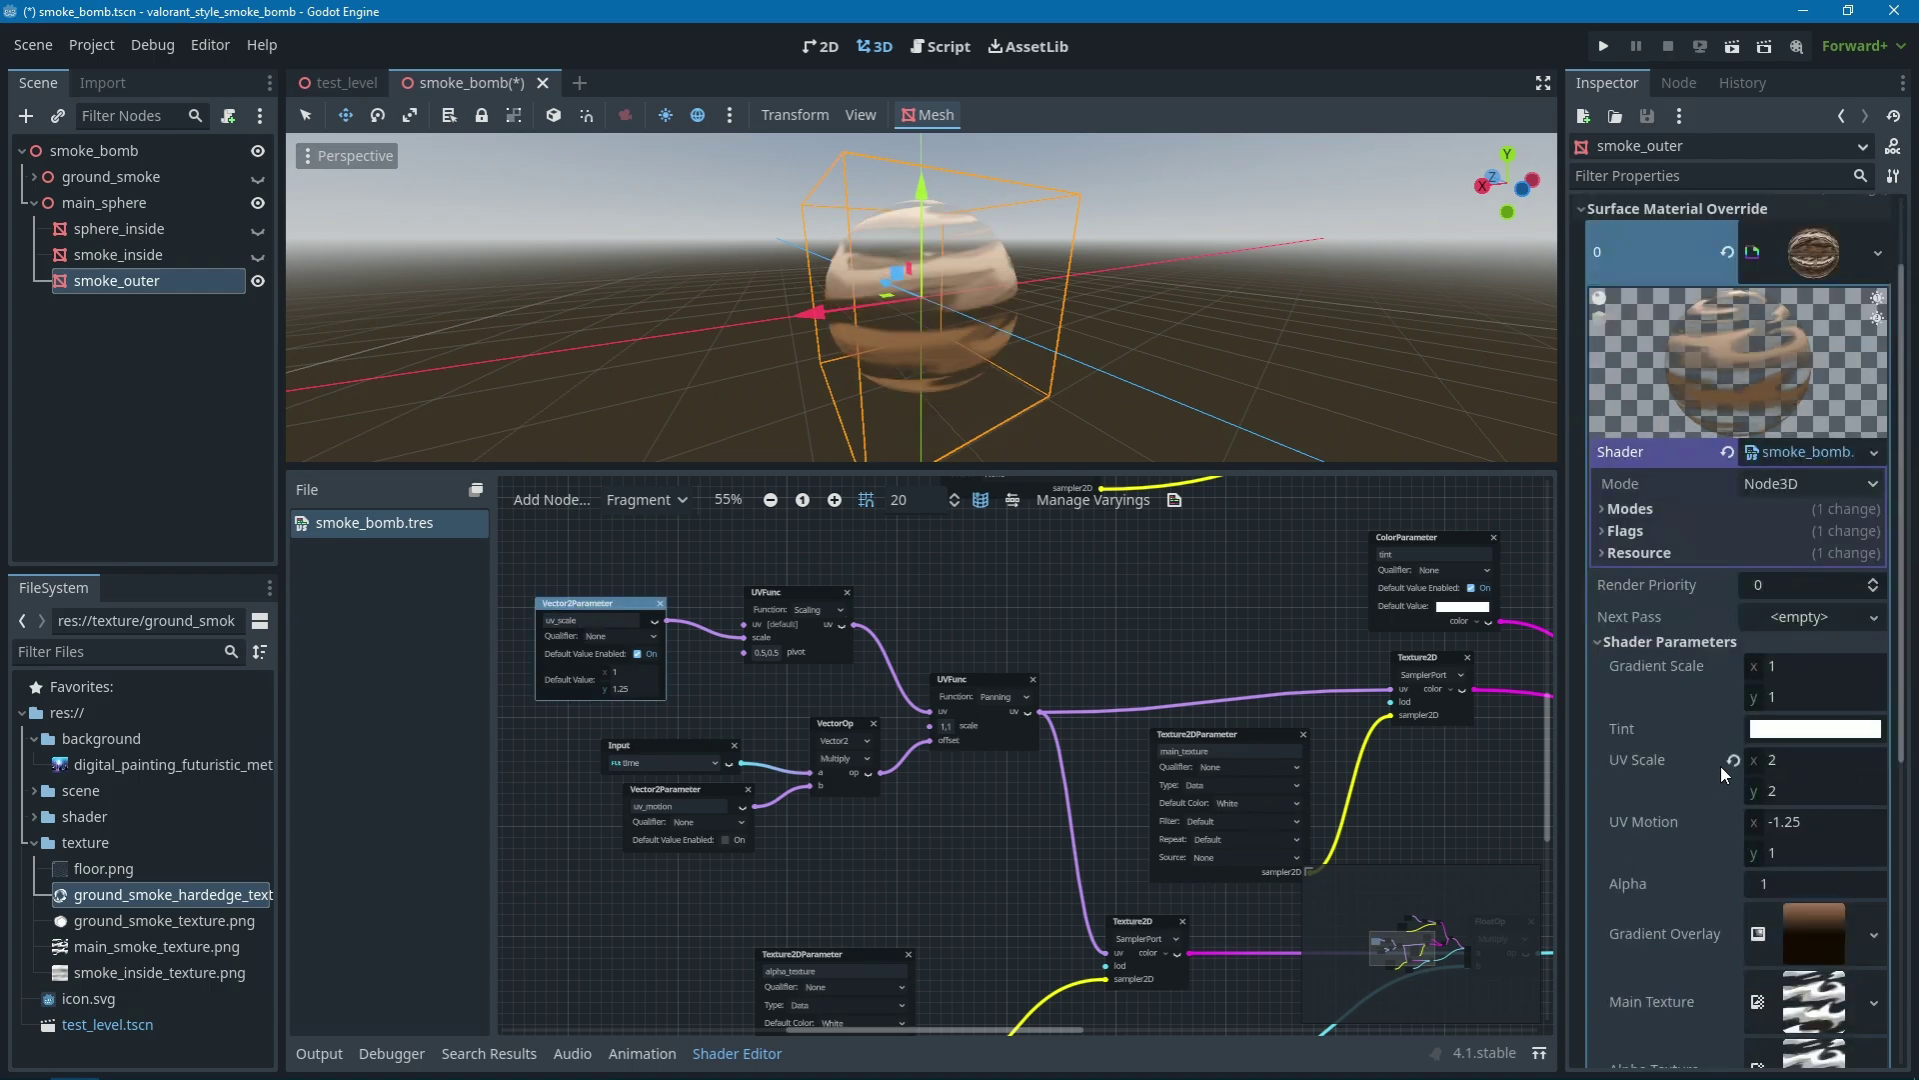
left_click(1795, 763)
type("2")
left_click(1795, 789)
type("2")
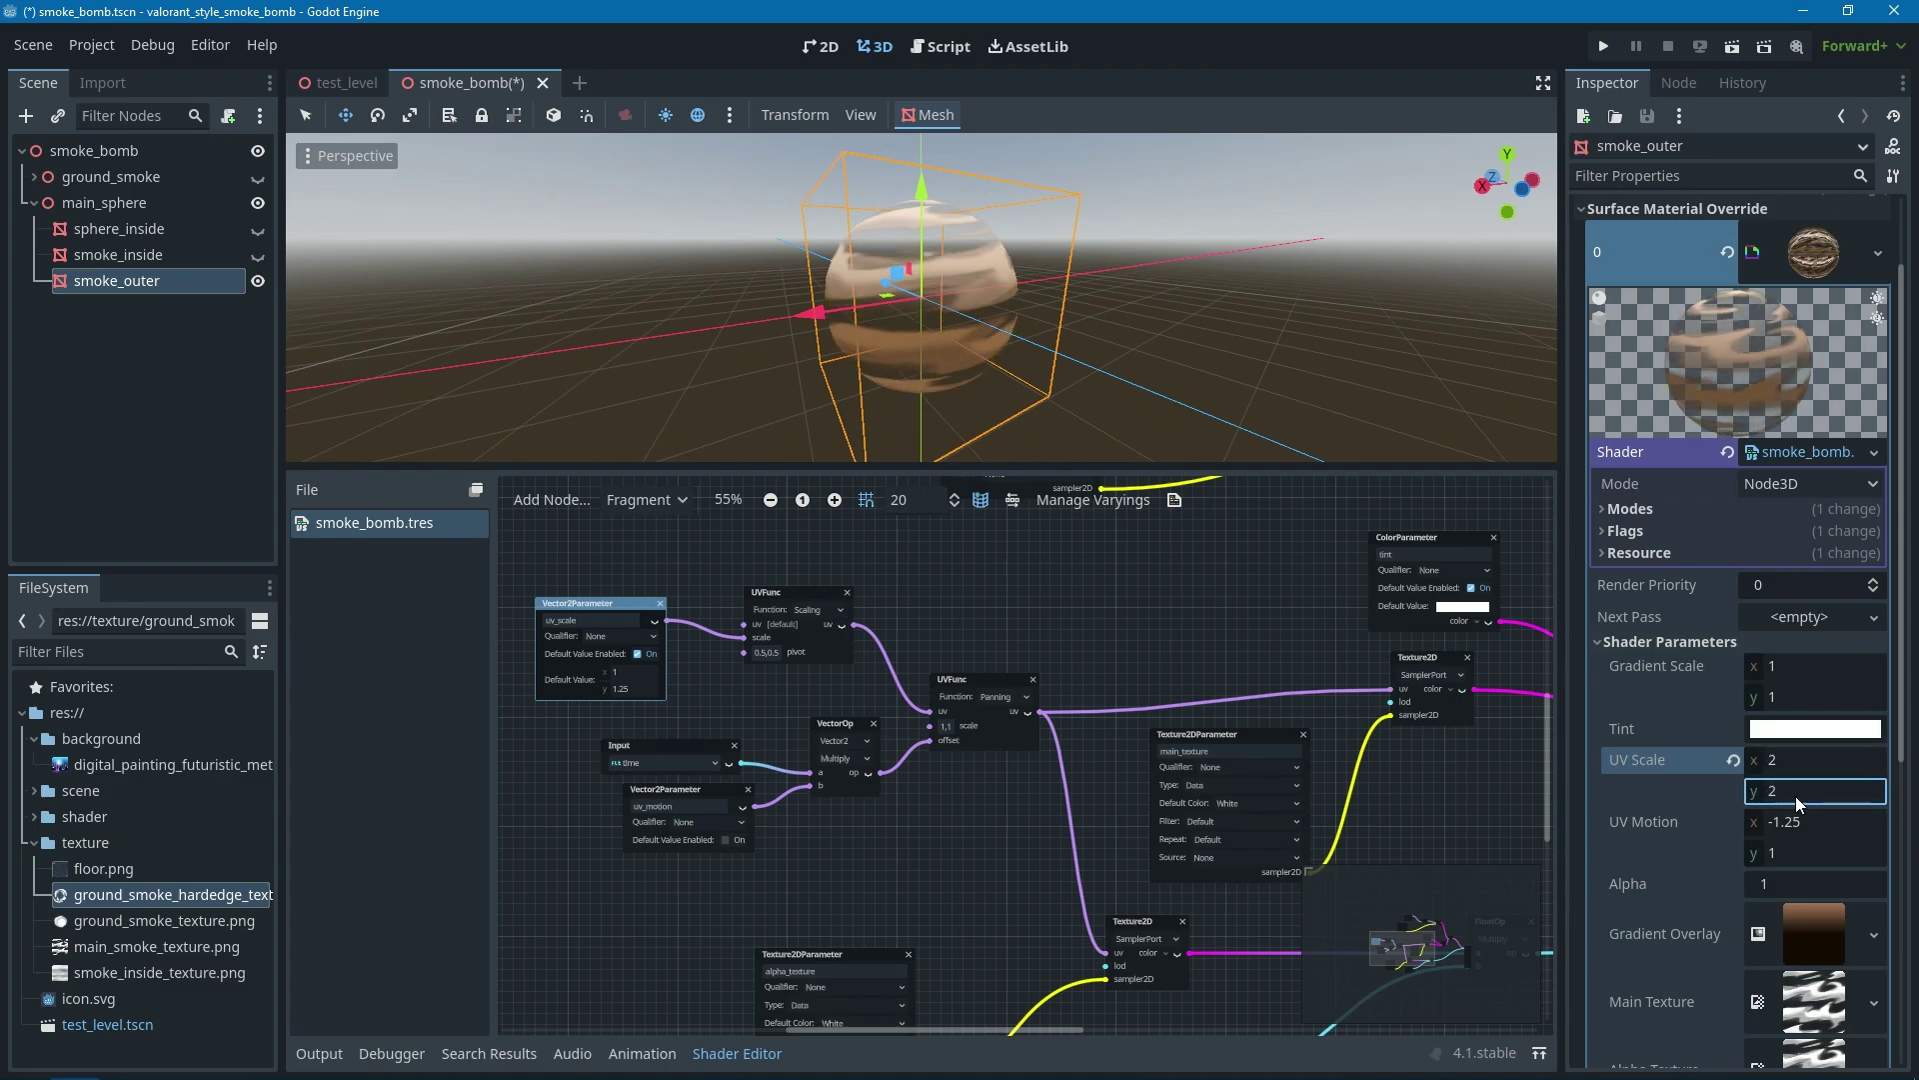
left_click(1777, 757)
type("1")
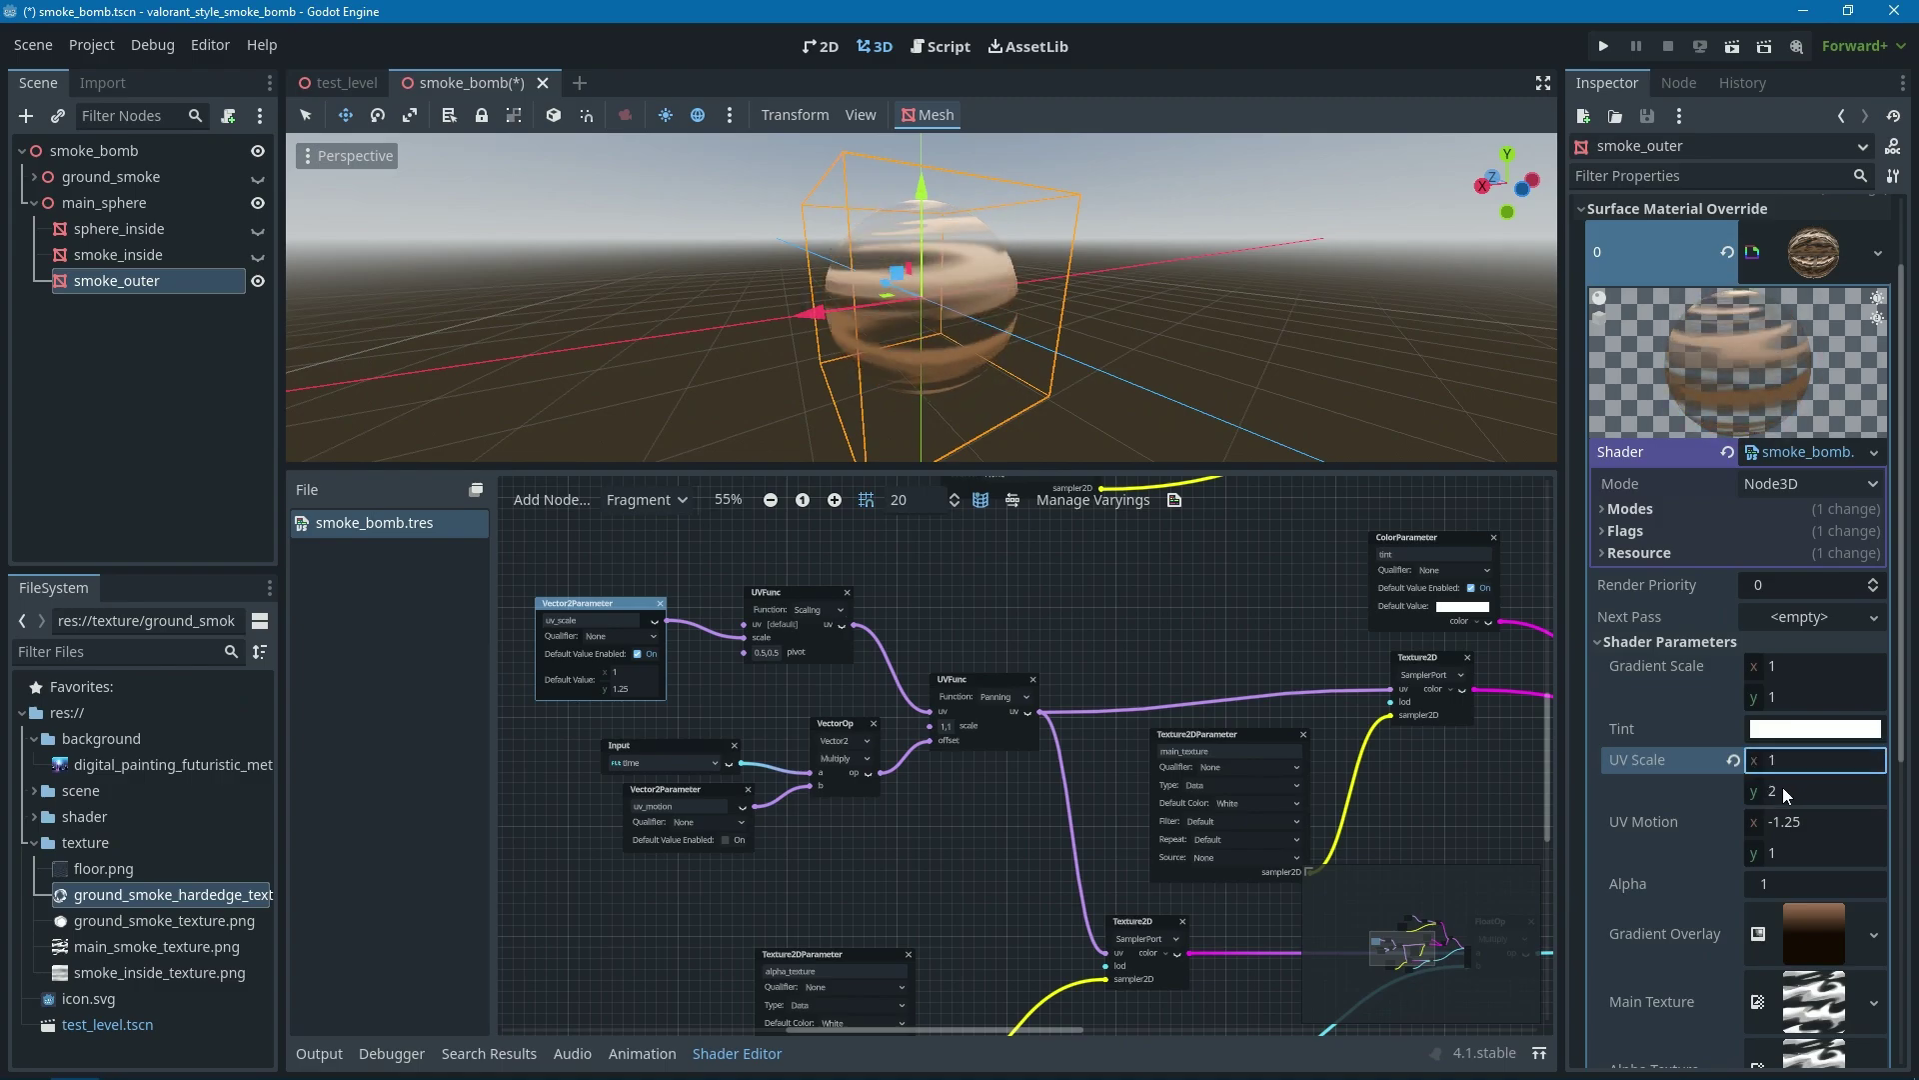
left_click(1784, 788)
type("1")
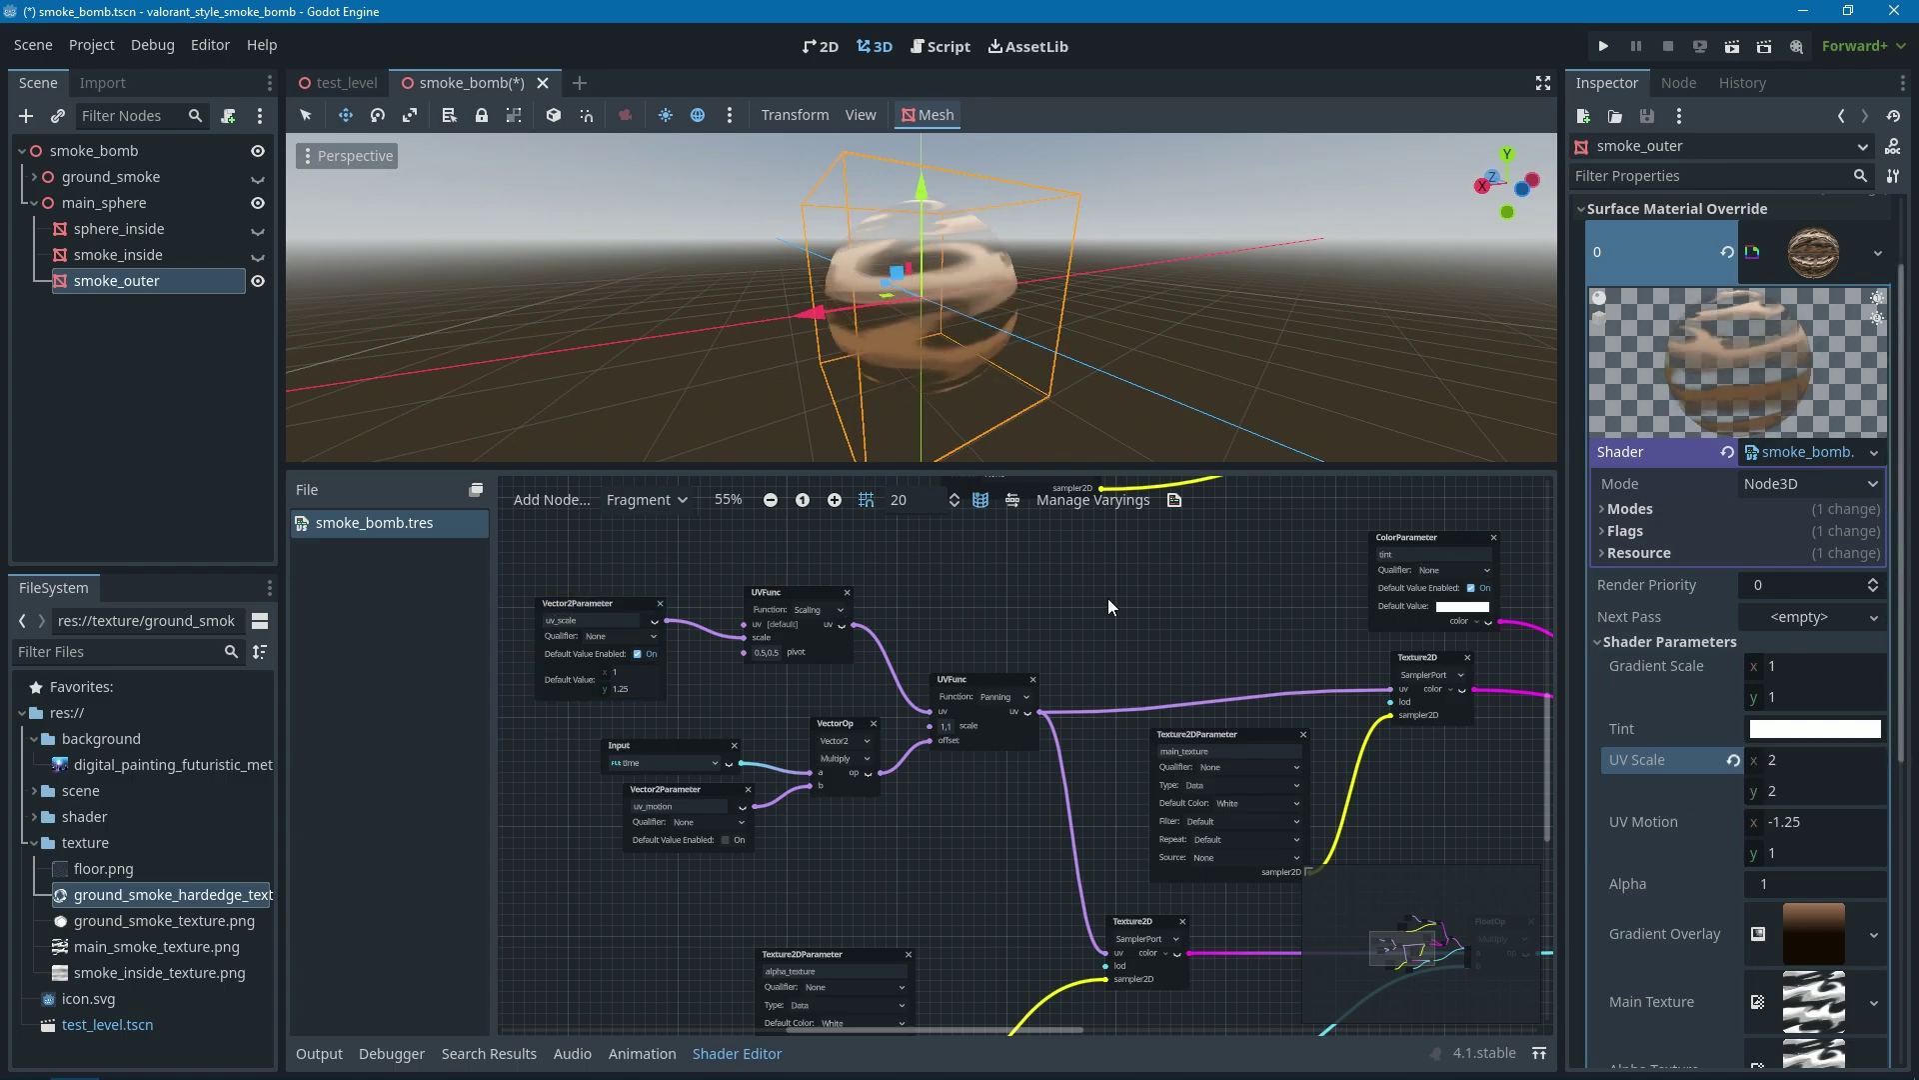
scroll(998, 642, "up", 1)
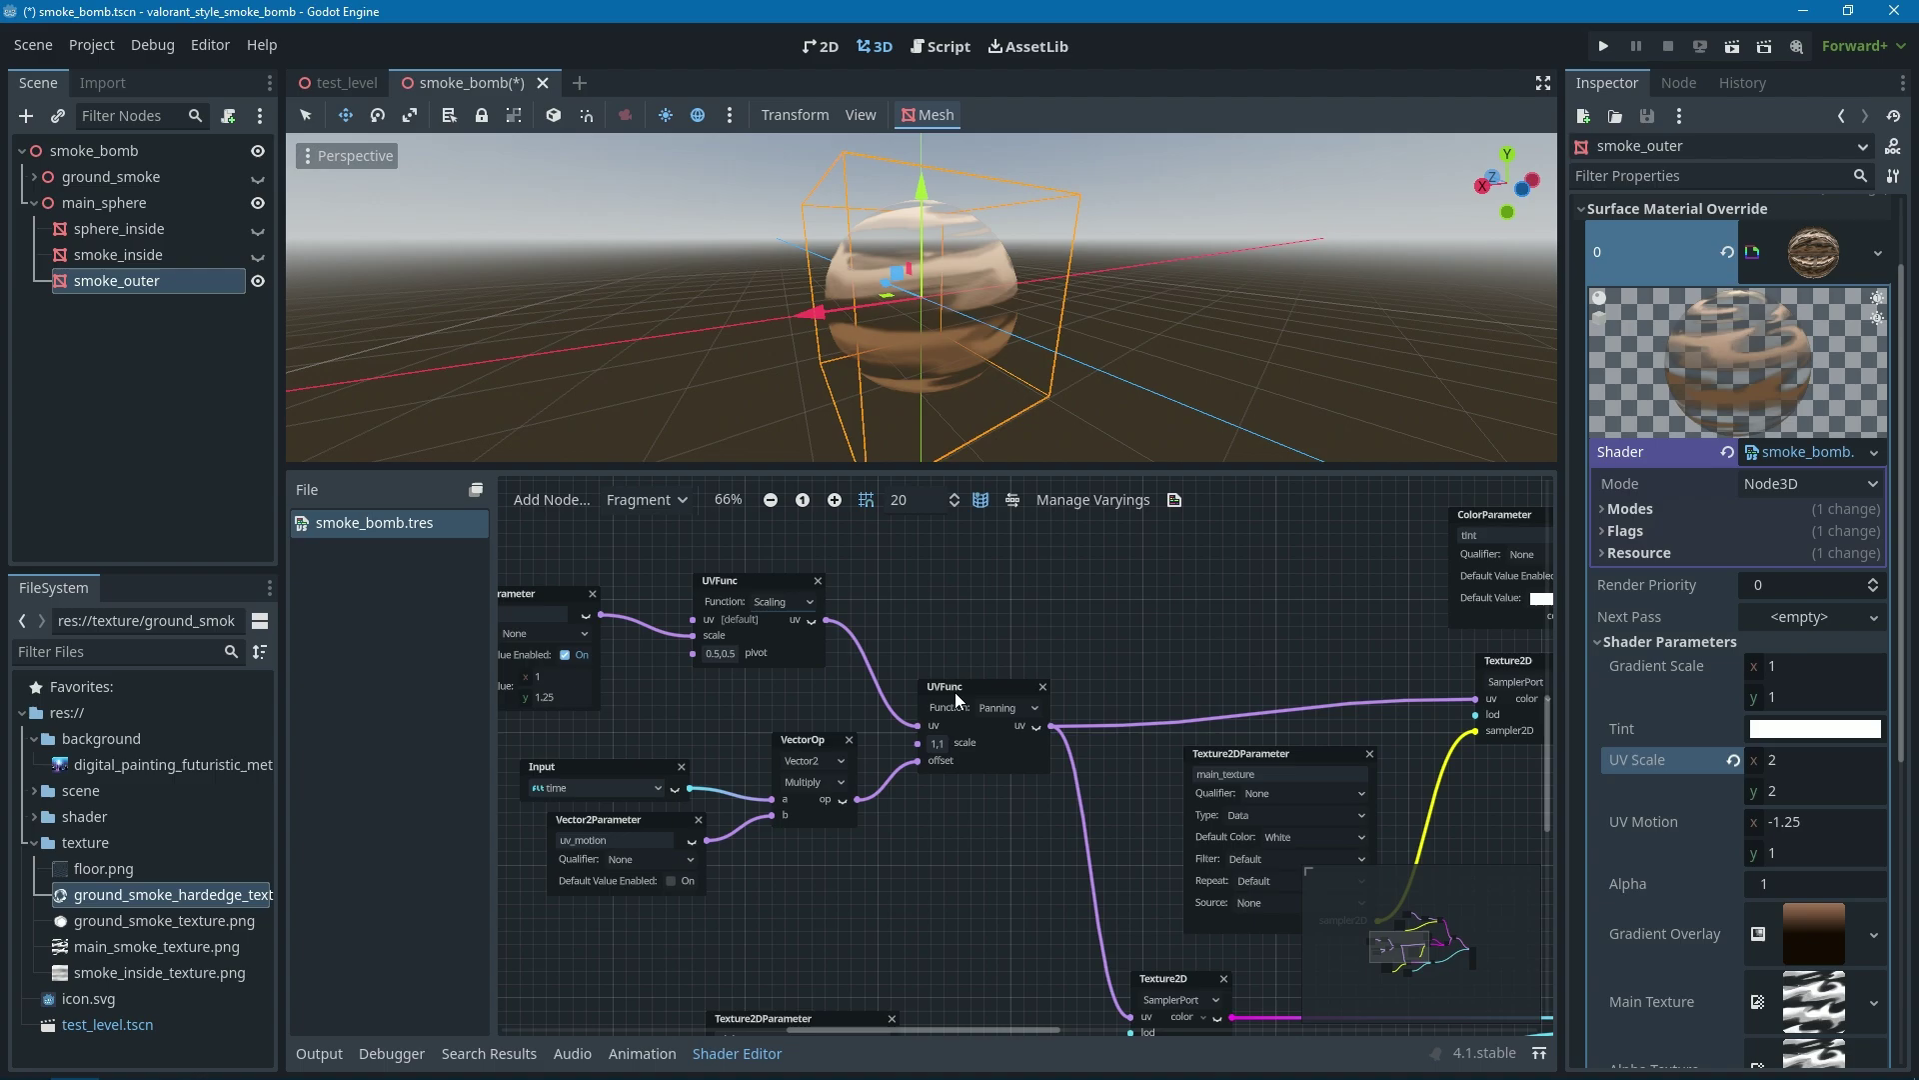
scroll(1000, 662, "down", 1)
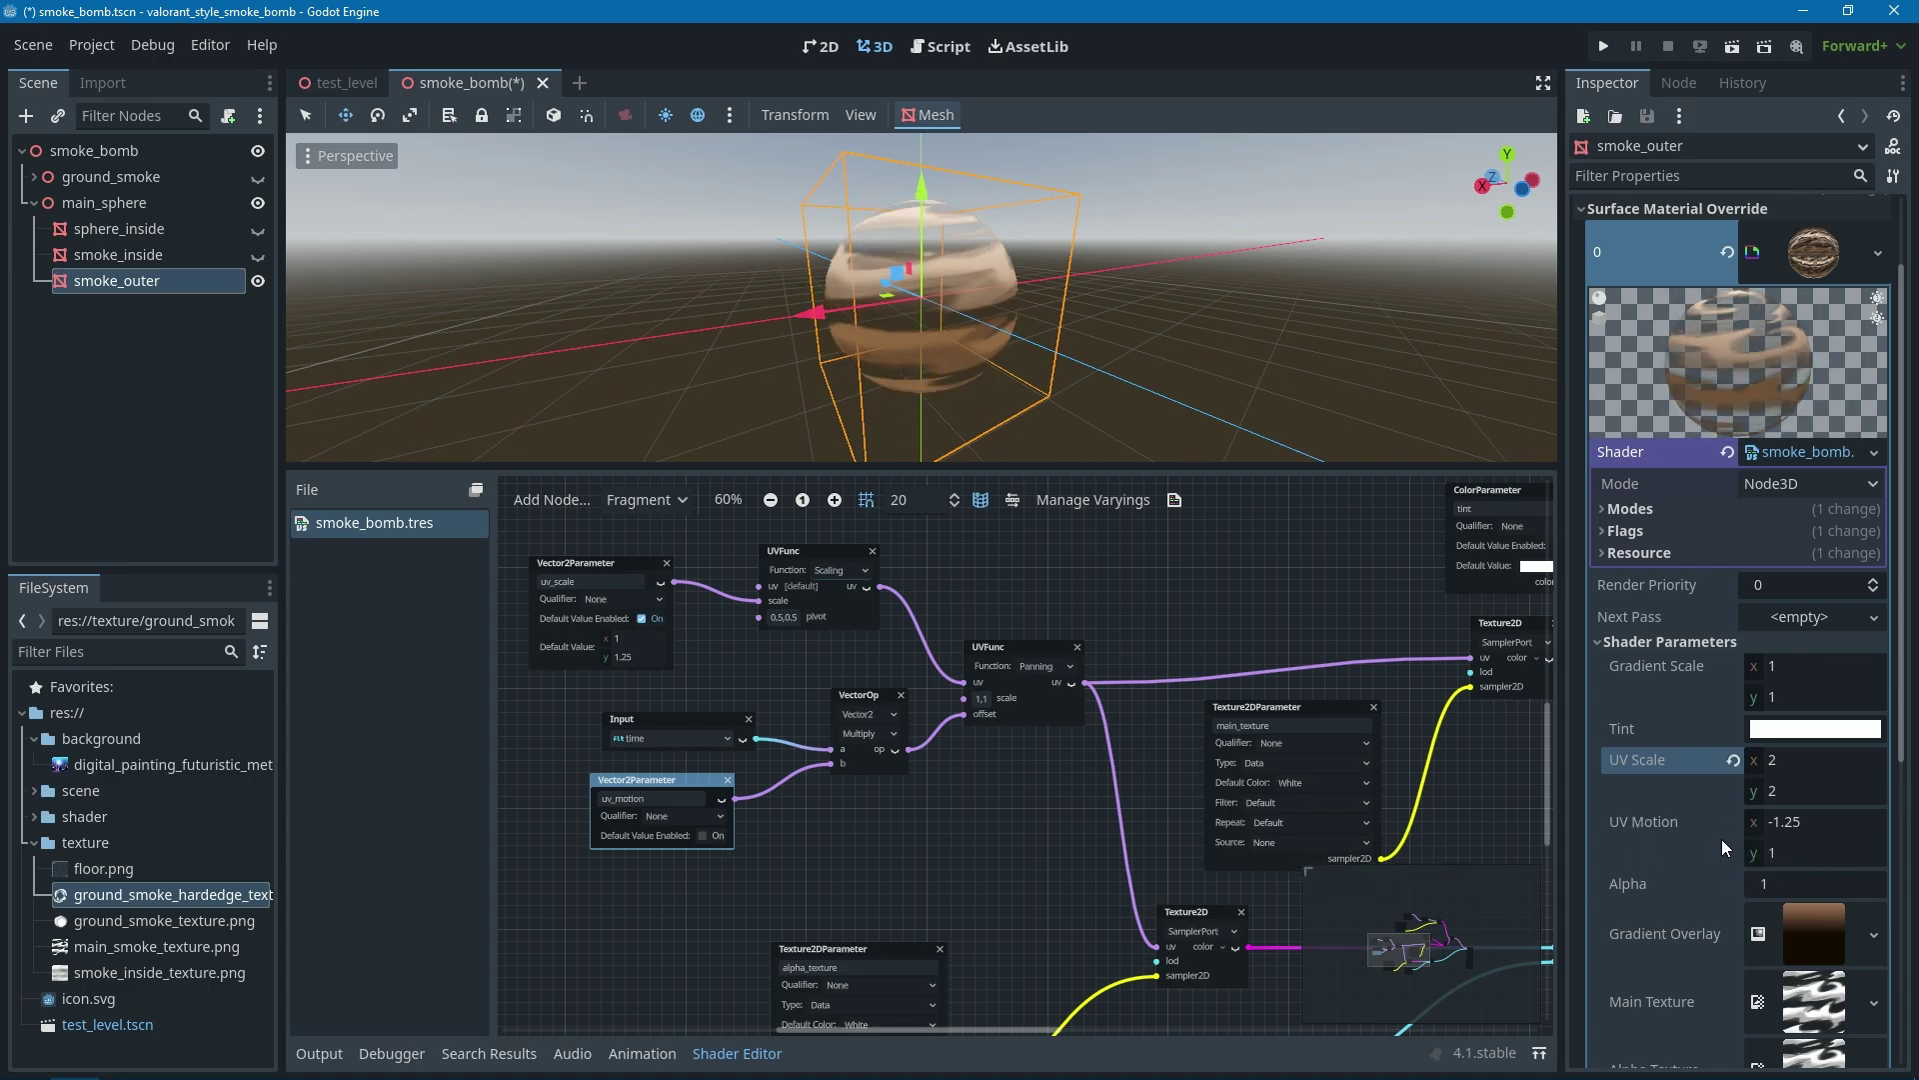
left_click(668, 715)
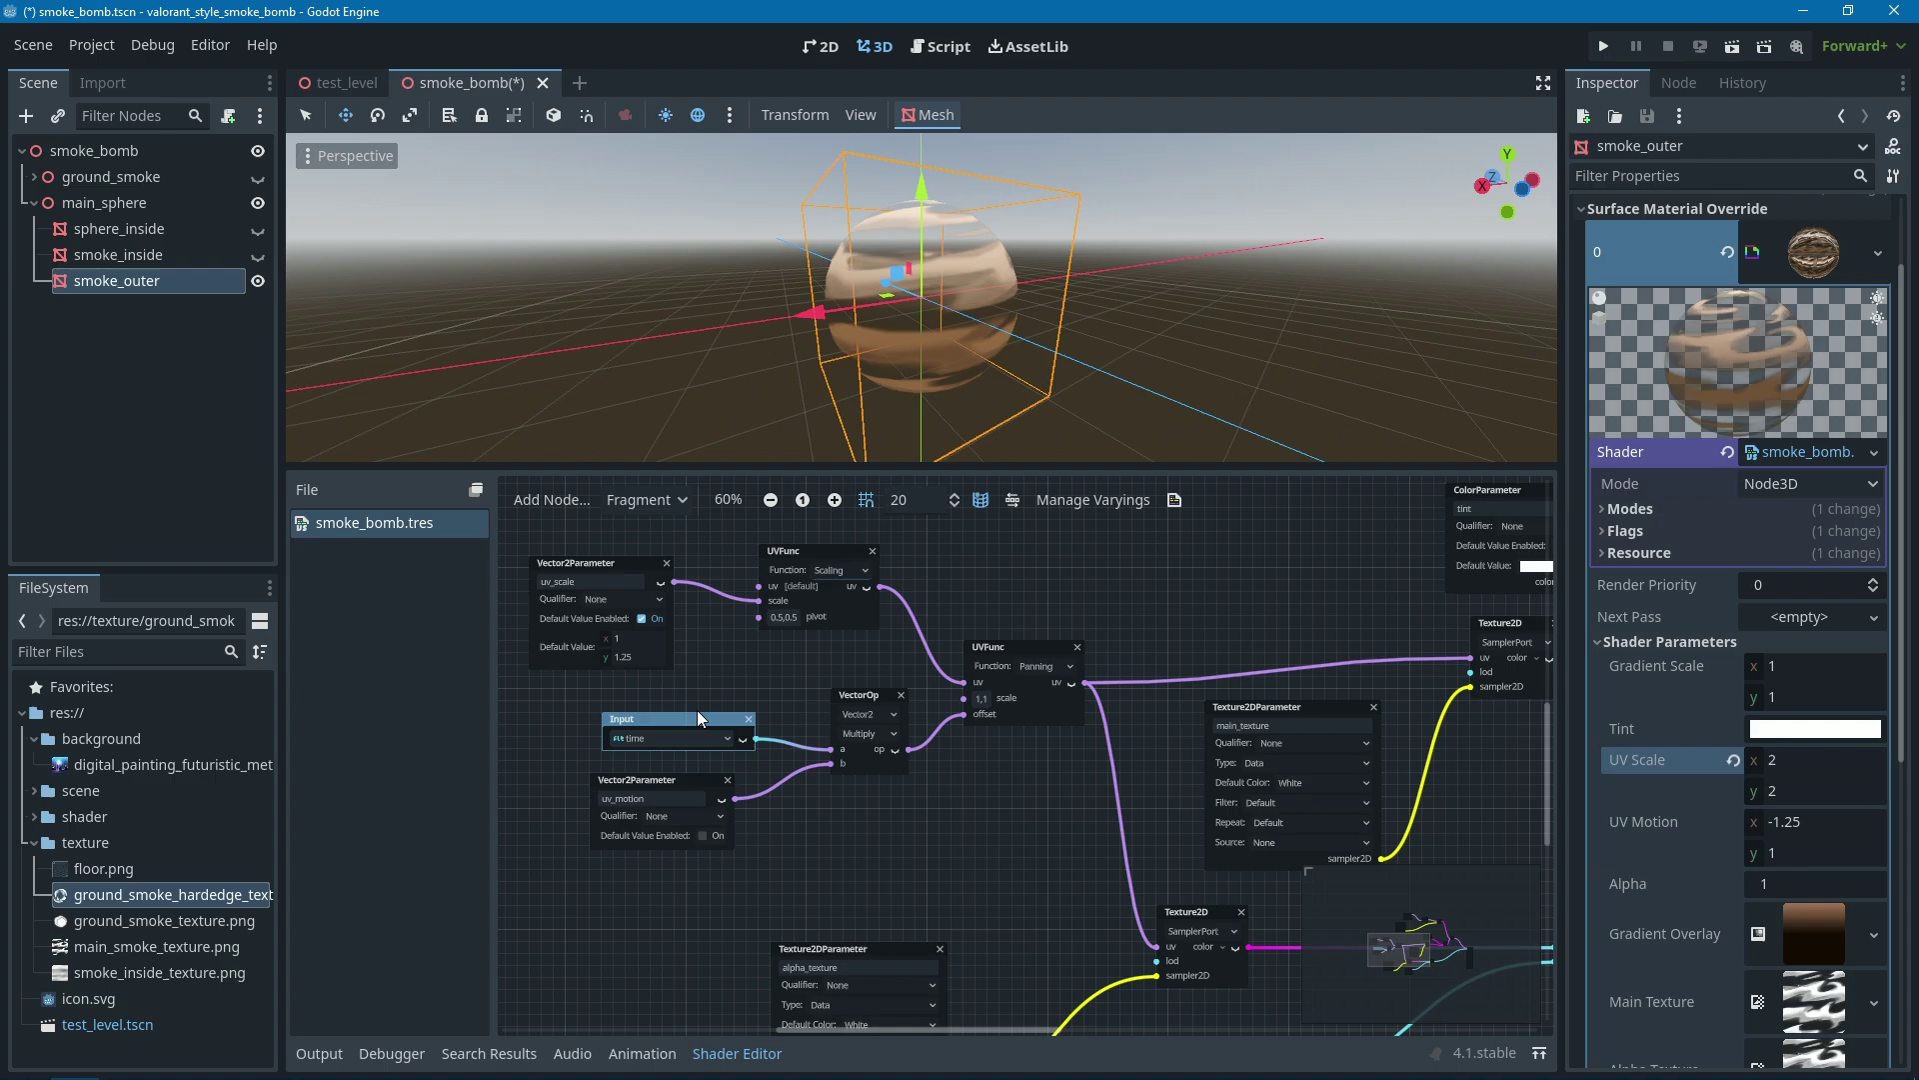
left_click(1800, 824)
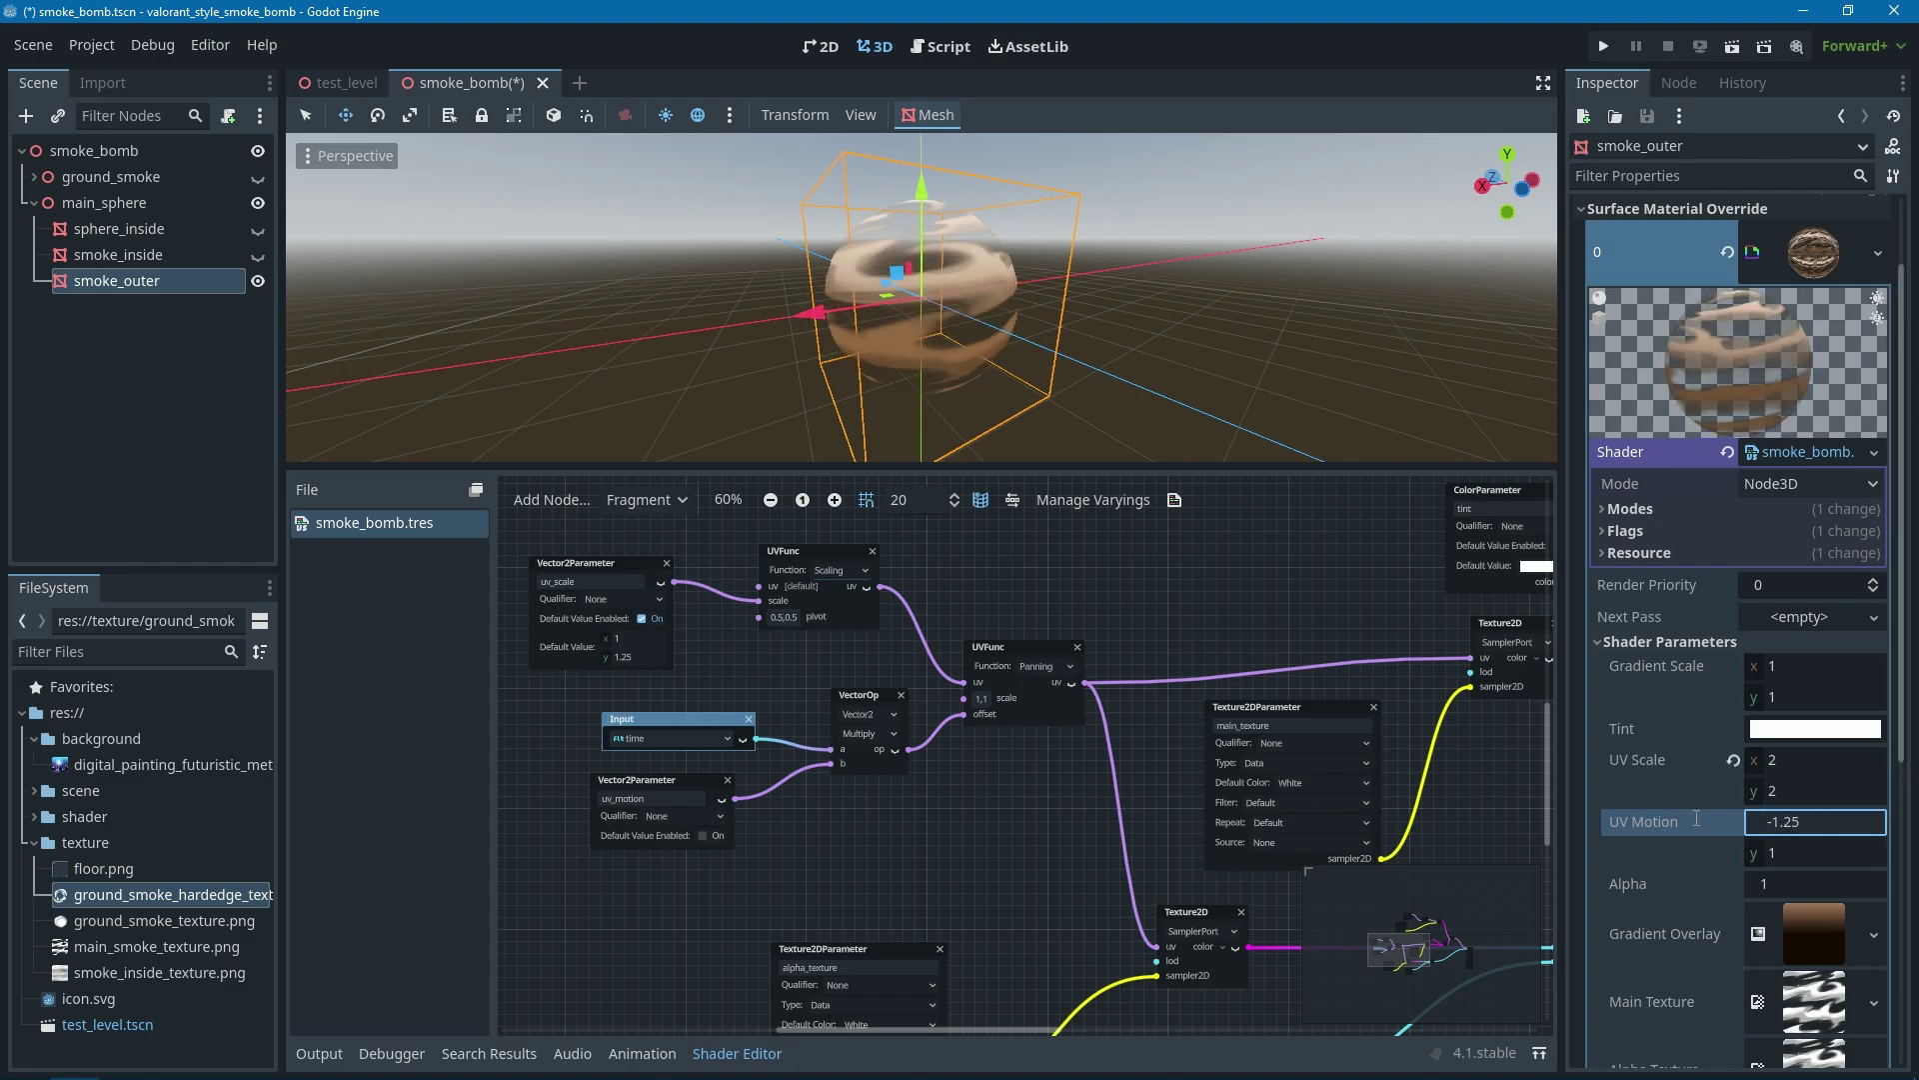
type("-0.5")
key("Return")
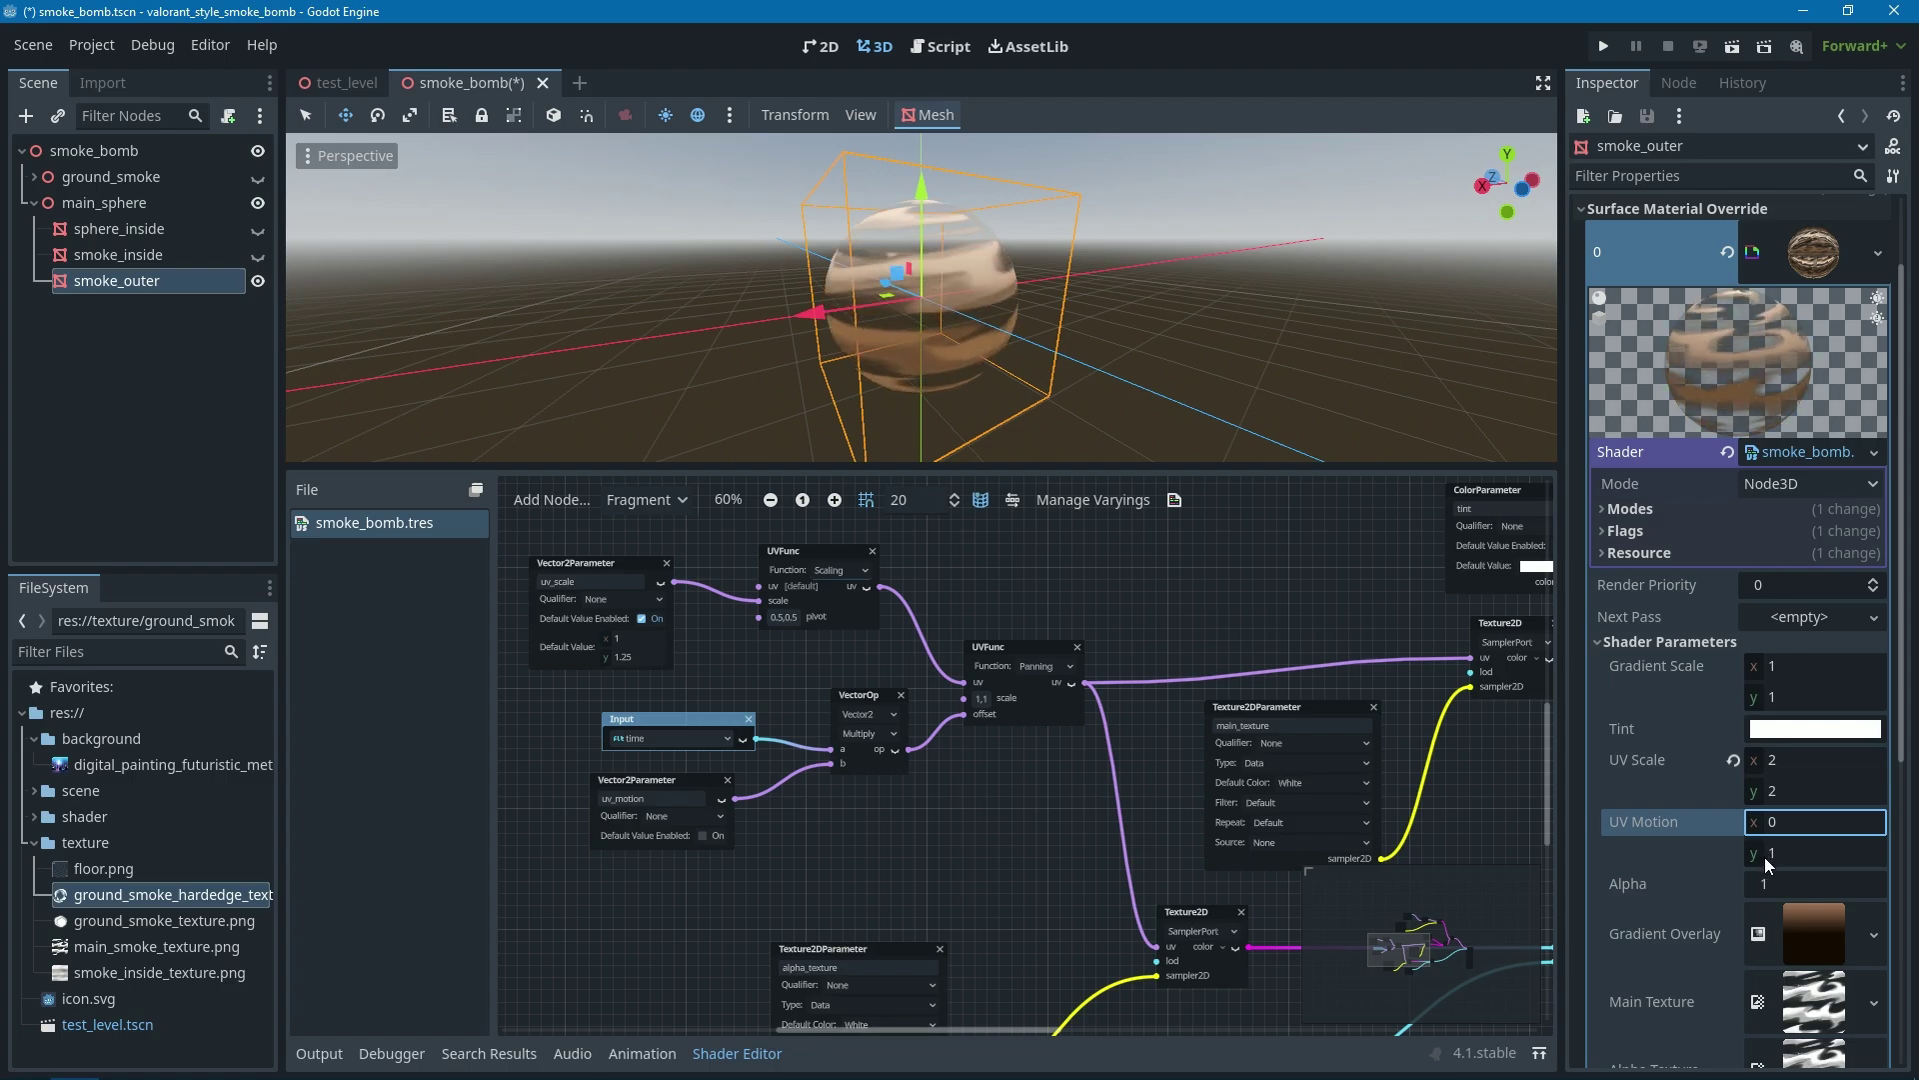
left_click(1786, 832)
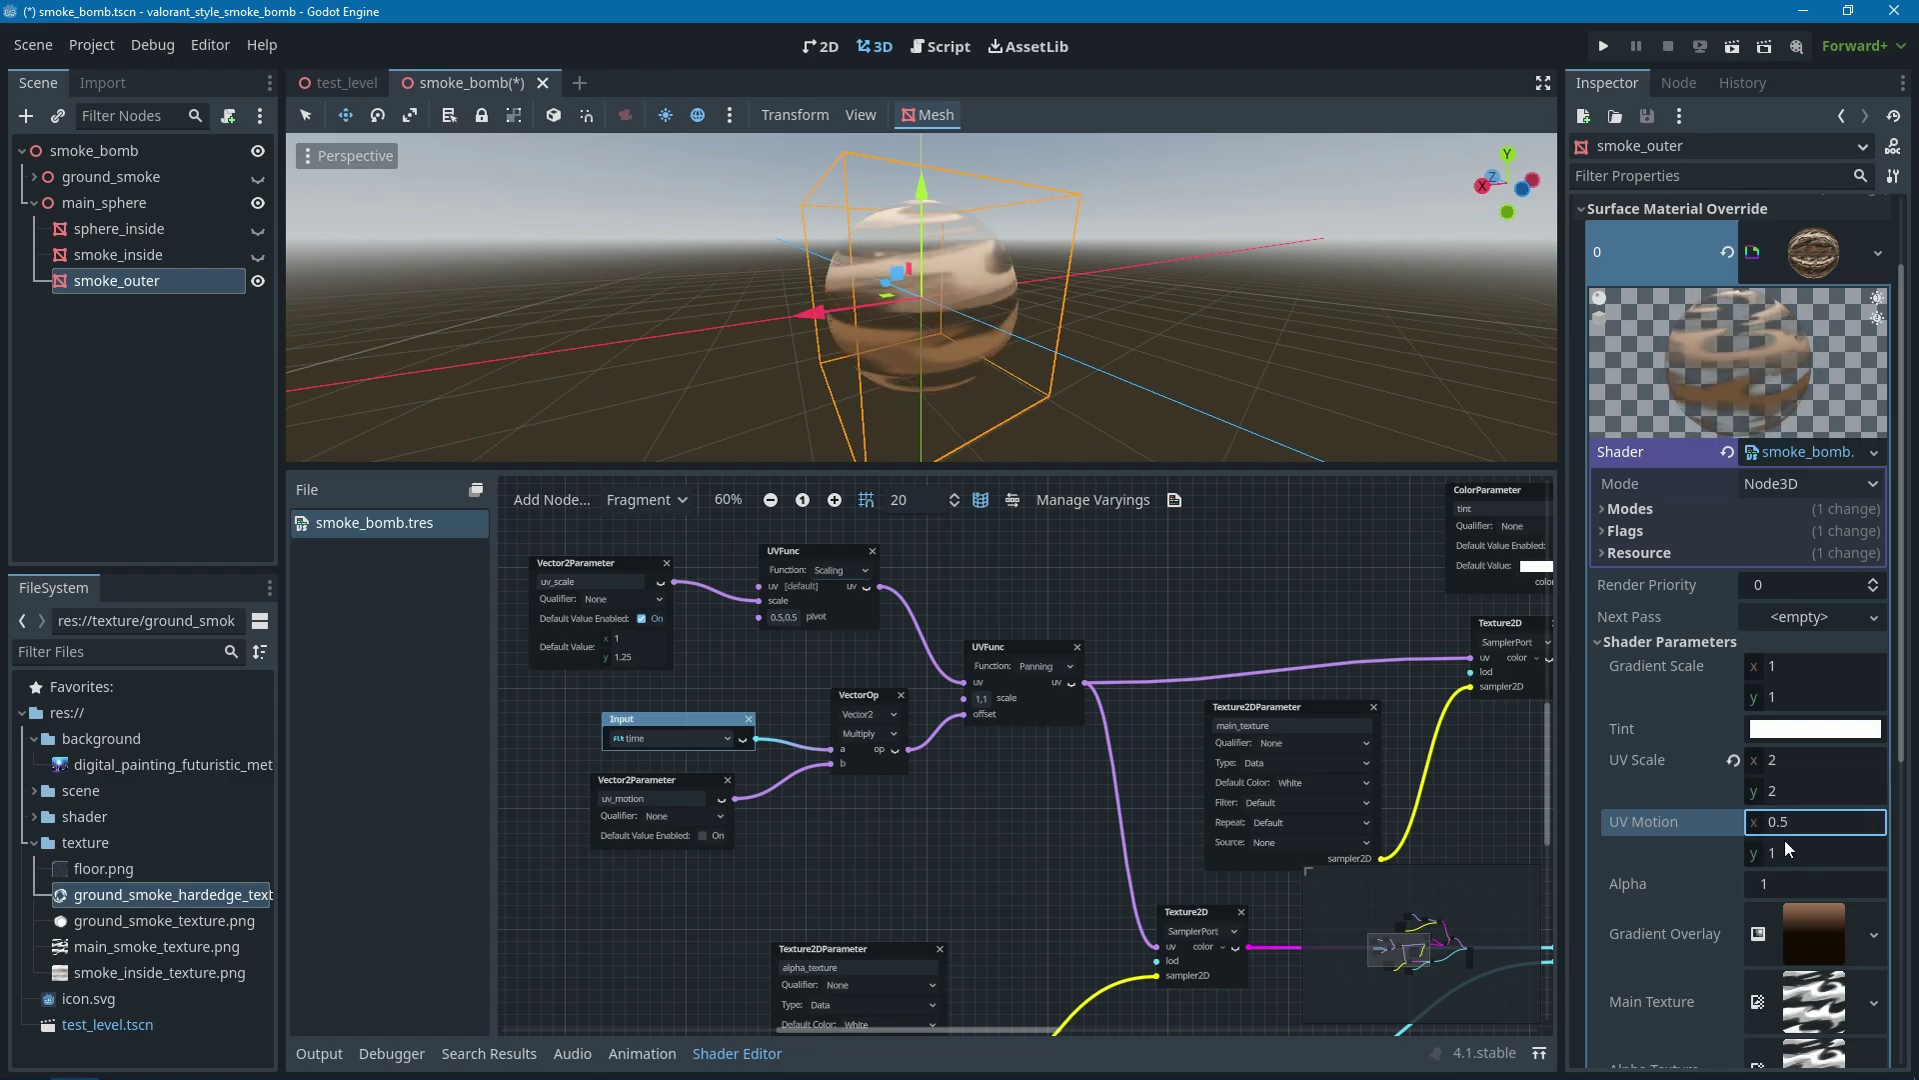
left_click(1814, 824)
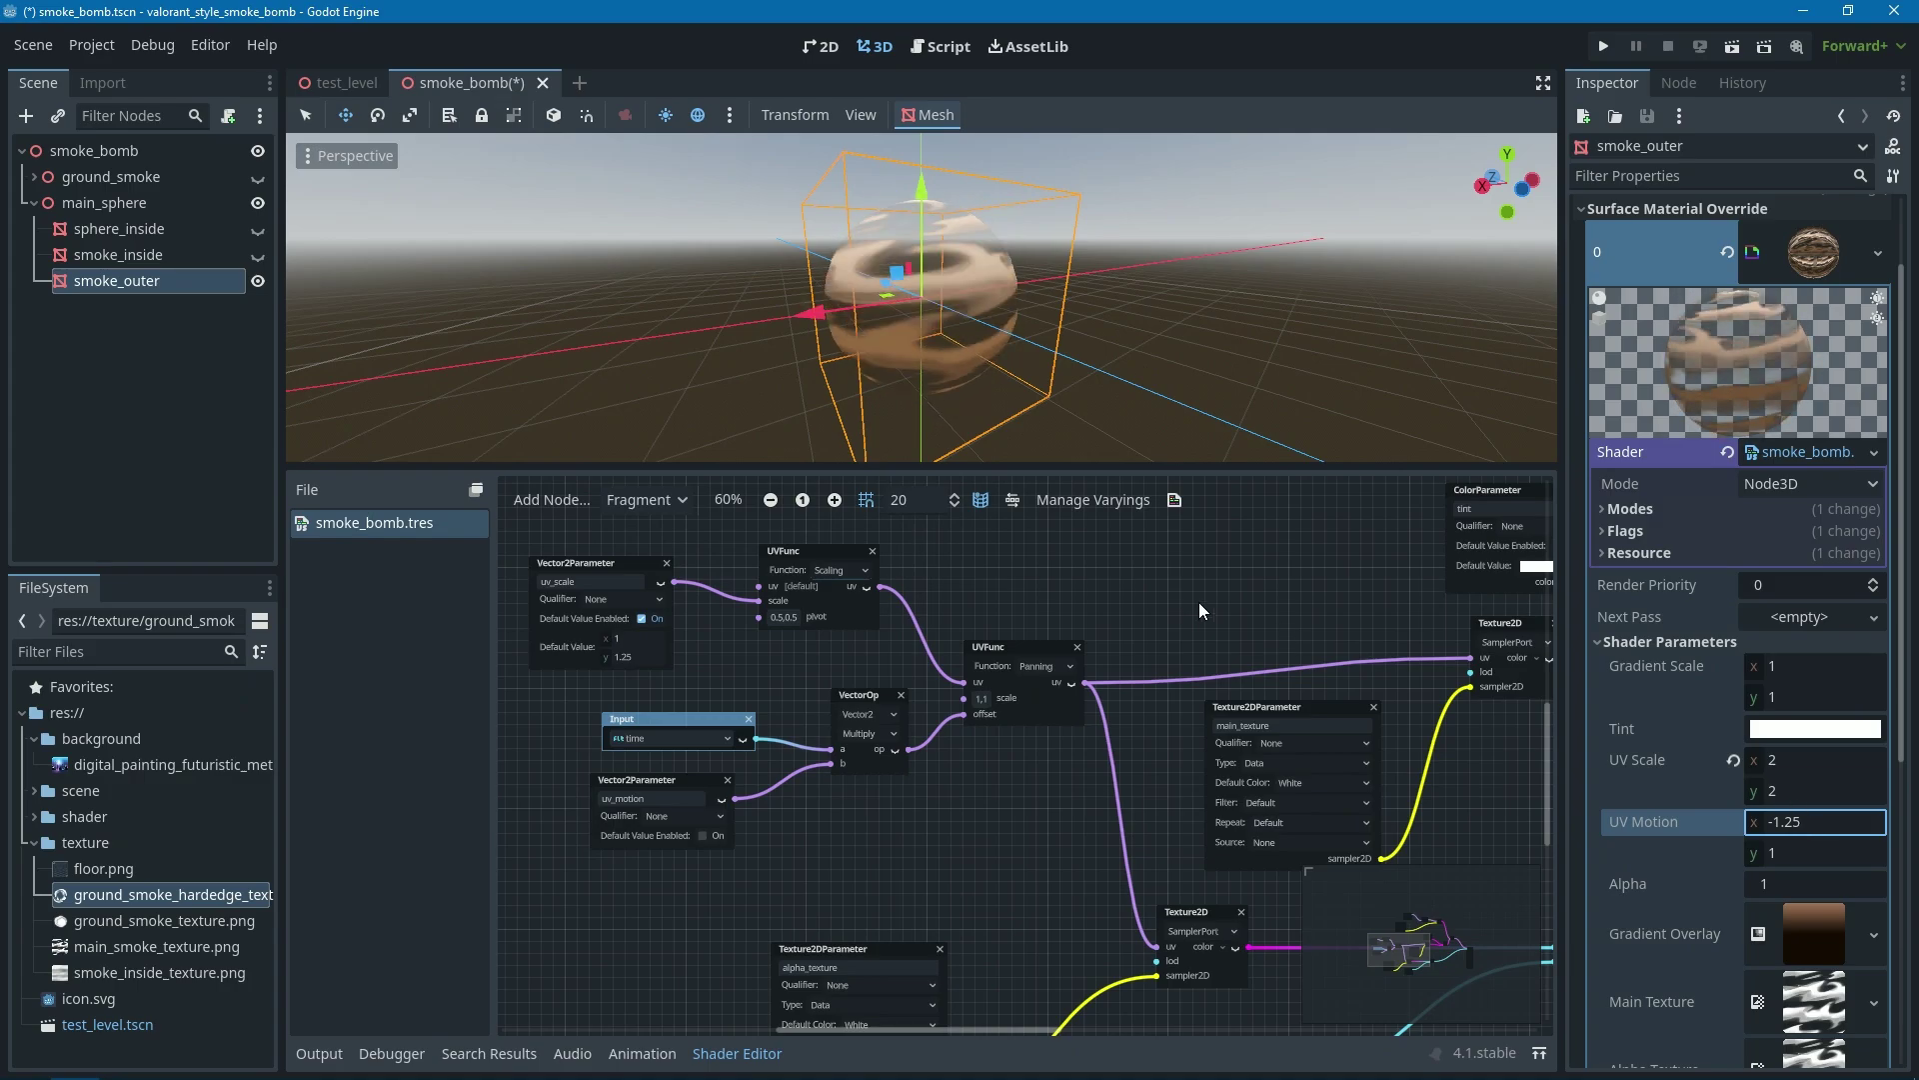
scroll(1197, 602, "down", 3)
scroll(1185, 704, "right", 5)
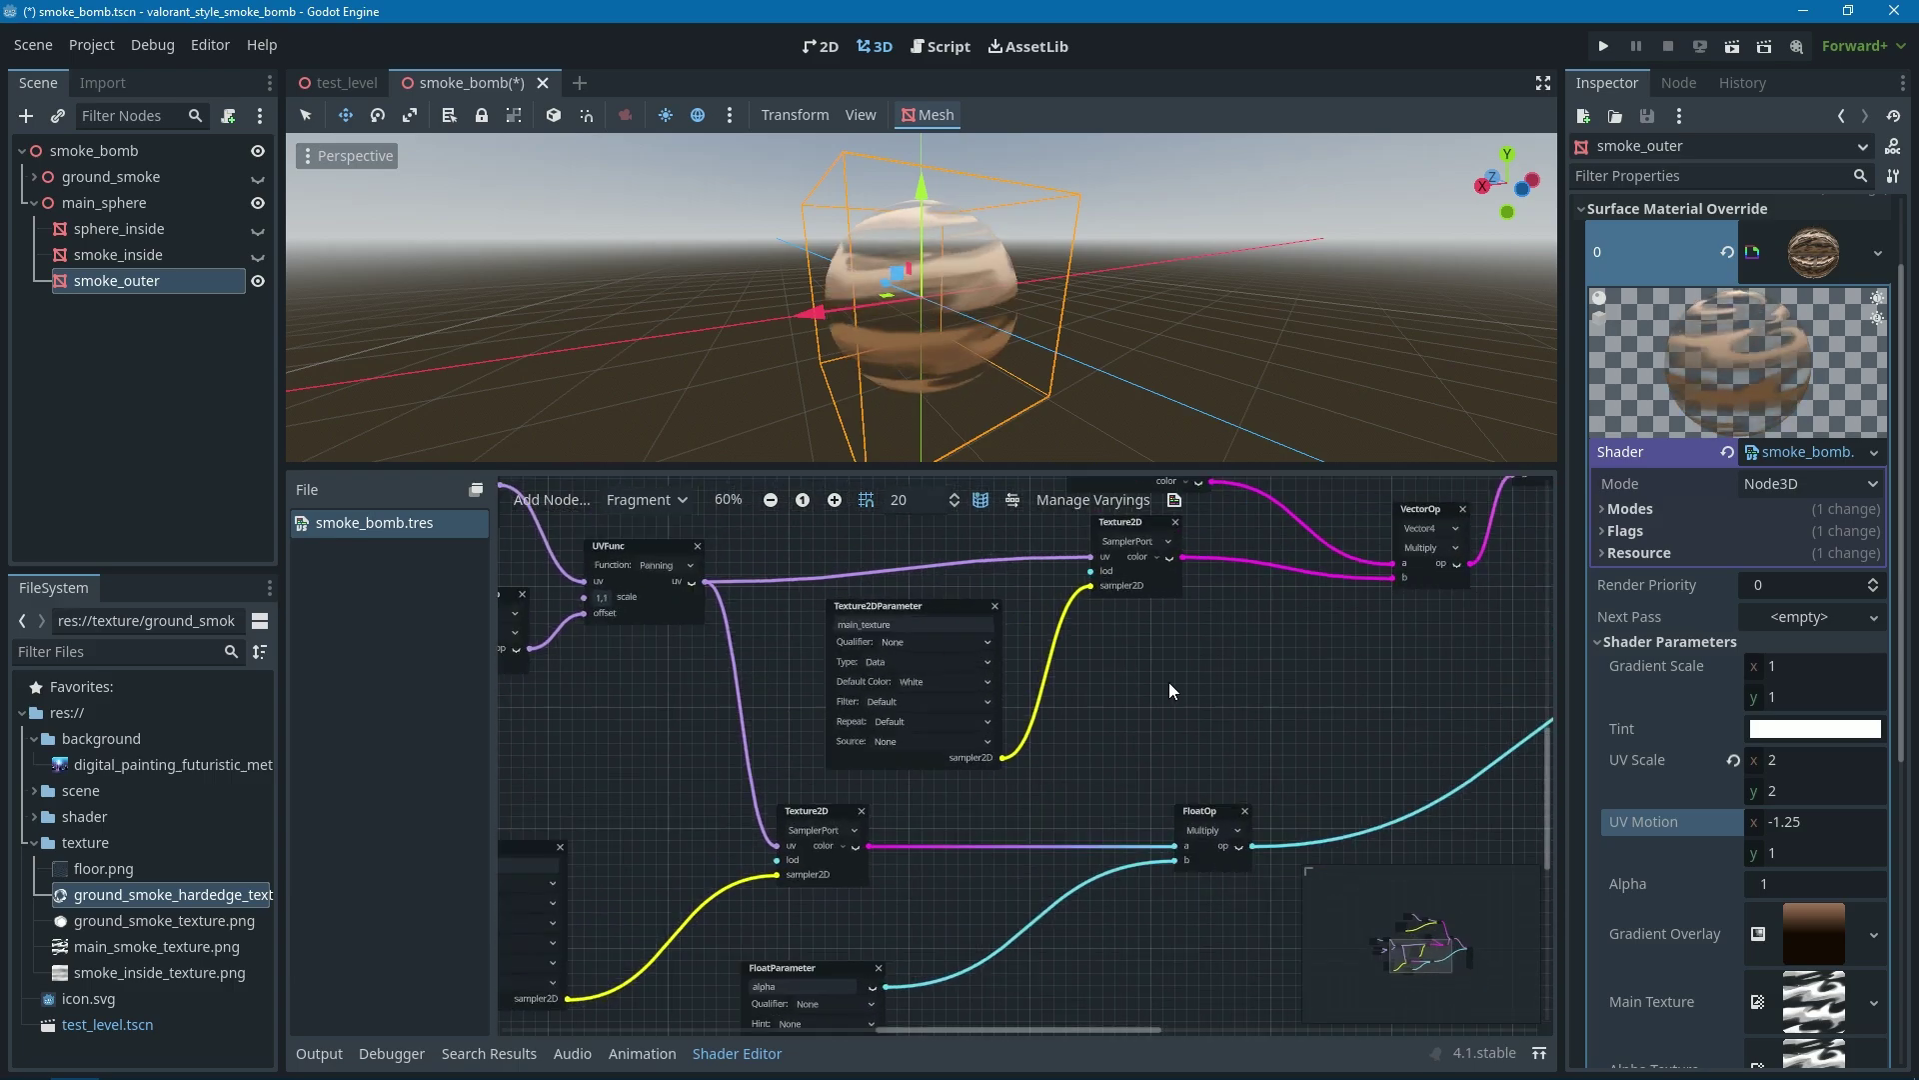
scroll(1171, 690, "up", 2)
scroll(1100, 688, "right", 1)
left_click(842, 672)
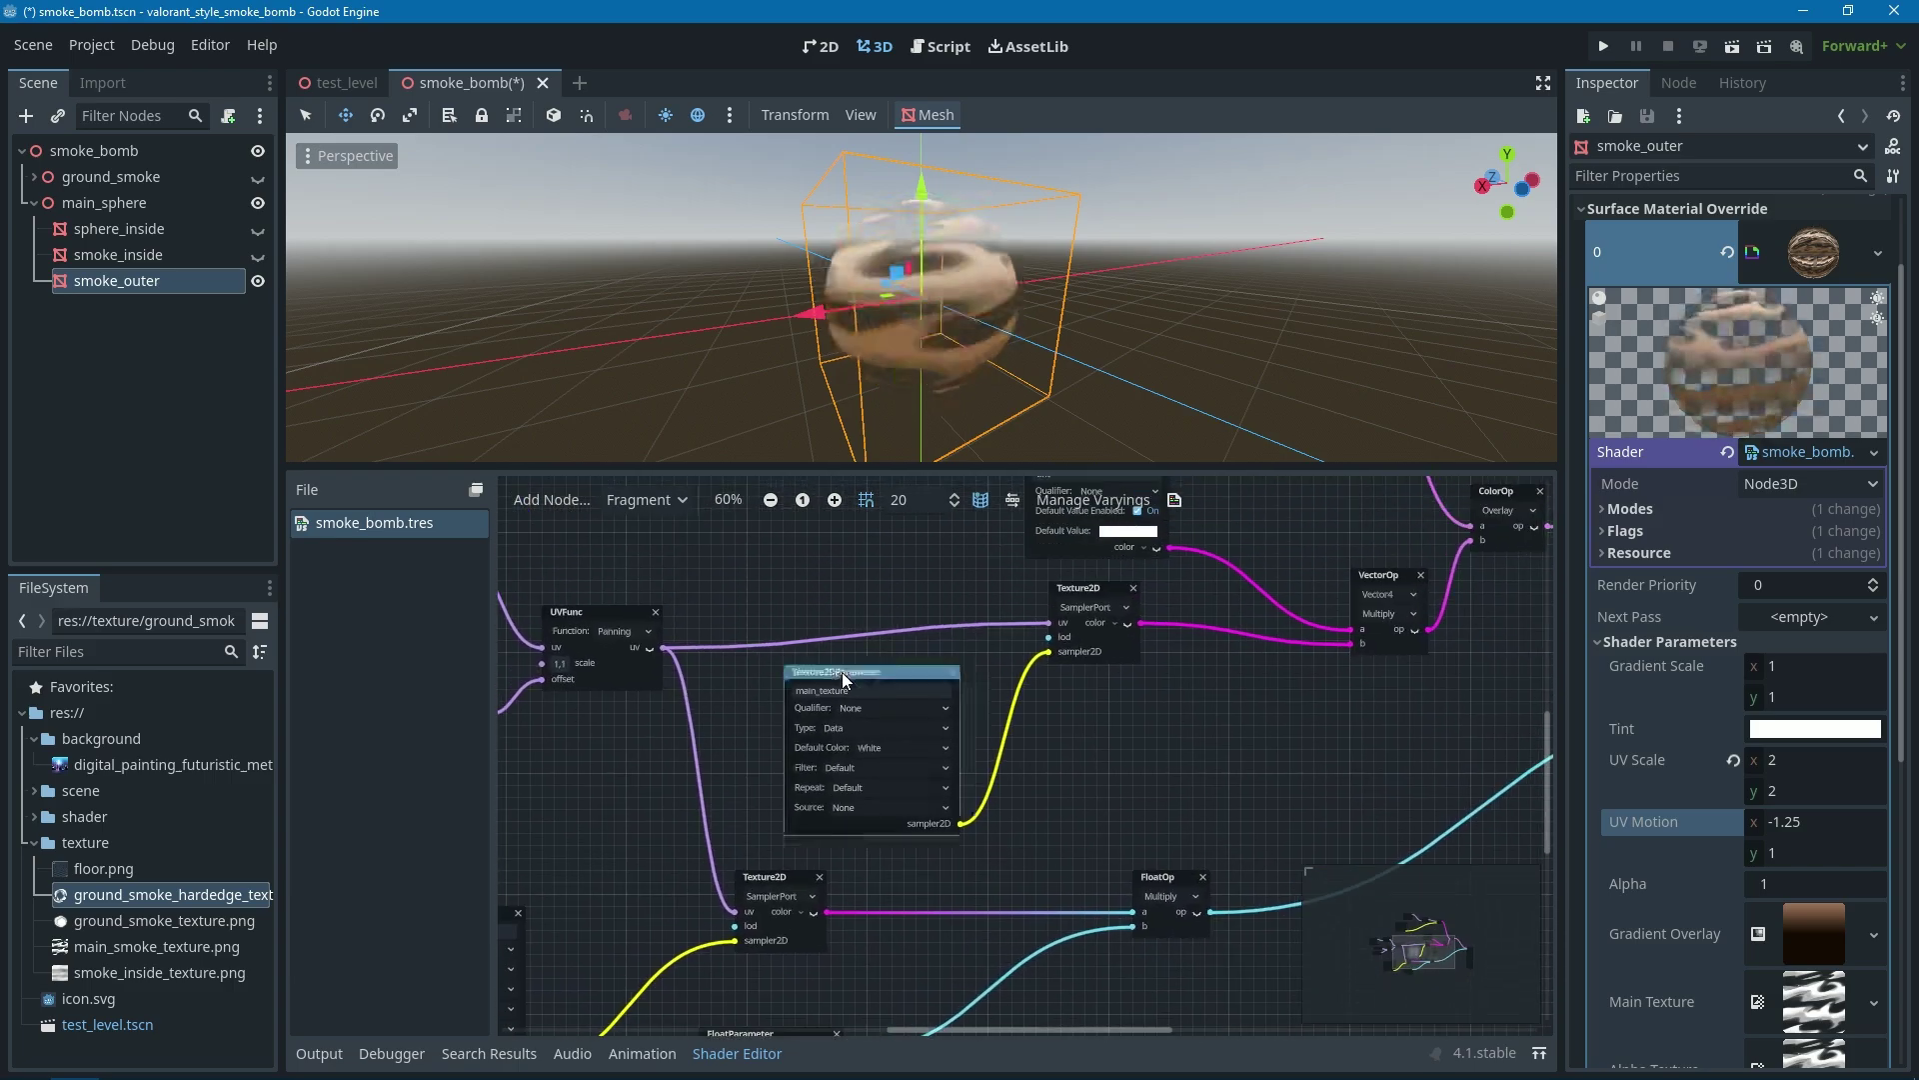
scroll(1749, 817, "down", 4)
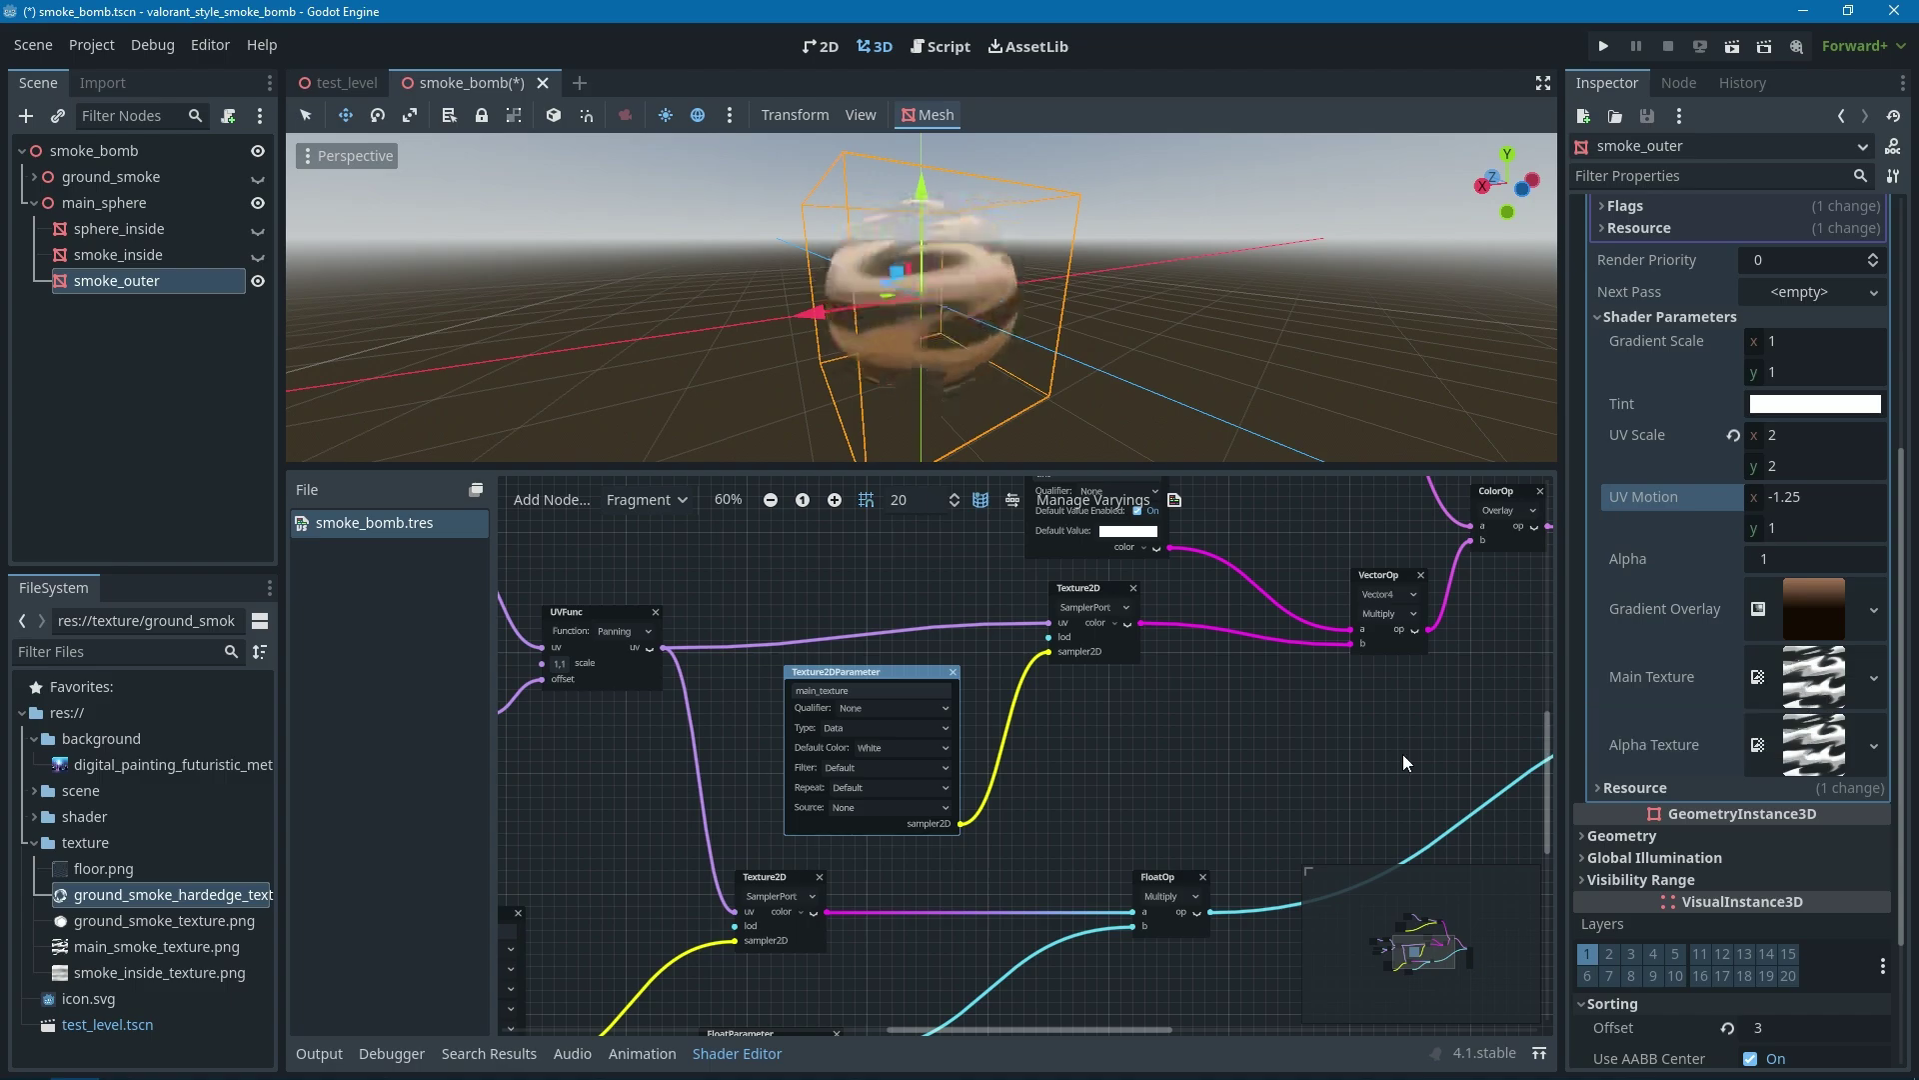
left_click(872, 663)
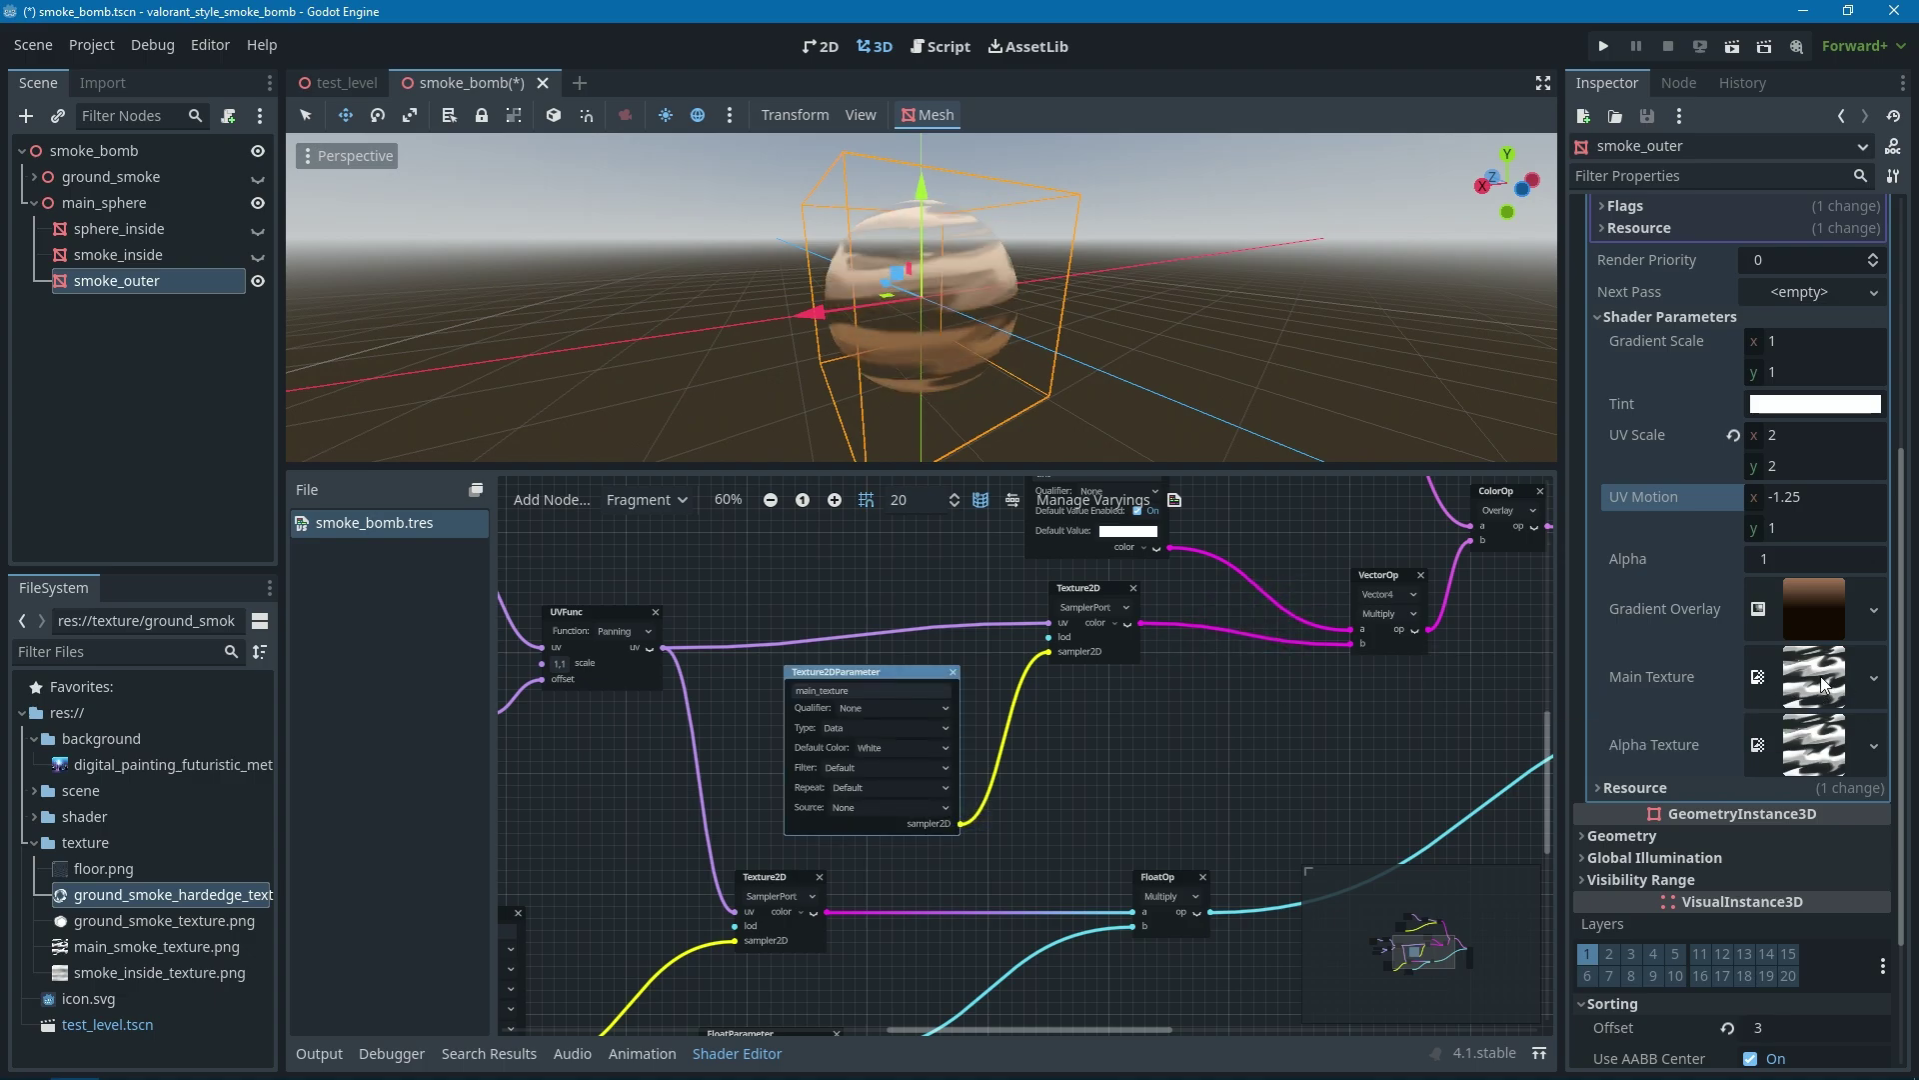
scroll(780, 690, "down", 1)
middle_click_drag(723, 883, 1005, 723)
scroll(1006, 723, "up", 1)
scroll(1006, 740, "right", 3)
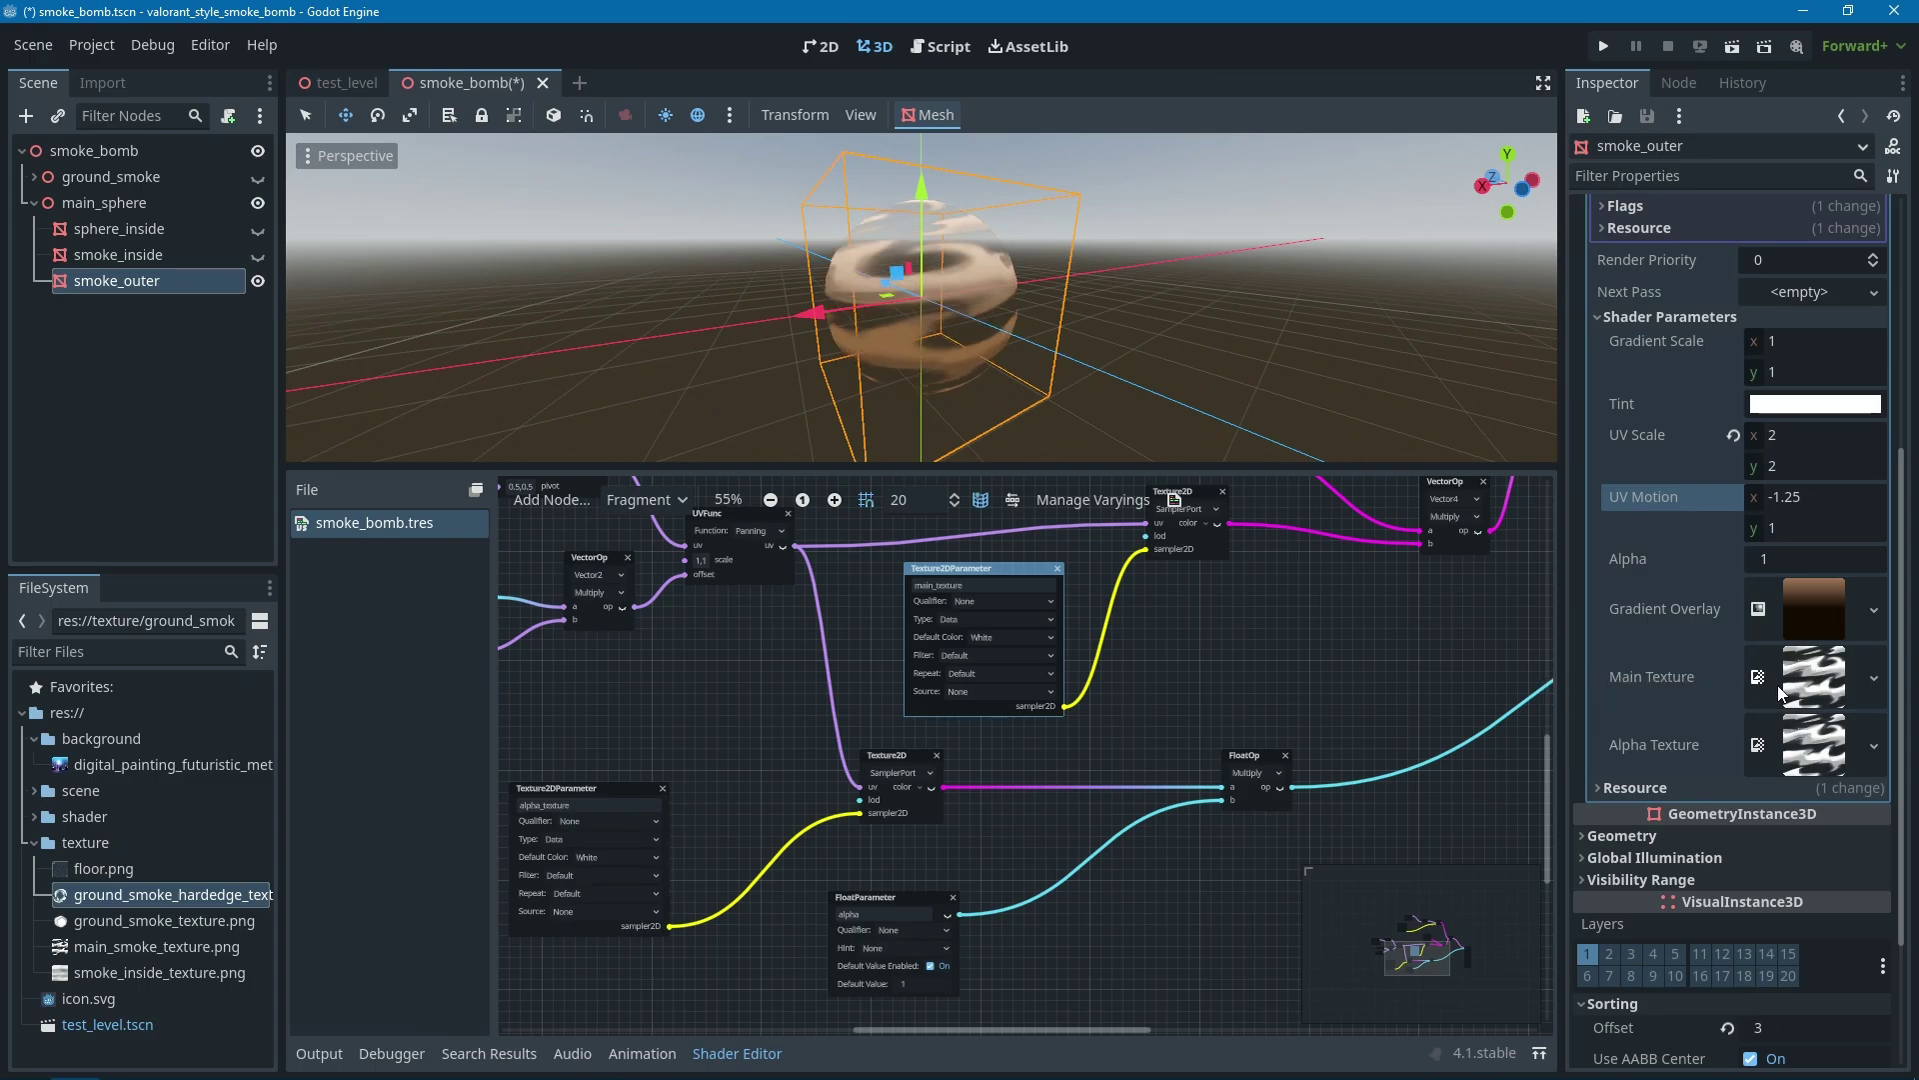
- Show sphere_inside alone and review its material's alpha gradient texture
left_click(257, 255)
left_click(185, 232)
left_click(242, 258)
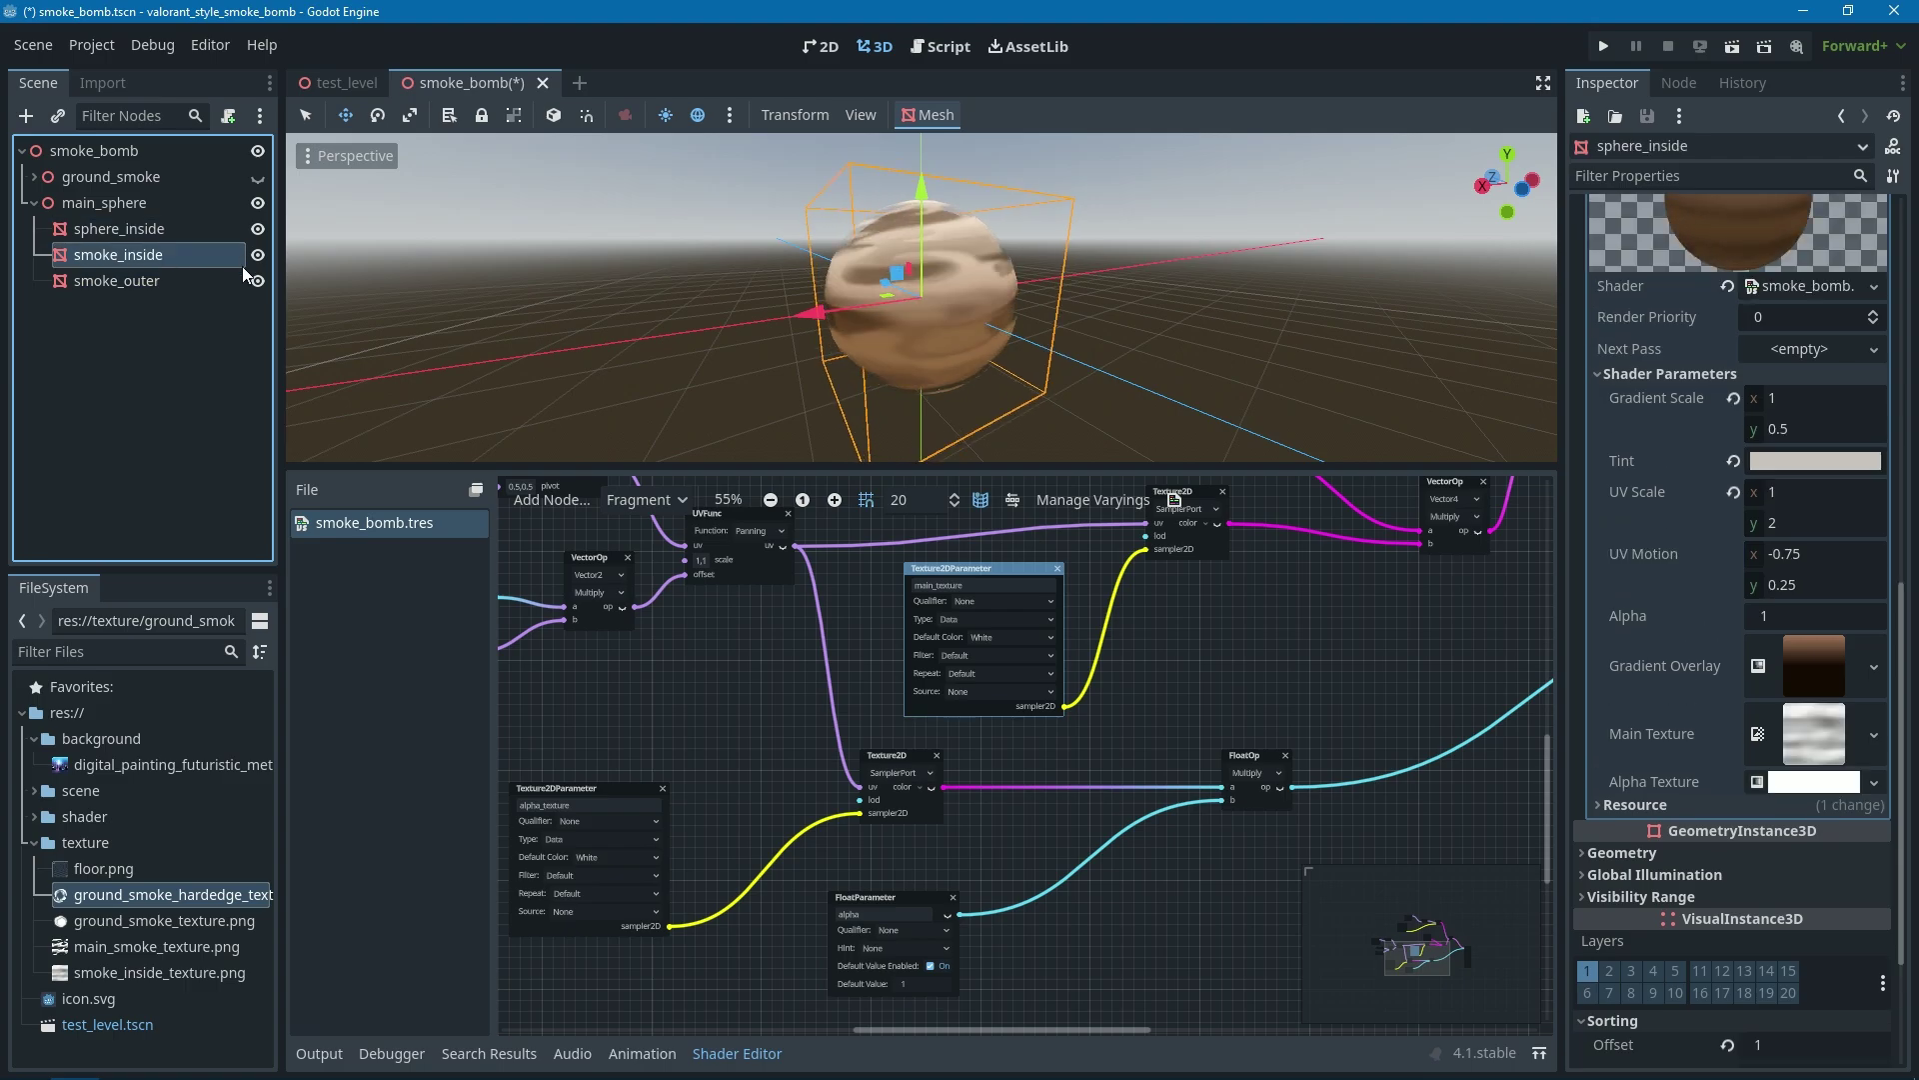
left_click(257, 255)
left_click(257, 281)
left_click(120, 229)
scroll(1779, 682, "down", 2)
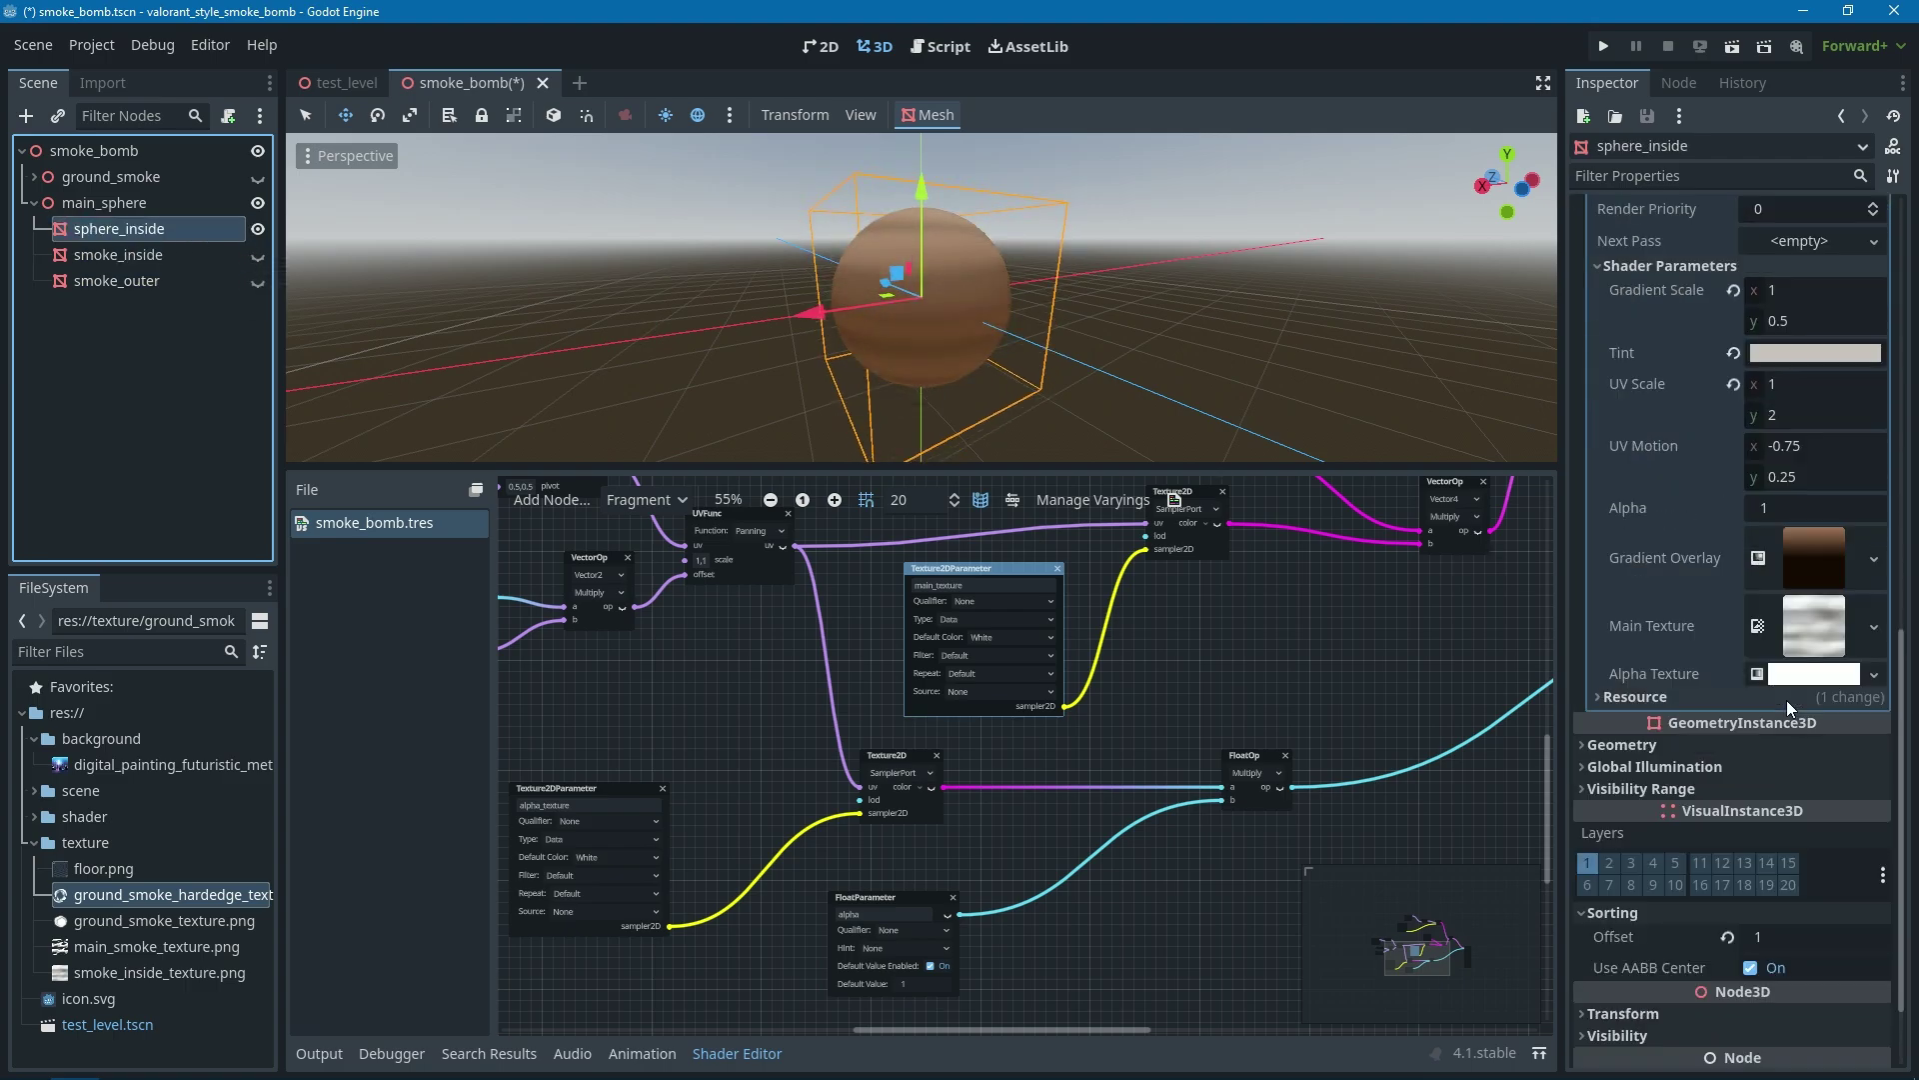
scroll(1786, 700, "up", 6)
scroll(1809, 726, "down", 4)
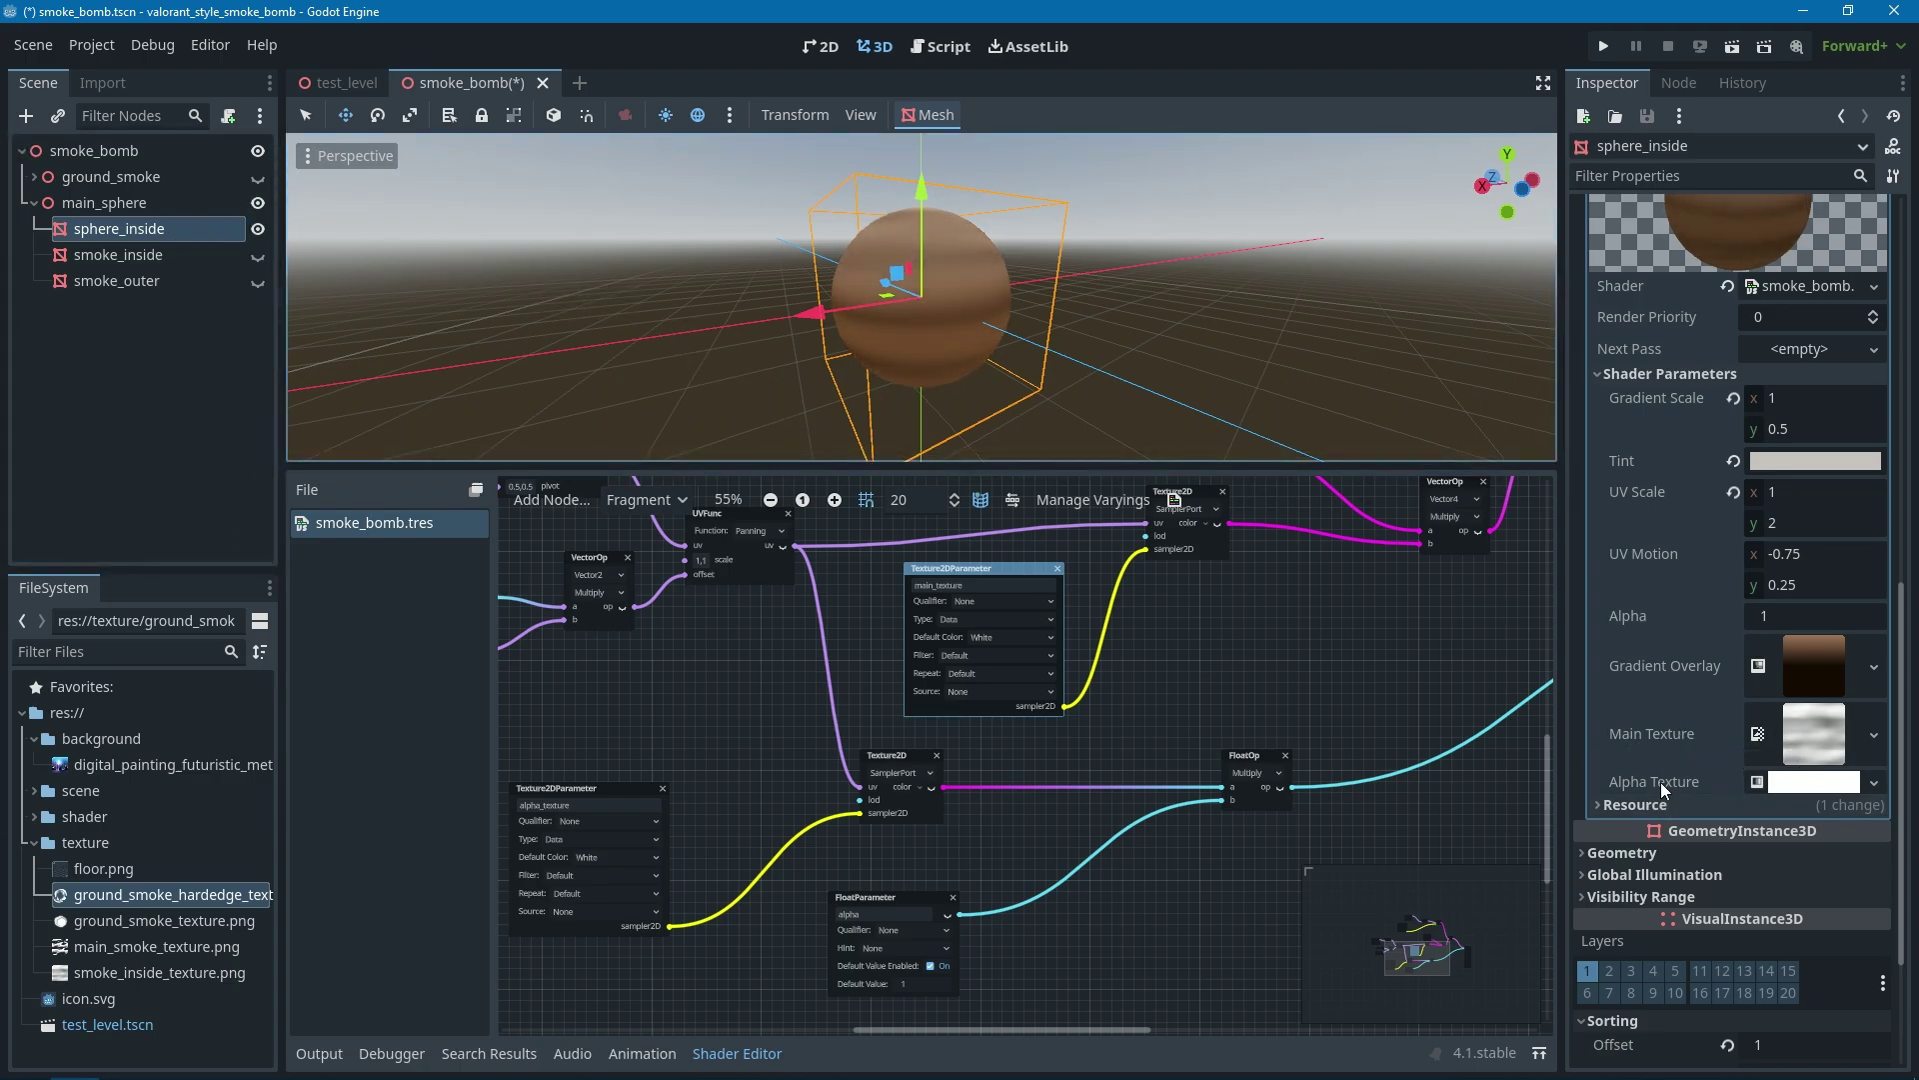
left_click(1799, 782)
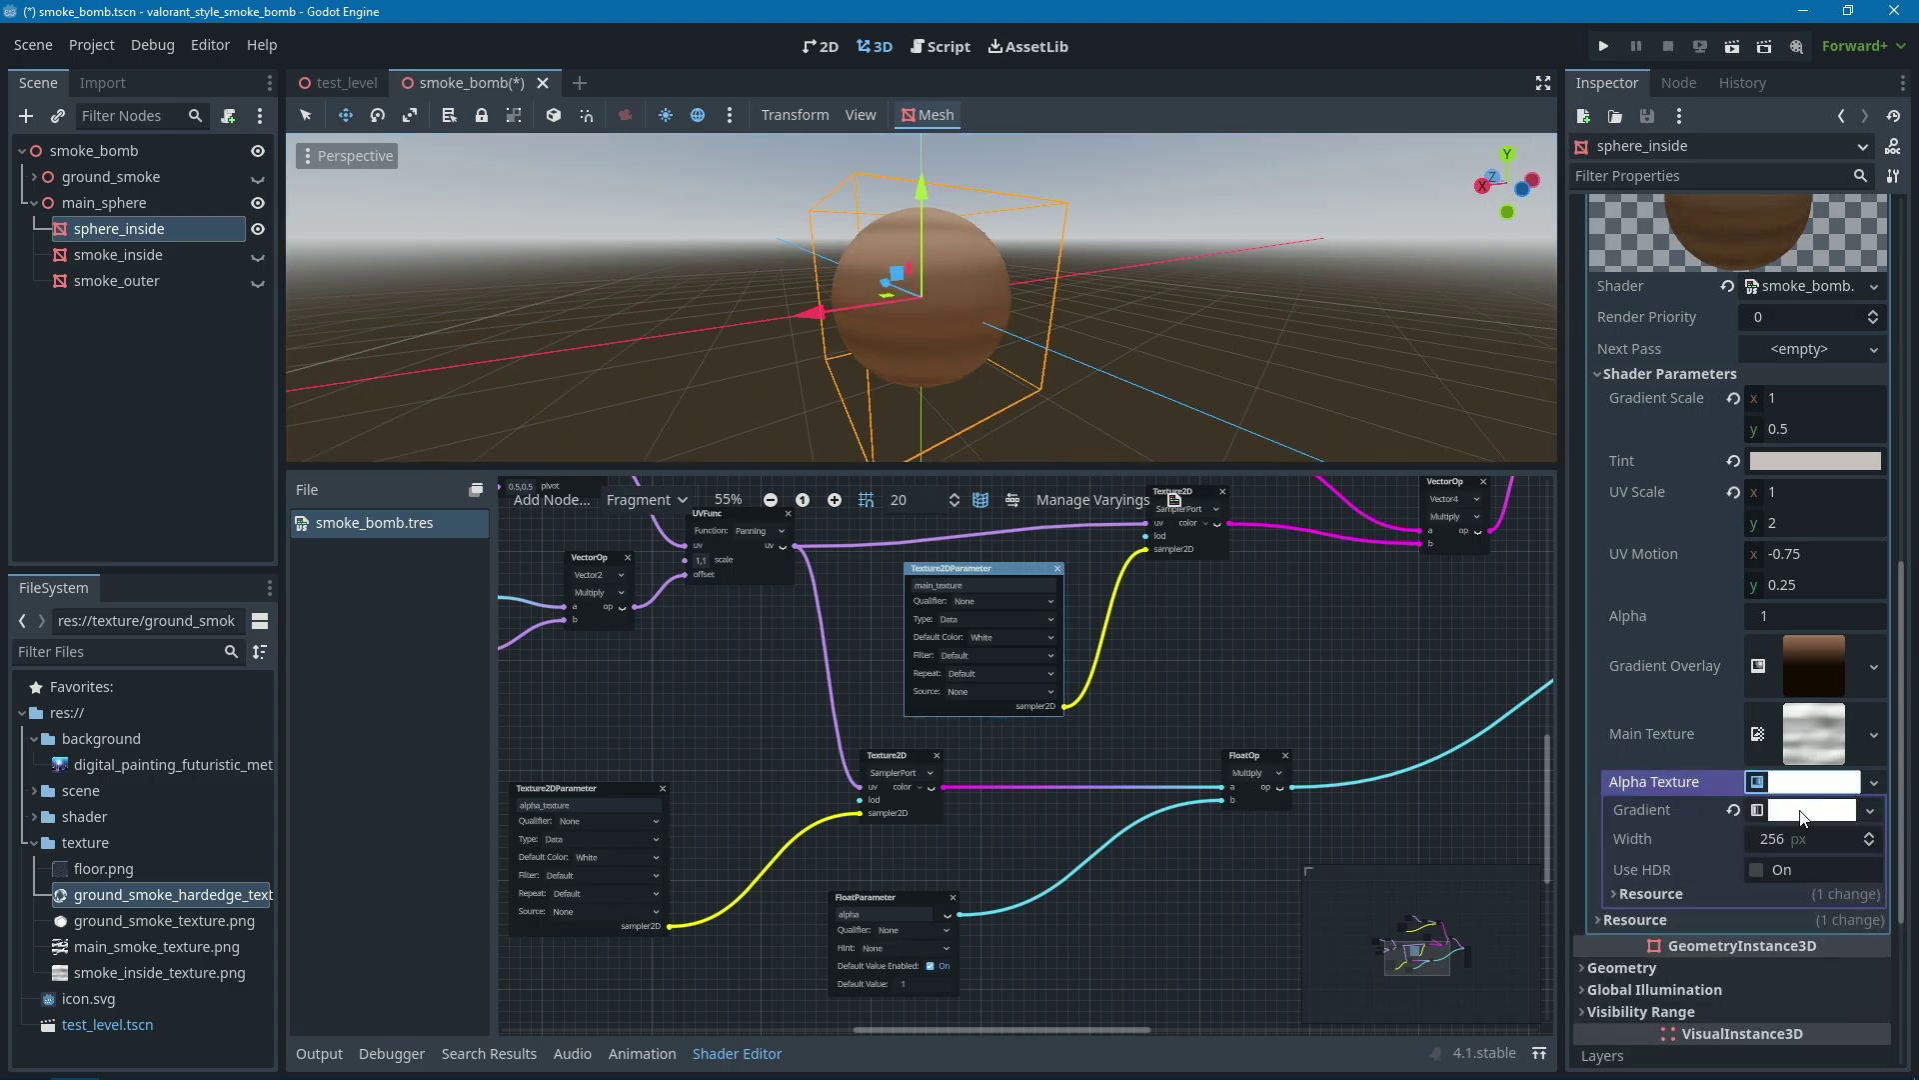
left_click(1802, 783)
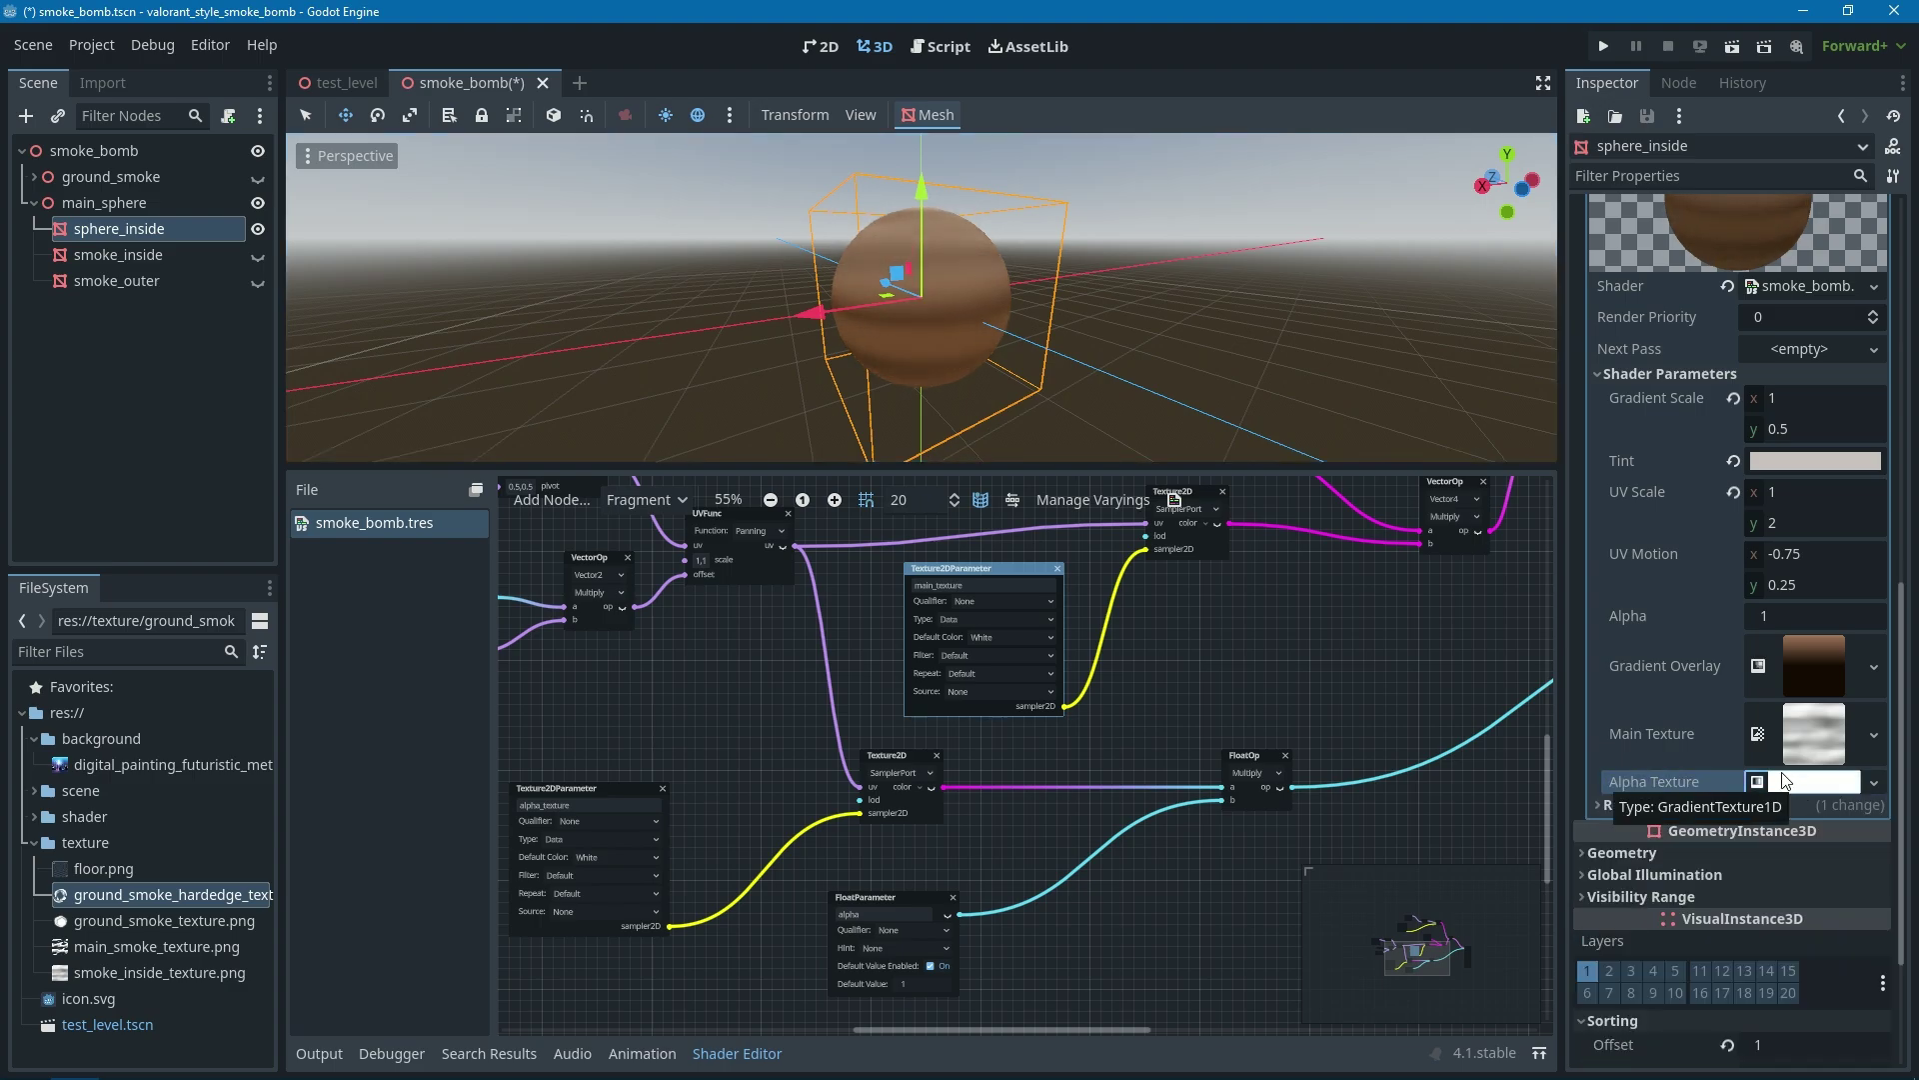
scroll(1102, 310, "up", 5)
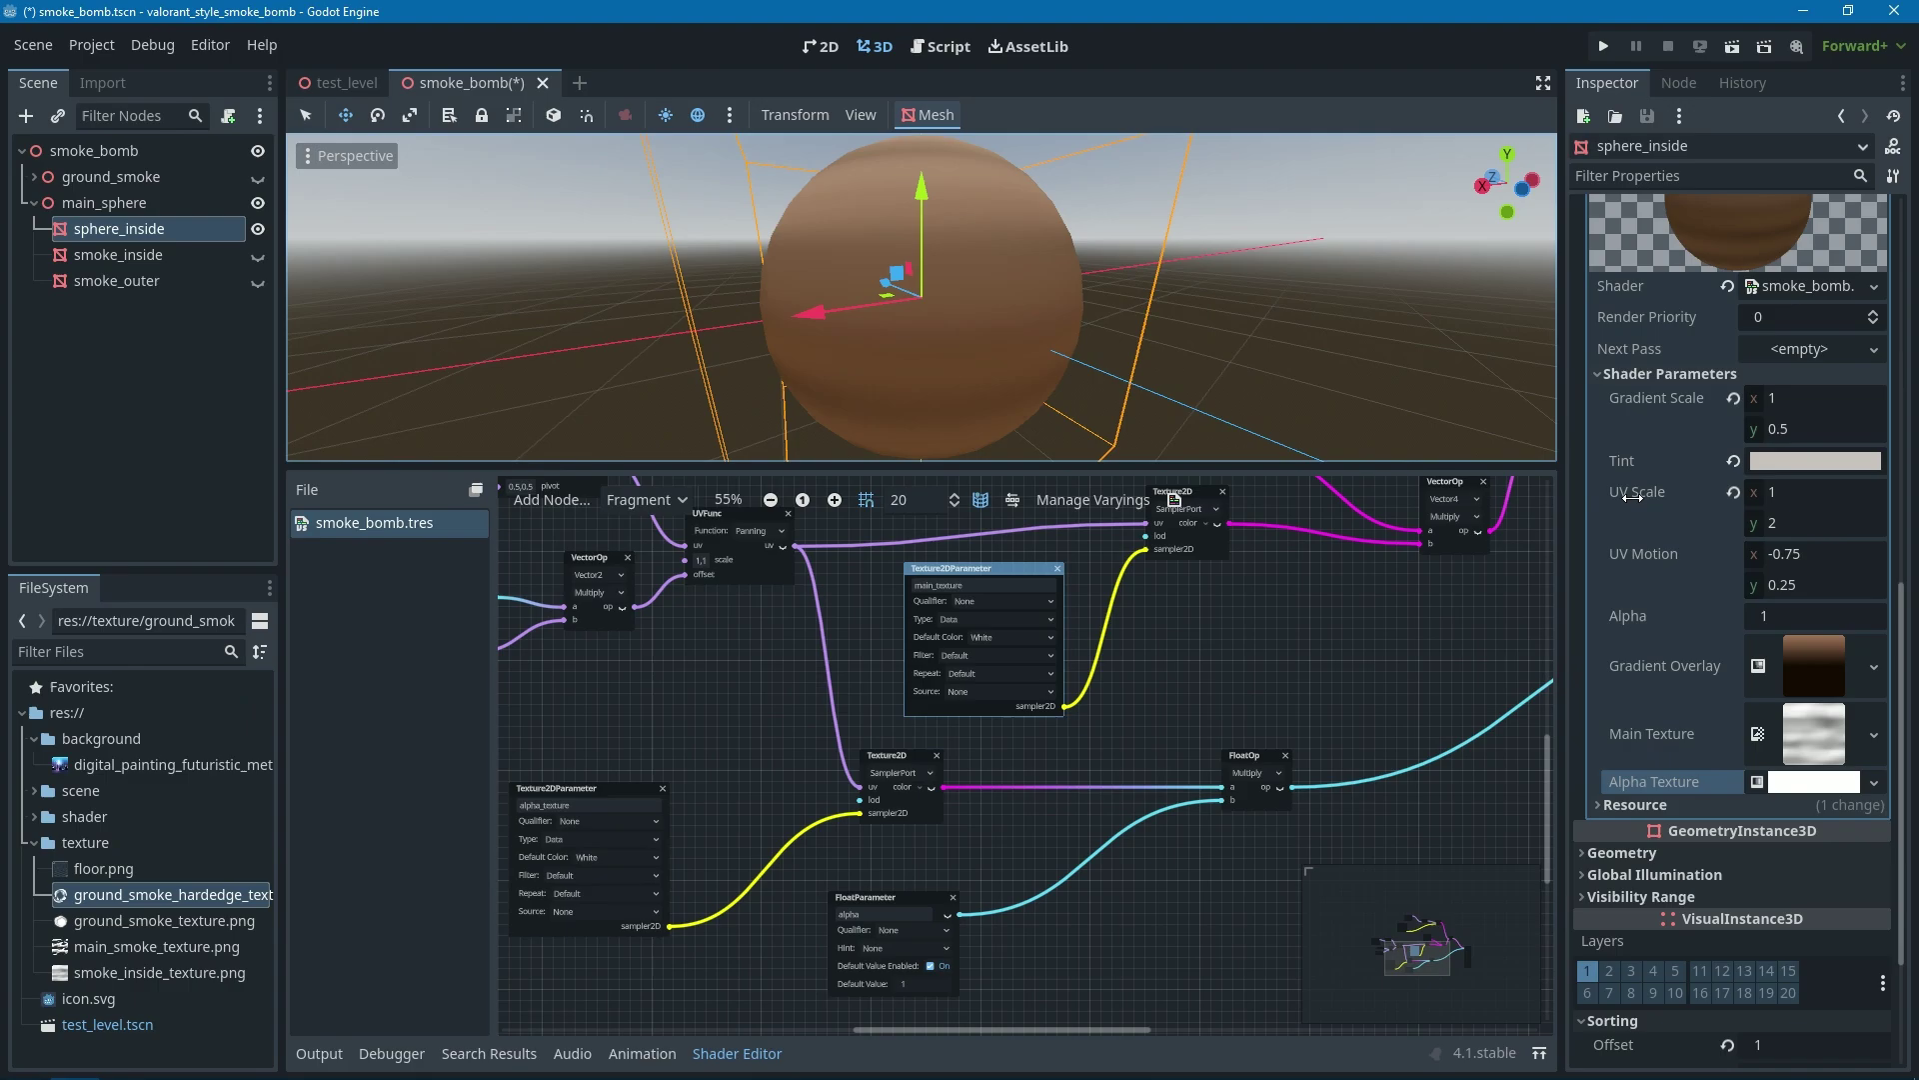
- Re-show smoke_inside and smoke_outer, inspect smoke_inside's parameters, and make the 3D preview taller
left_click(257, 256)
left_click(256, 282)
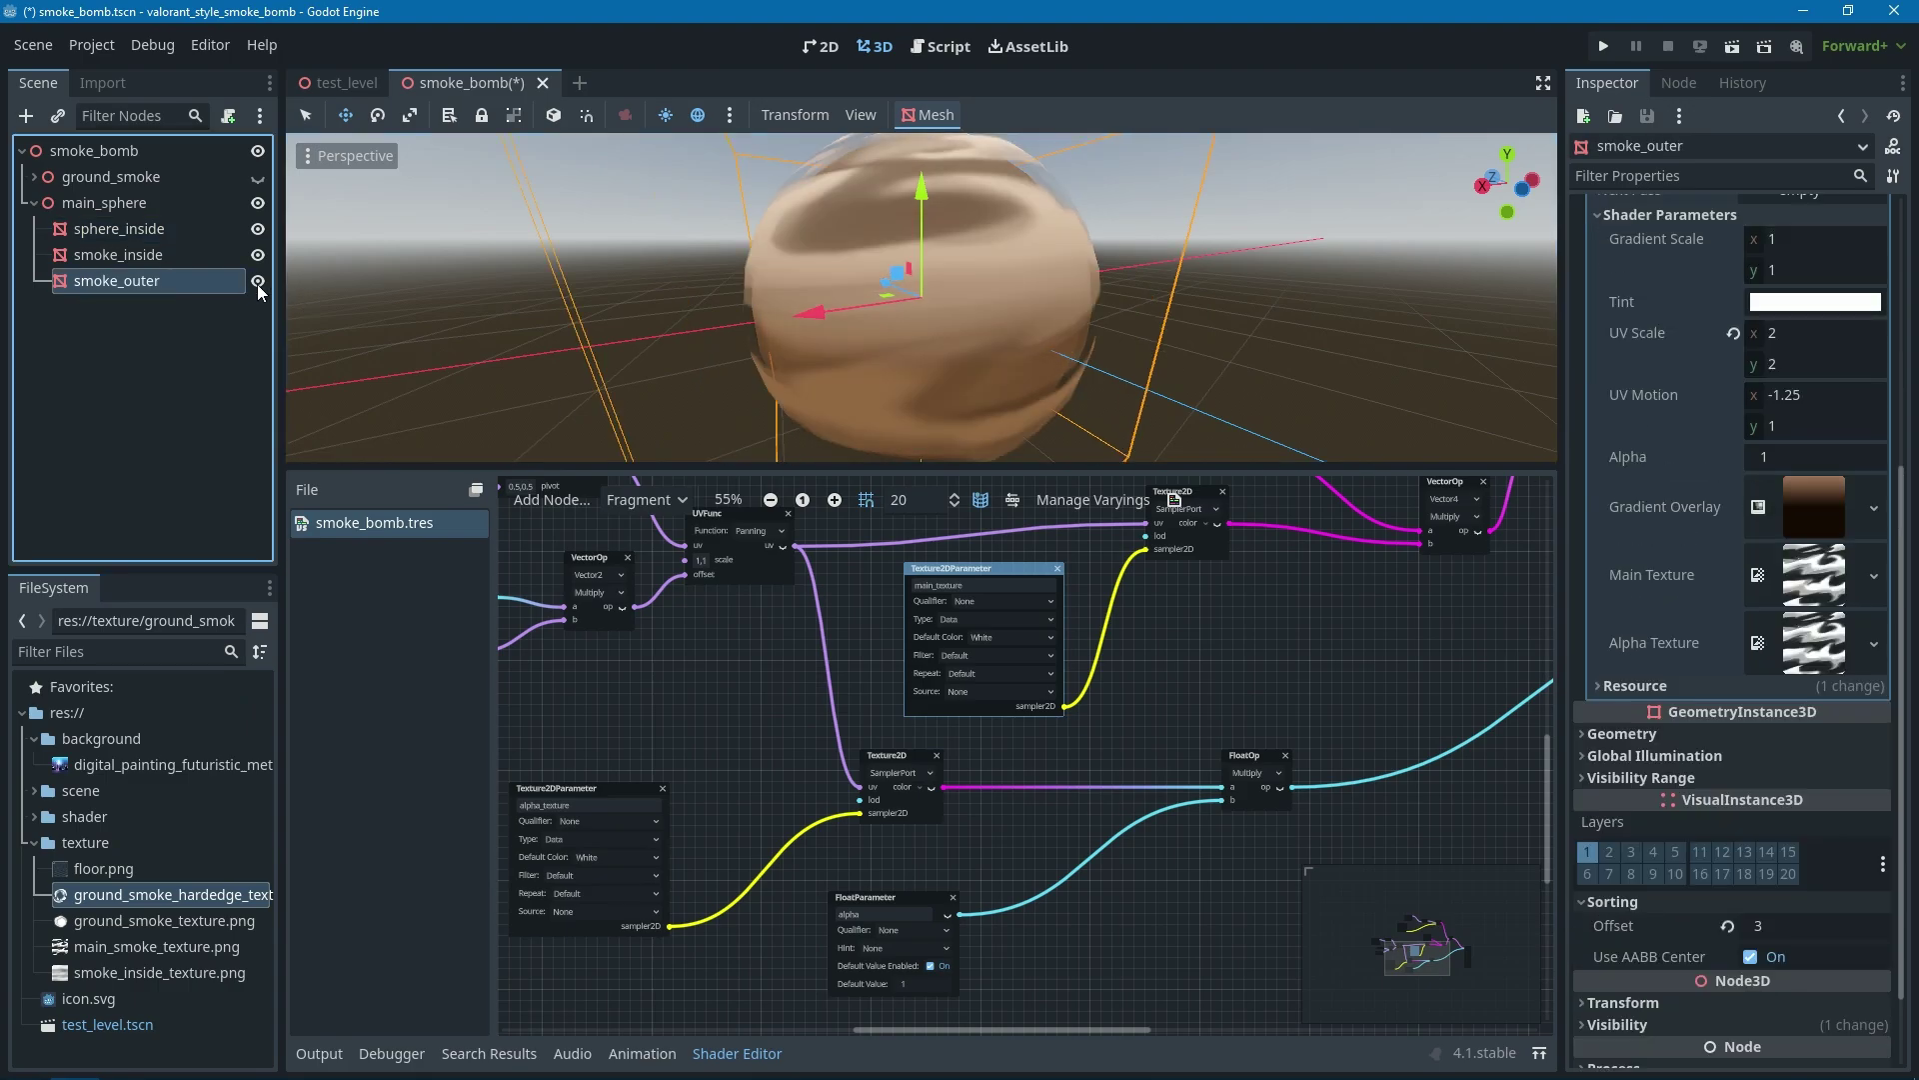
left_click(134, 282)
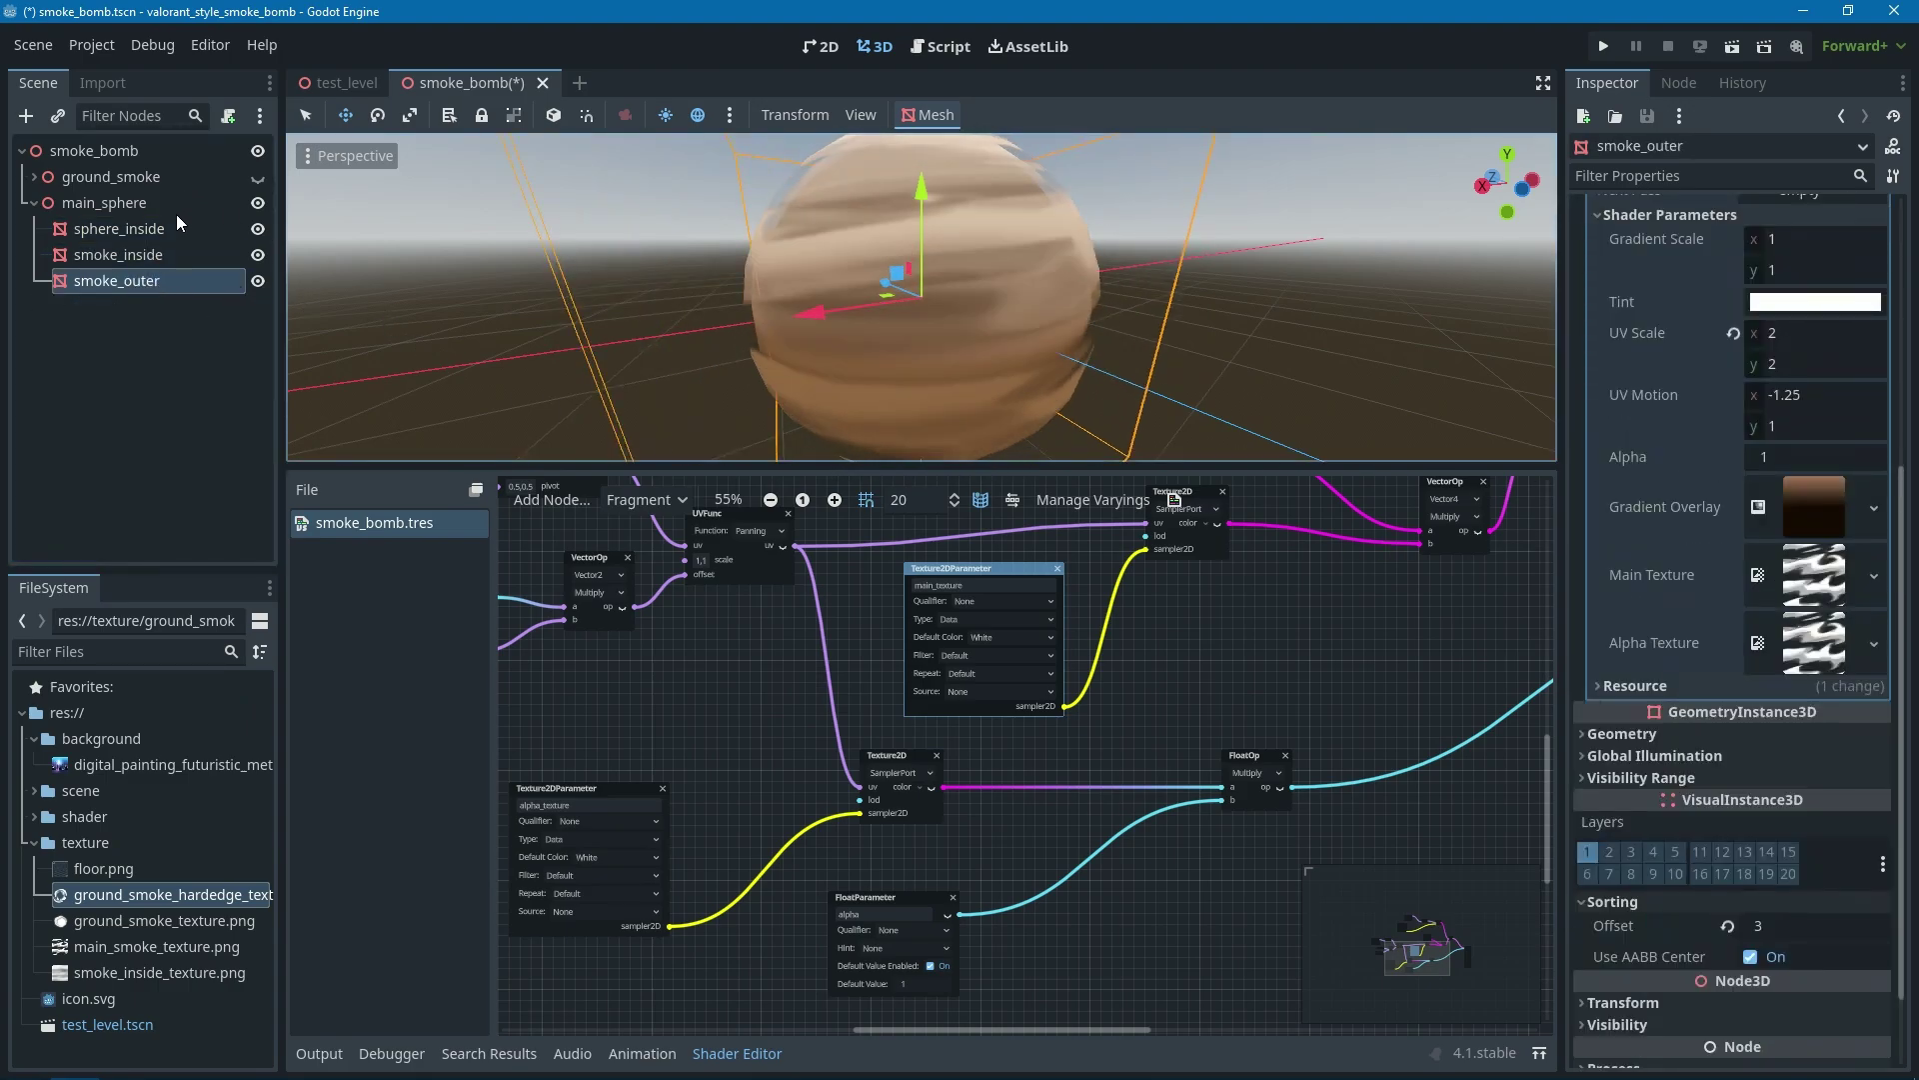
left_click(154, 260)
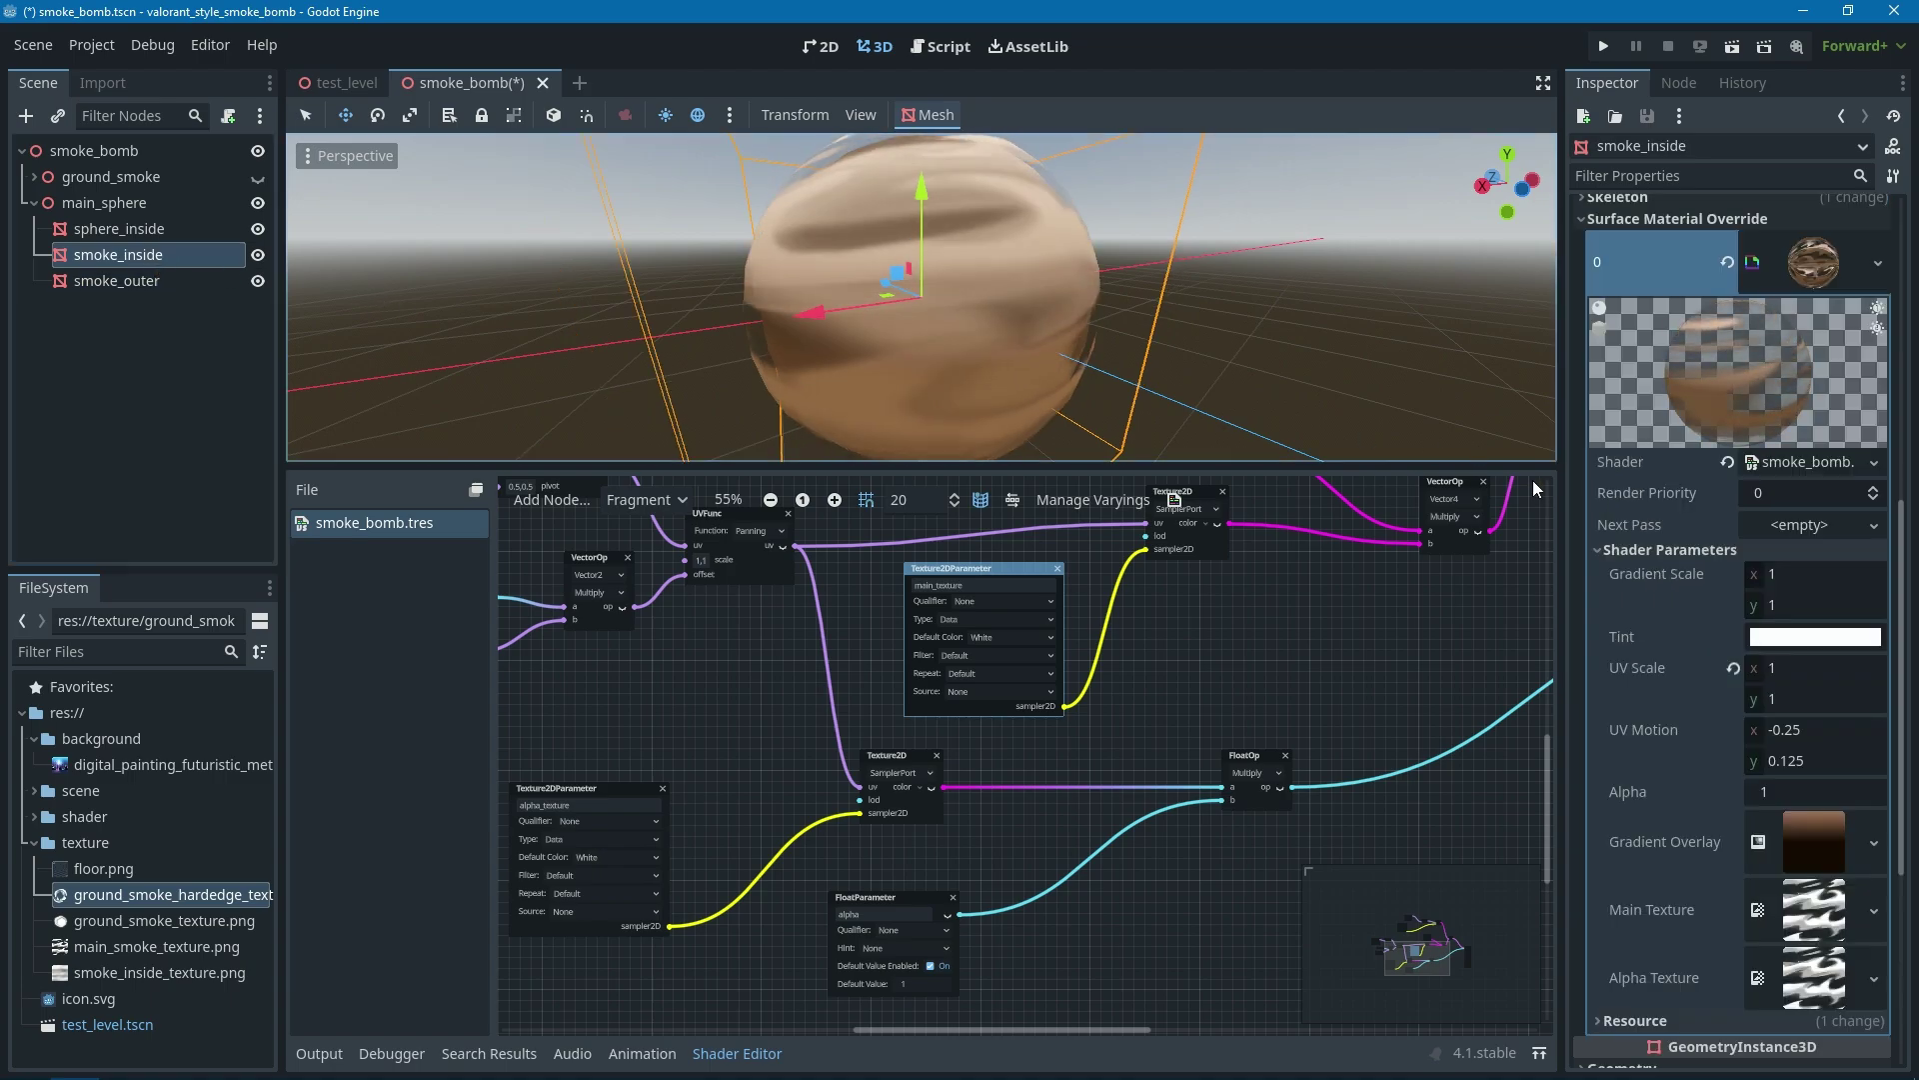
scroll(1863, 807, "down", 5)
scroll(1730, 598, "up", 3)
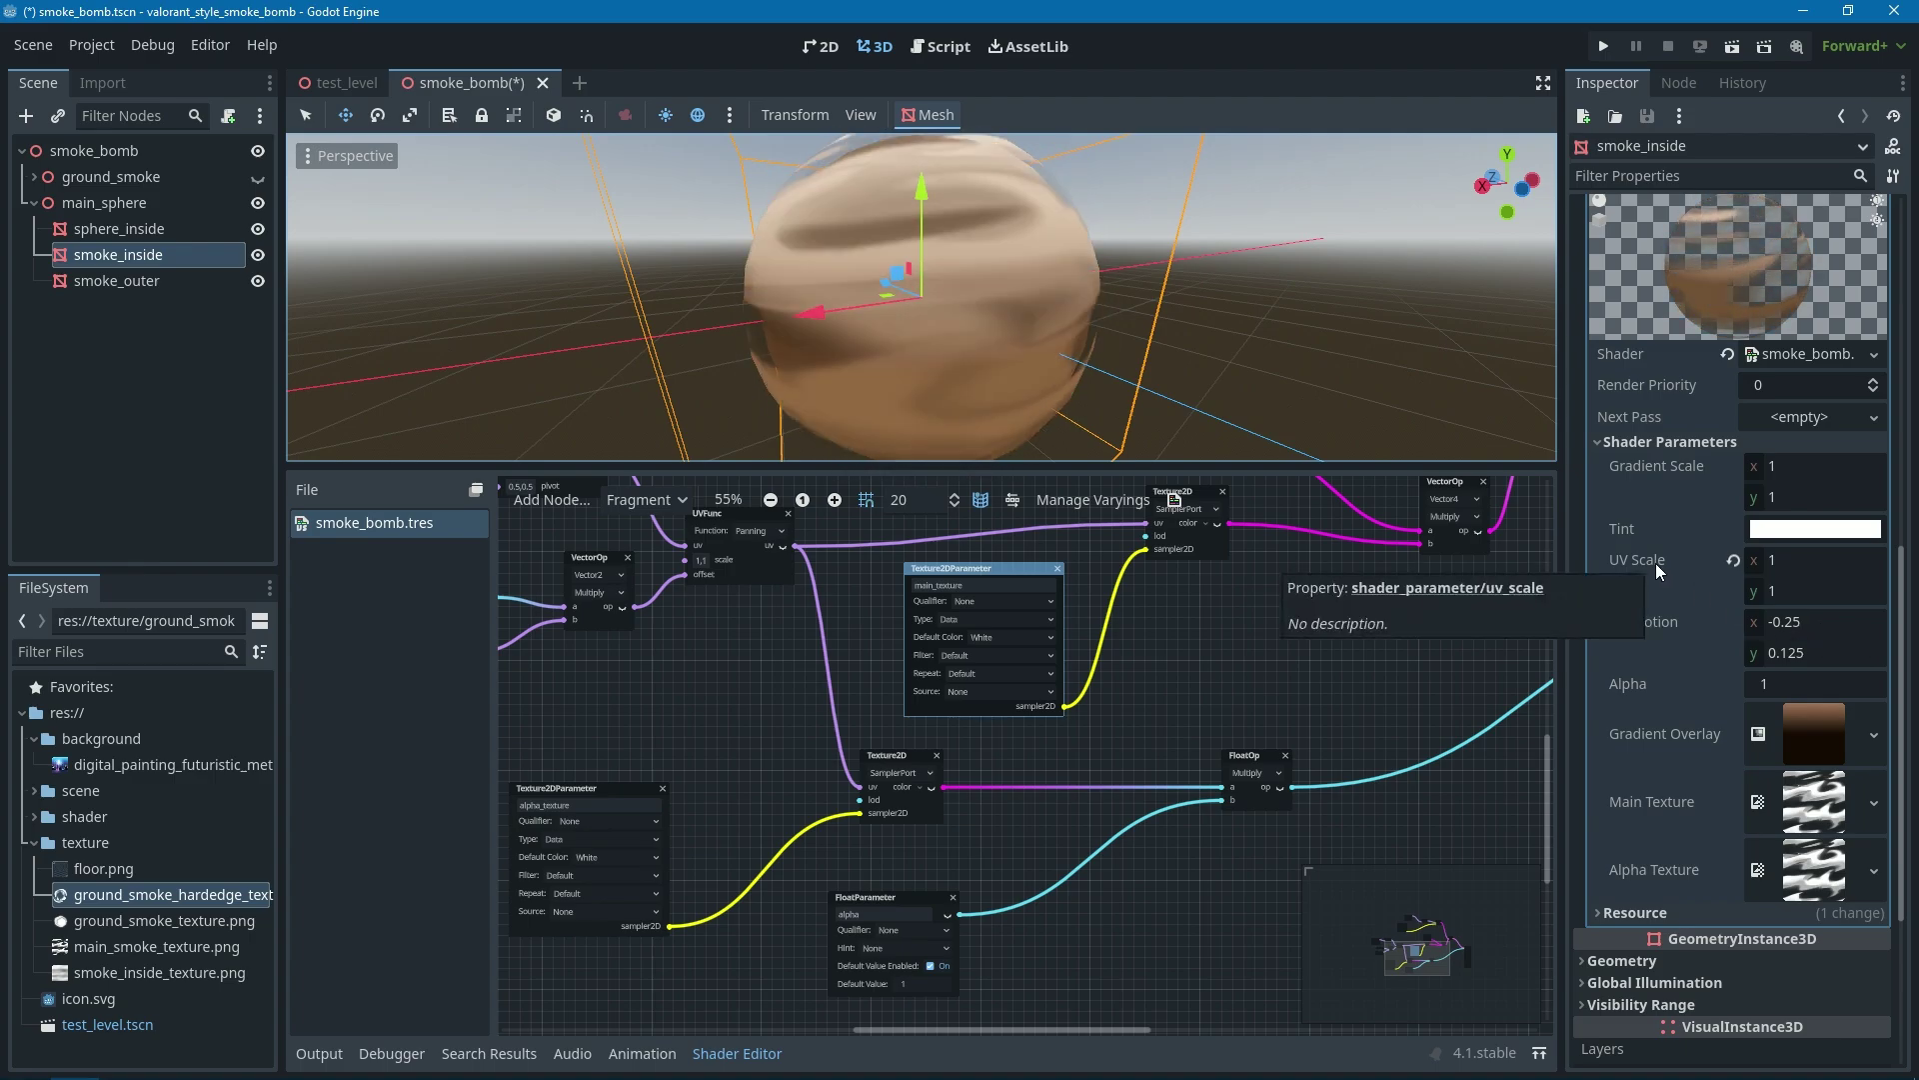
scroll(1326, 590, "down", 3)
scroll(1154, 714, "up", 2)
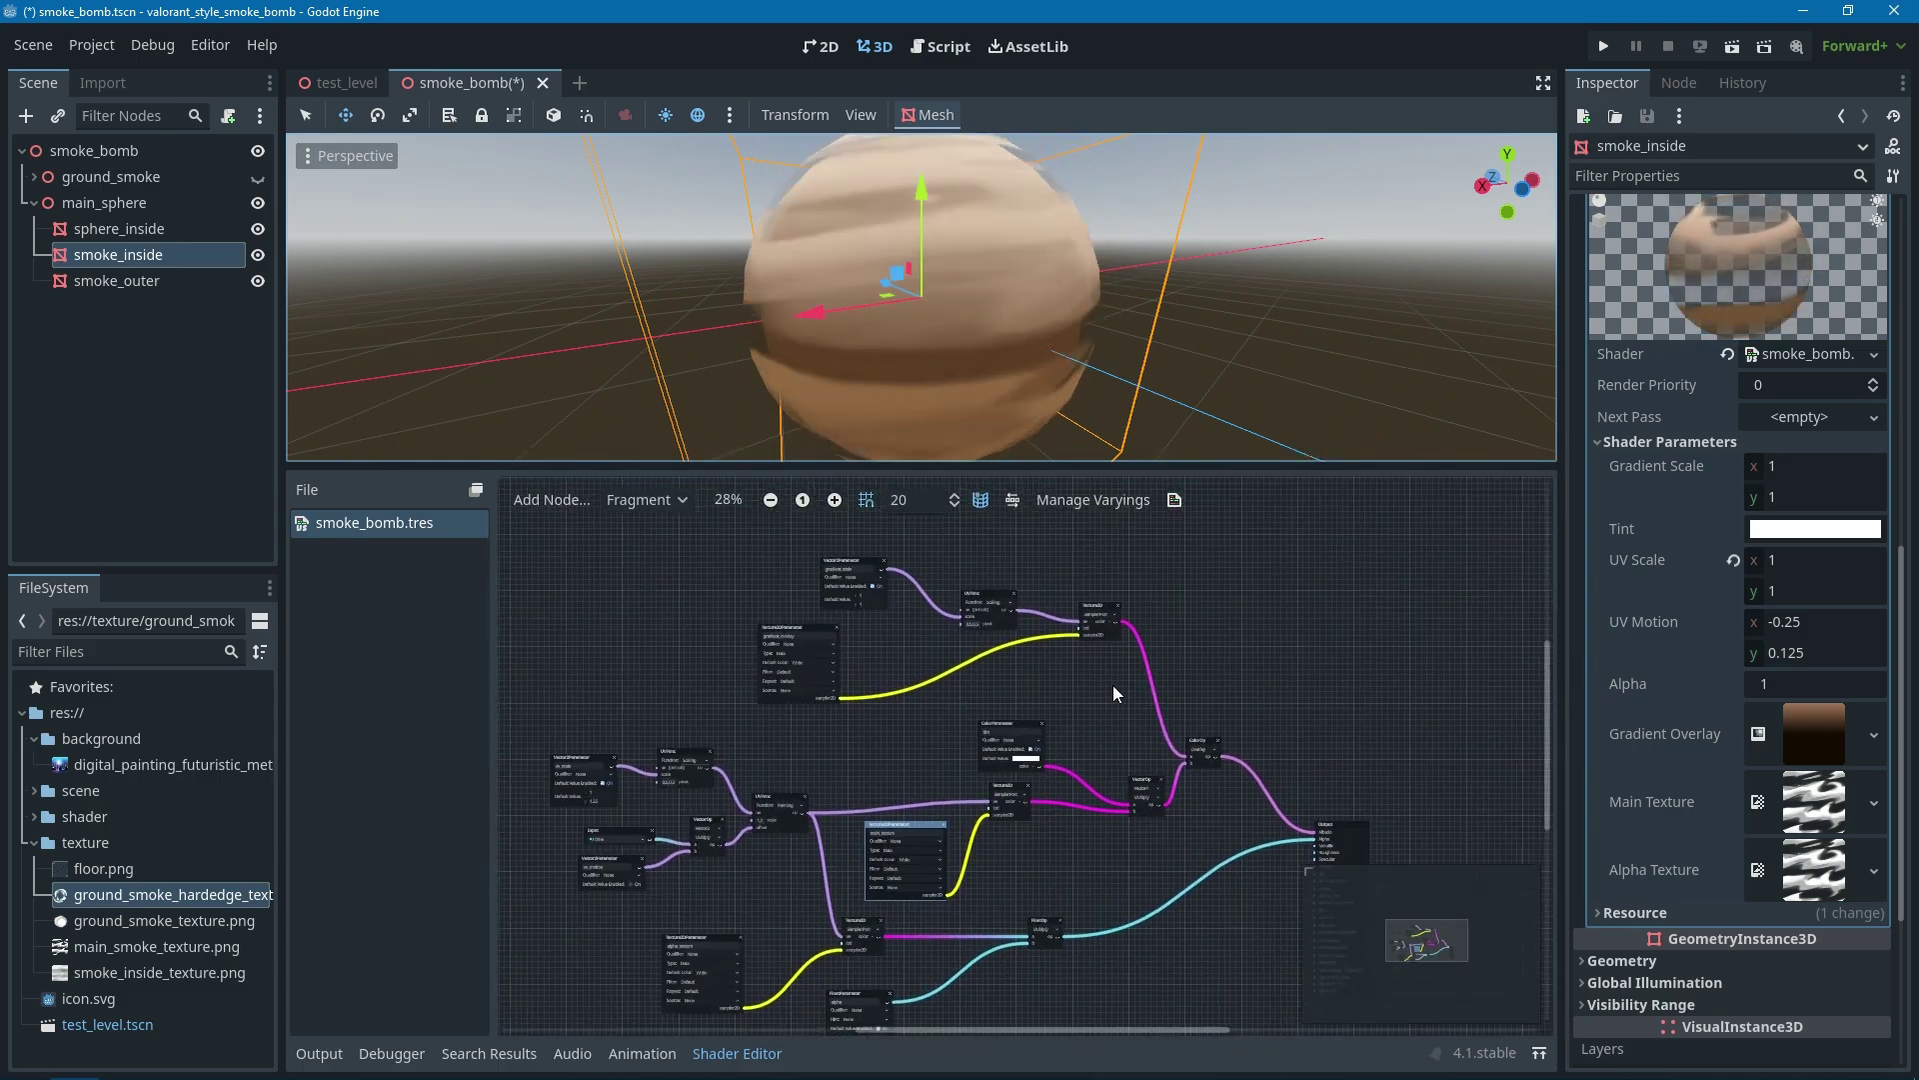
left_click_drag(938, 464, 879, 636)
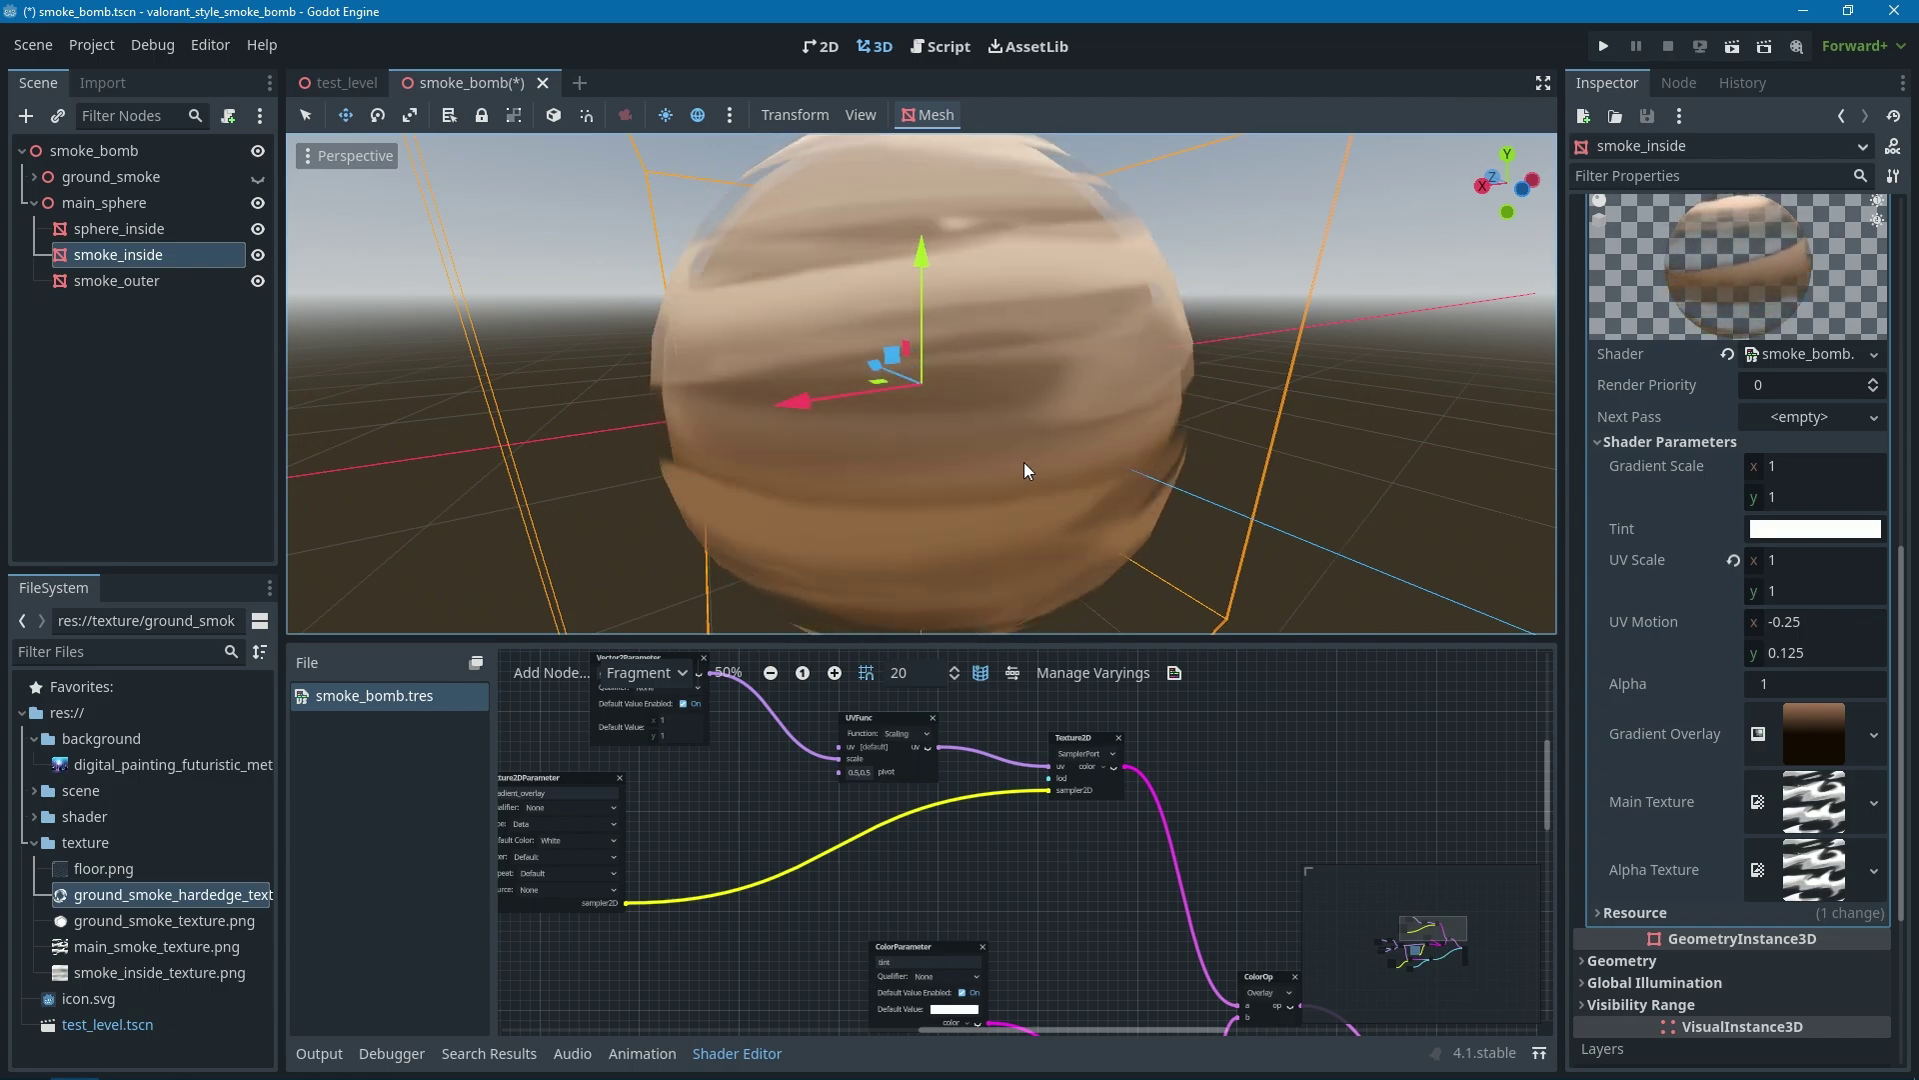
- Expand smoke_inside's shader resource and its Flags list to confirm Unshaded is on
left_click(1837, 356)
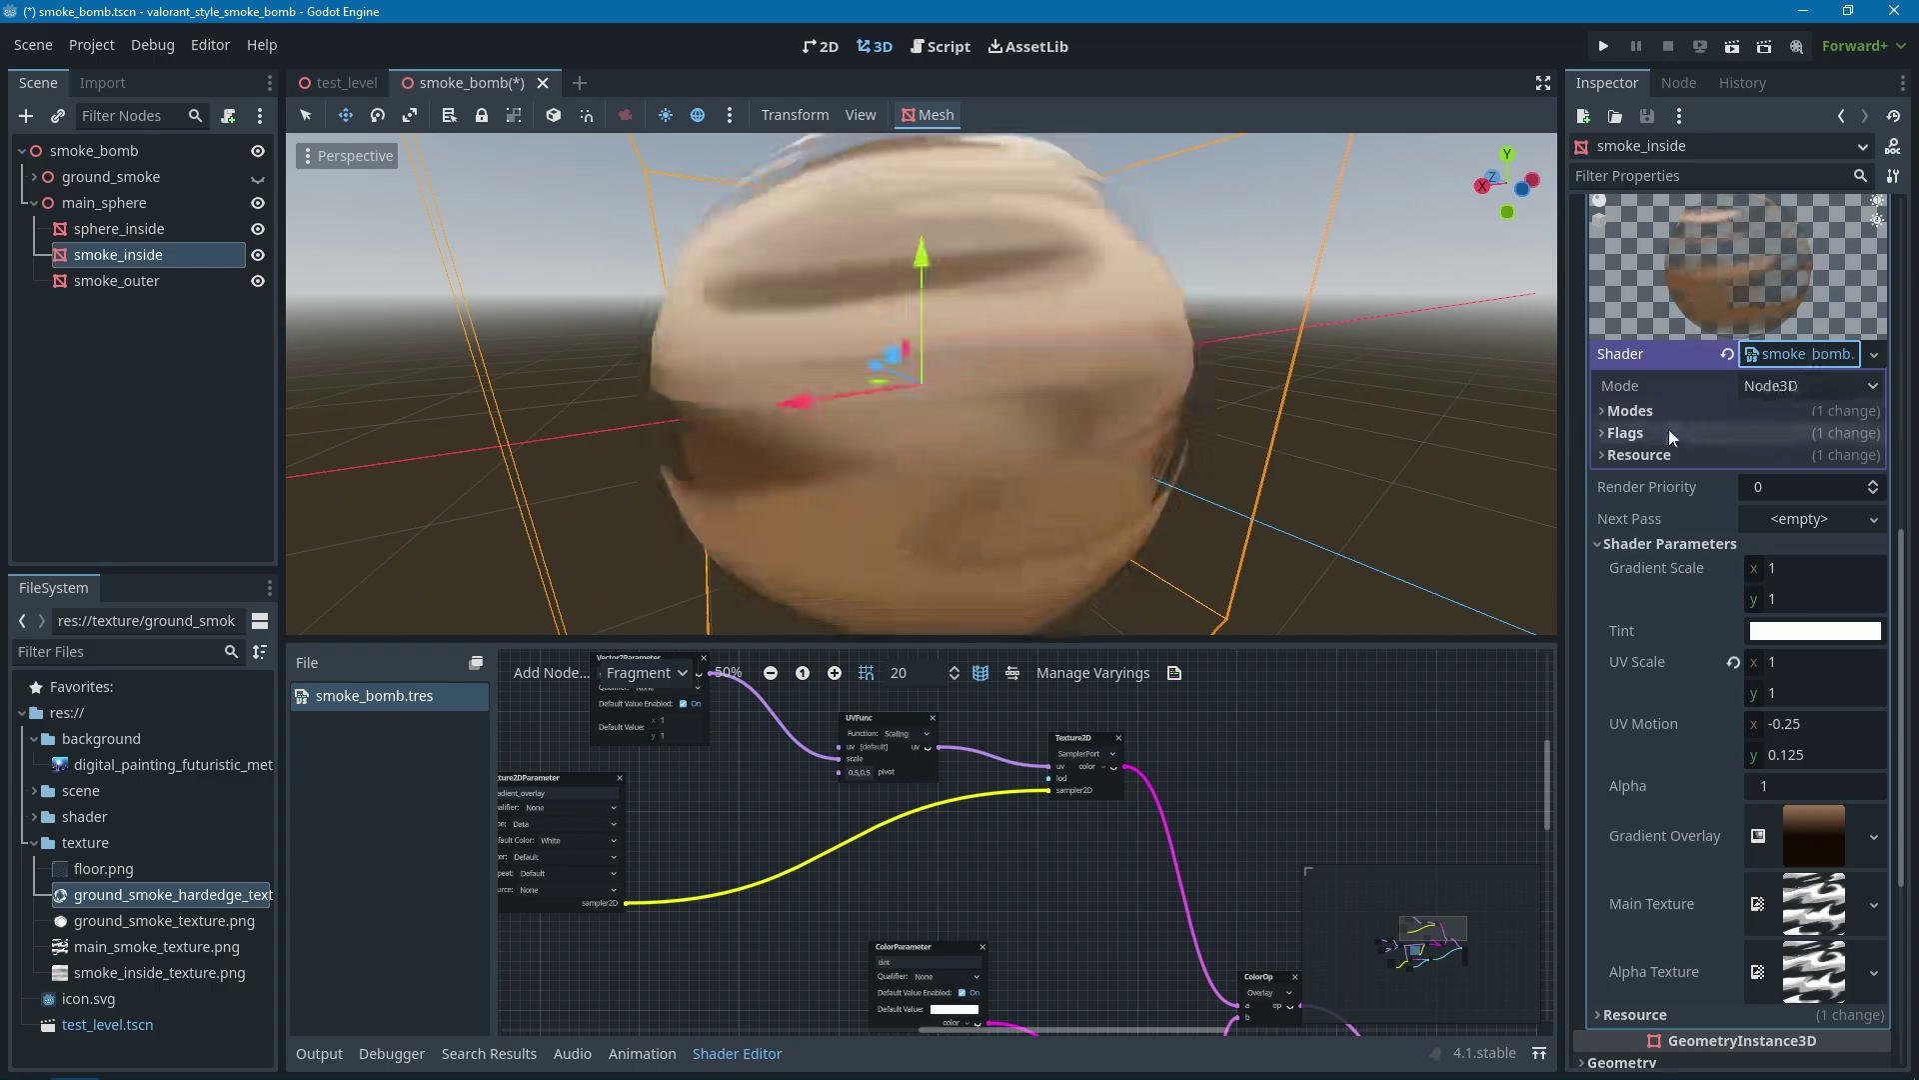
left_click(1669, 428)
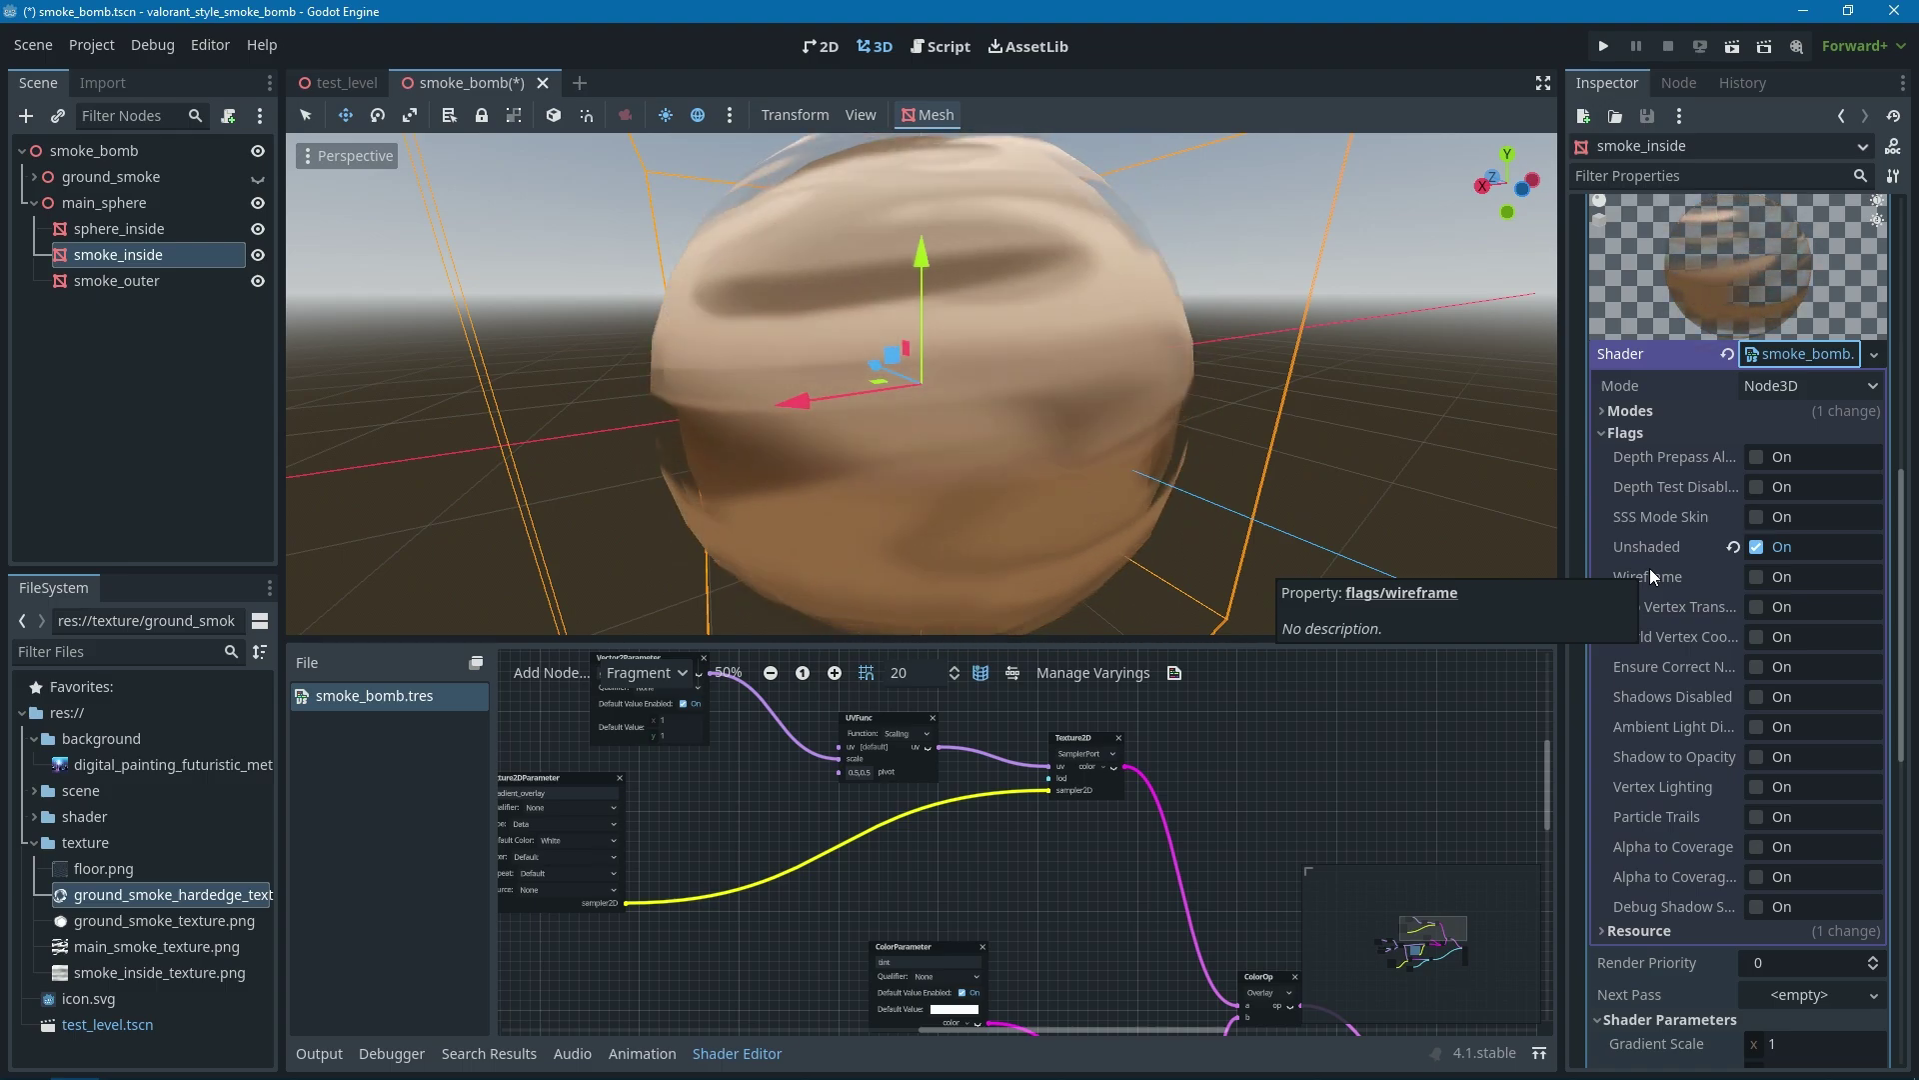
scroll(1106, 424, "down", 3)
scroll(1111, 393, "up", 3)
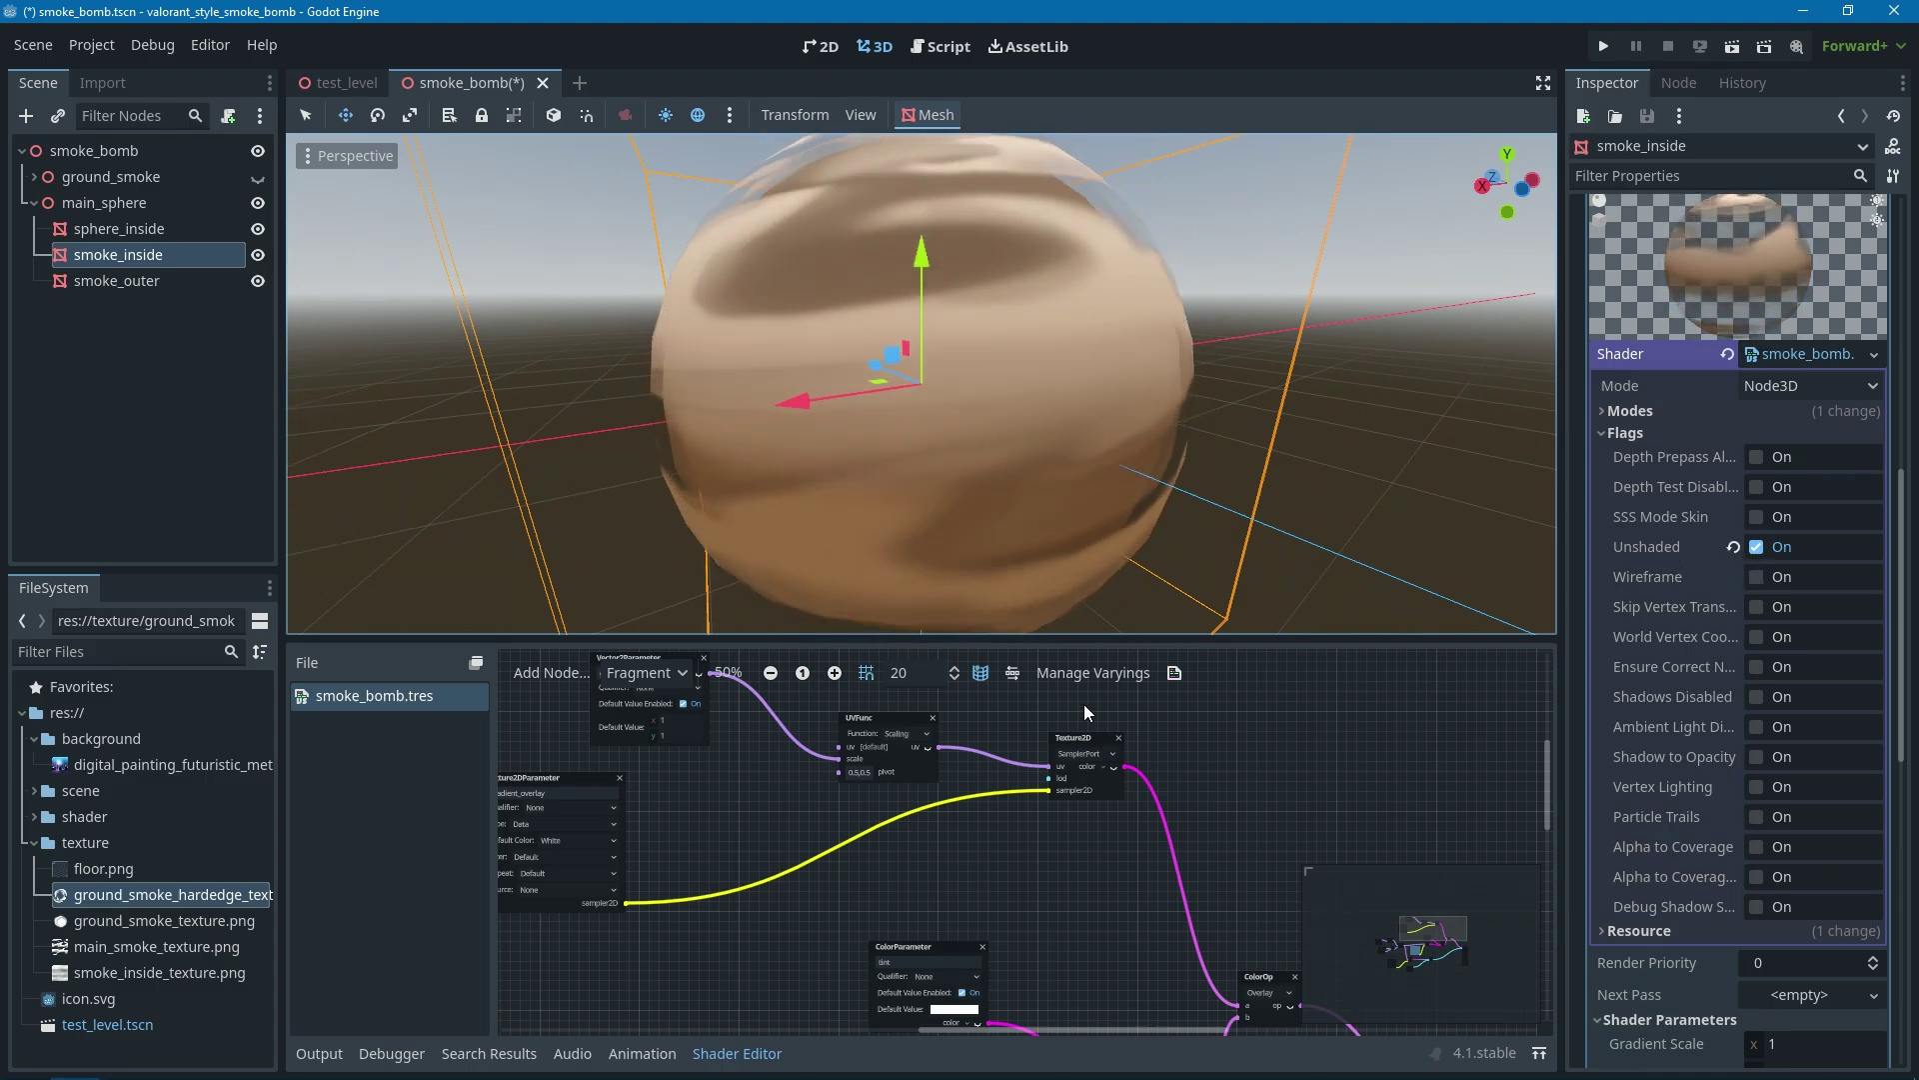
scroll(993, 407, "down", 5)
scroll(995, 400, "up", 4)
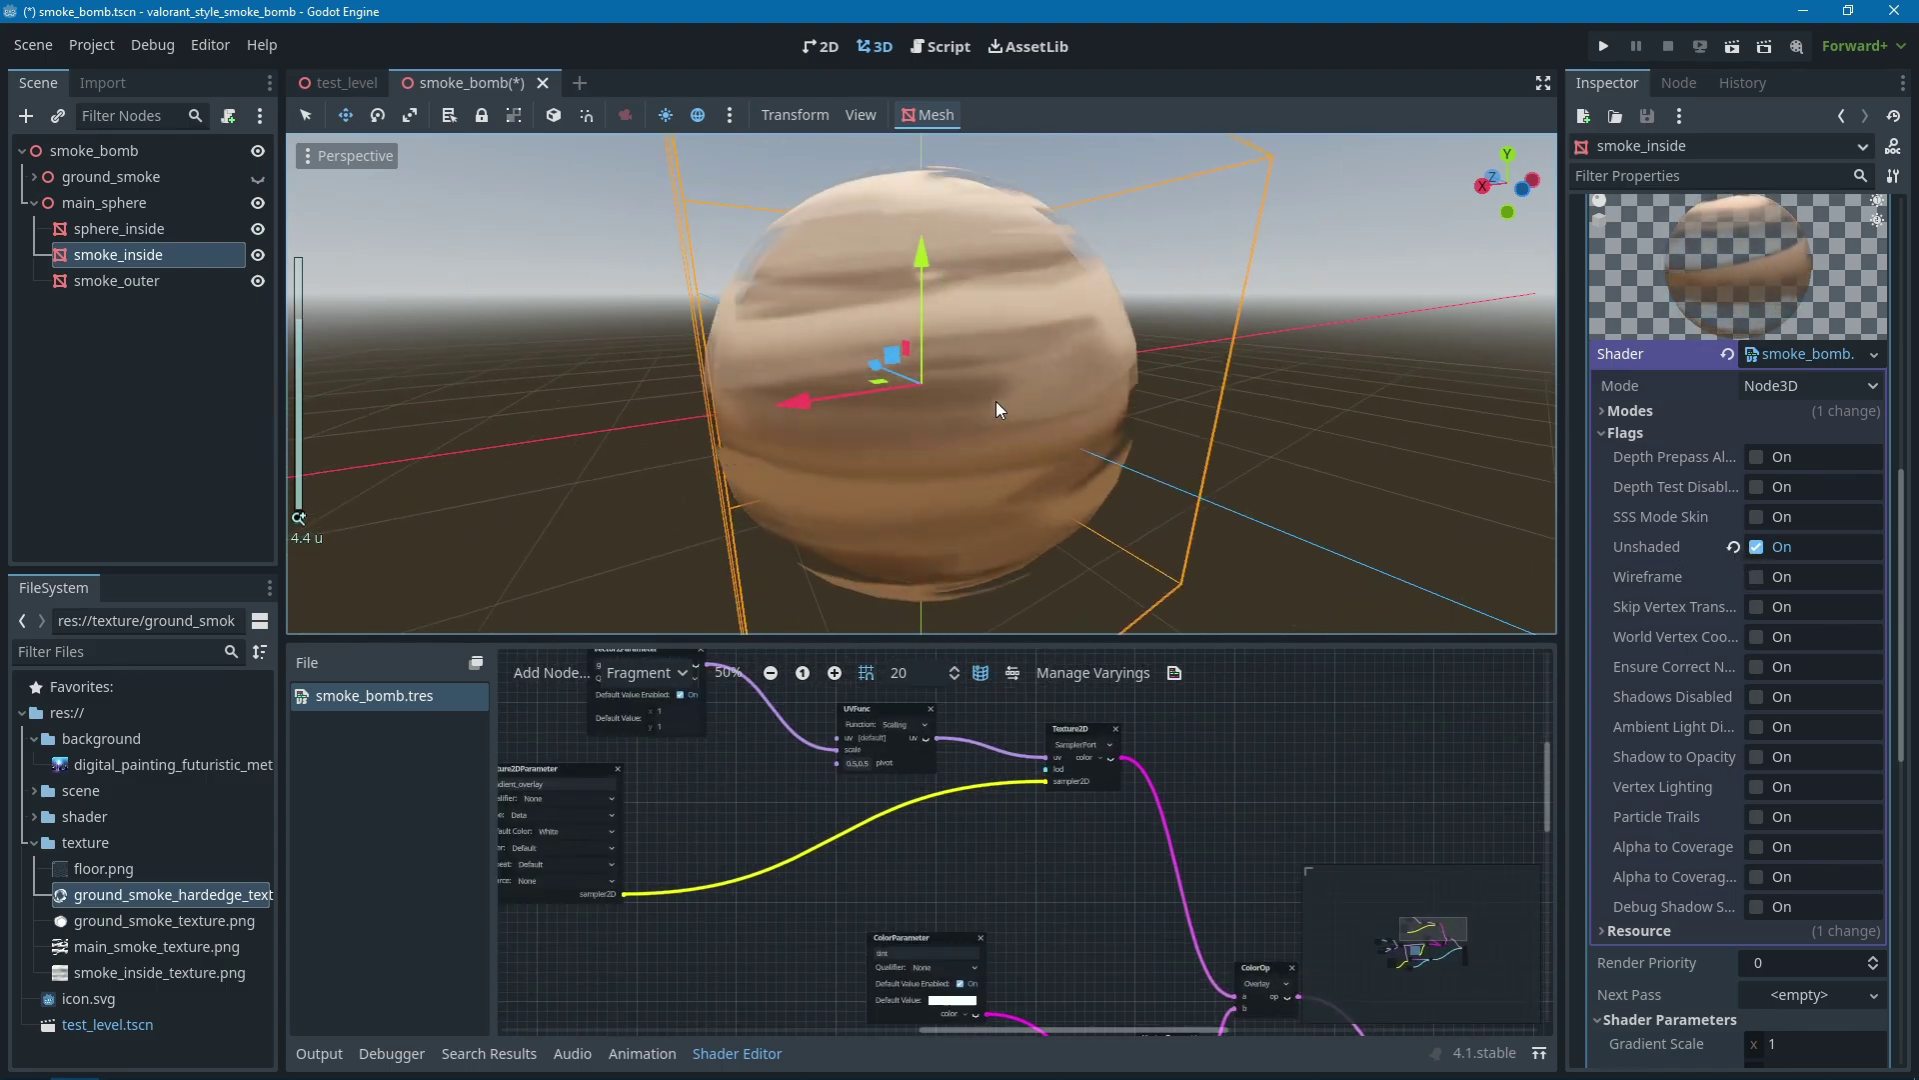
- Review the shader graph's UVFunc, Vector2Parameter and Texture2DParameter nodes
left_click(136, 229)
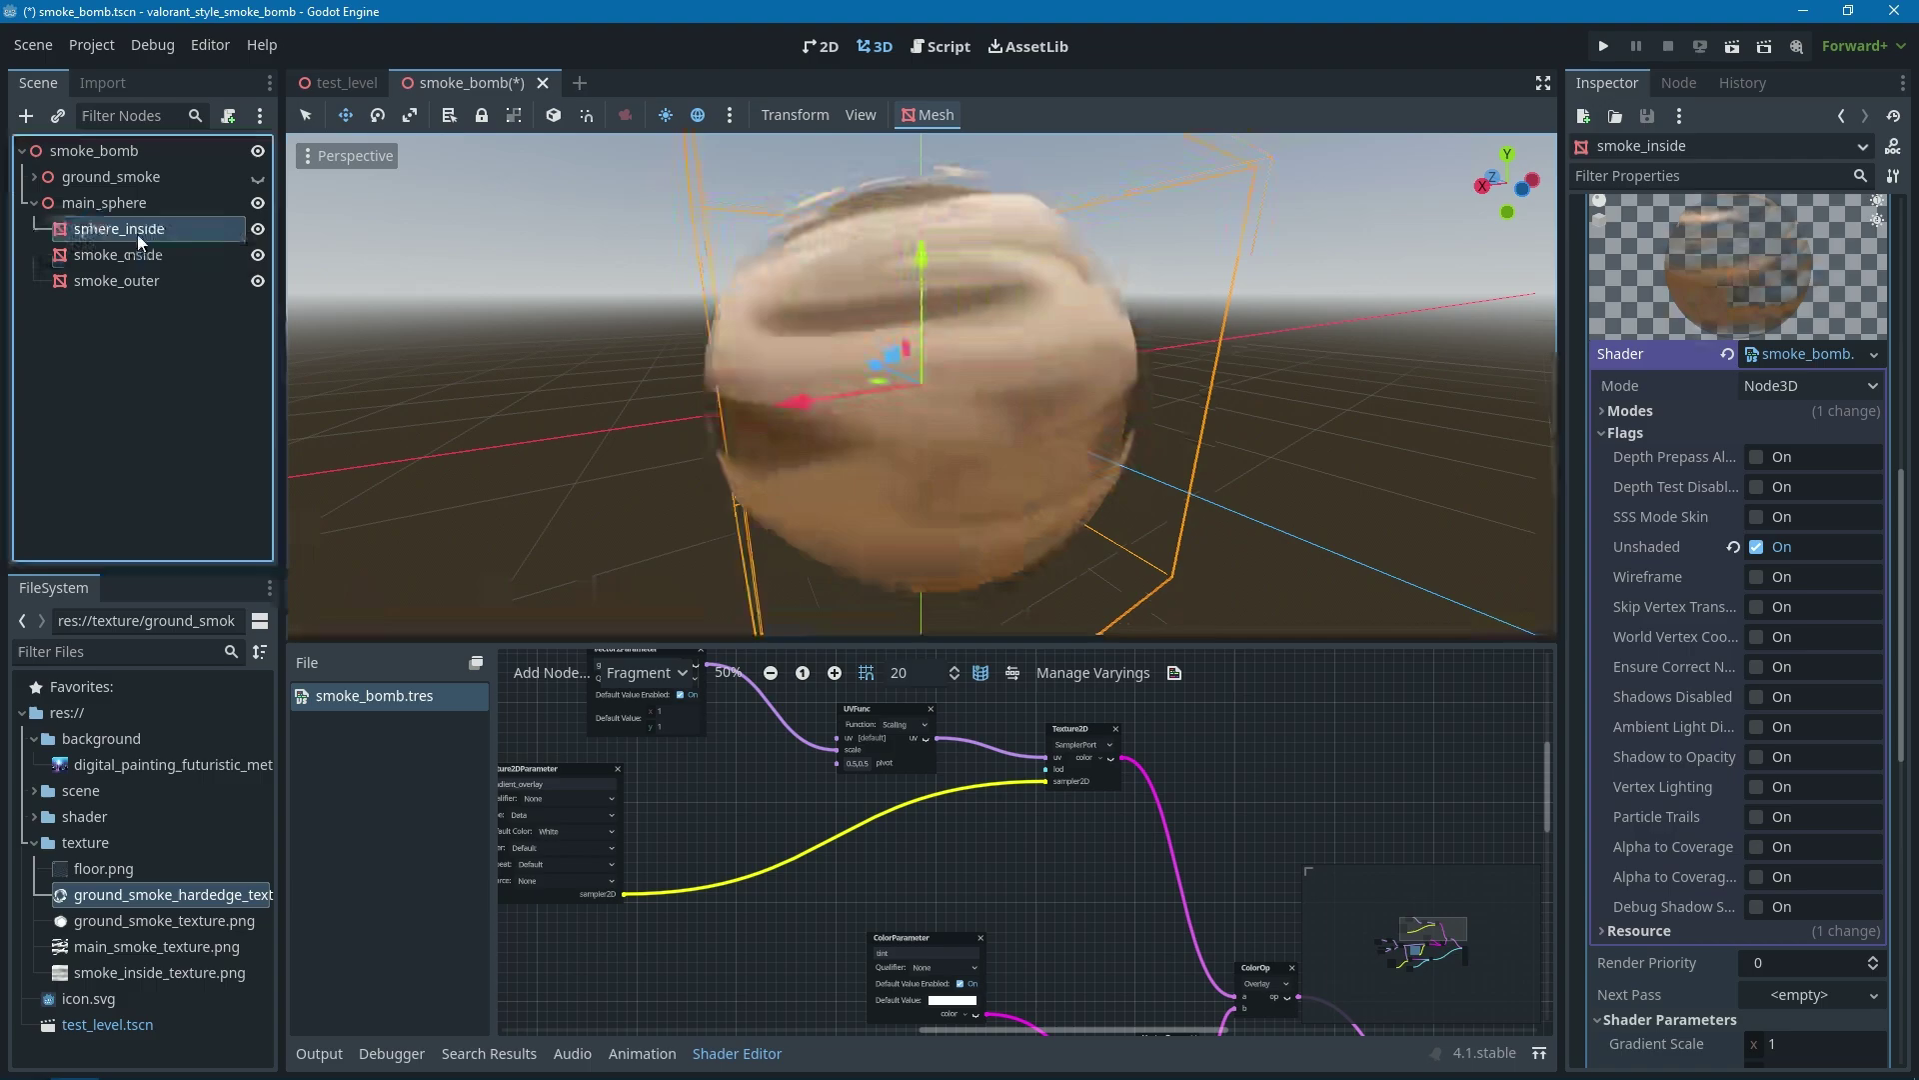
left_click(116, 281)
left_click(116, 300)
scroll(920, 857, "down", 2)
scroll(920, 847, "up", 3)
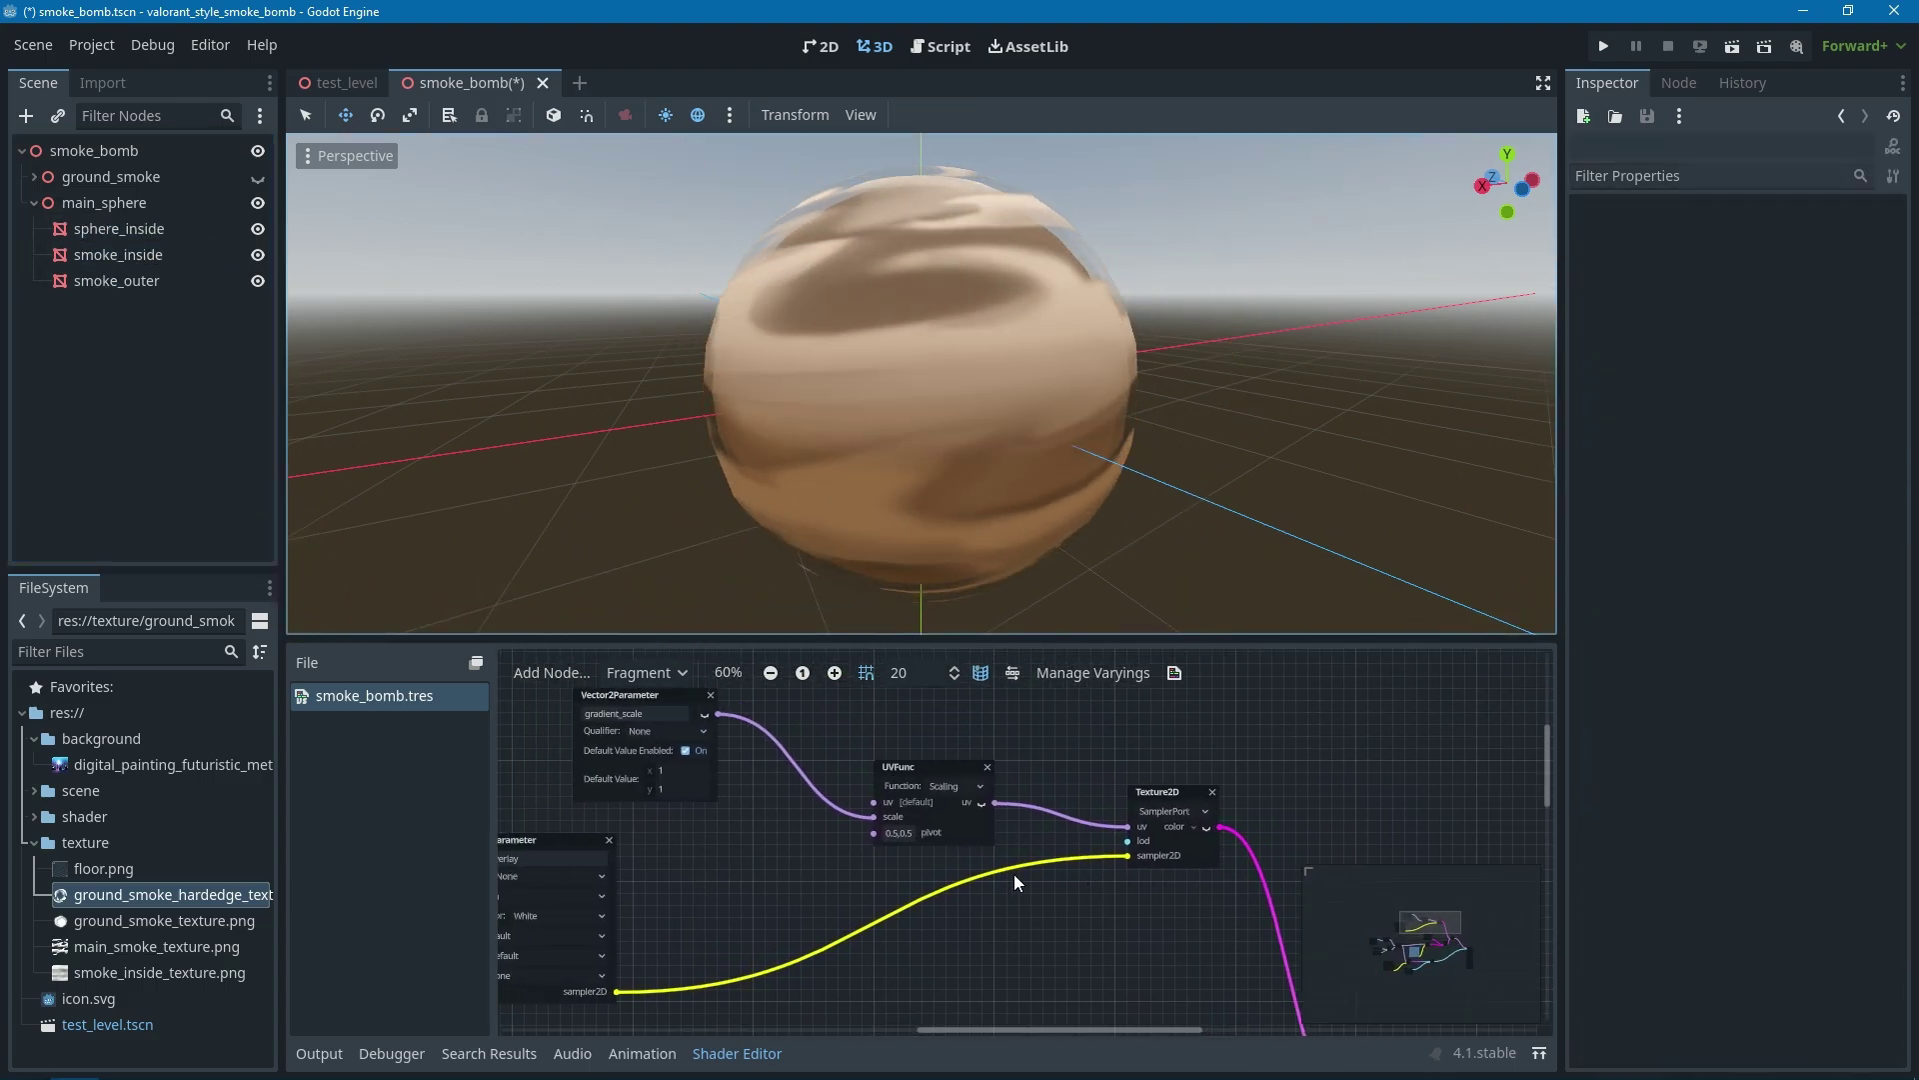
middle_click_drag(1014, 874, 1105, 852)
left_click(1006, 752)
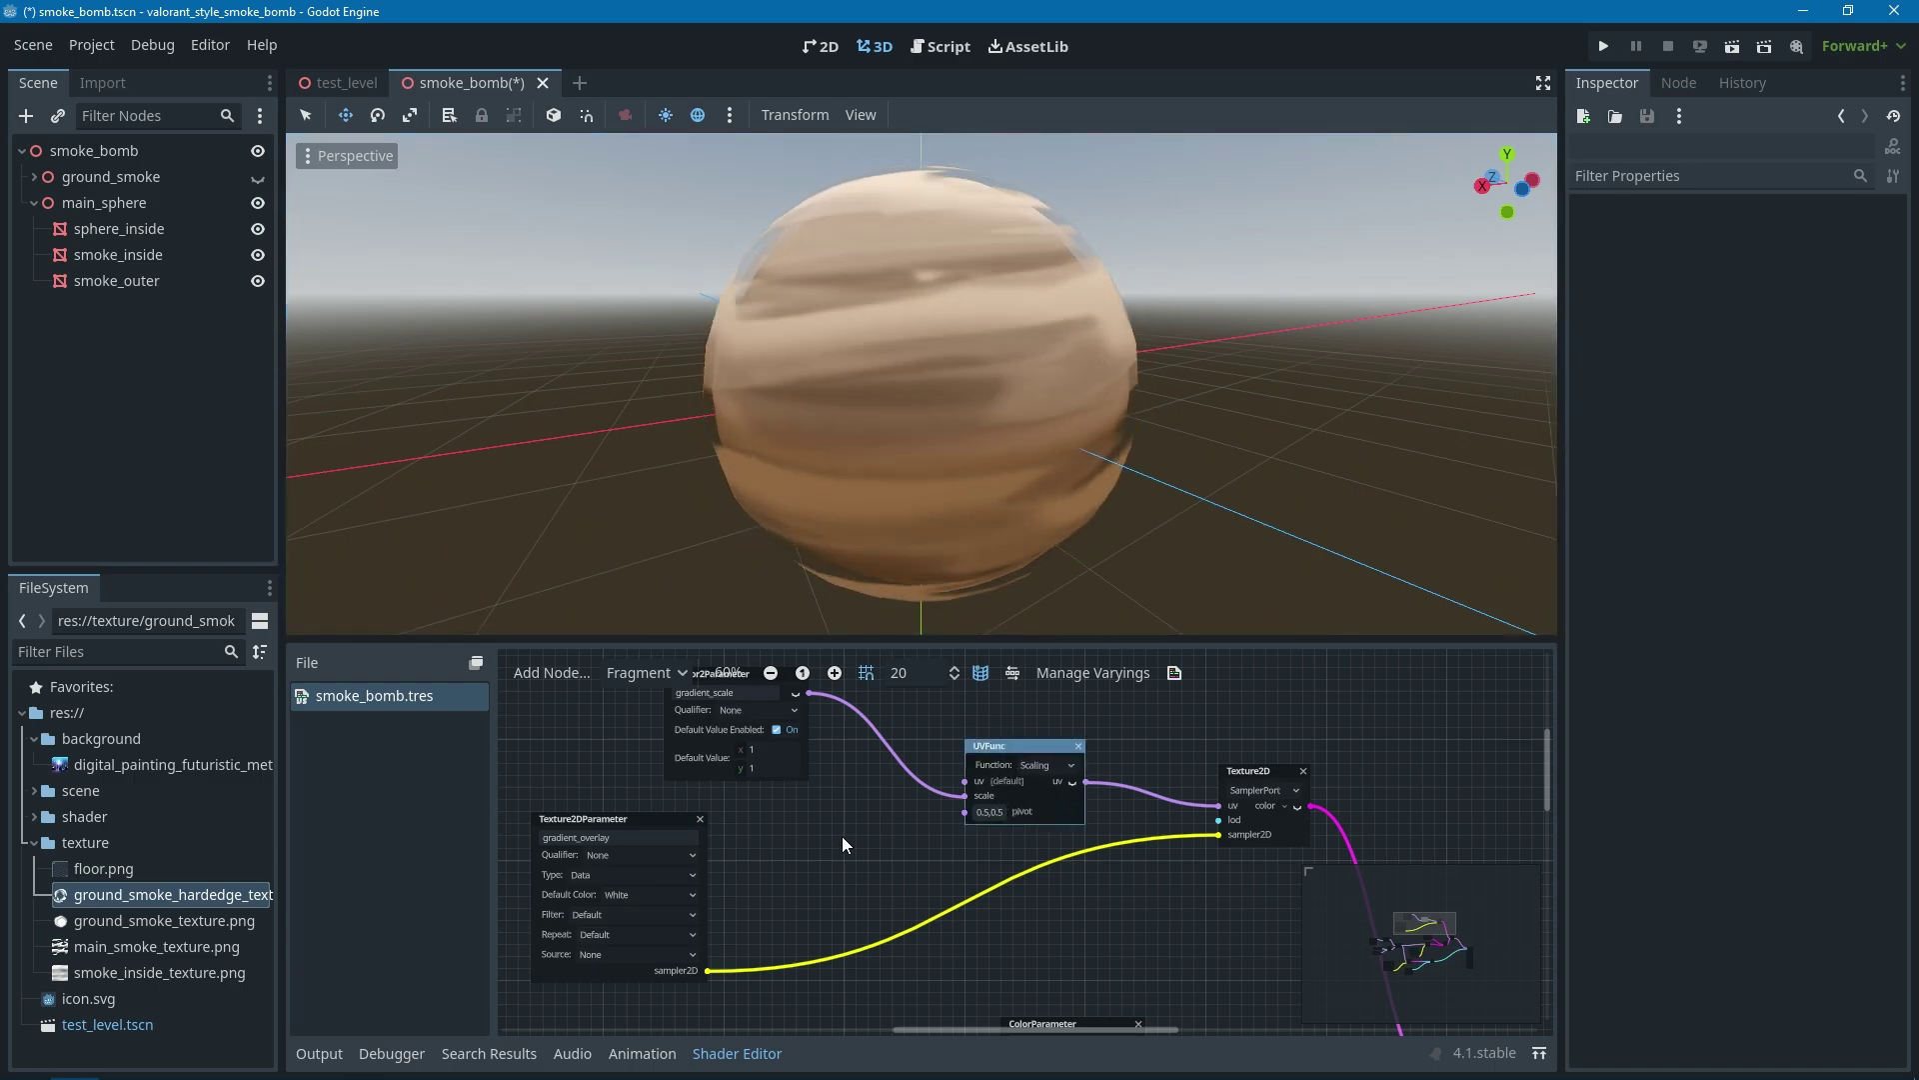
middle_click_drag(841, 836, 851, 852)
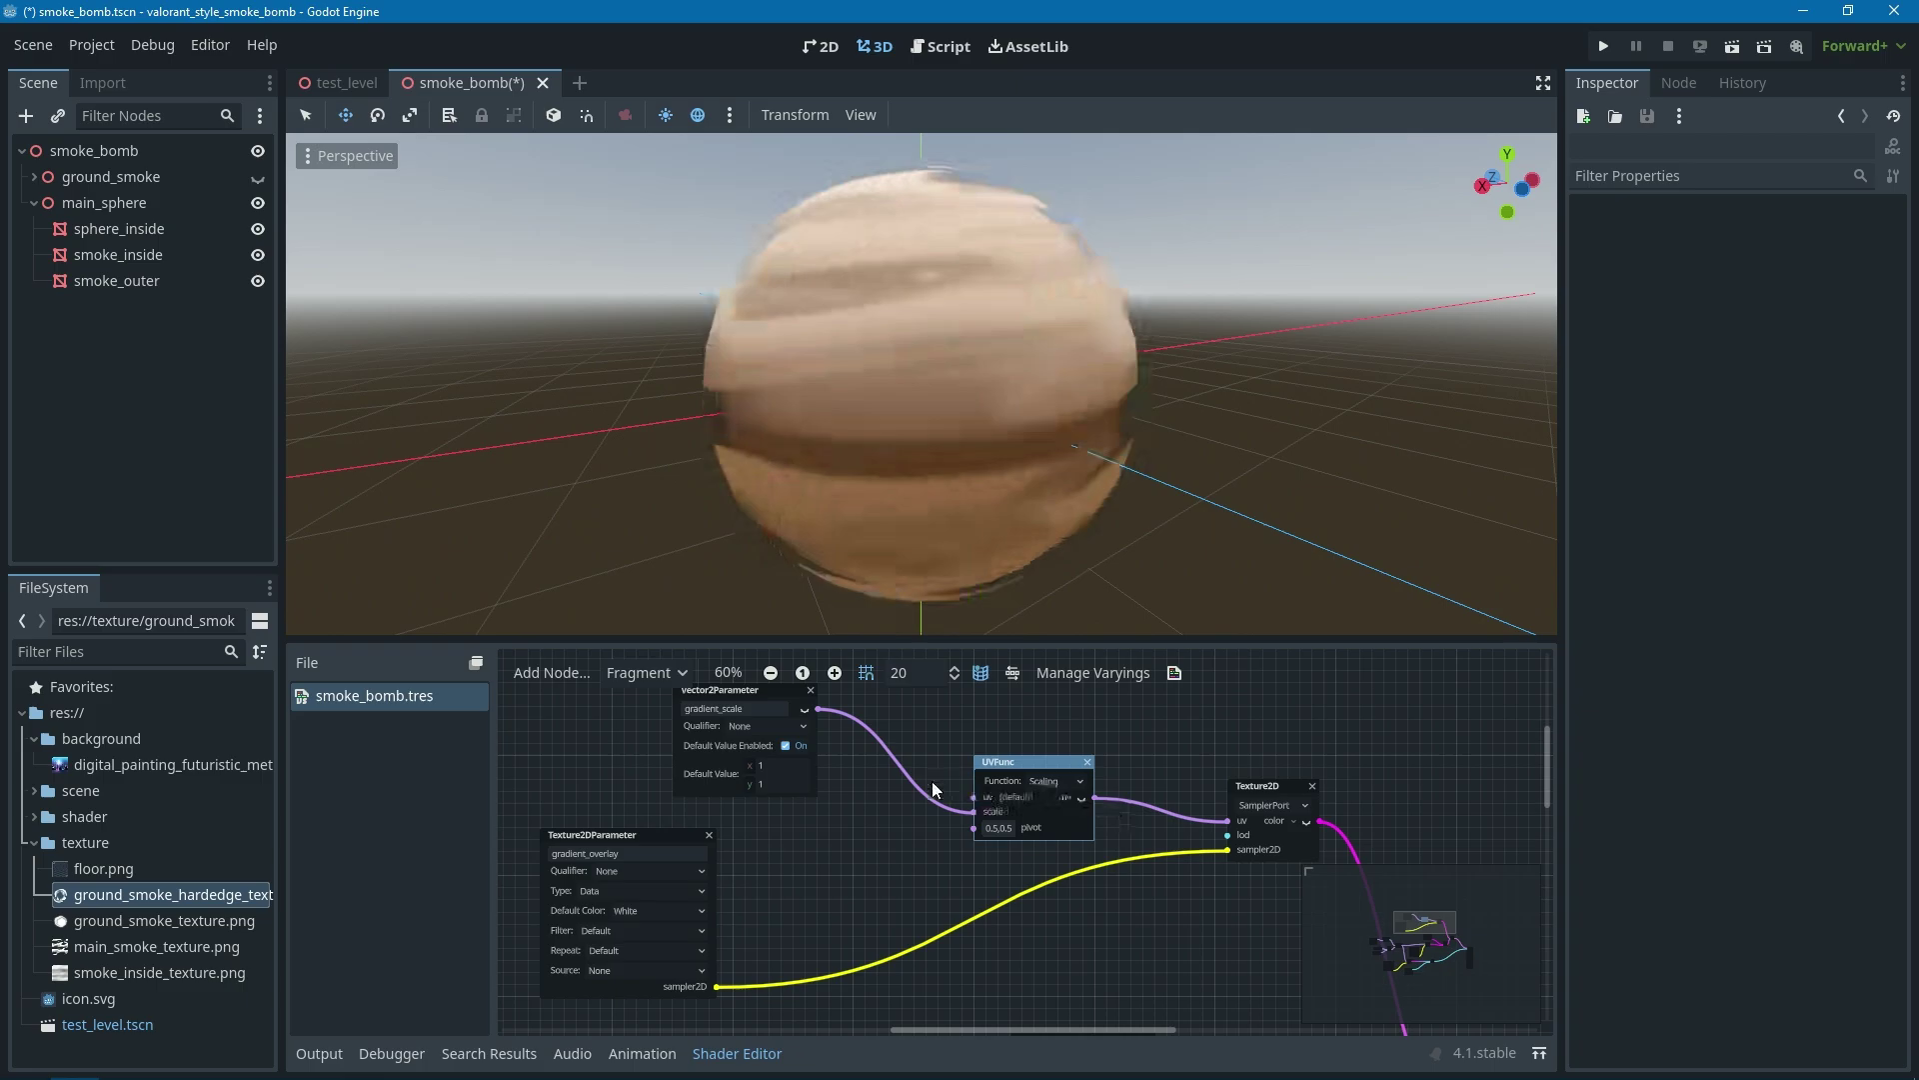
middle_click_drag(904, 883, 845, 818)
left_click(586, 776)
middle_click_drag(585, 776, 683, 759)
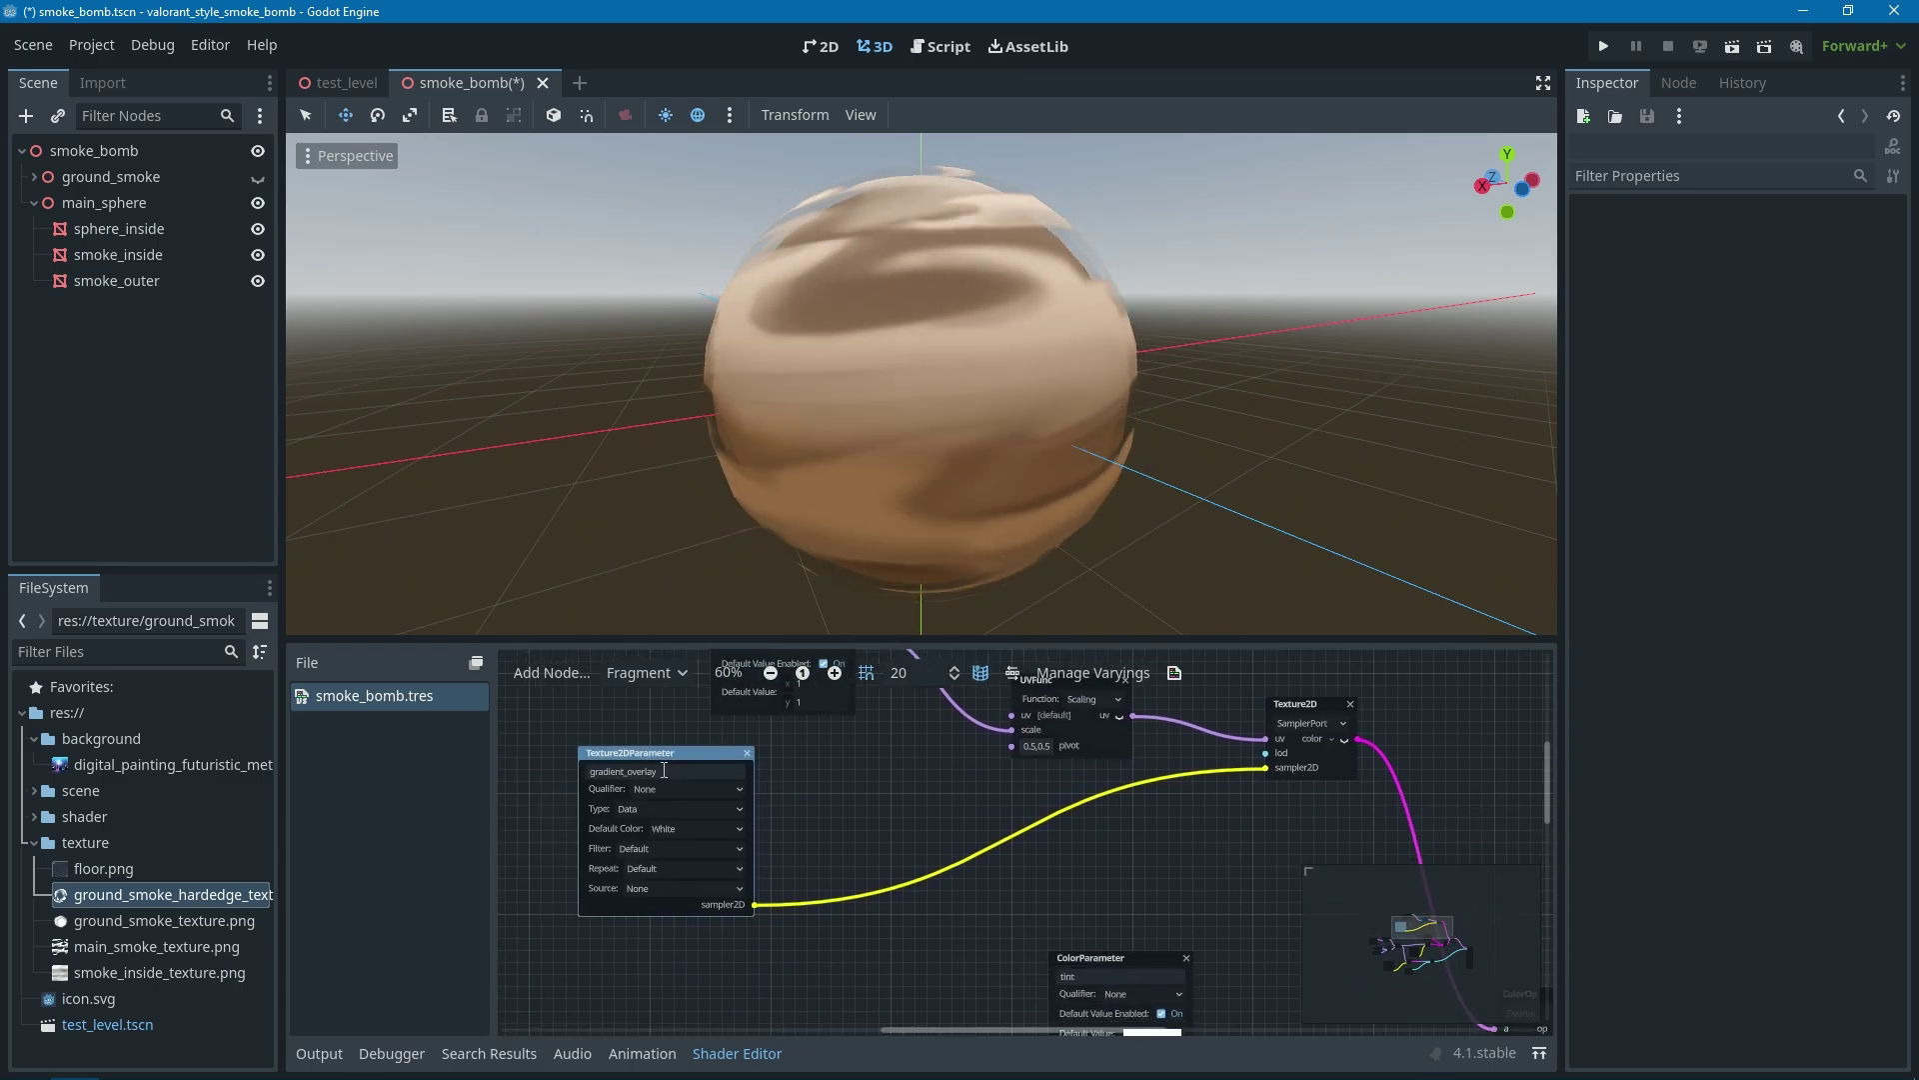
- Hide sphere_inside and smoke_inside, leaving smoke_outer's parameters in the Inspector
left_click(136, 280)
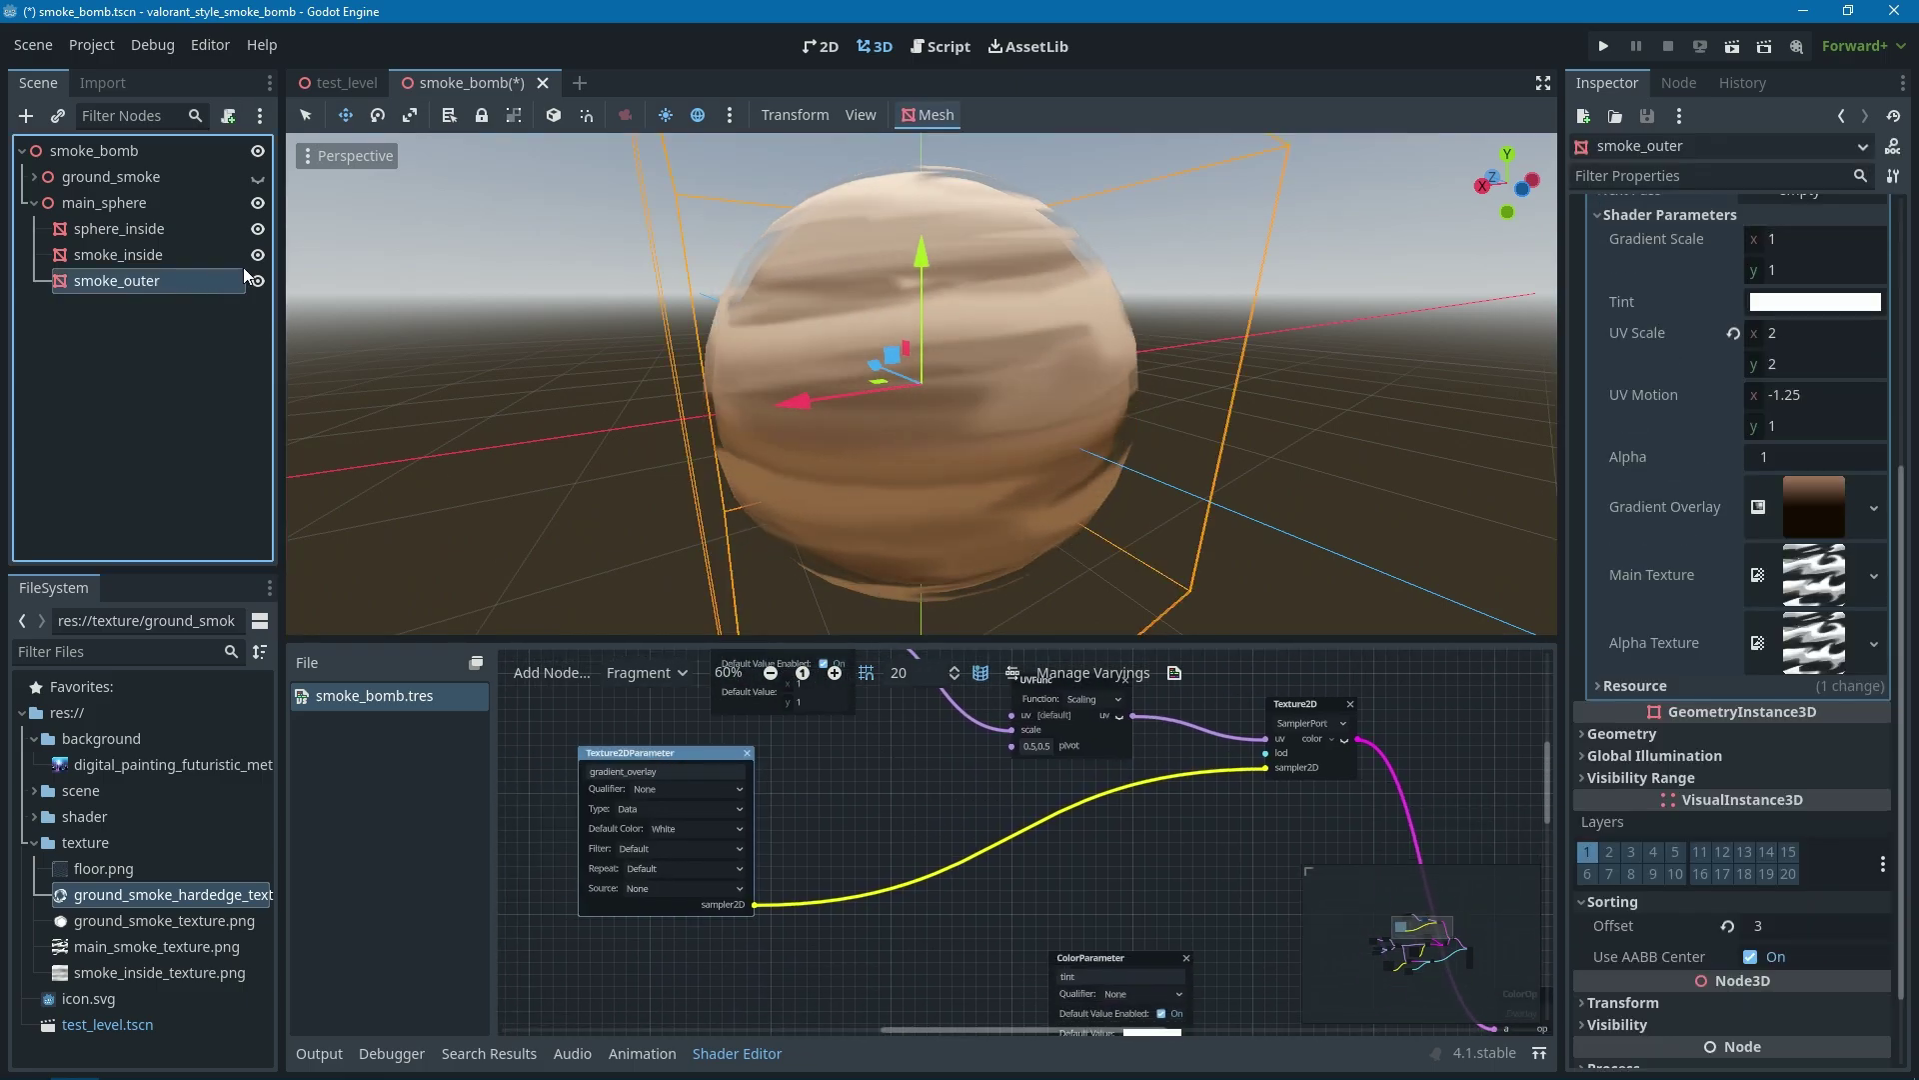
left_click(257, 255)
left_click(257, 229)
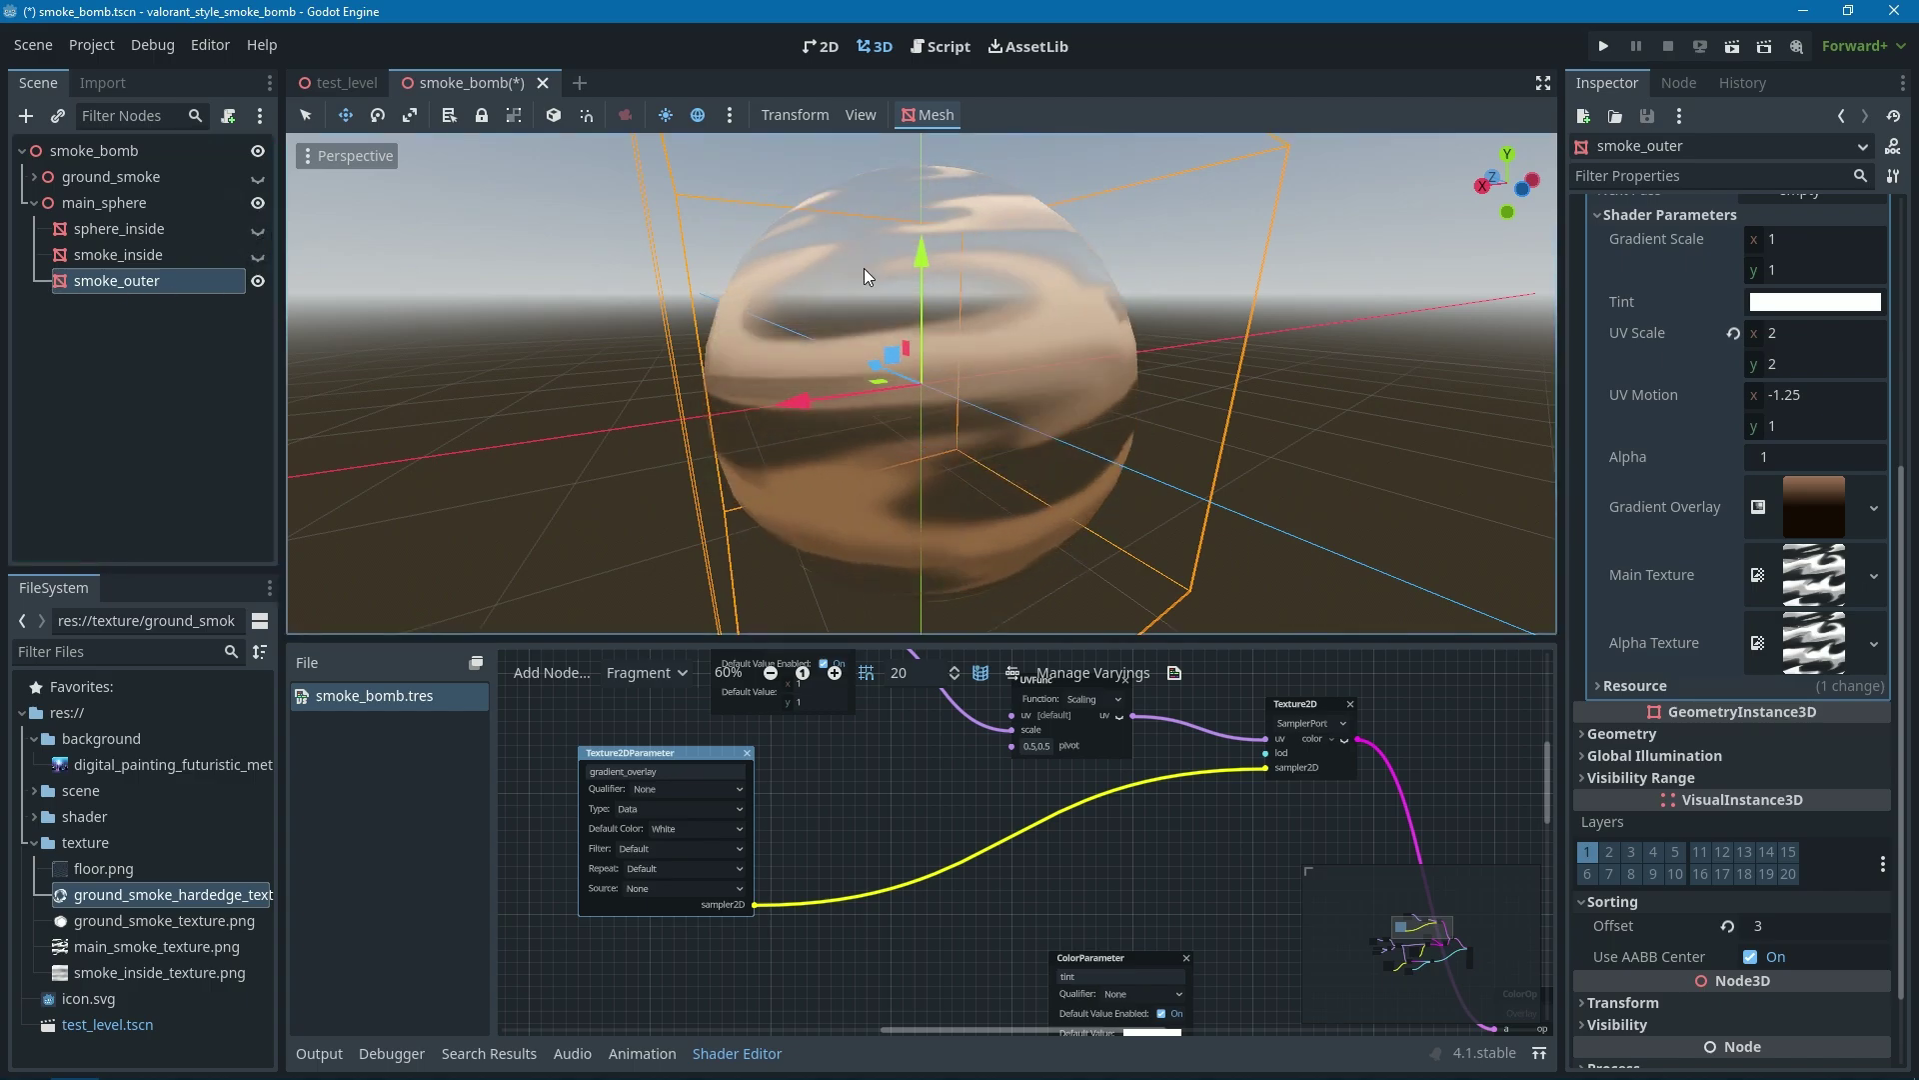
scroll(968, 410, "down", 2)
- Expand Gradient Overlay and move its lower stop up and back, checking the sphere's shading
left_click(1808, 530)
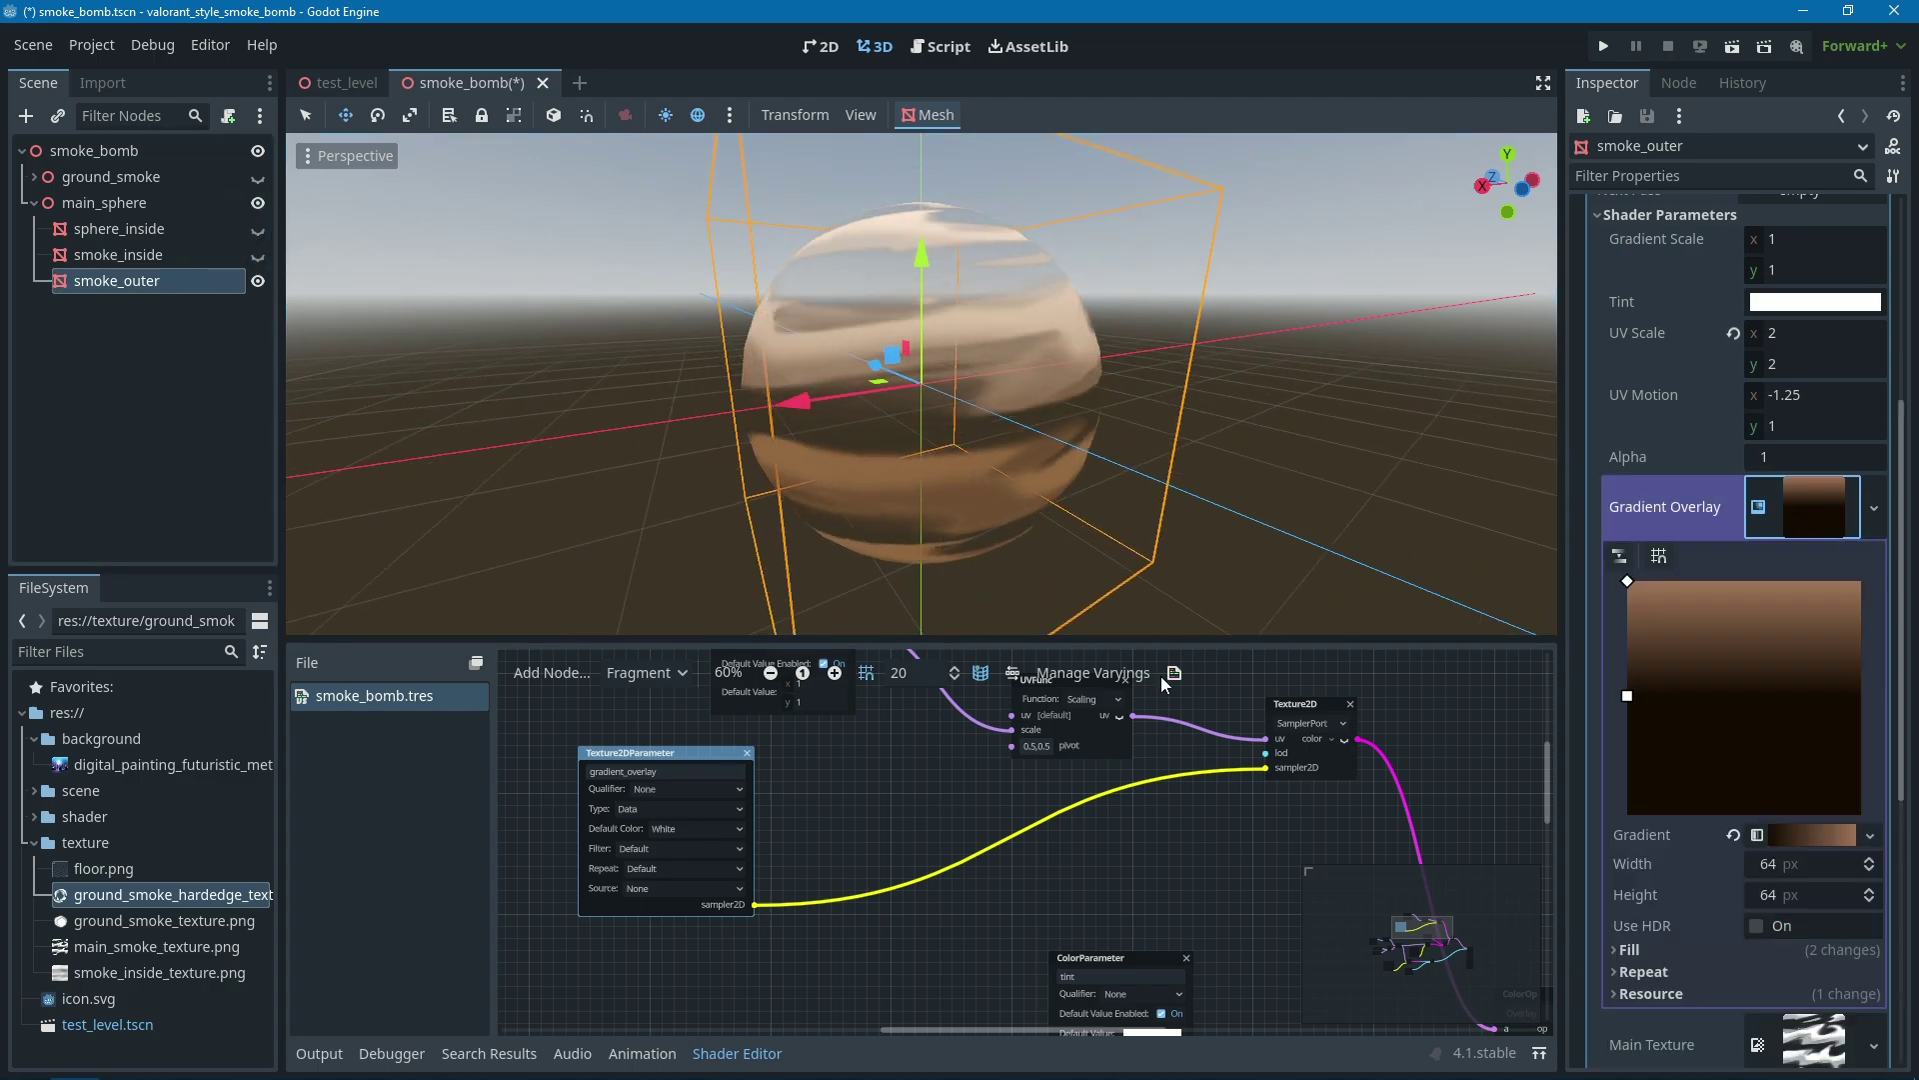
mouse_move(1623, 789)
left_mouse_down()
mouse_move(1607, 638)
mouse_move(1607, 722)
mouse_move(1610, 689)
left_mouse_up()
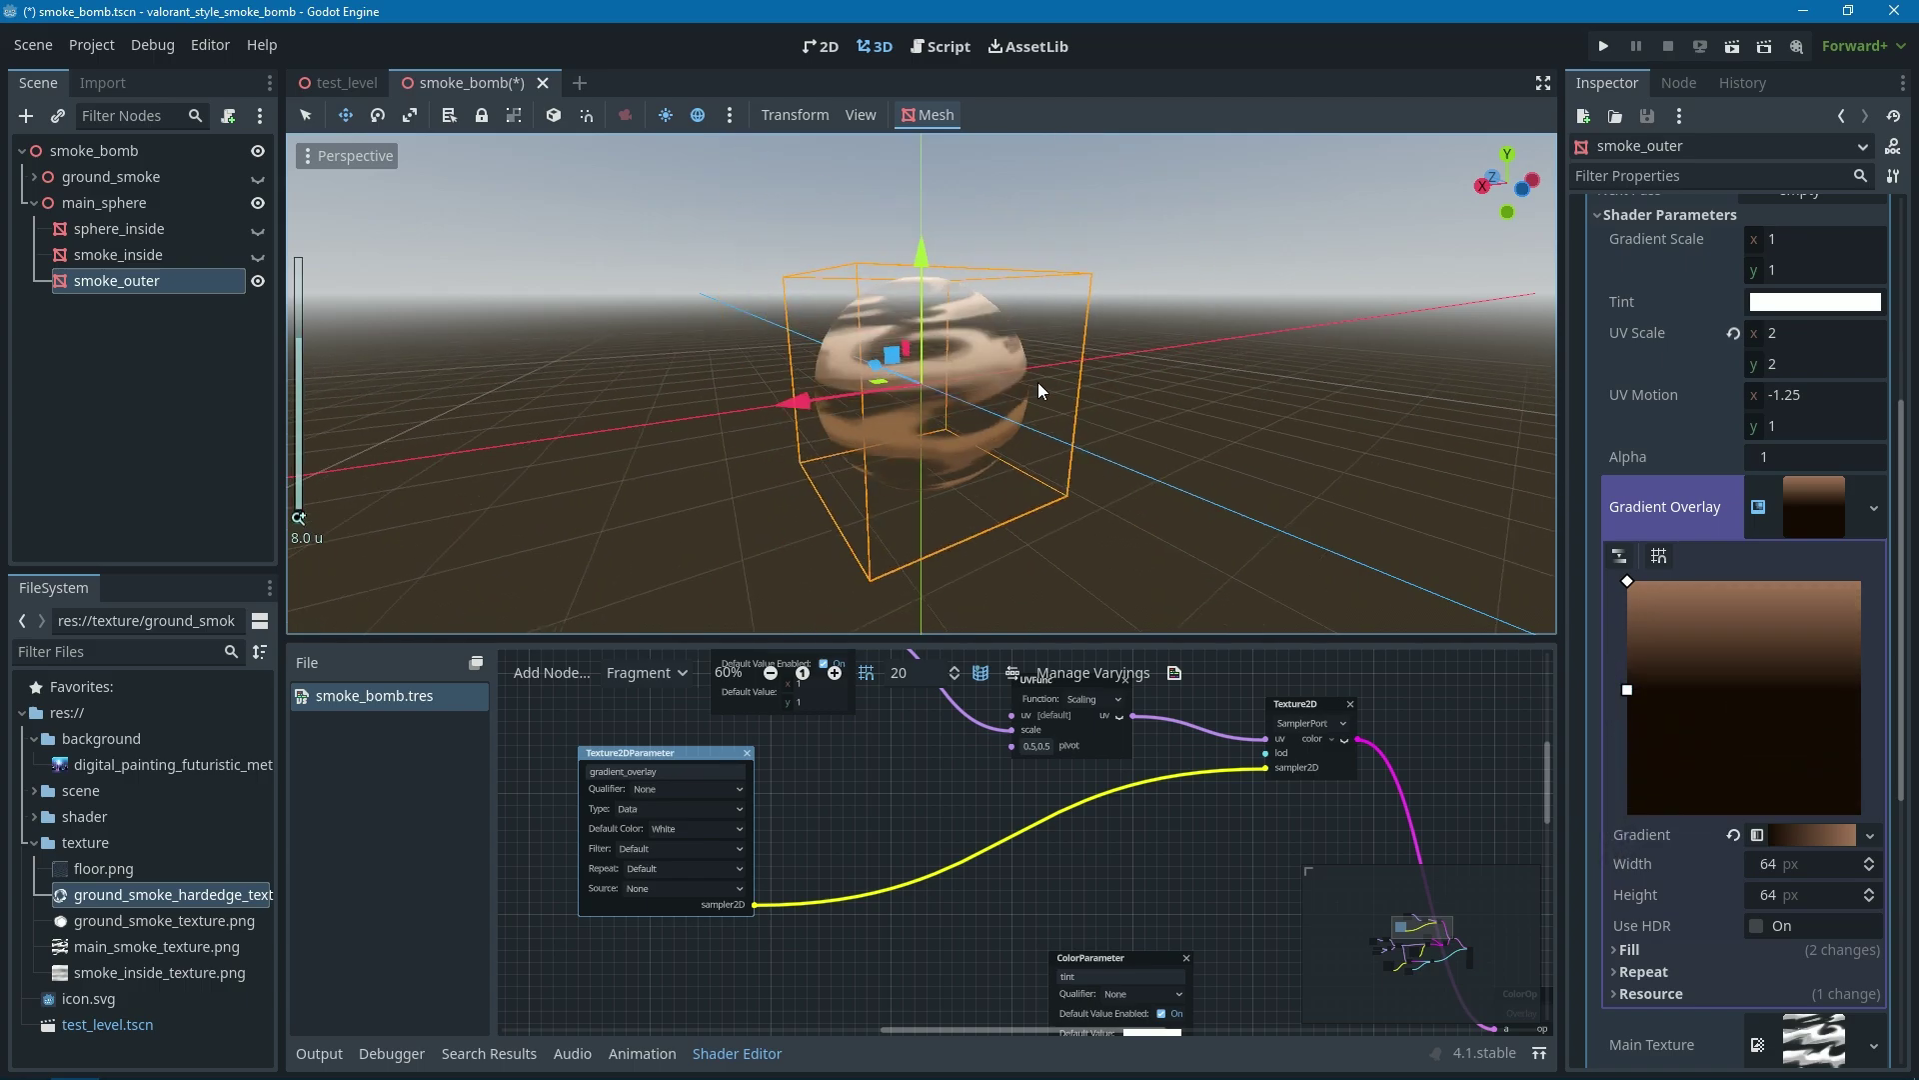
scroll(1027, 375, "down", 5)
middle_click_drag(1028, 376, 1002, 465)
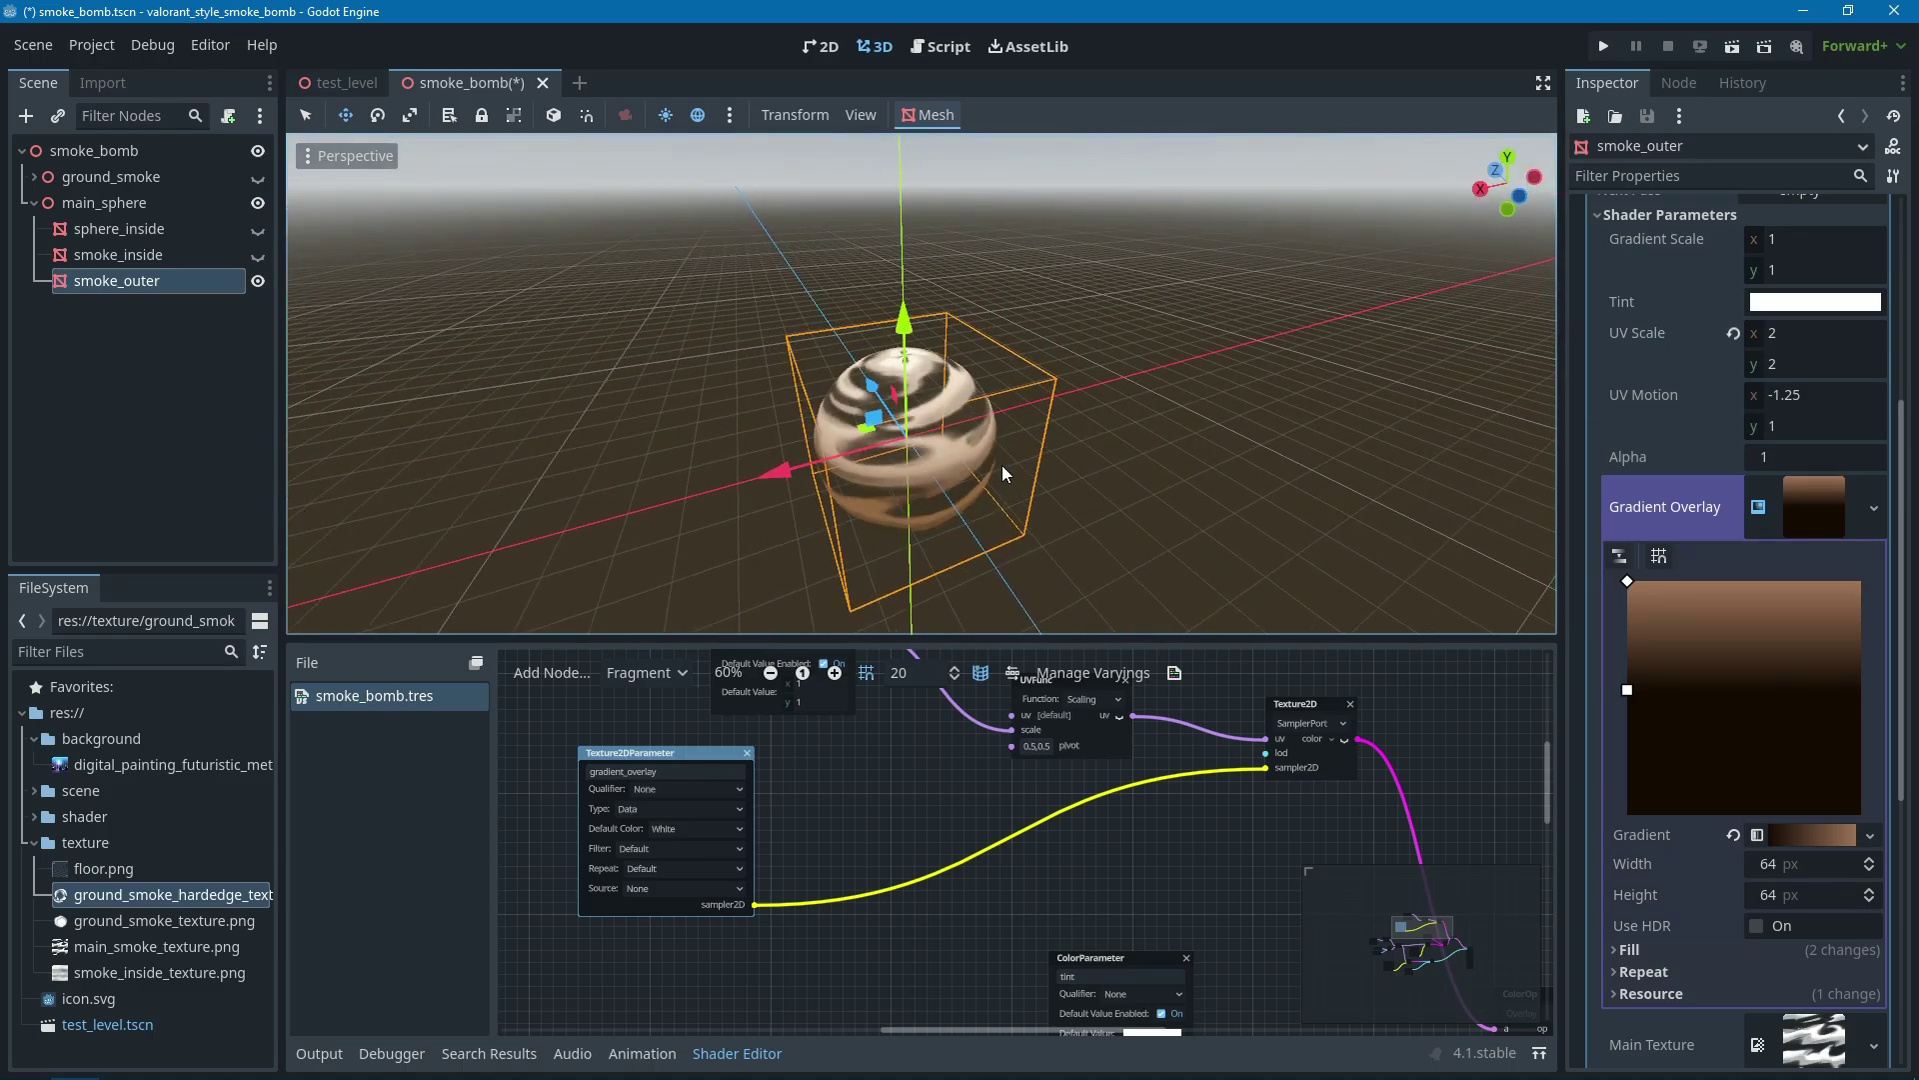
scroll(974, 406, "up", 2)
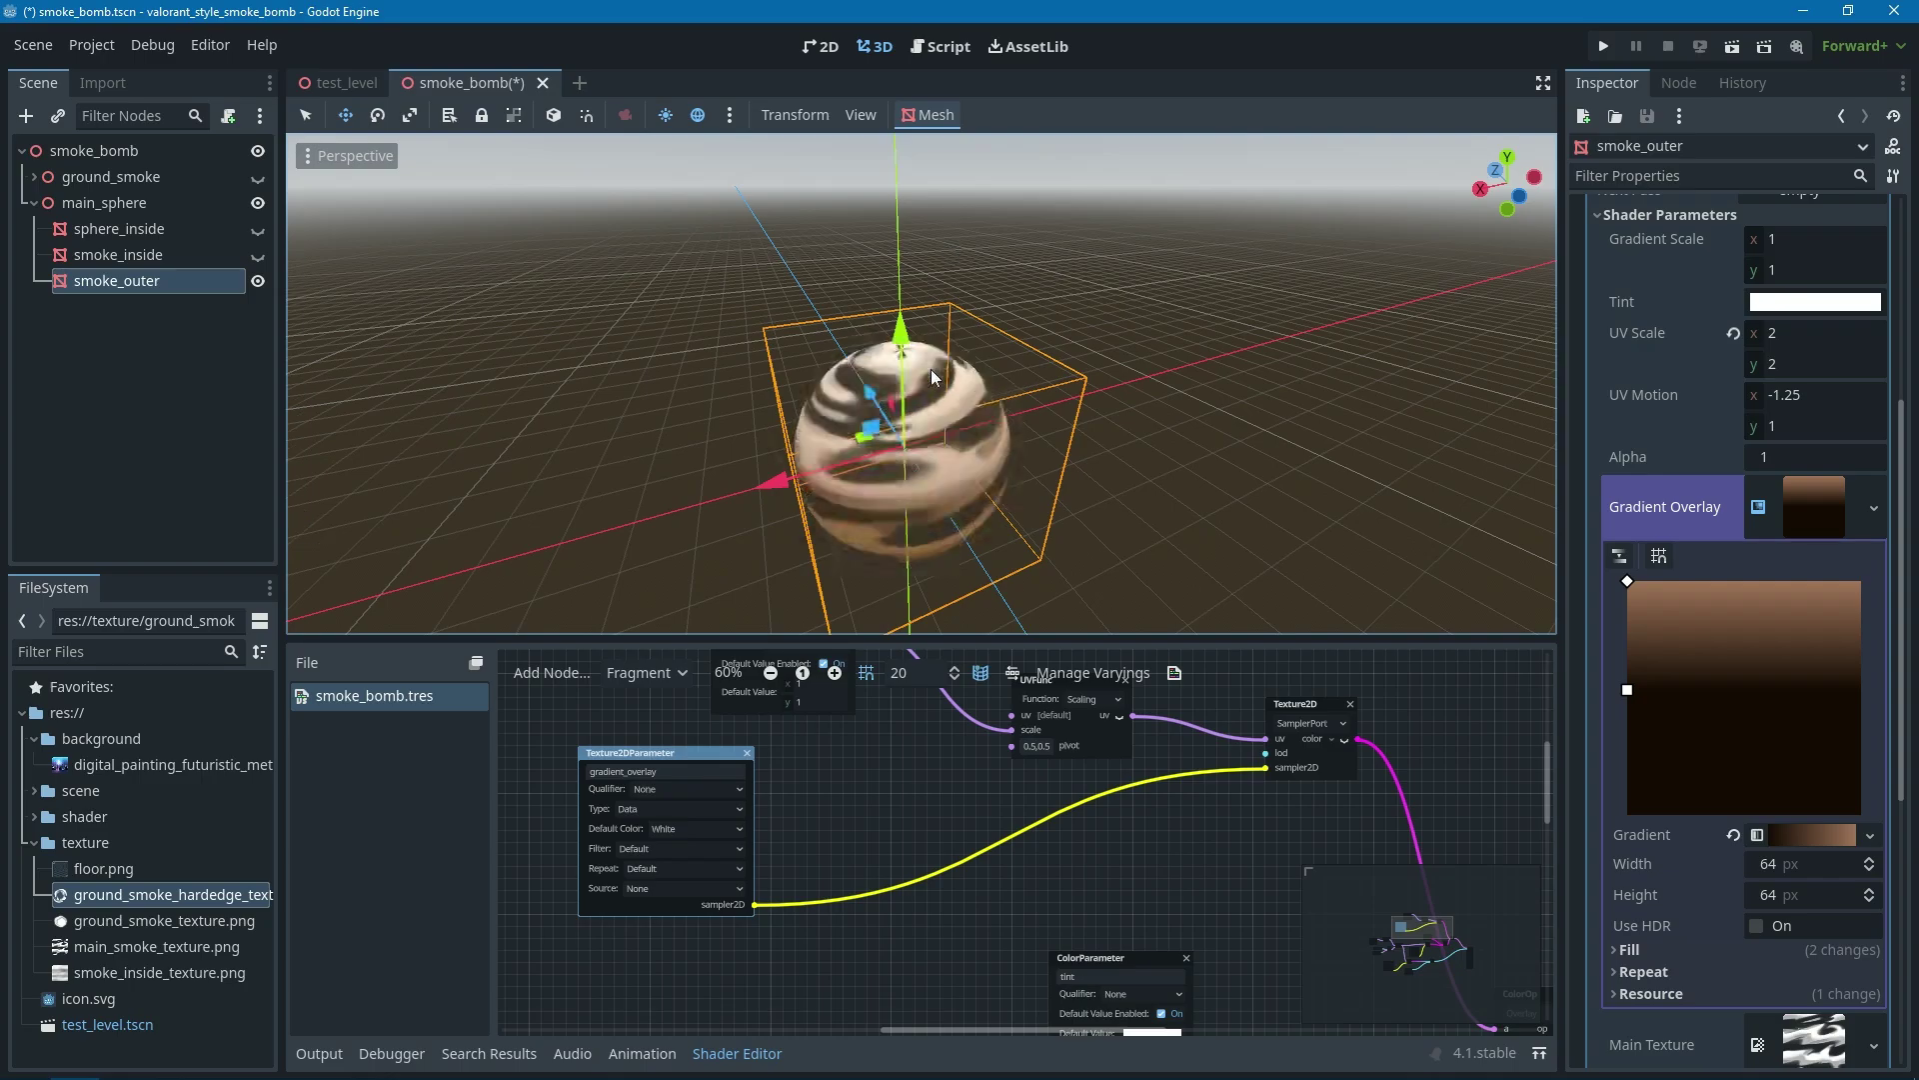
scroll(932, 369, "down", 2)
middle_click_drag(946, 362, 812, 466)
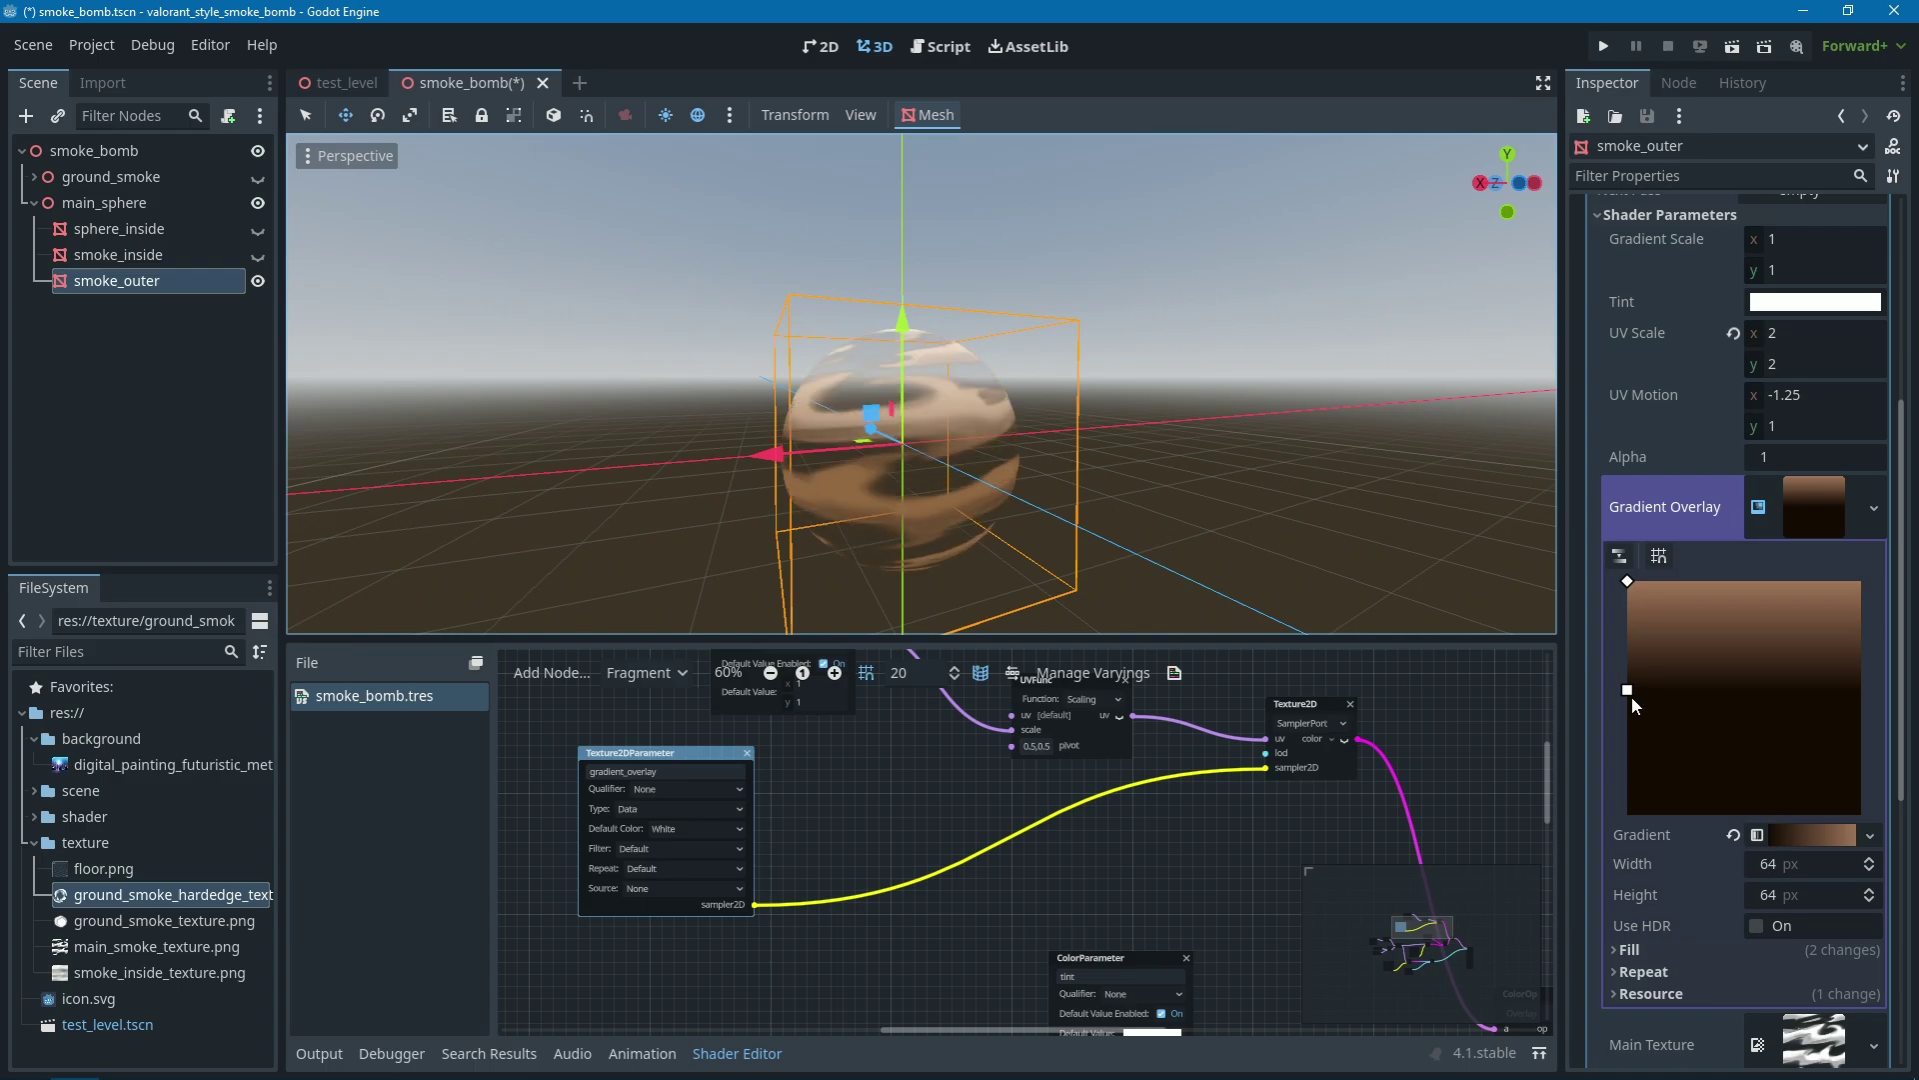
left_click_drag(1627, 690, 1611, 726)
- Check the ColorOp node's blend mode and keep it on Overlay
scroll(1197, 783, "up", 1)
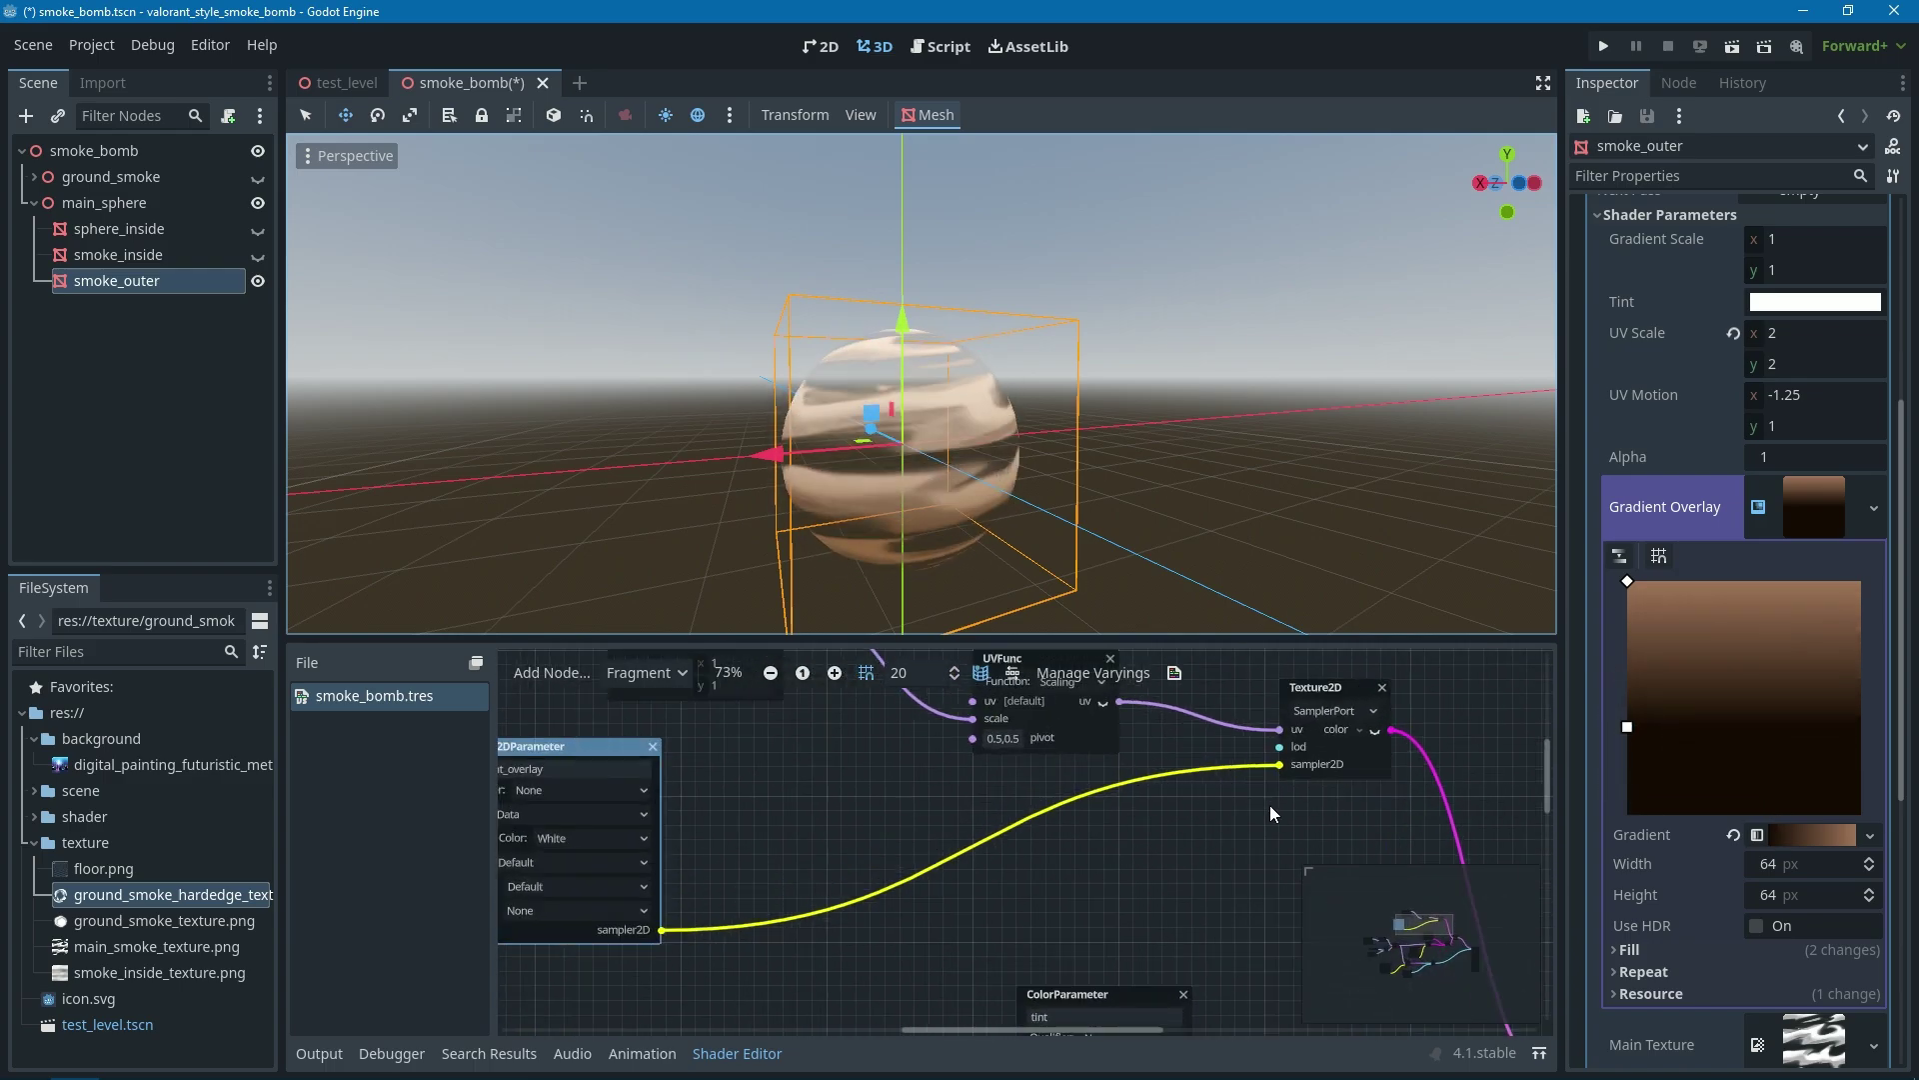
middle_click_drag(1269, 806, 916, 866)
scroll(915, 866, "up", 1)
left_click(917, 868)
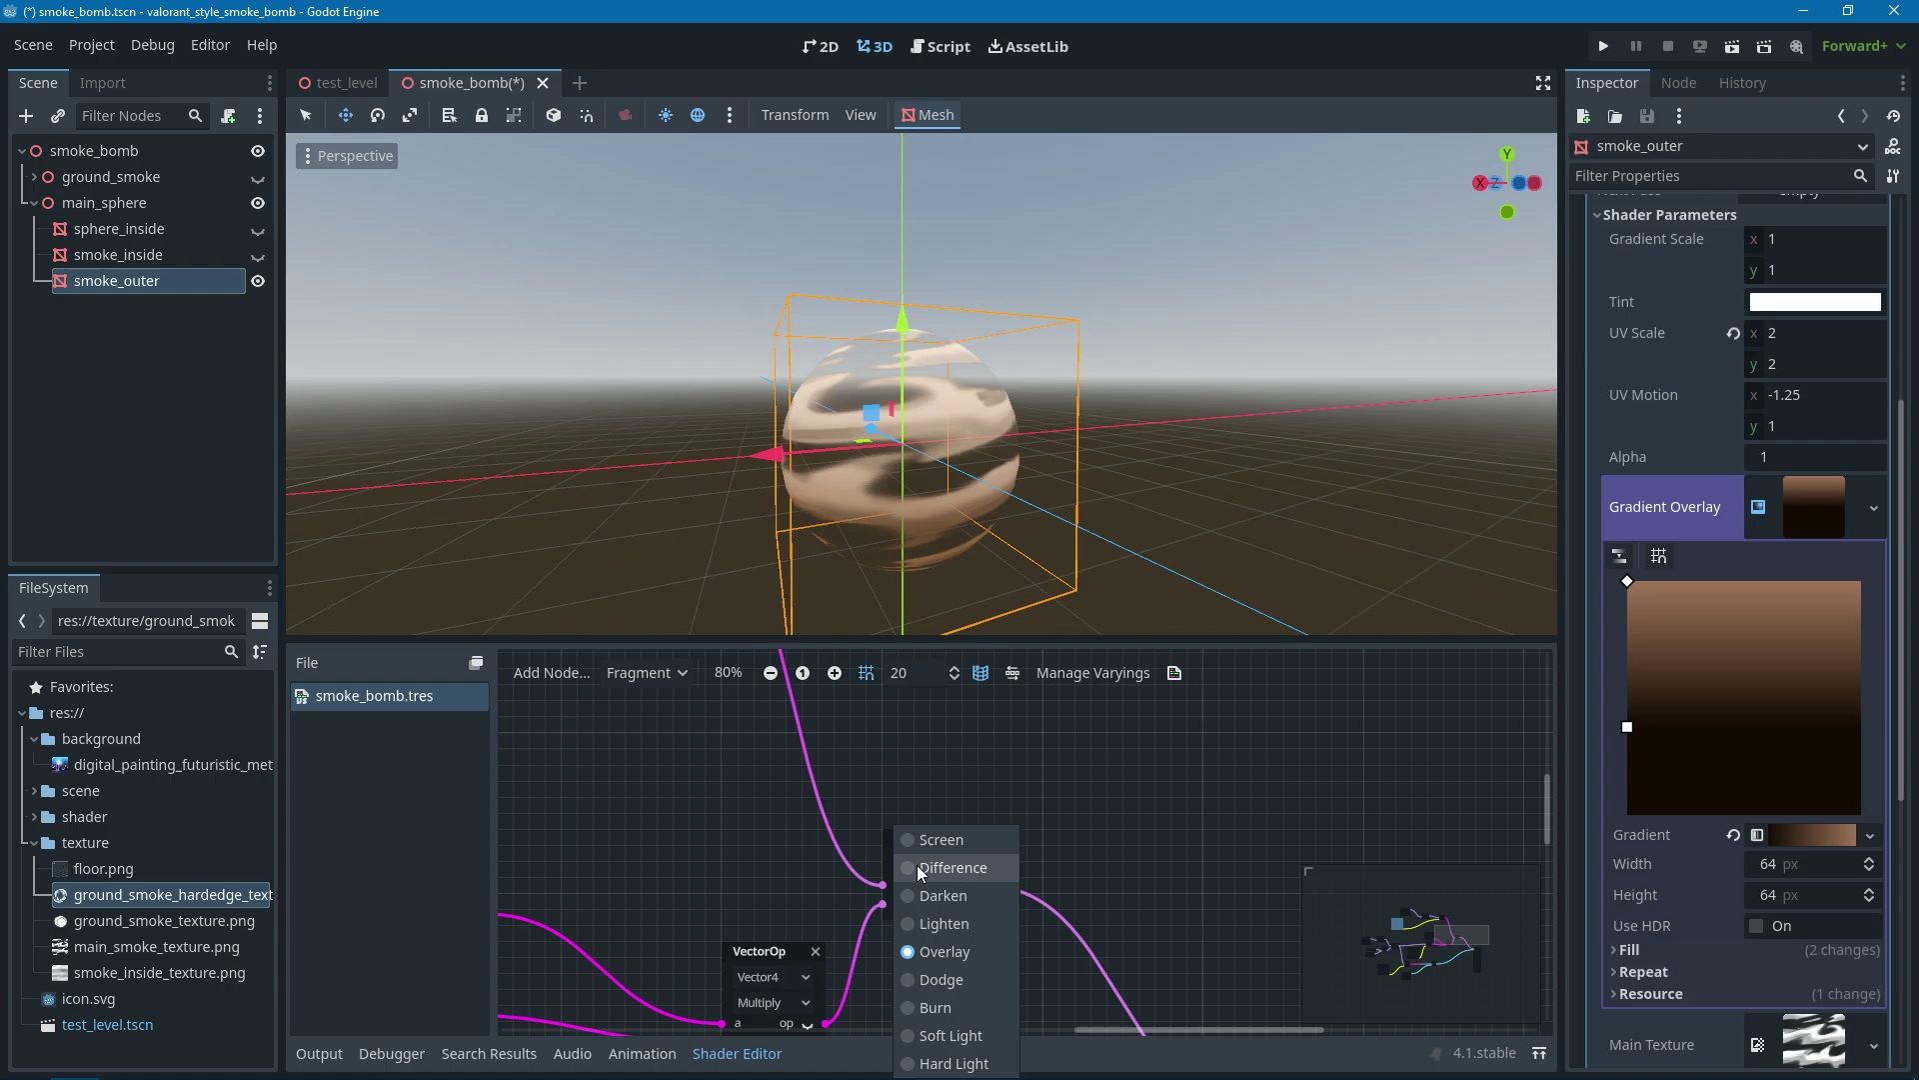
left_click(1155, 829)
left_click(931, 862)
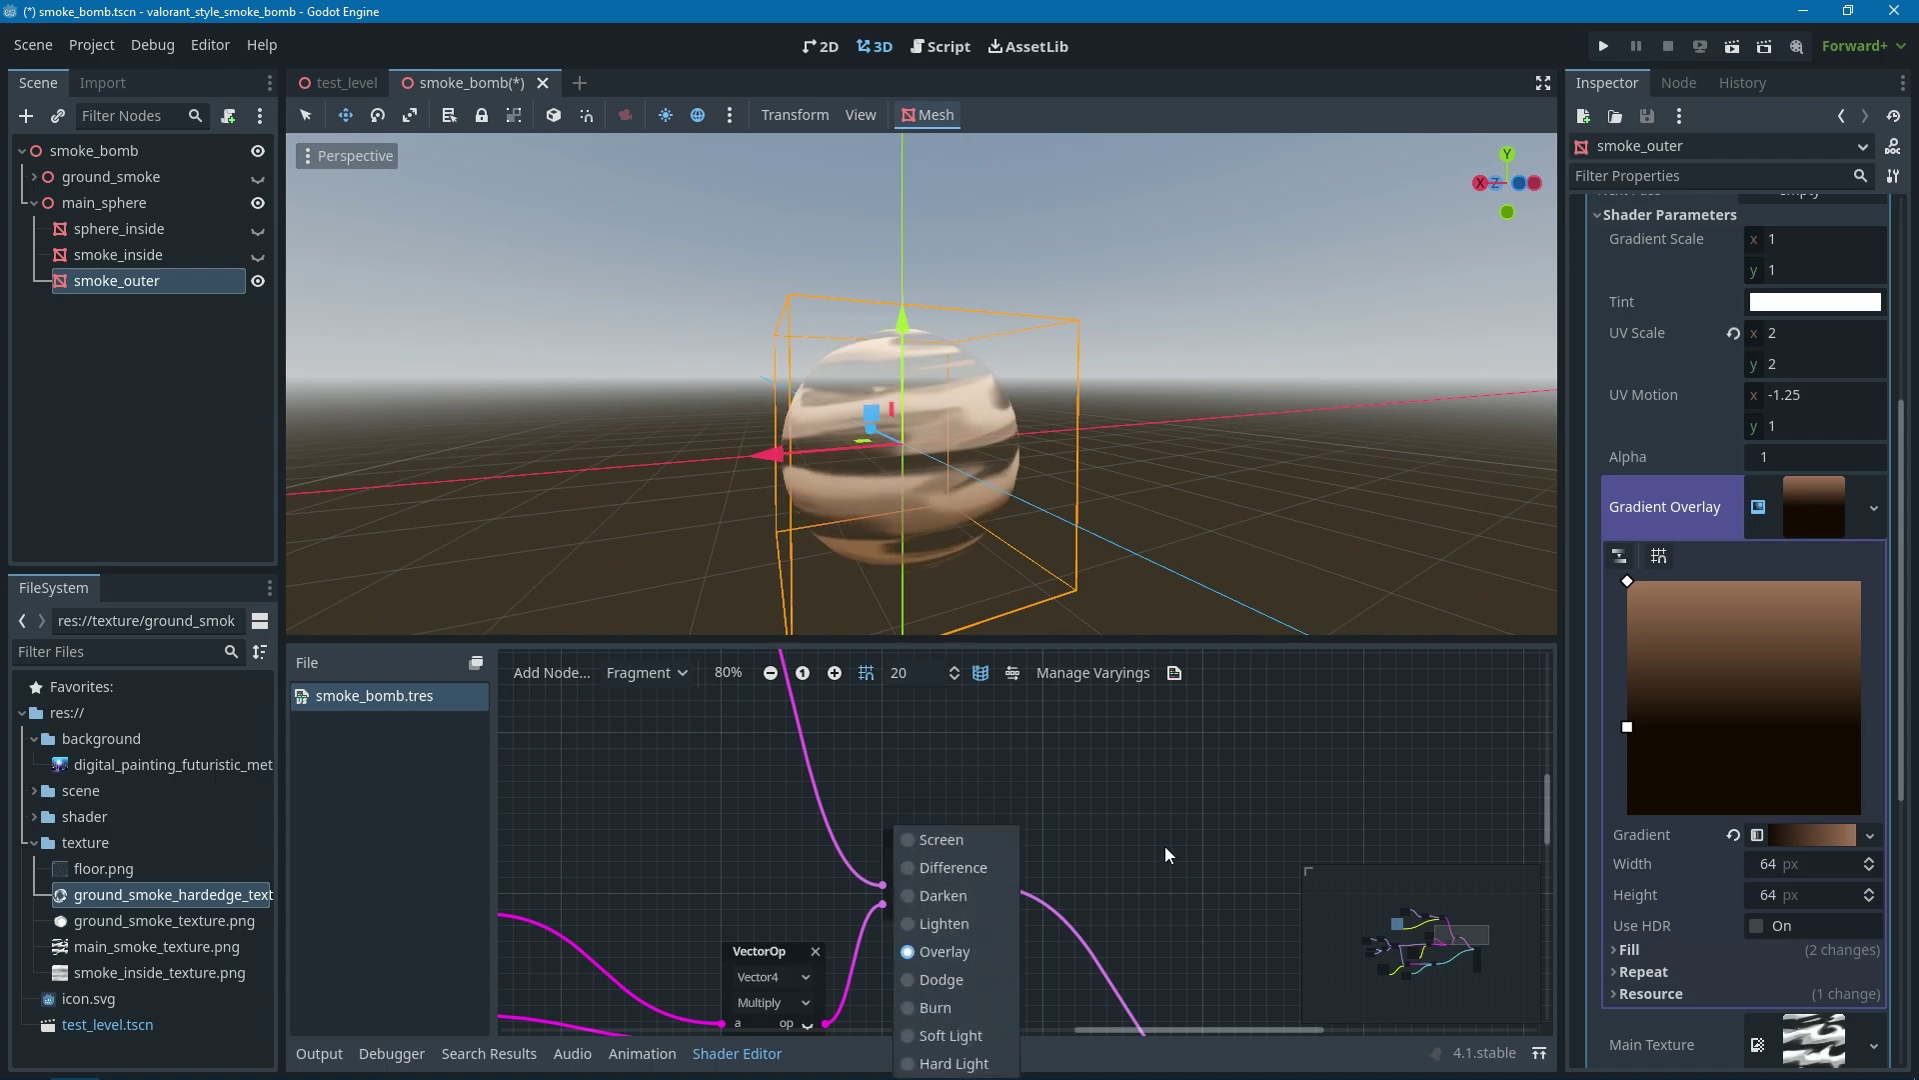
left_click(1111, 802)
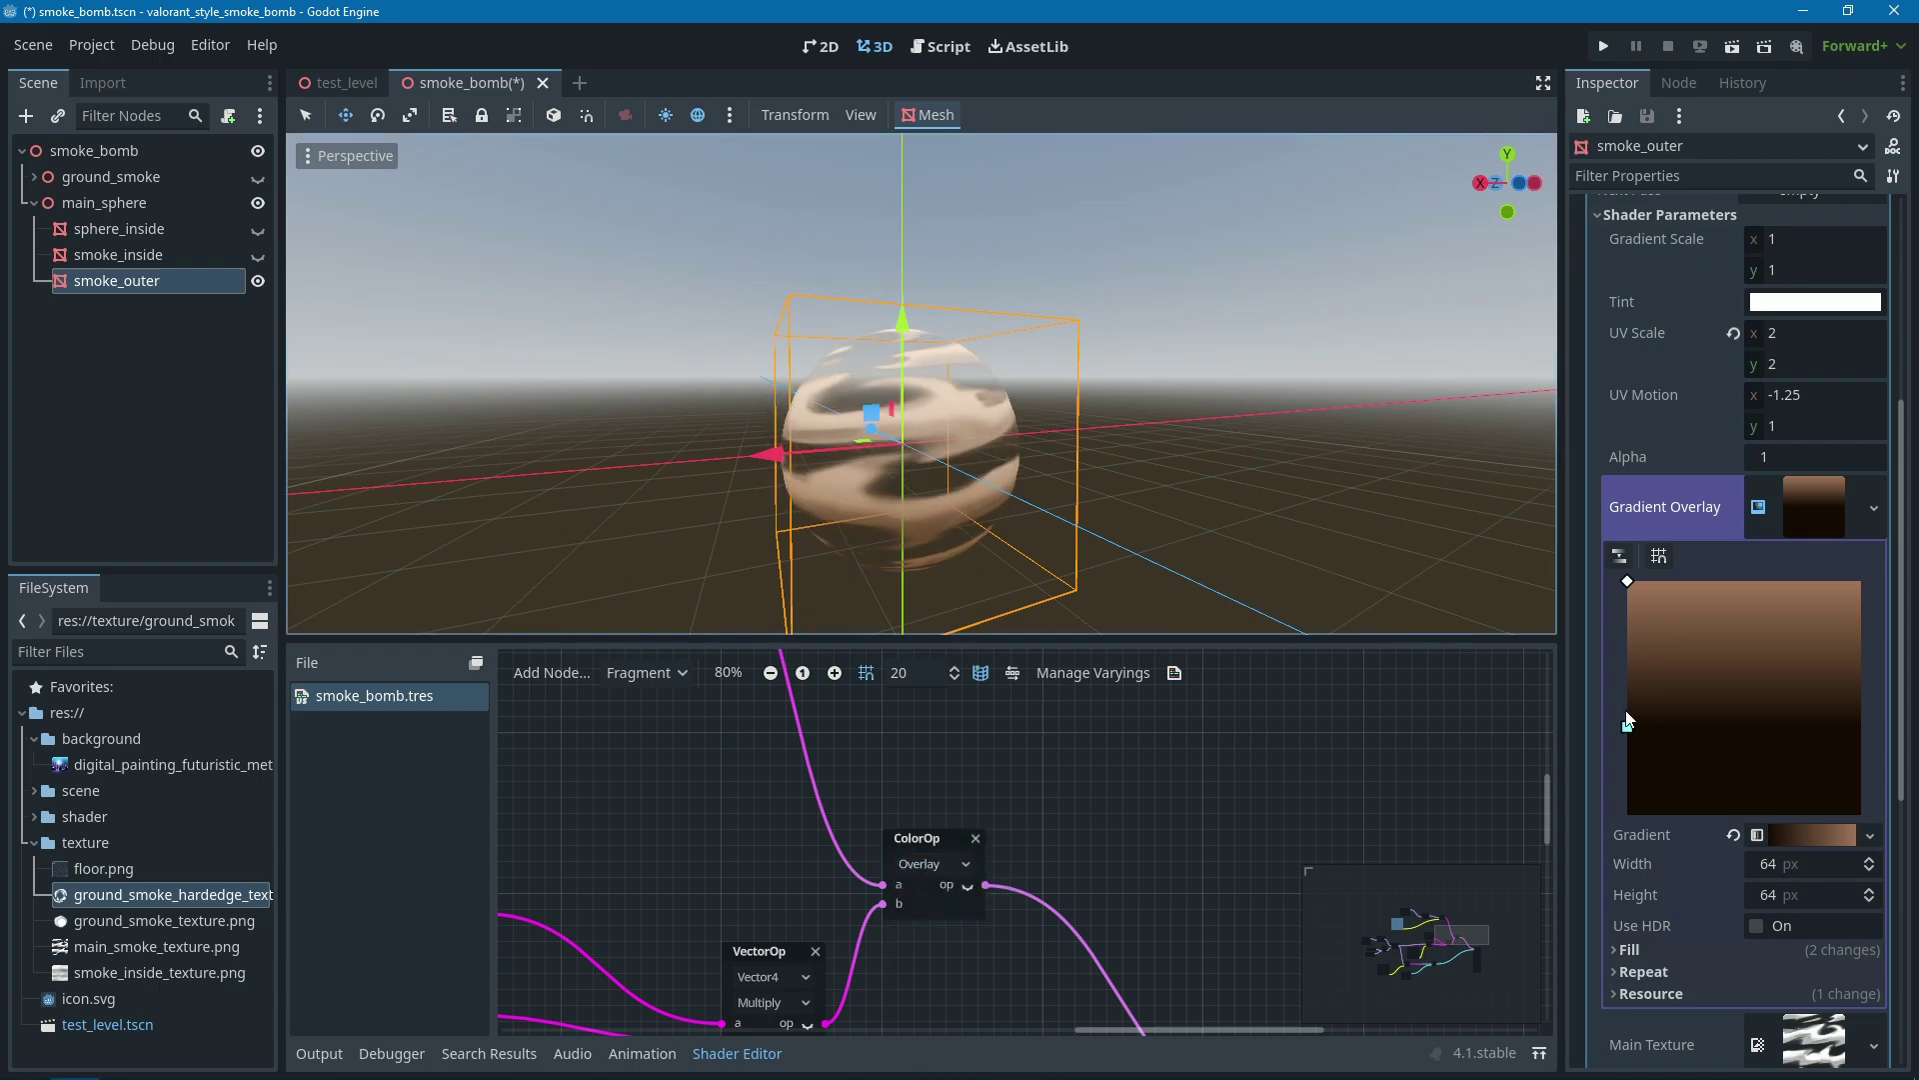
- Fine-tune the Gradient Overlay's lower stop position and save the smoke_bomb scene
left_click_drag(1627, 722, 1627, 718)
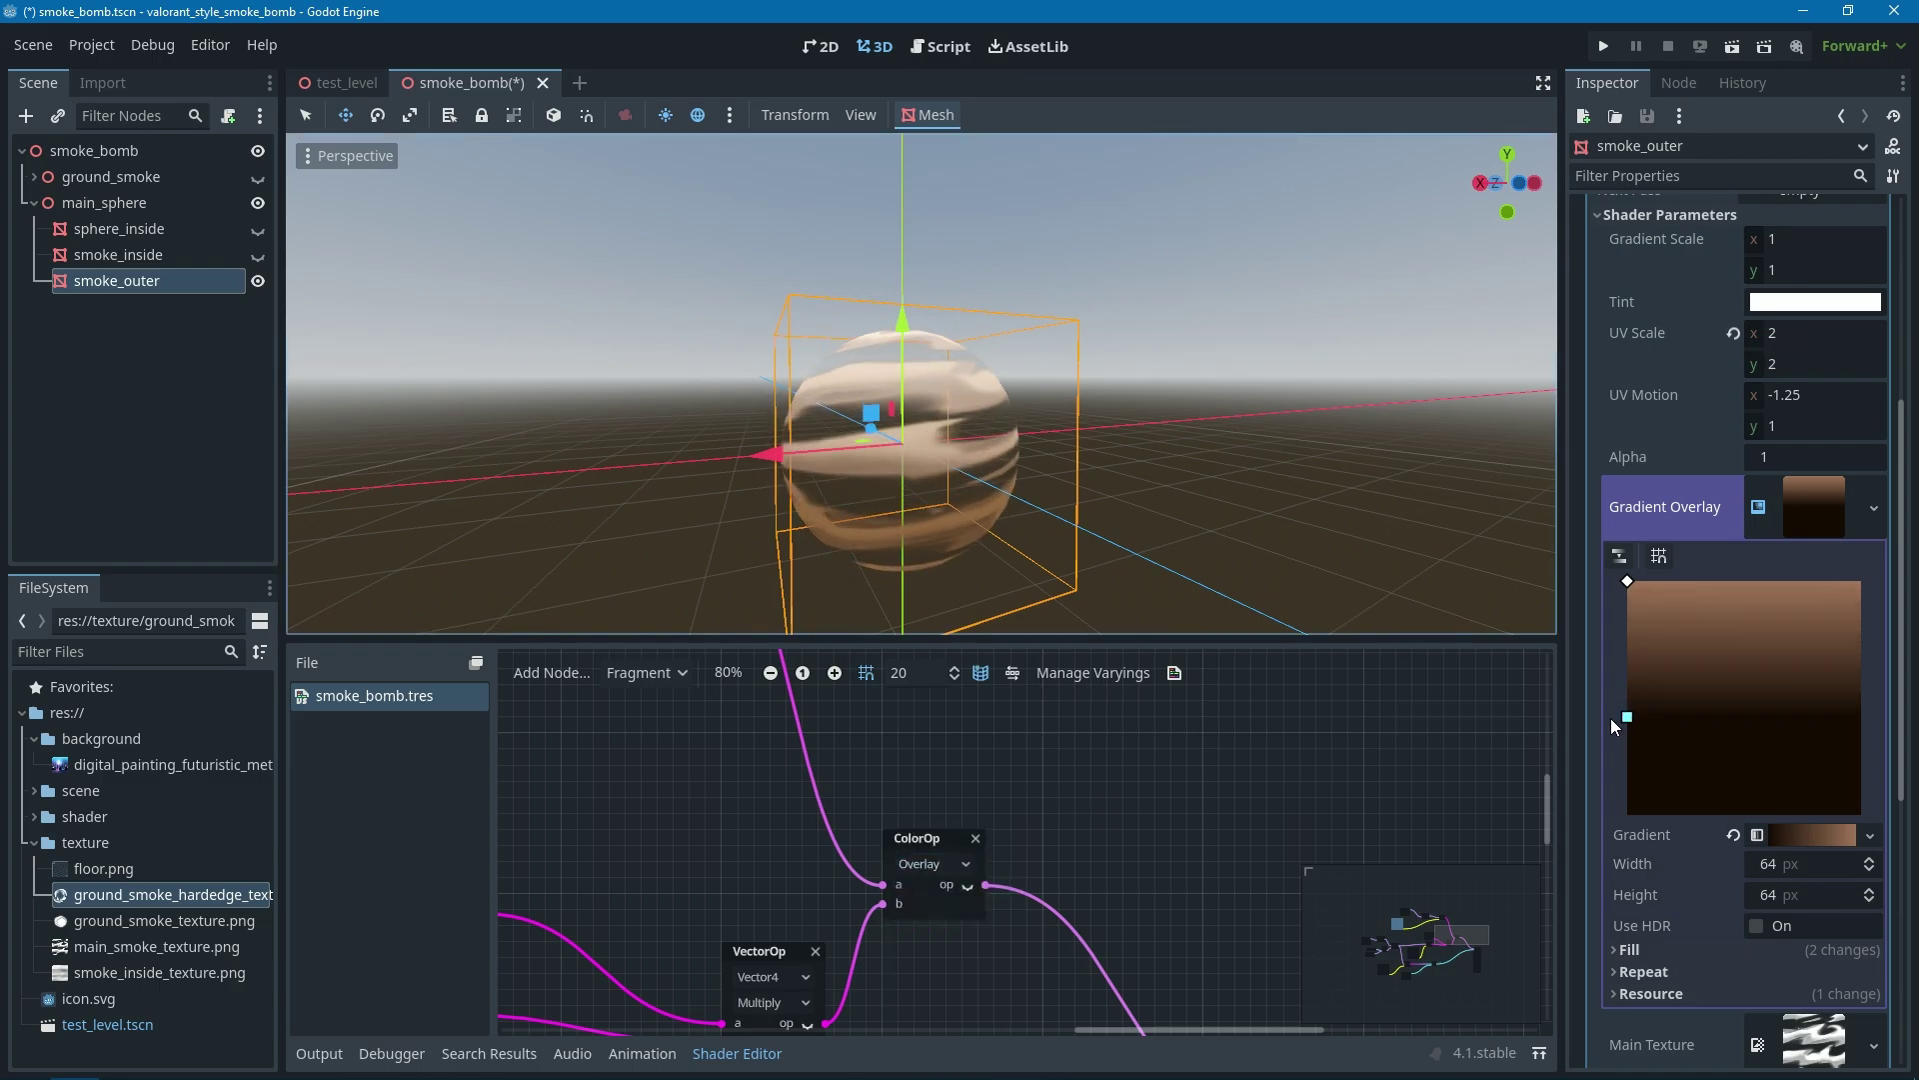
left_click(1796, 843)
left_click(1814, 844)
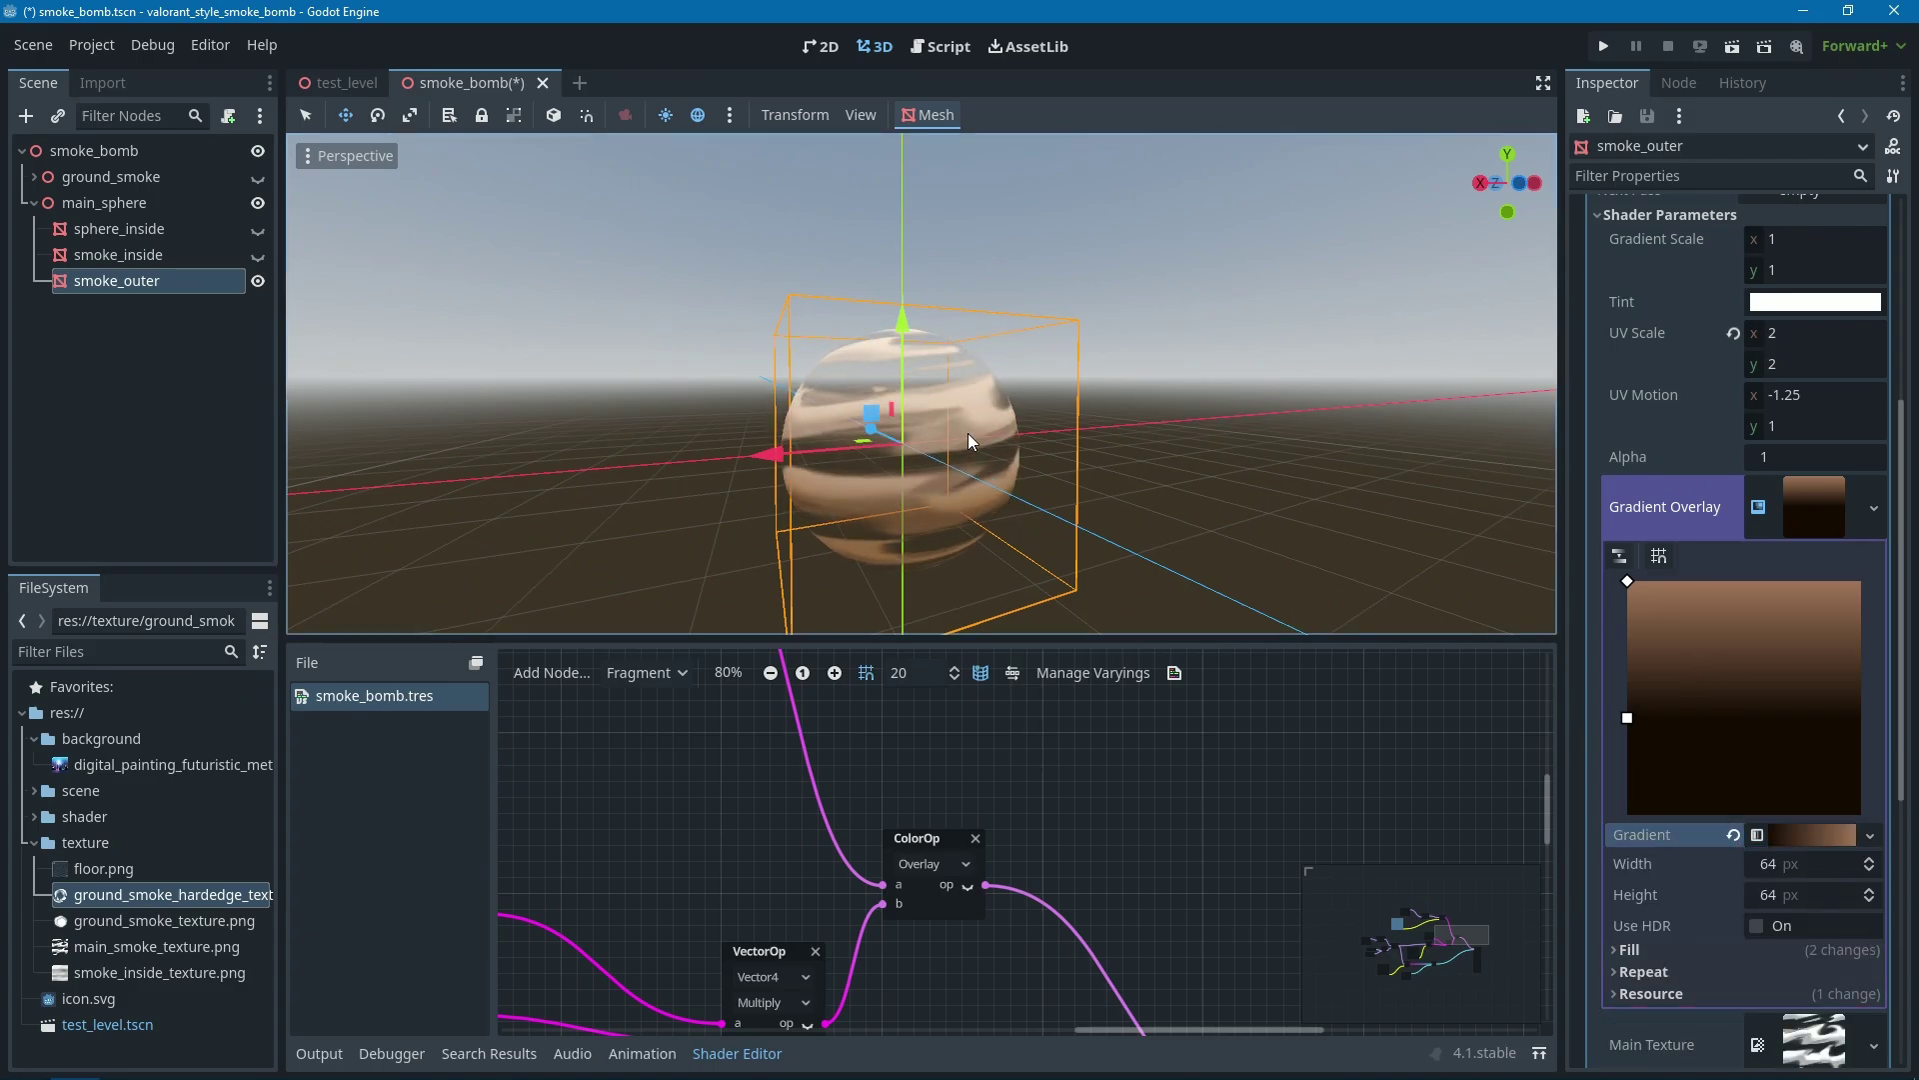
scroll(968, 434, "up", 2)
mouse_move(1628, 718)
left_mouse_down()
mouse_move(1609, 730)
mouse_move(1609, 651)
mouse_move(1616, 698)
left_mouse_up()
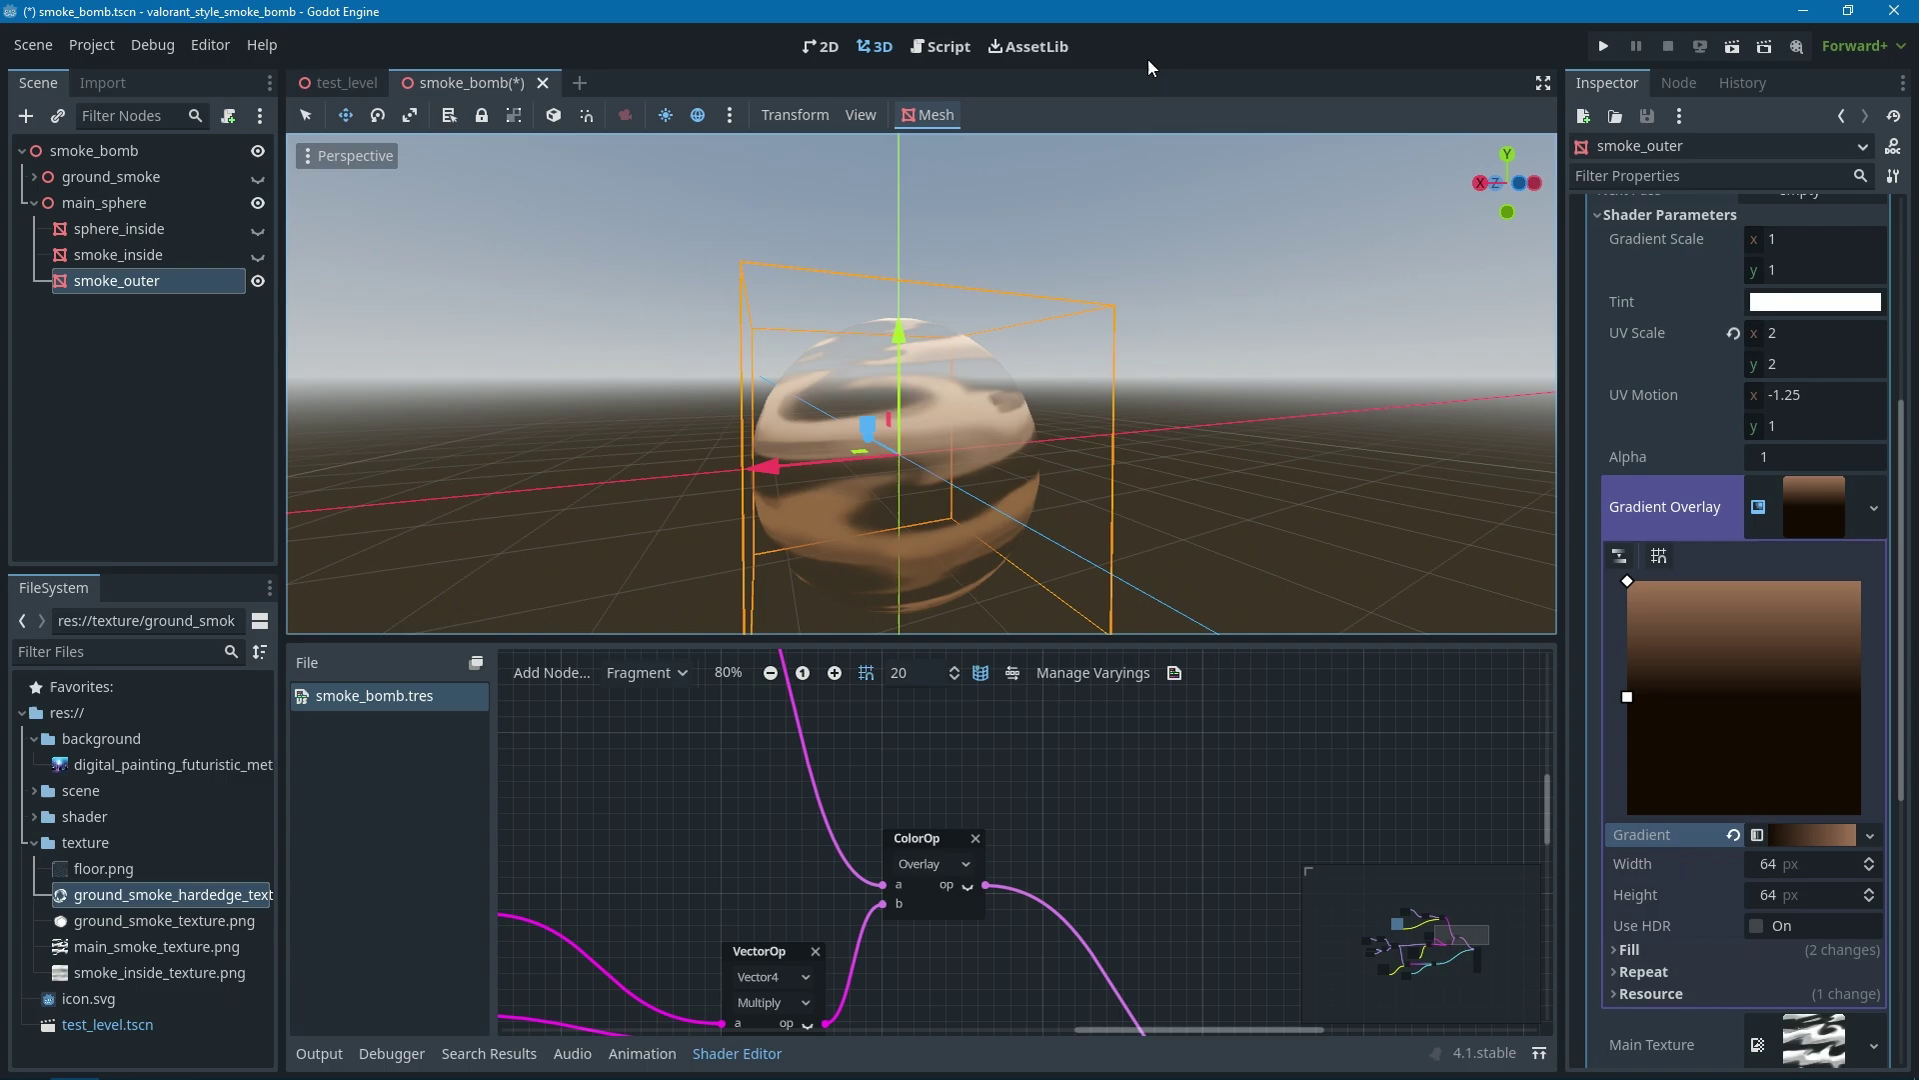
key("ctrl+s")
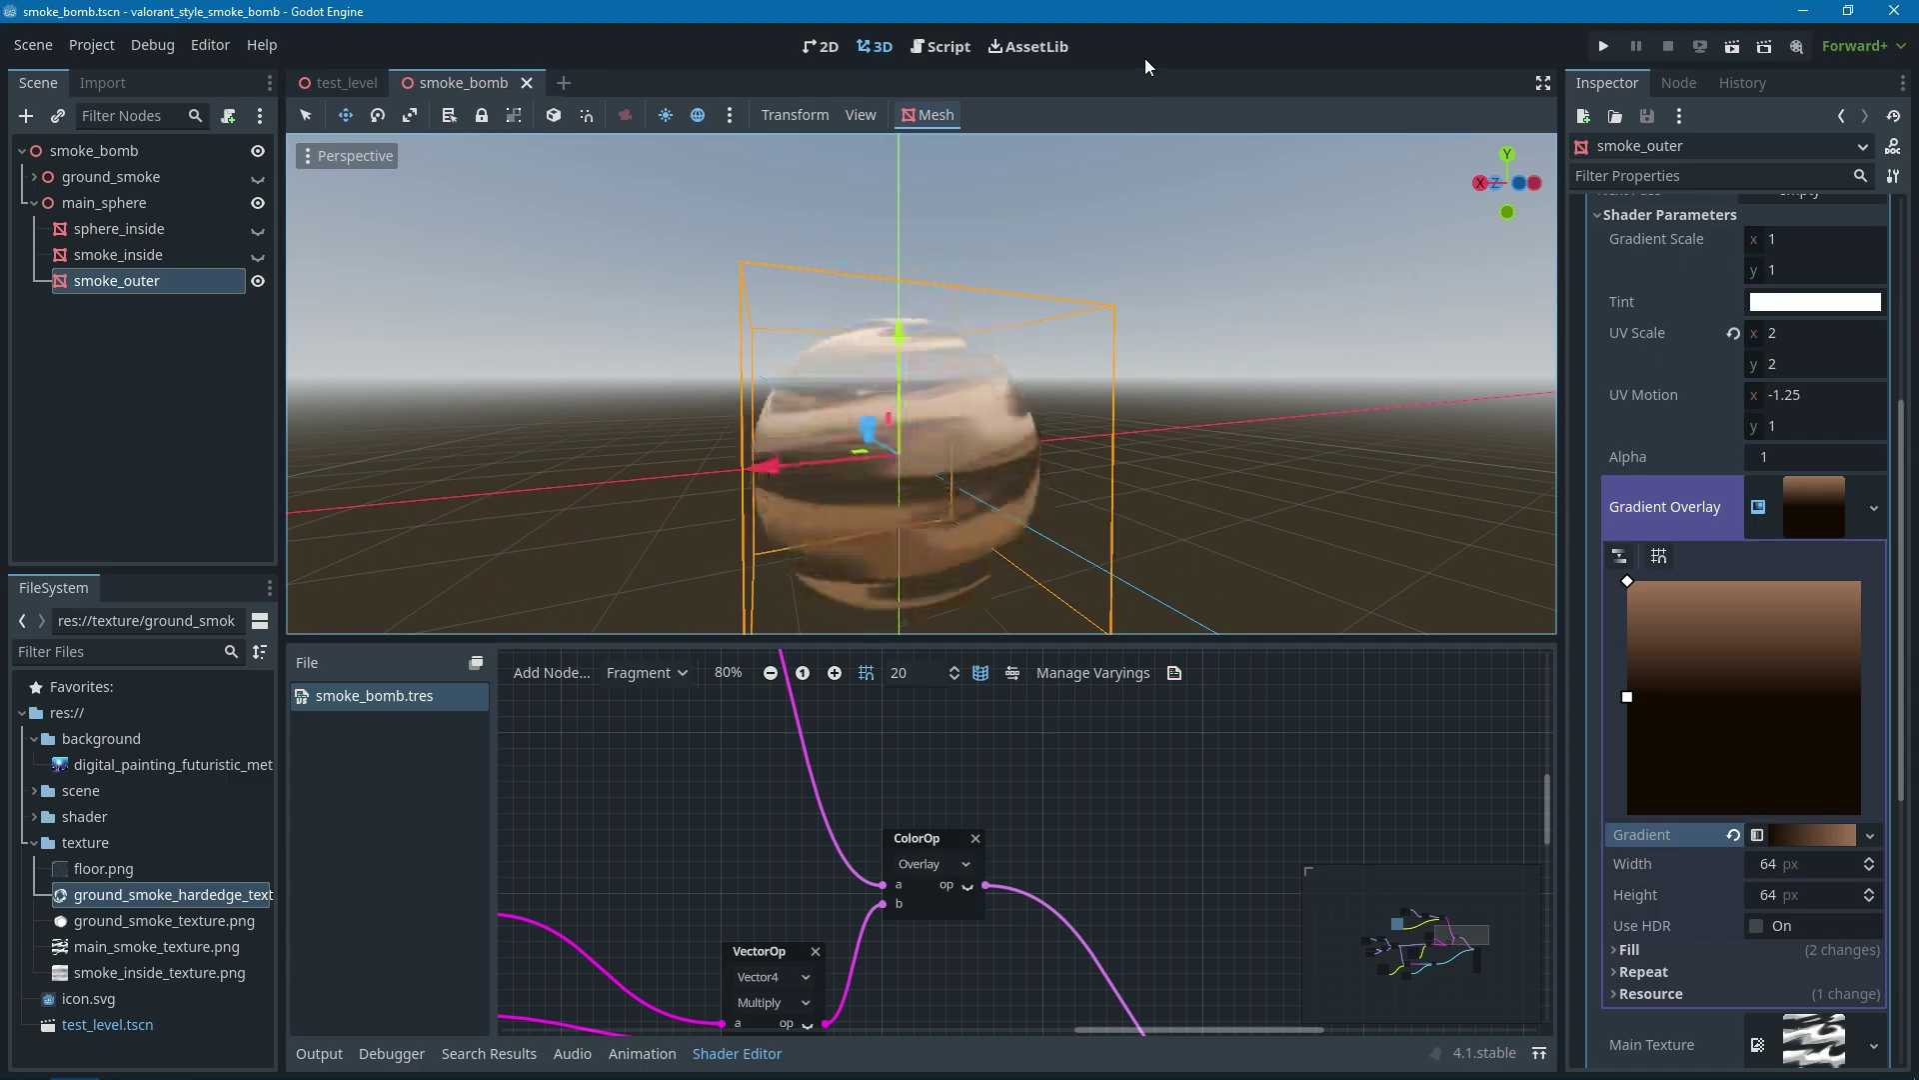
- Make all sphere layers and ground_smoke visible again, collapse main_sphere, and save the scene
left_click(258, 255)
left_click(258, 229)
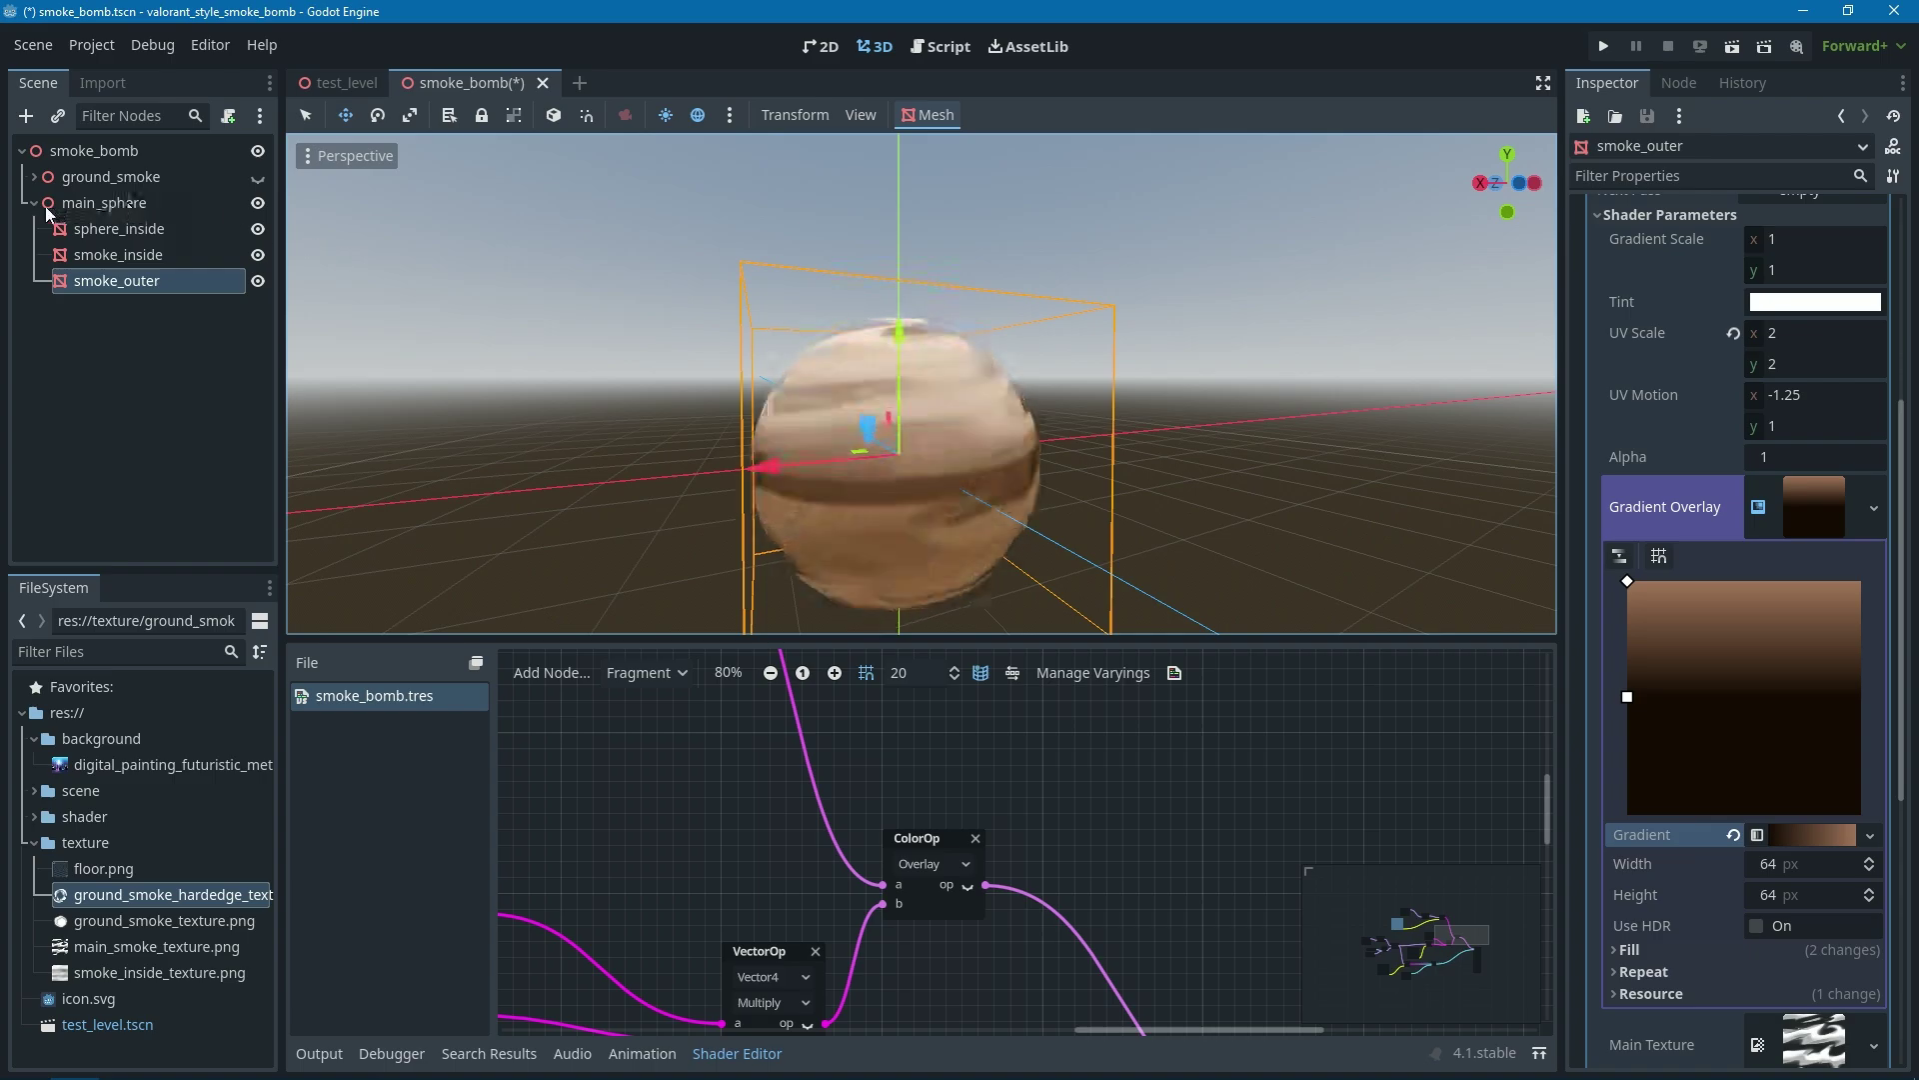
left_click(34, 203)
left_click(258, 177)
scroll(1017, 418, "up", 1)
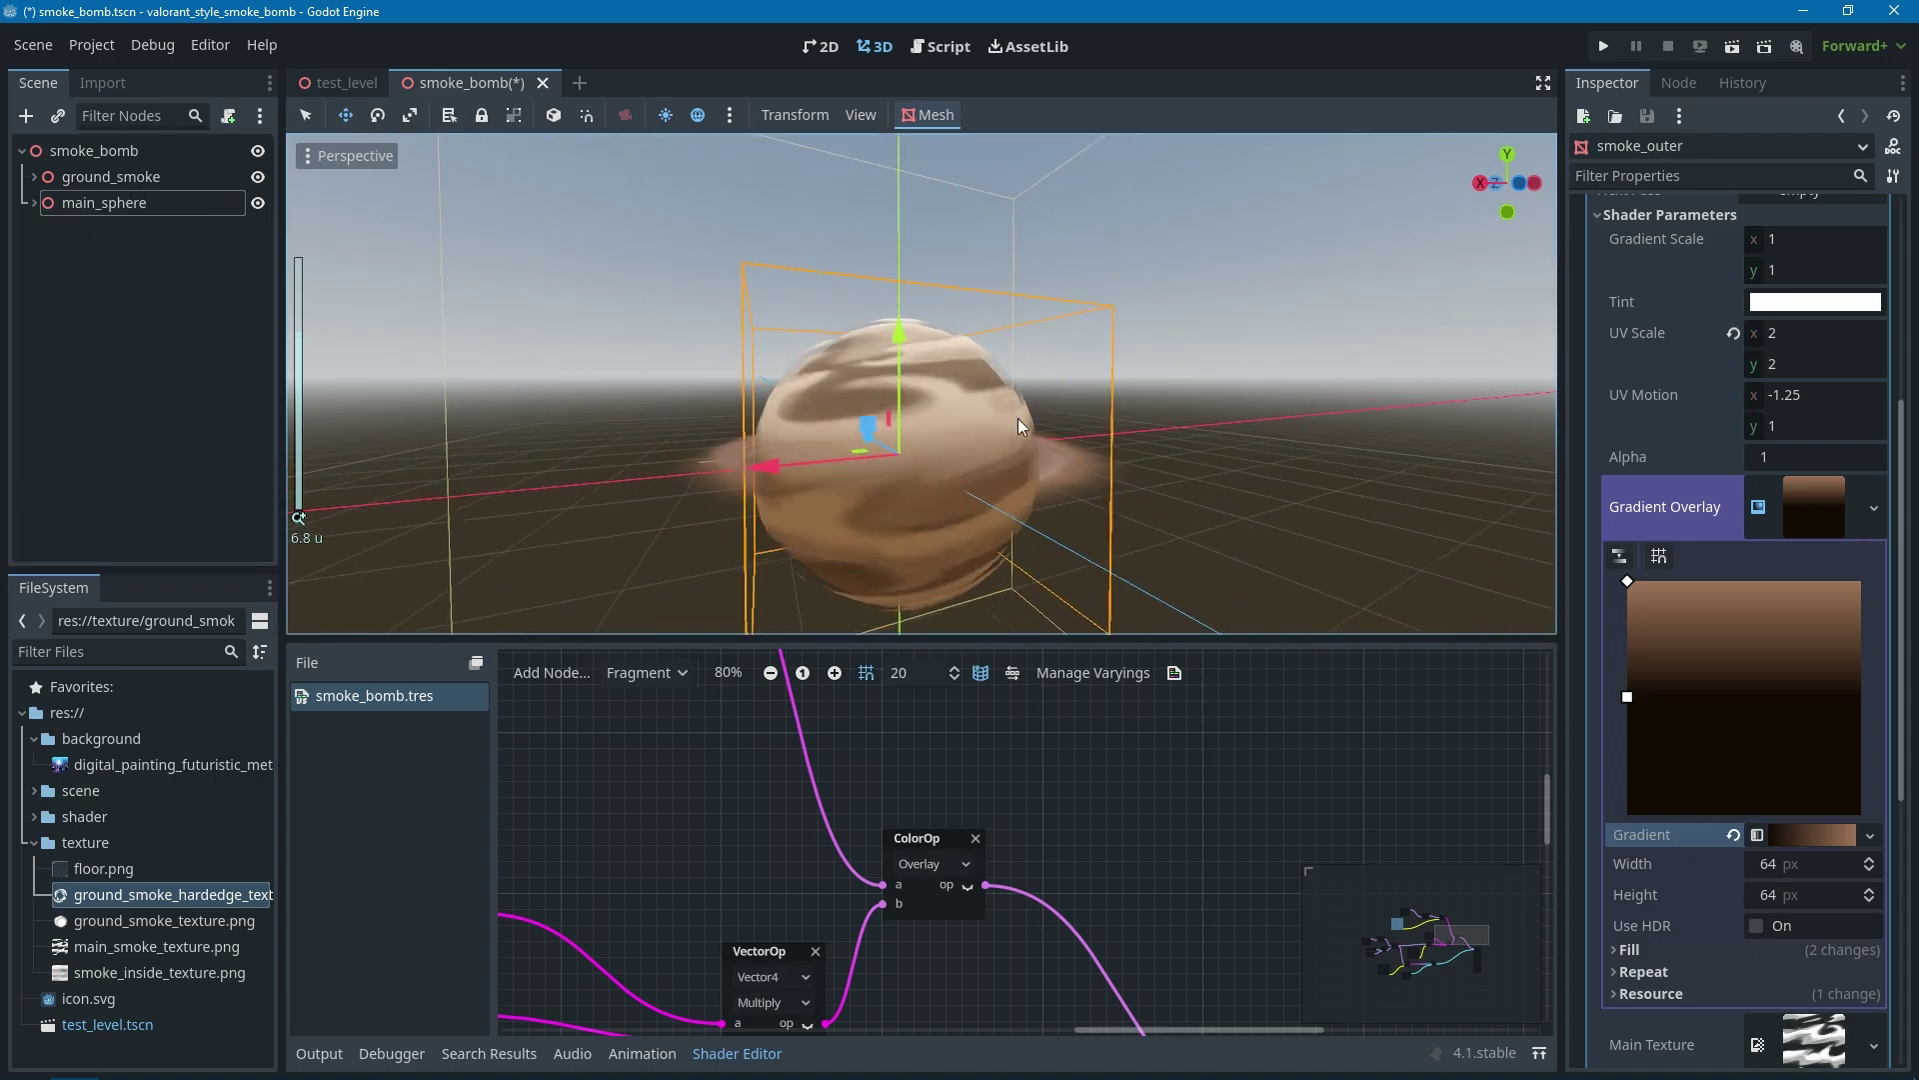
middle_click_drag(1017, 418, 1022, 448)
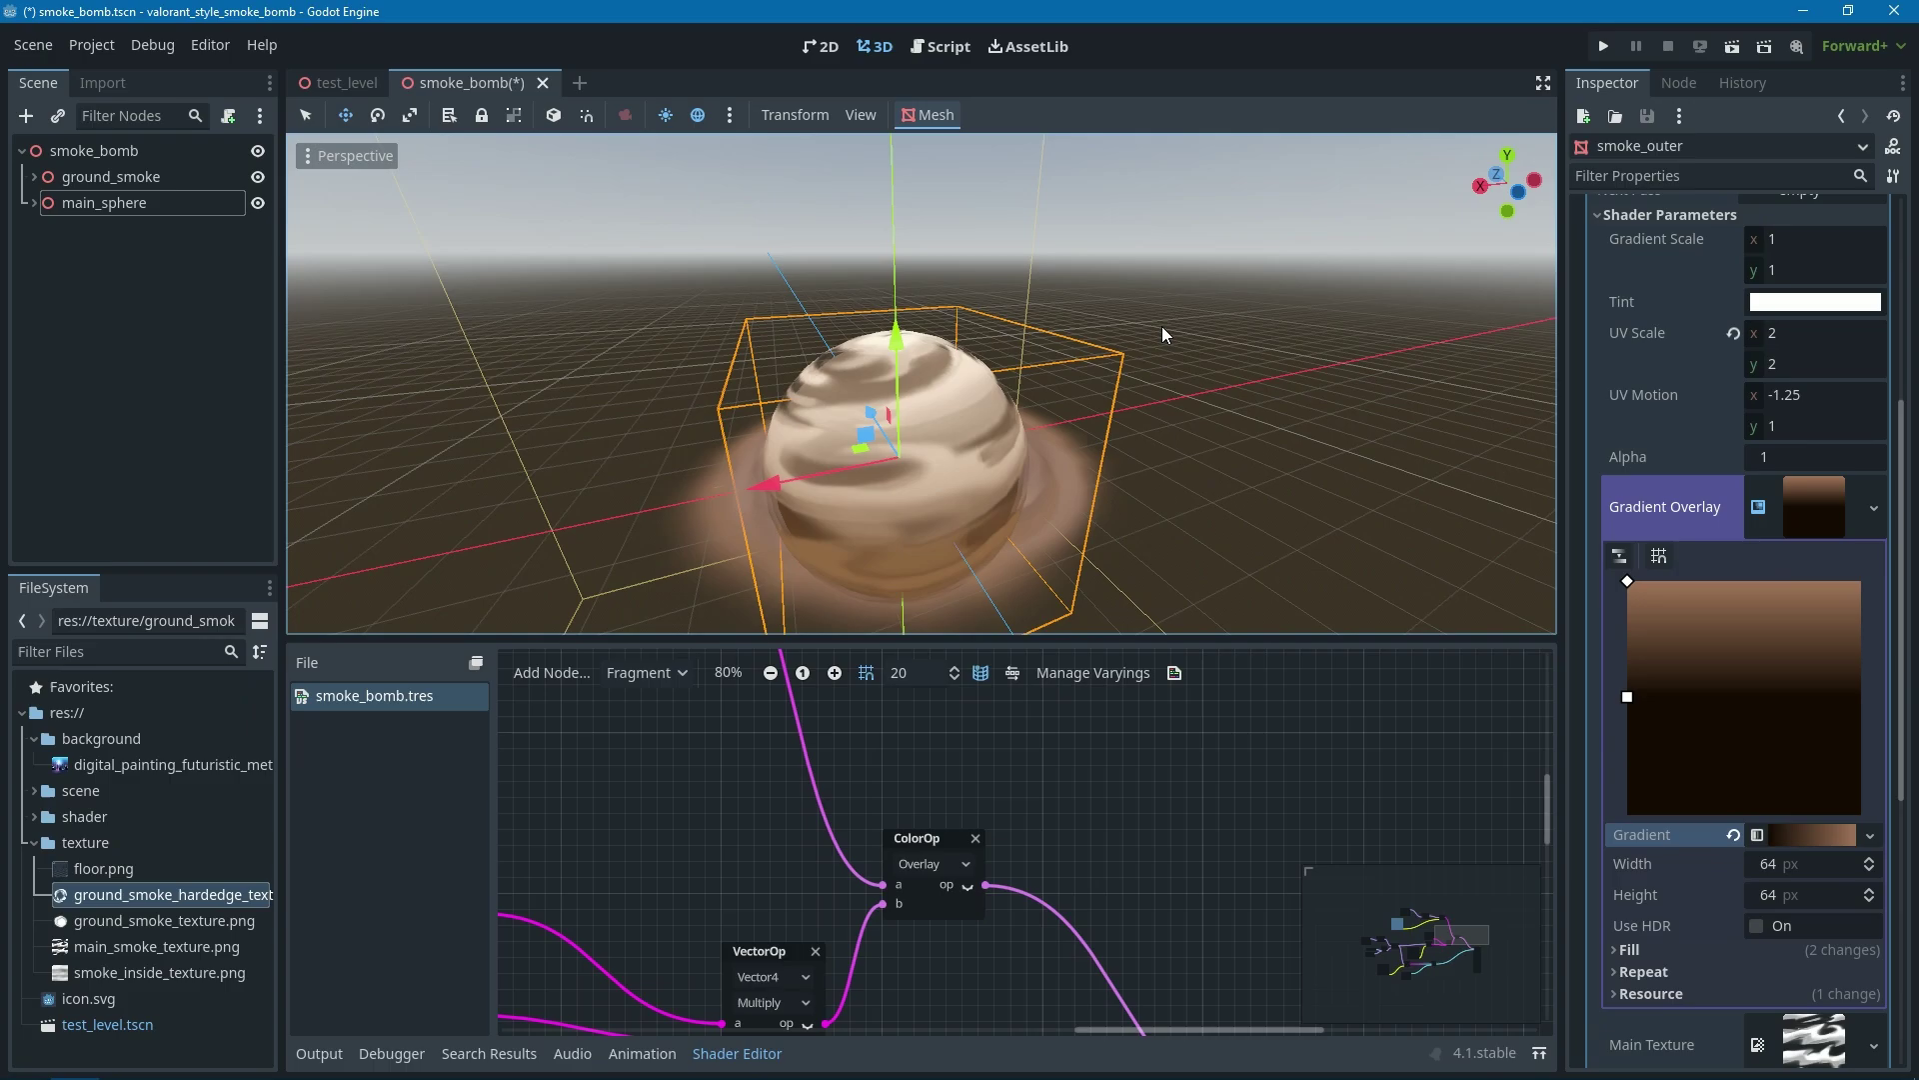
key("ctrl+s")
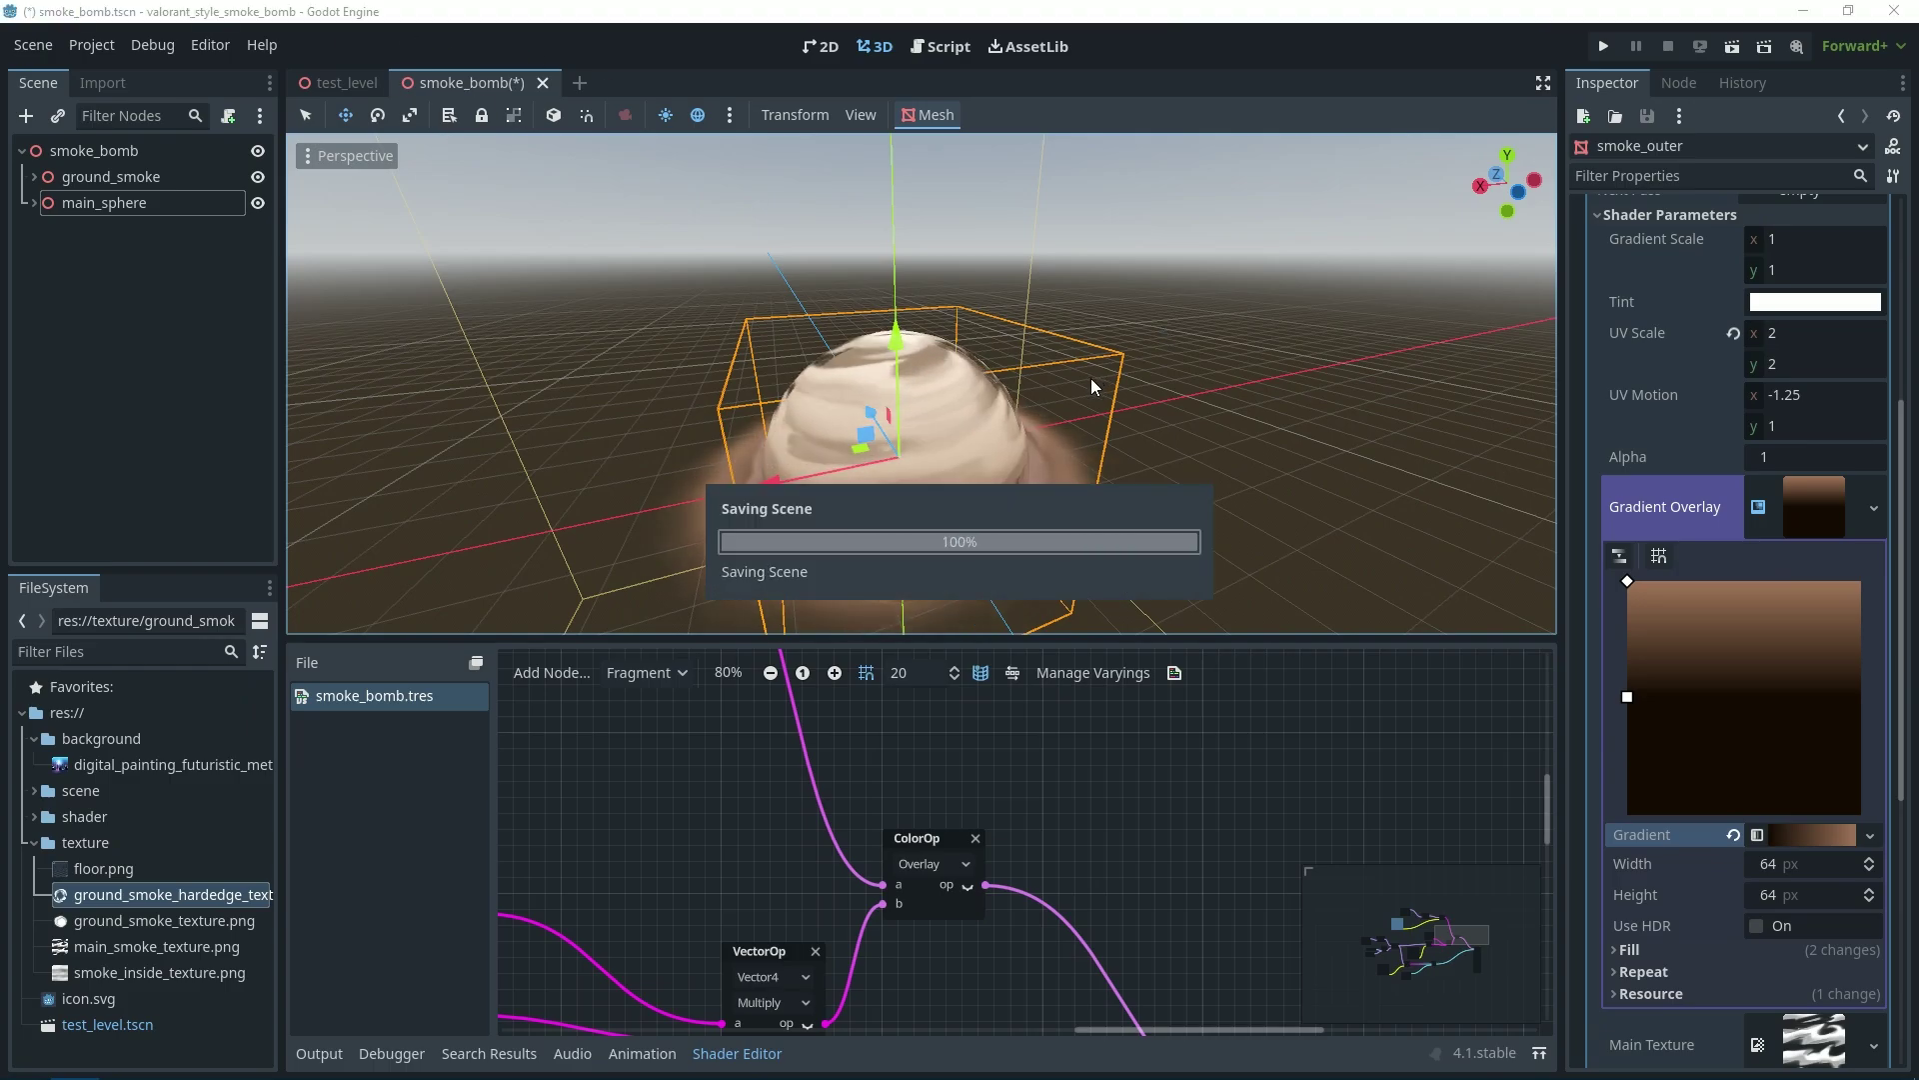
scroll(956, 412, "up", 3)
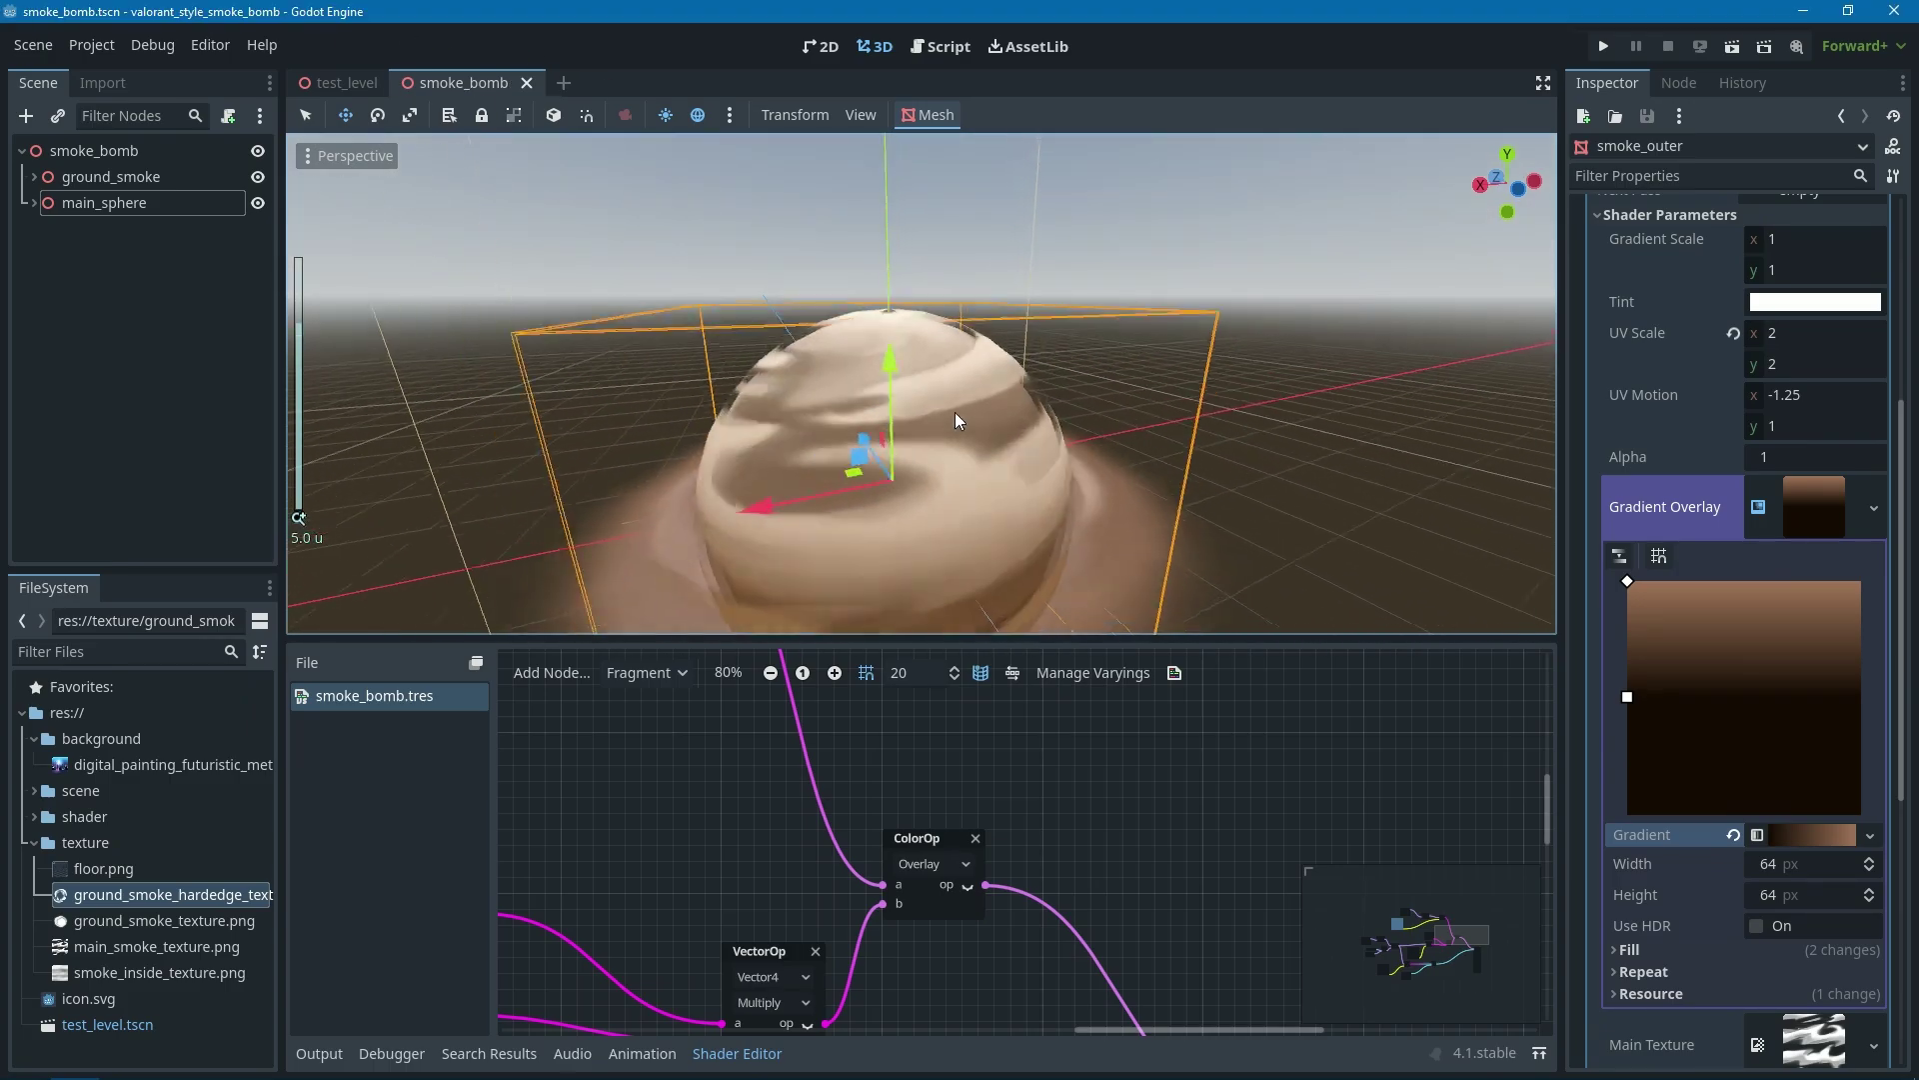
scroll(957, 404, "down", 2)
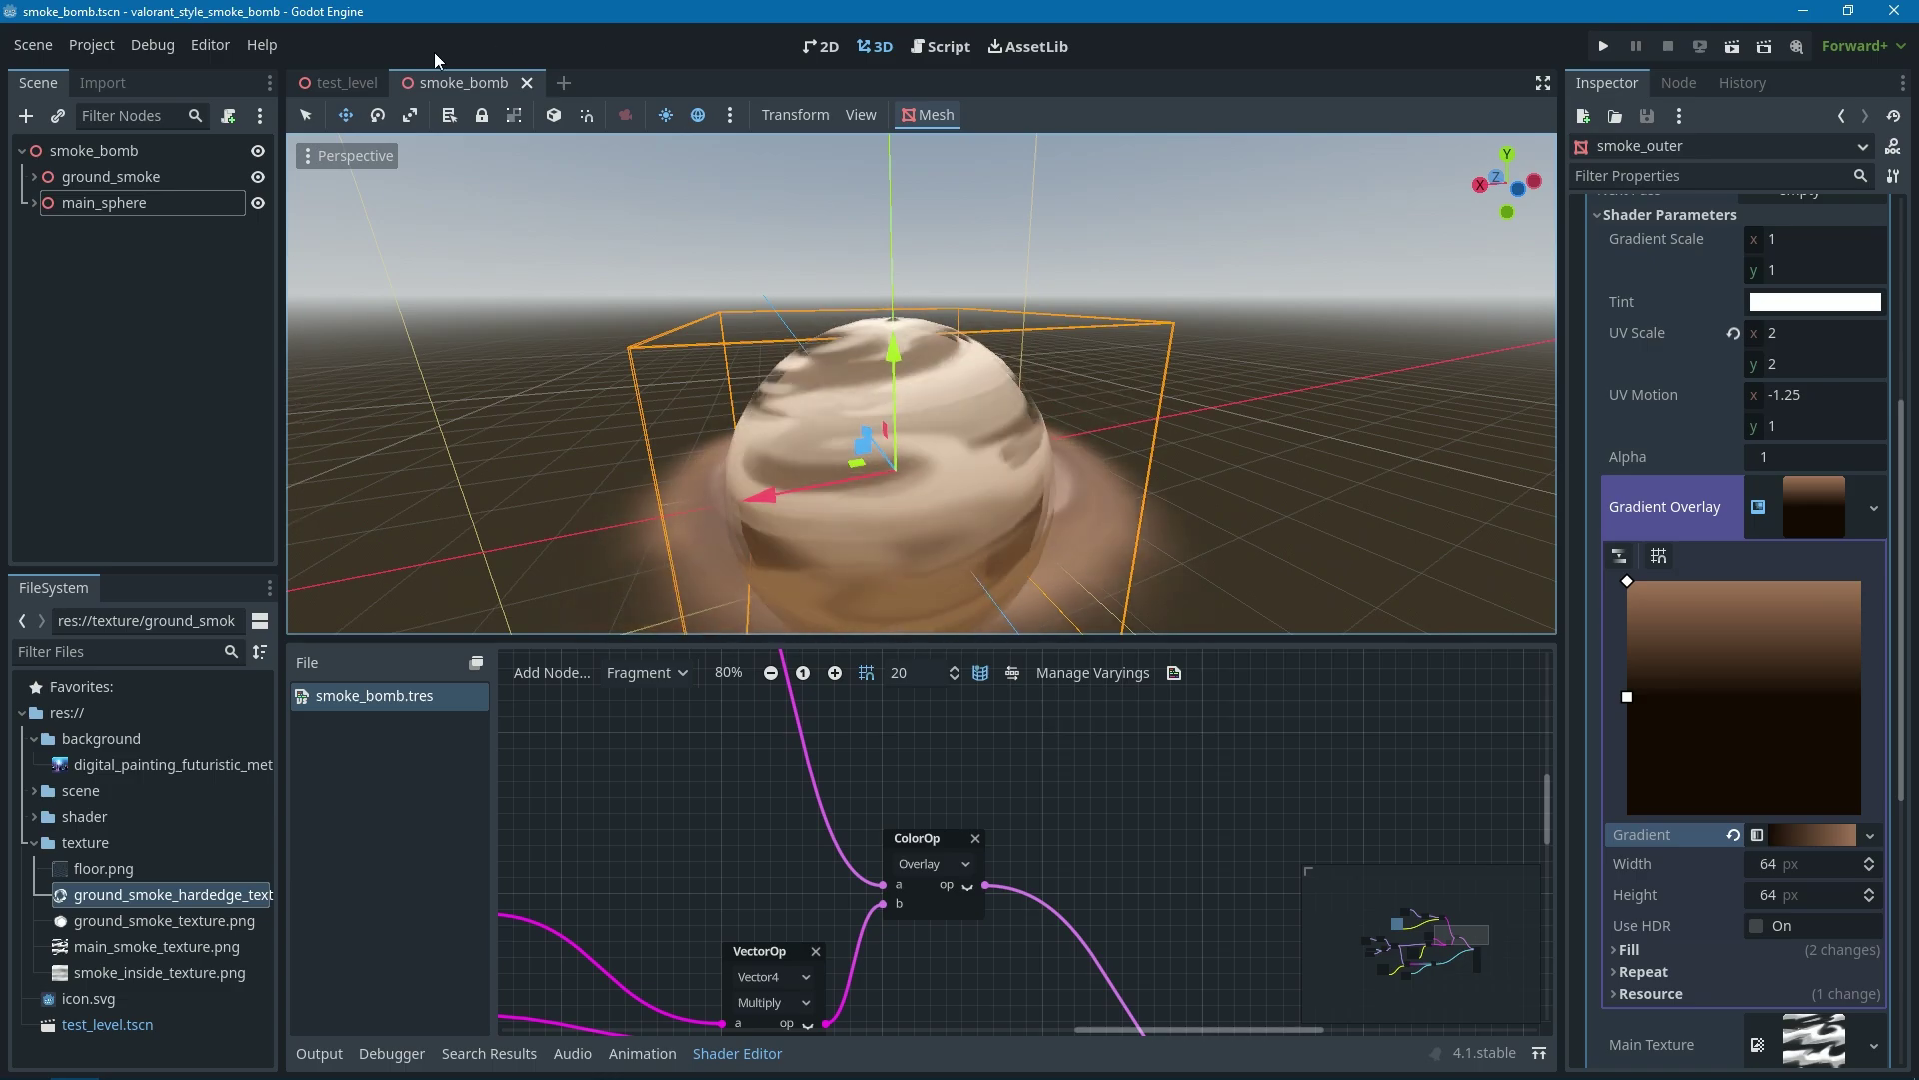
- Compare the smoke bomb in test_level against the smoke_bomb scene, ending in smoke_bomb
left_click(354, 85)
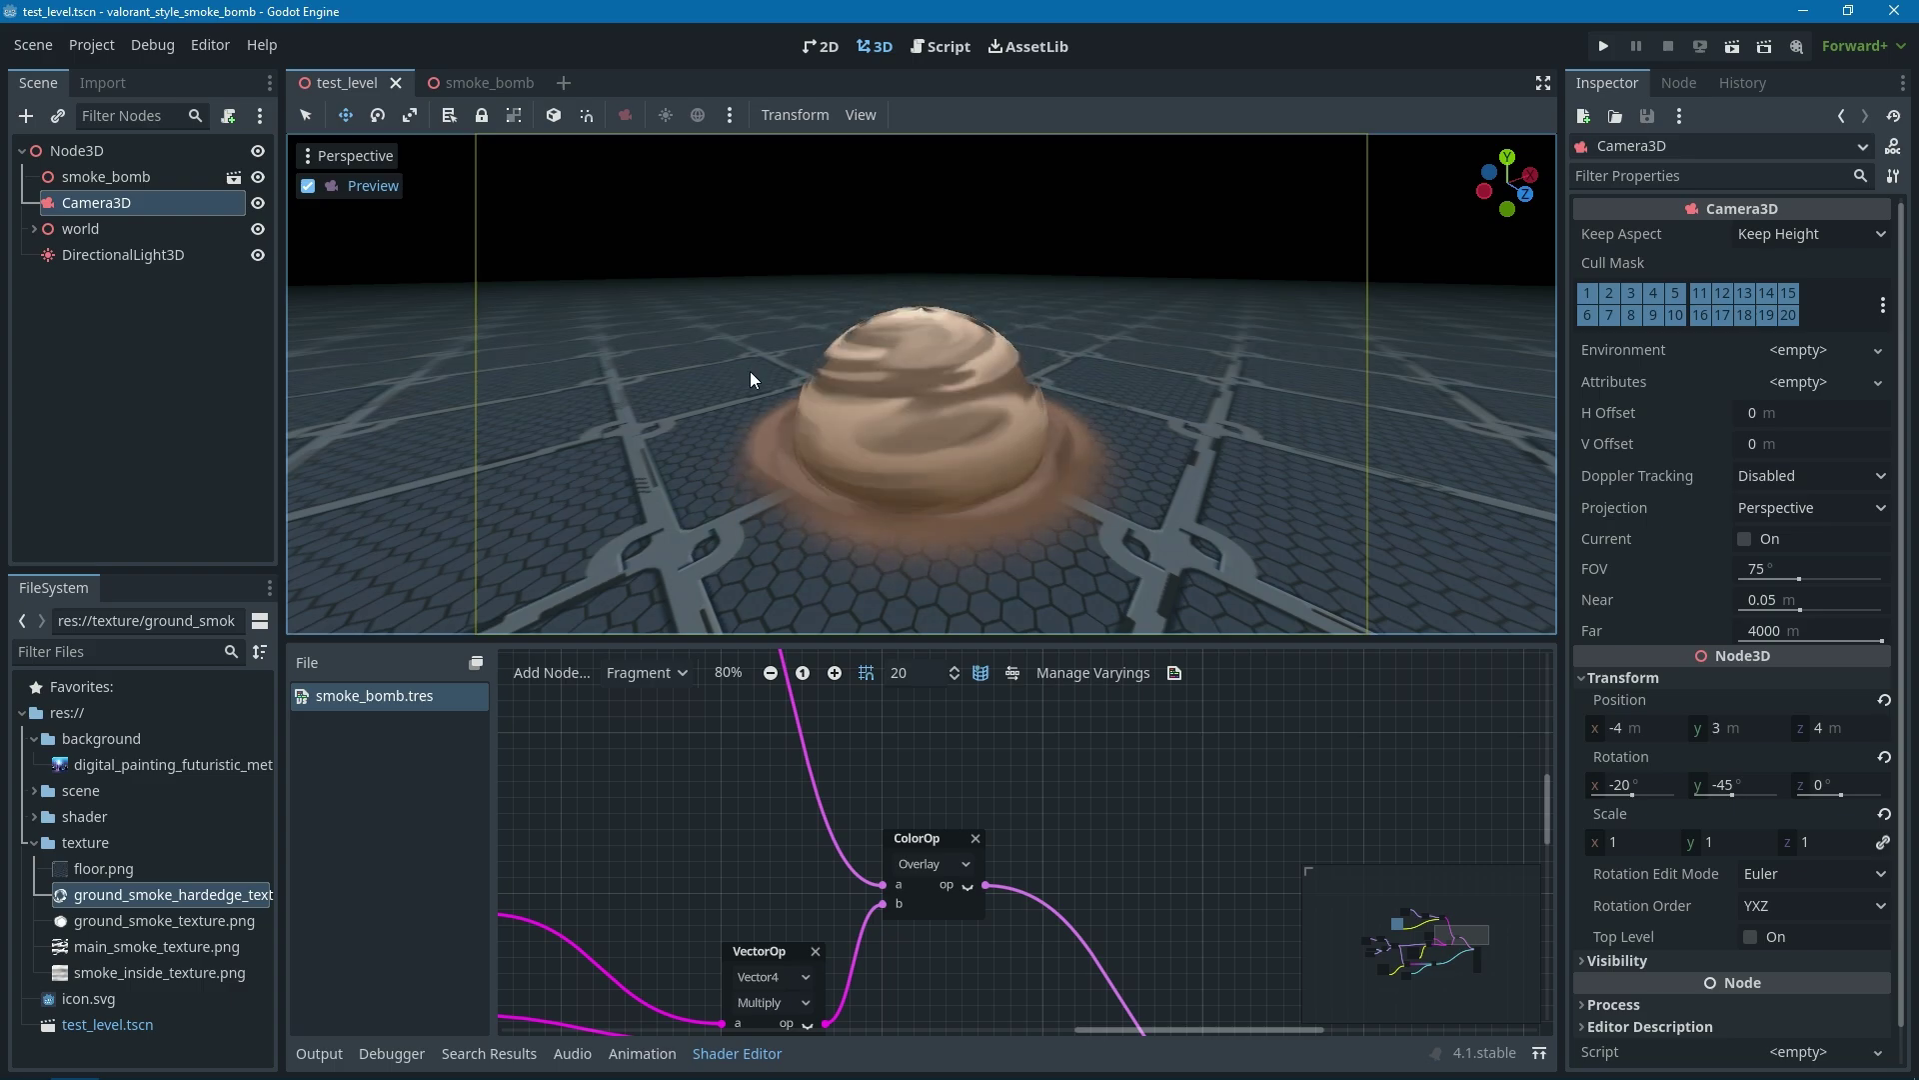
left_click(495, 84)
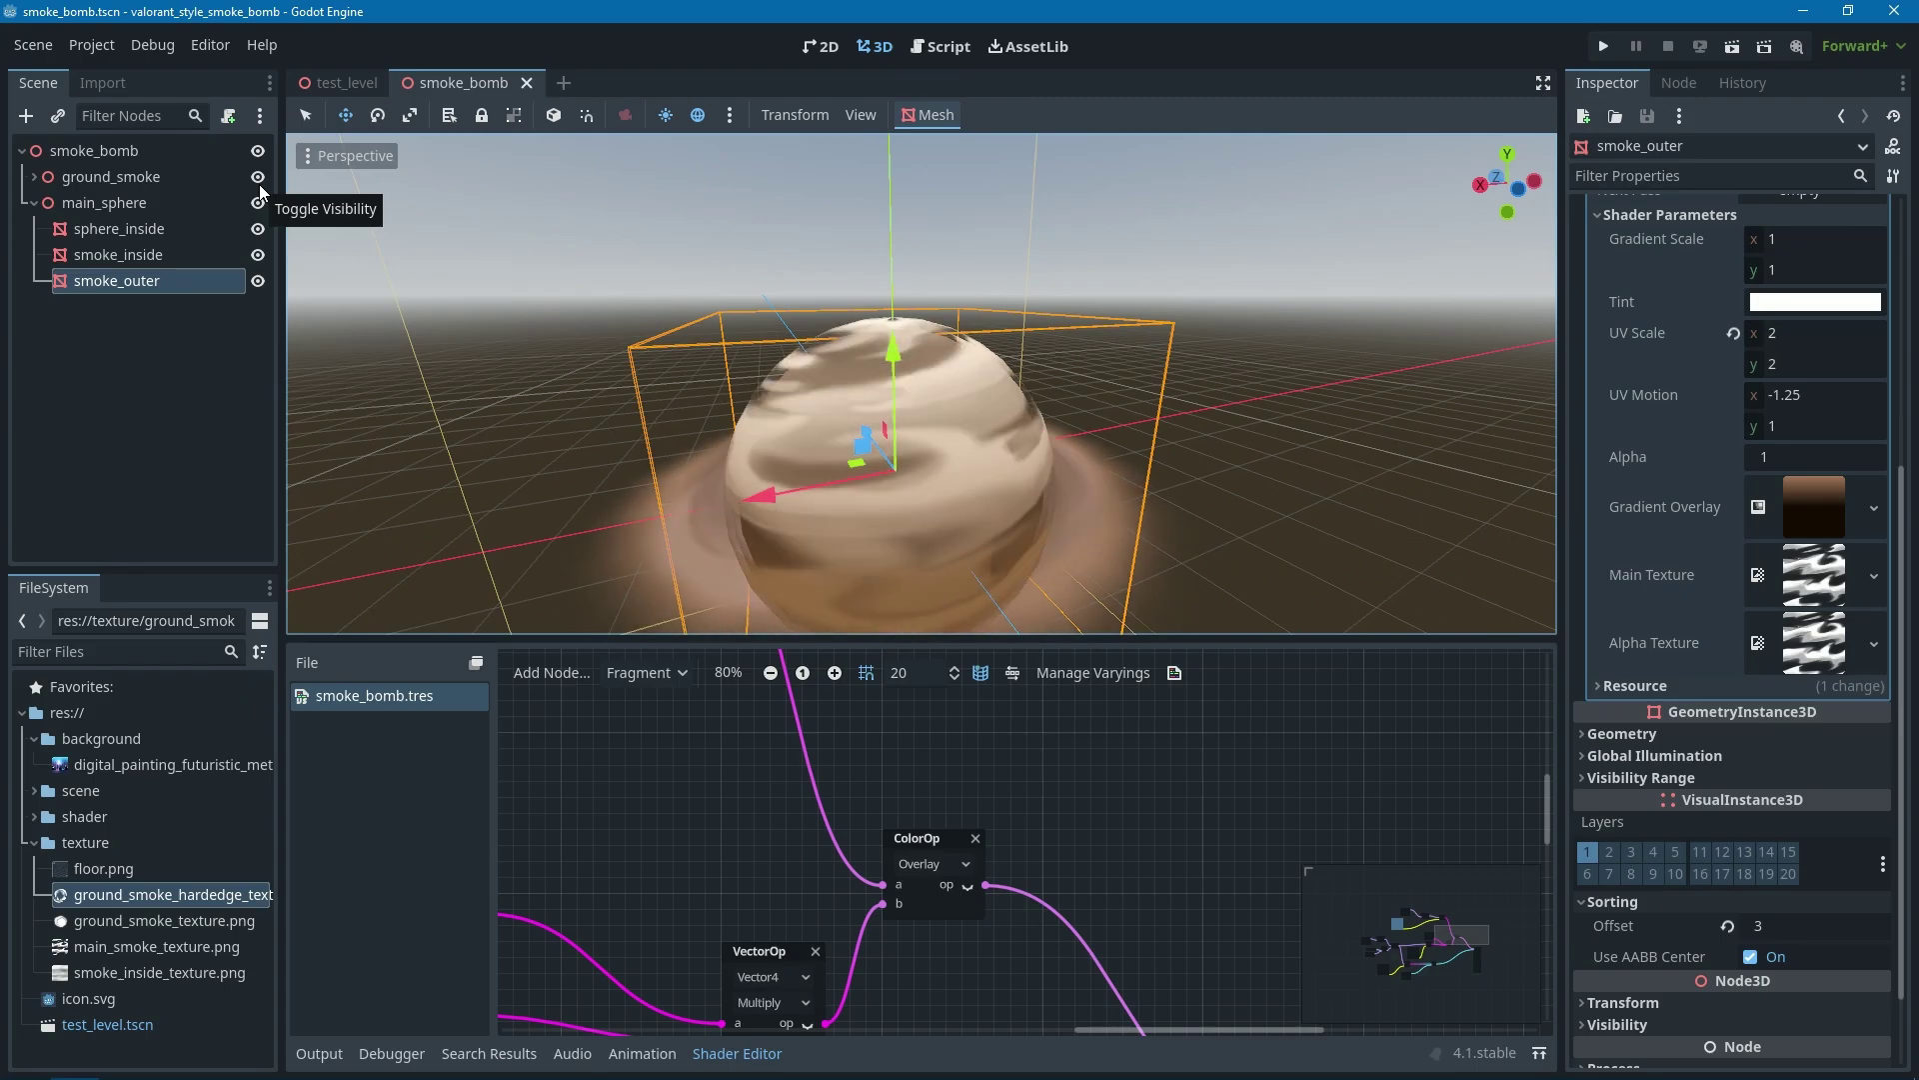
left_click(359, 85)
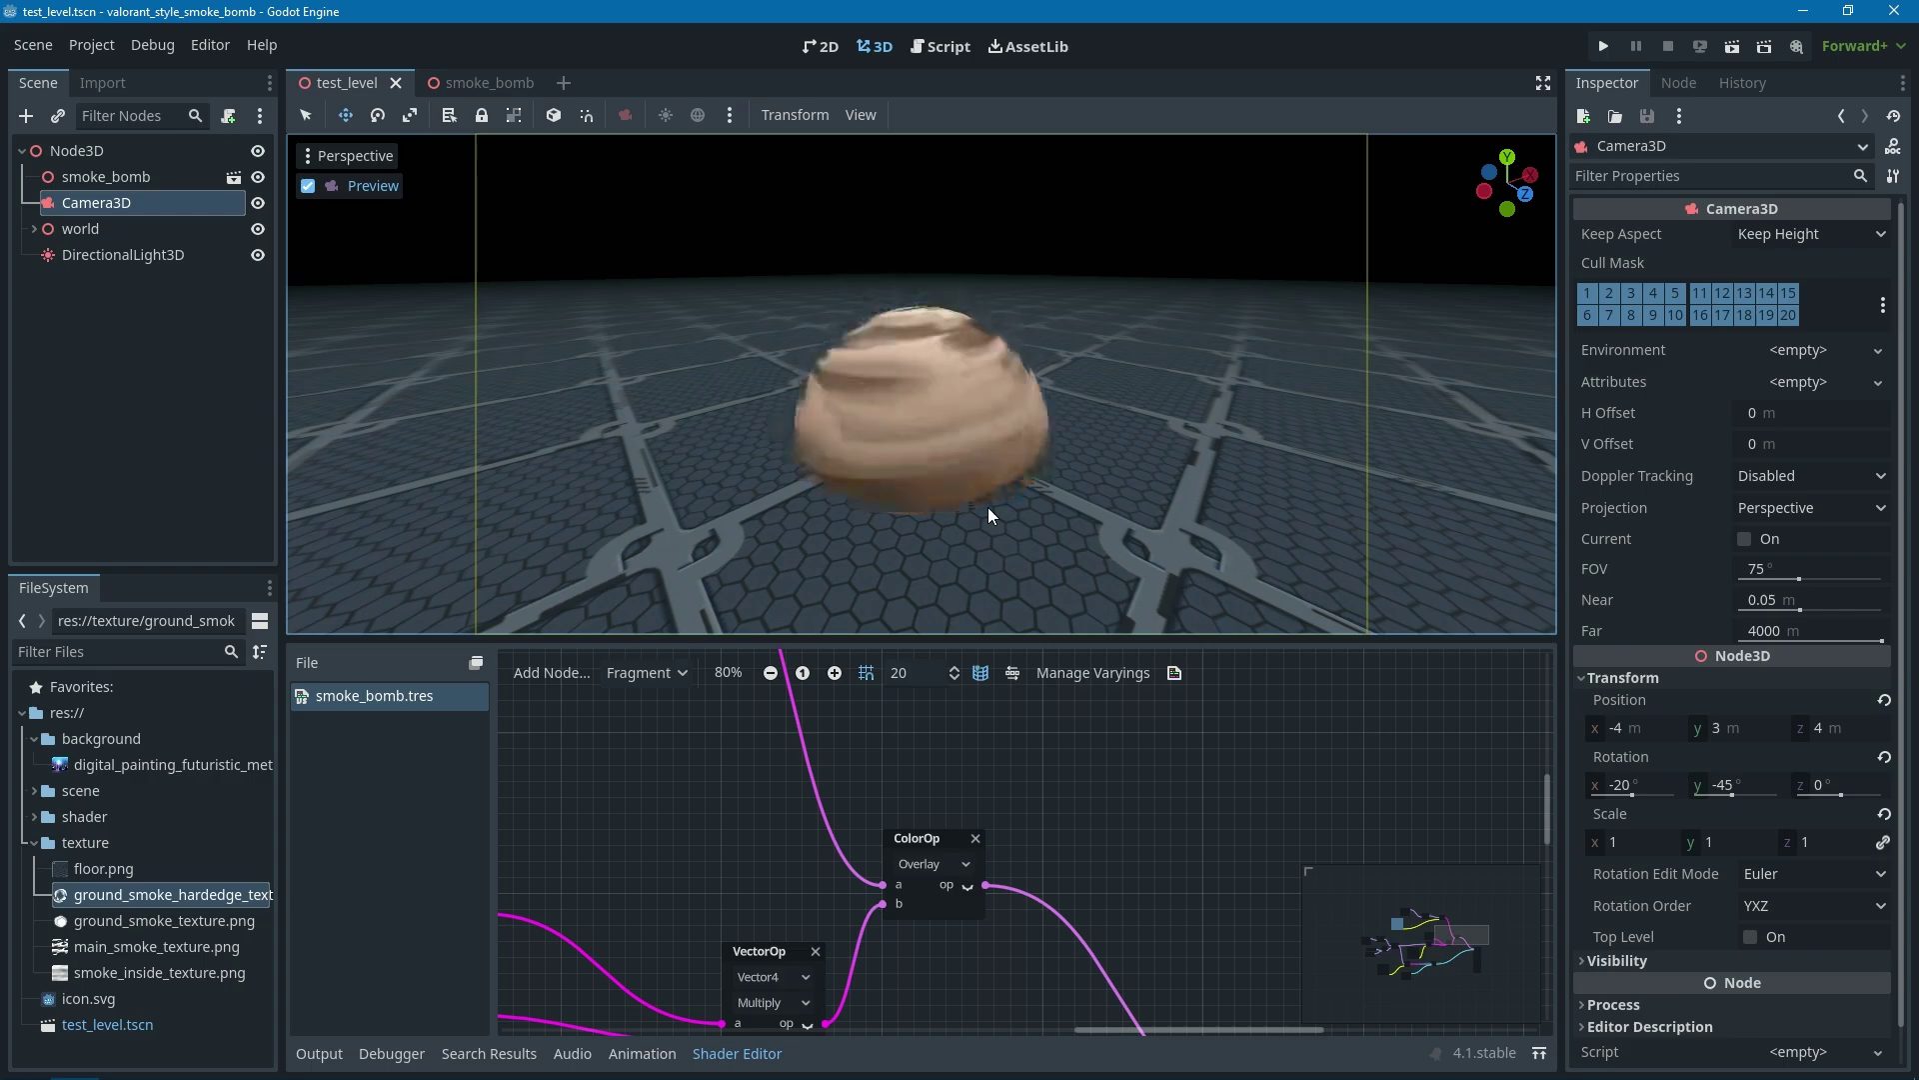
left_click(489, 78)
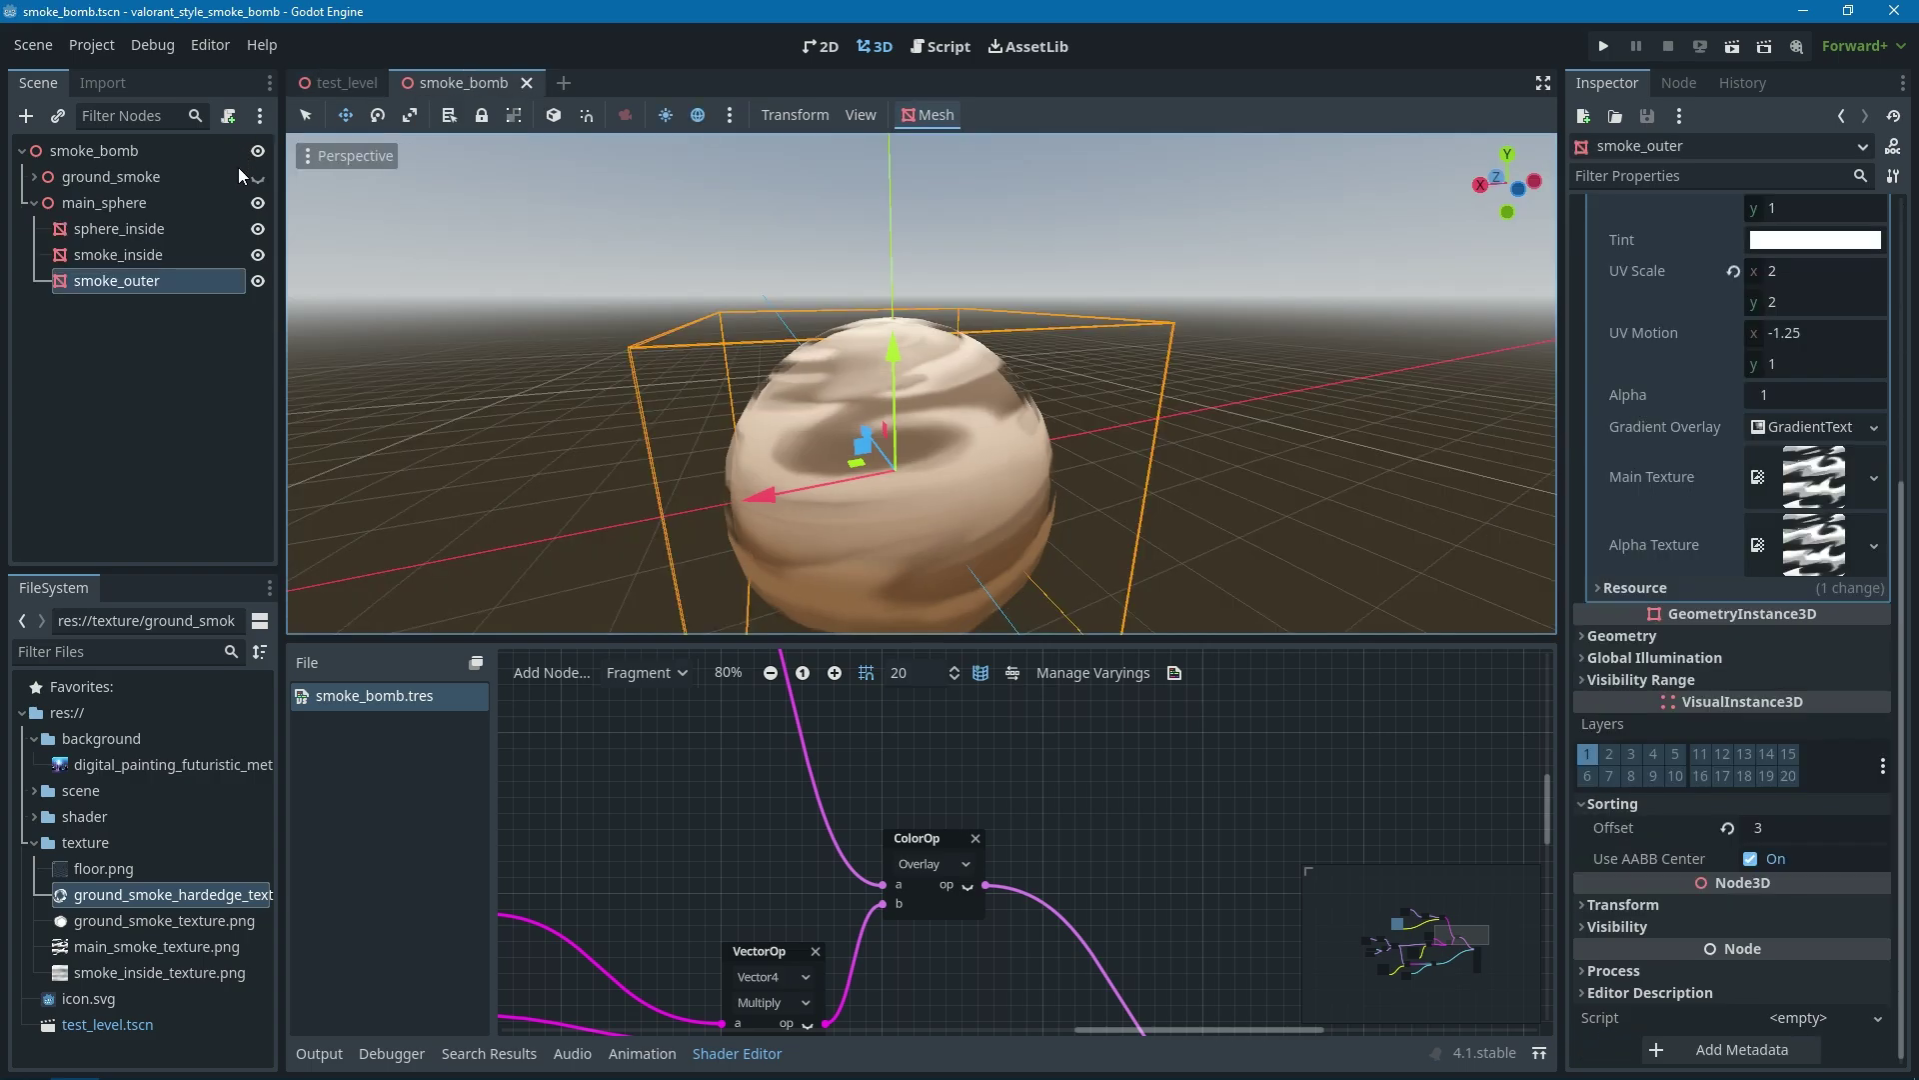
scroll(458, 176, "down", 5)
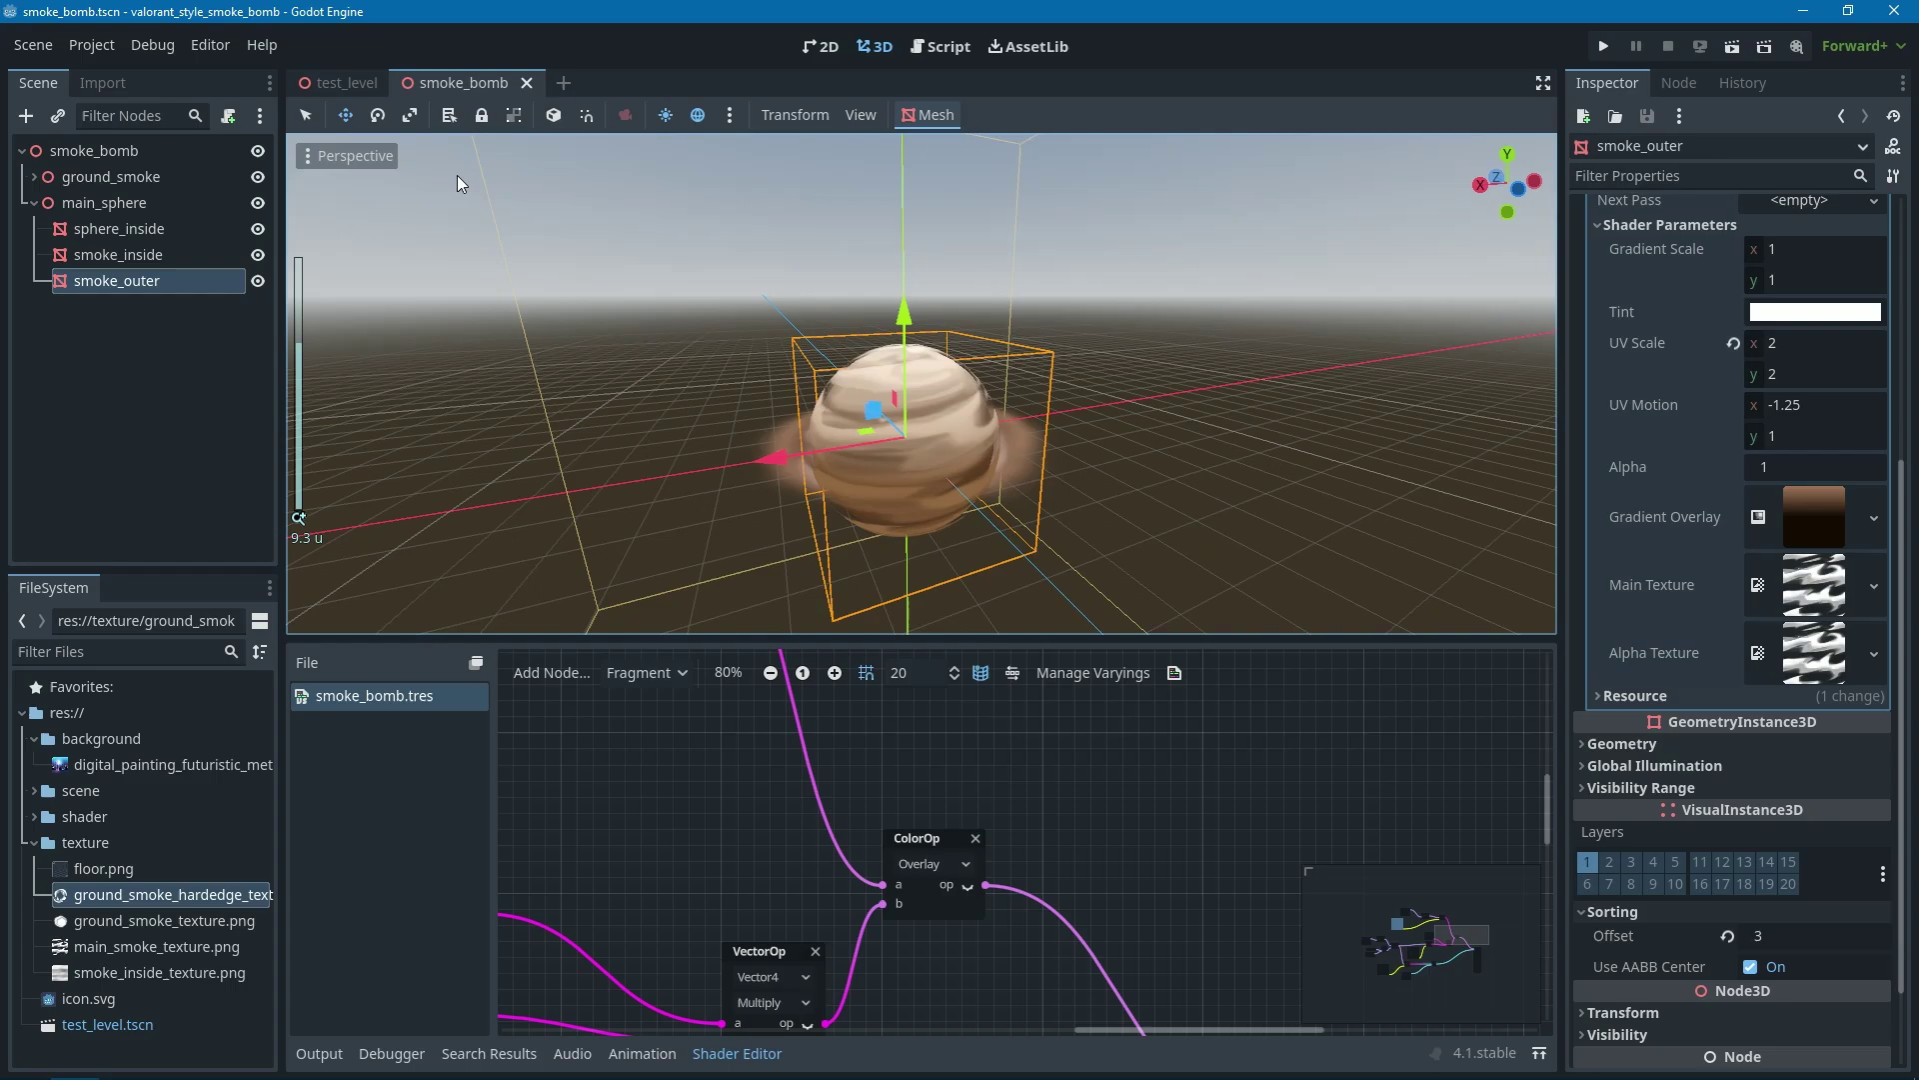
left_click(353, 92)
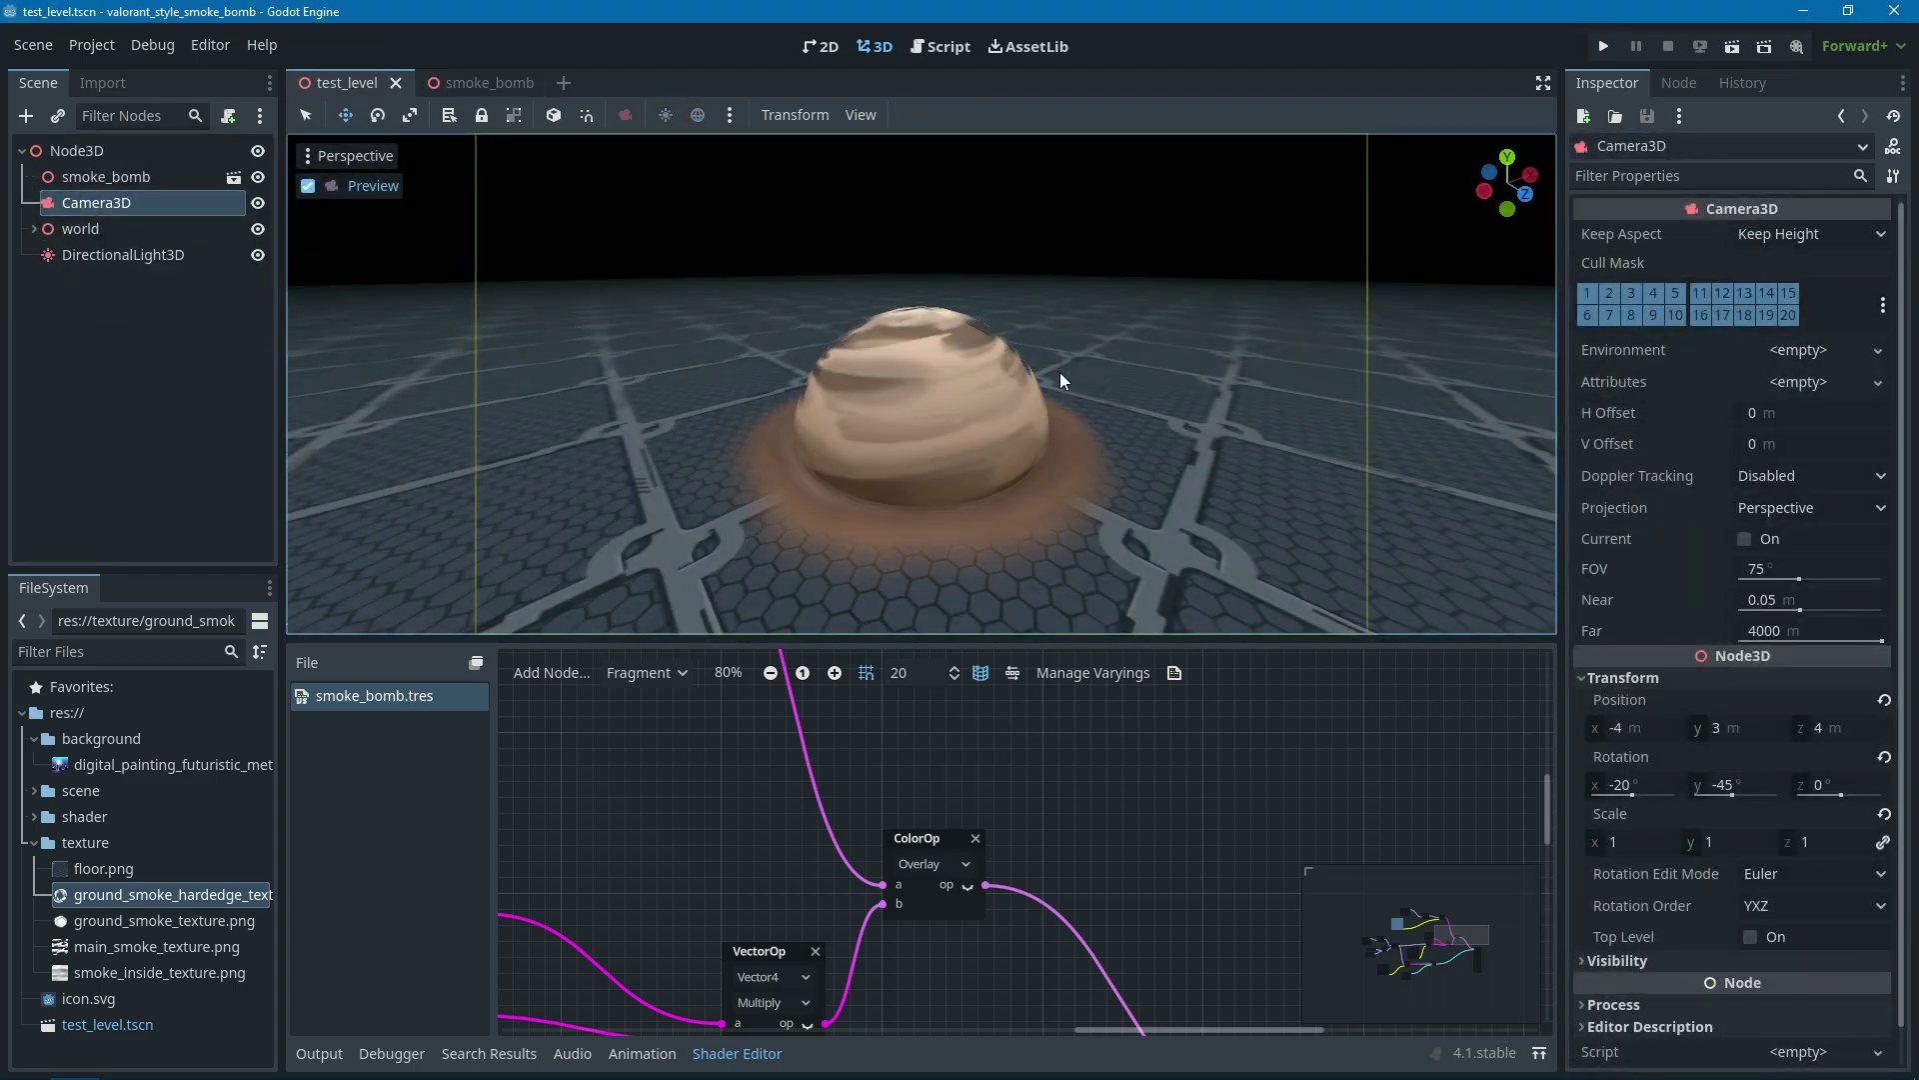
left_click(482, 82)
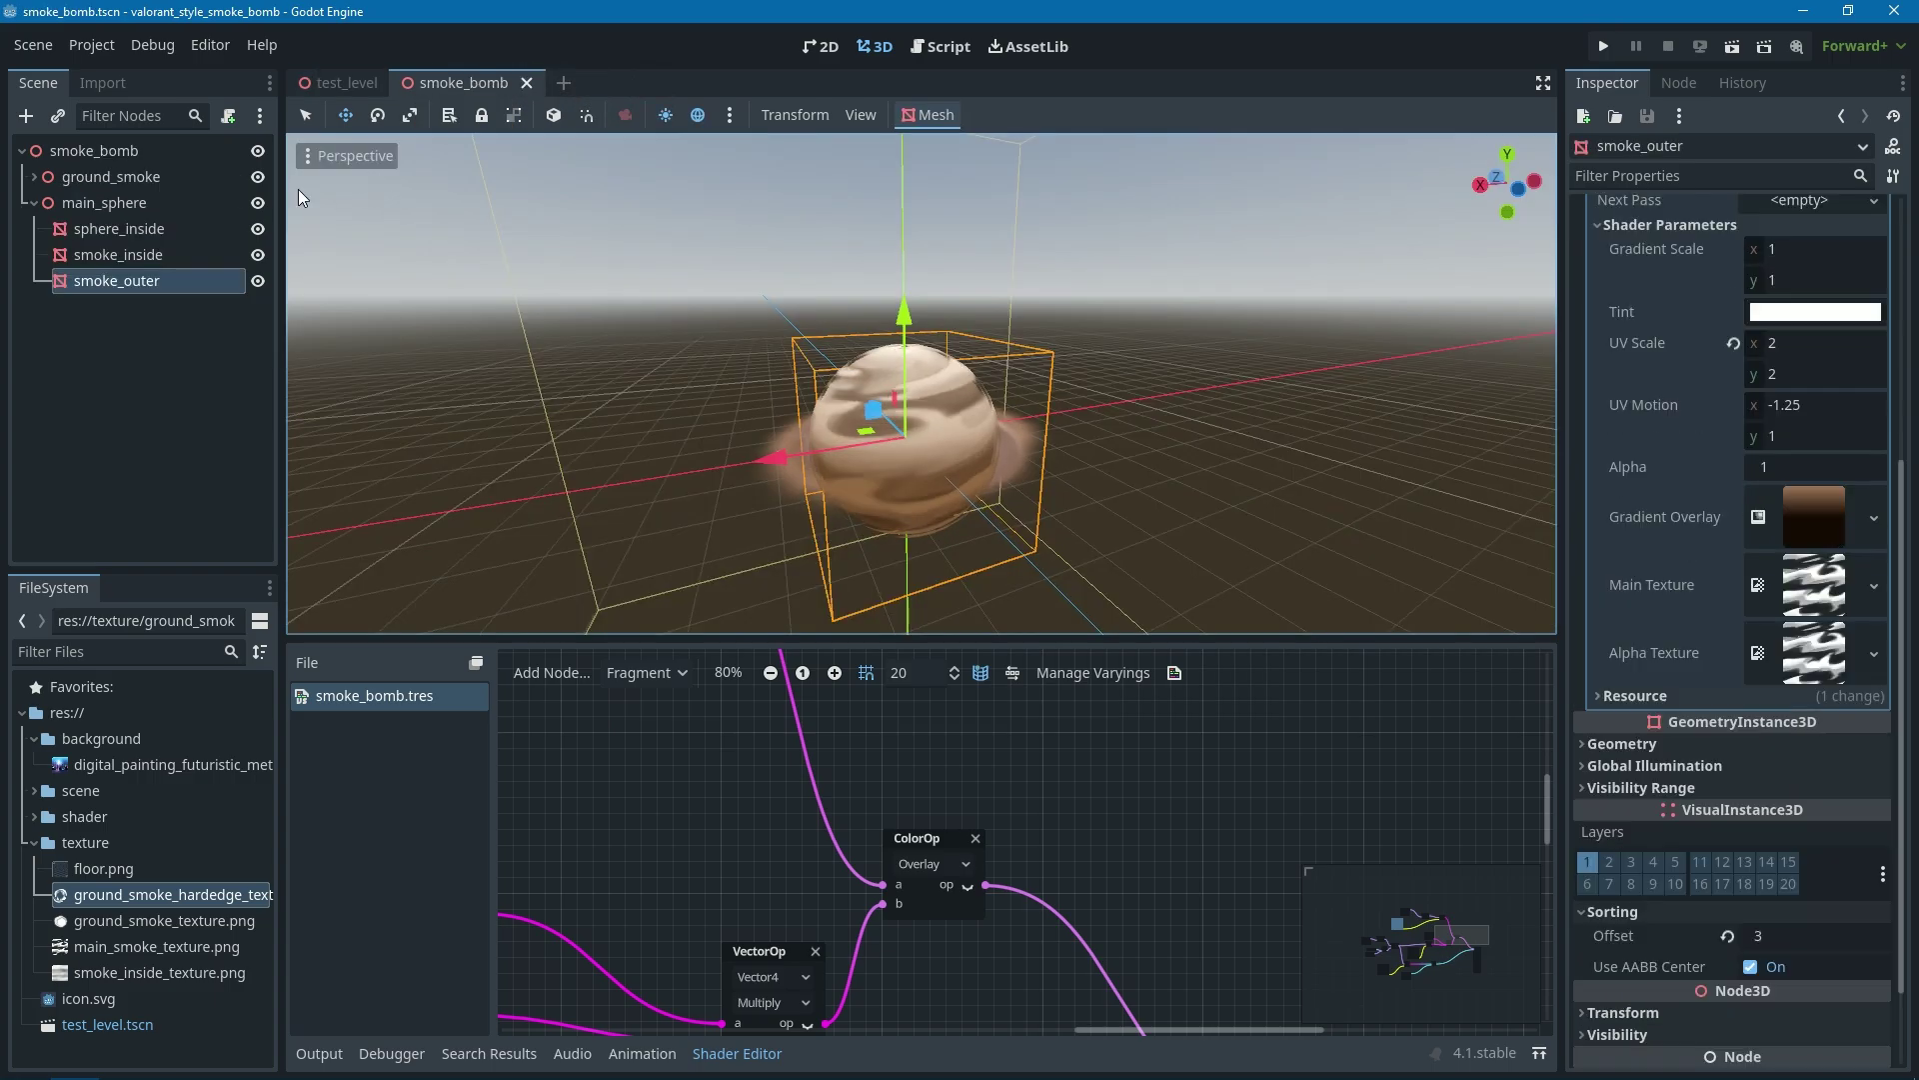
left_click(35, 203)
- Expand ground_smoke and inspect the ground_dust_particle emitter
left_click(35, 177)
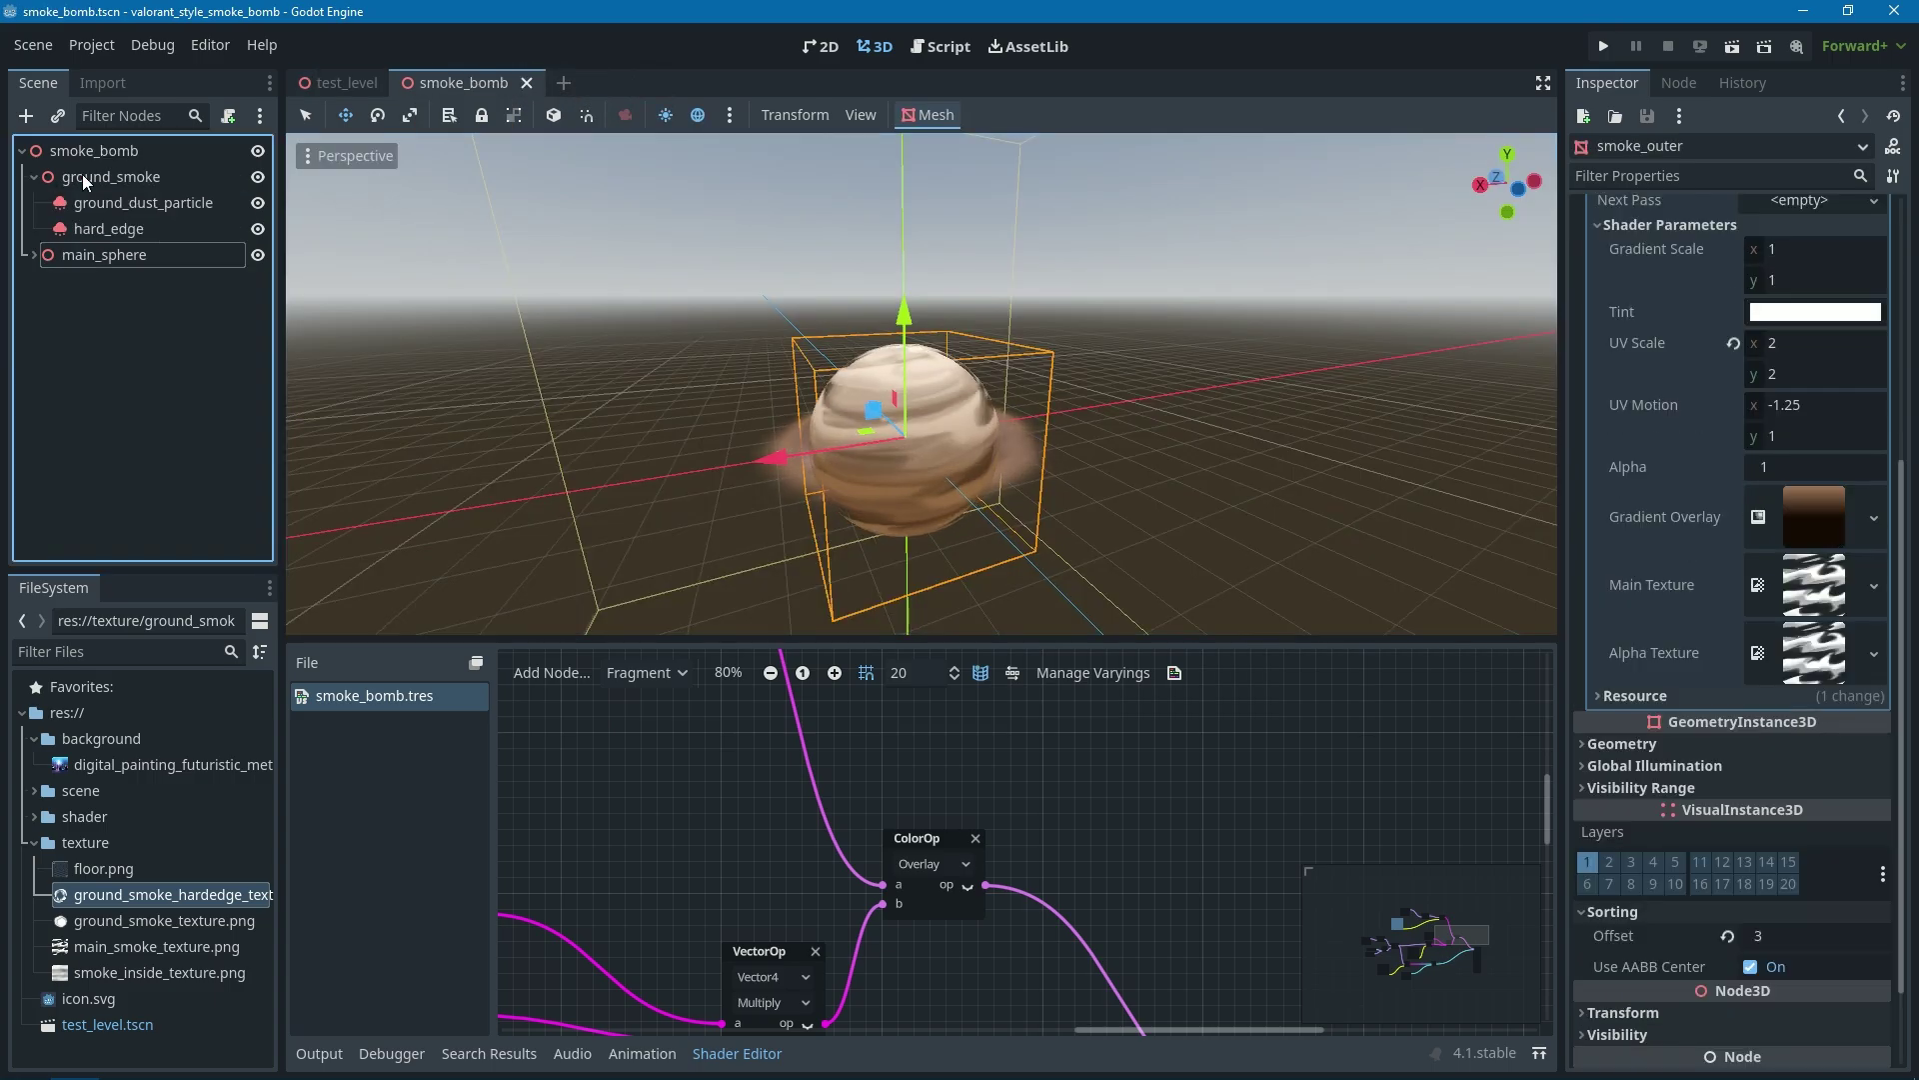
left_click(82, 176)
left_click(134, 202)
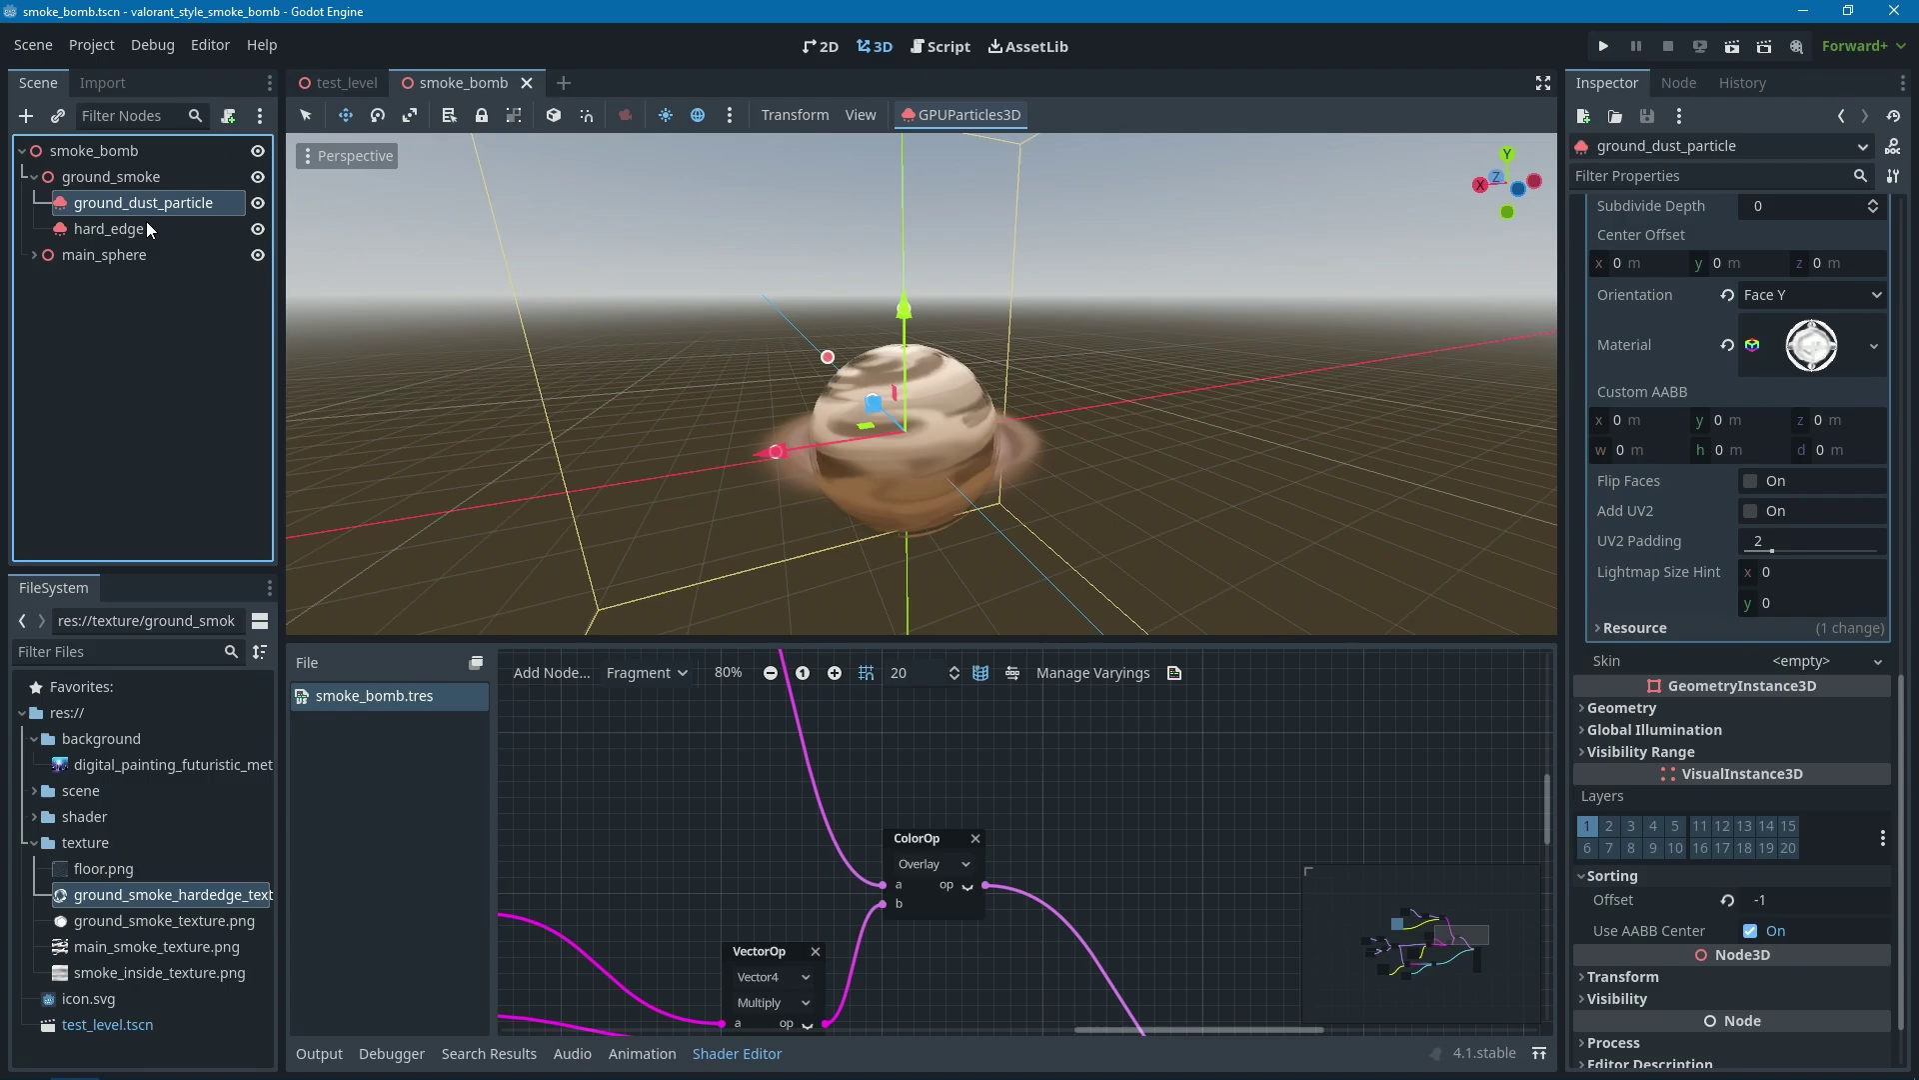
scroll(1090, 418, "down", 3)
scroll(1010, 436, "up", 5)
scroll(470, 314, "down", 2)
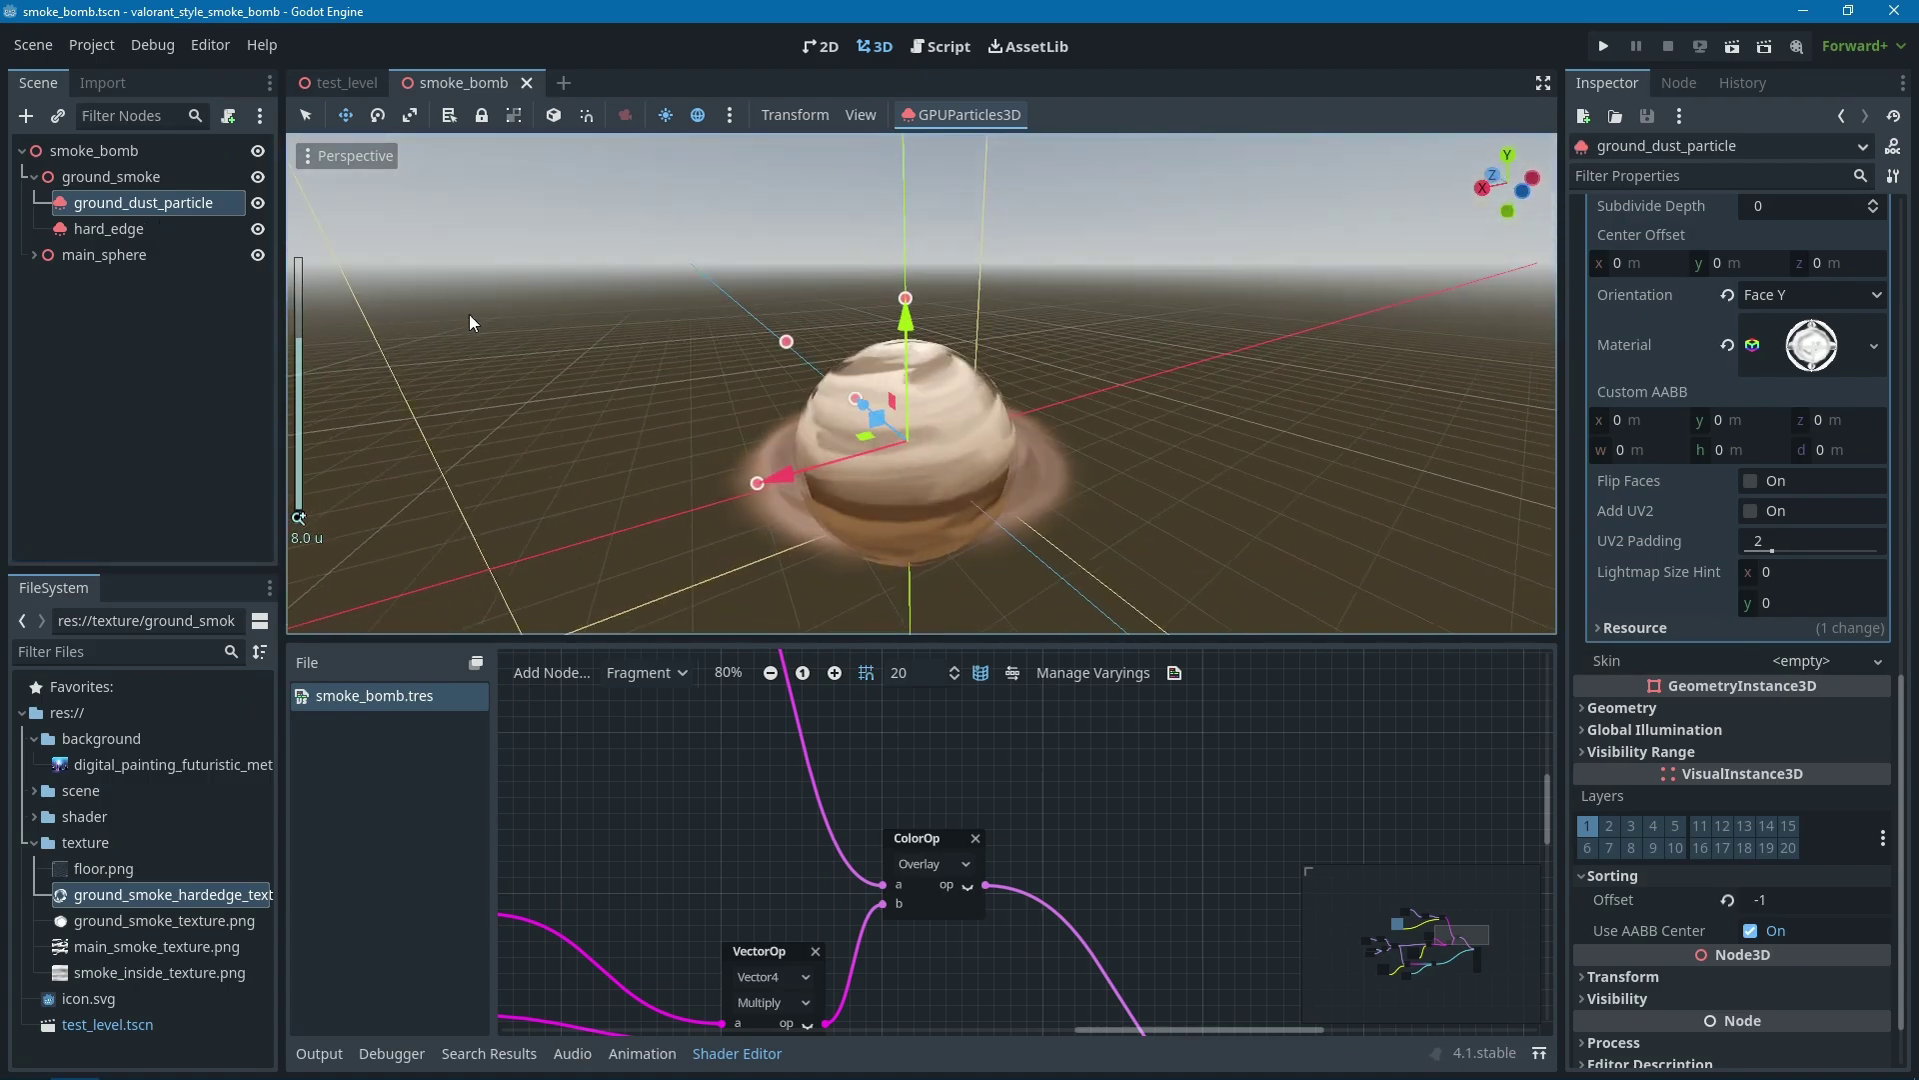
- Select the hard_edge emitter and hide its particles
left_click(194, 229)
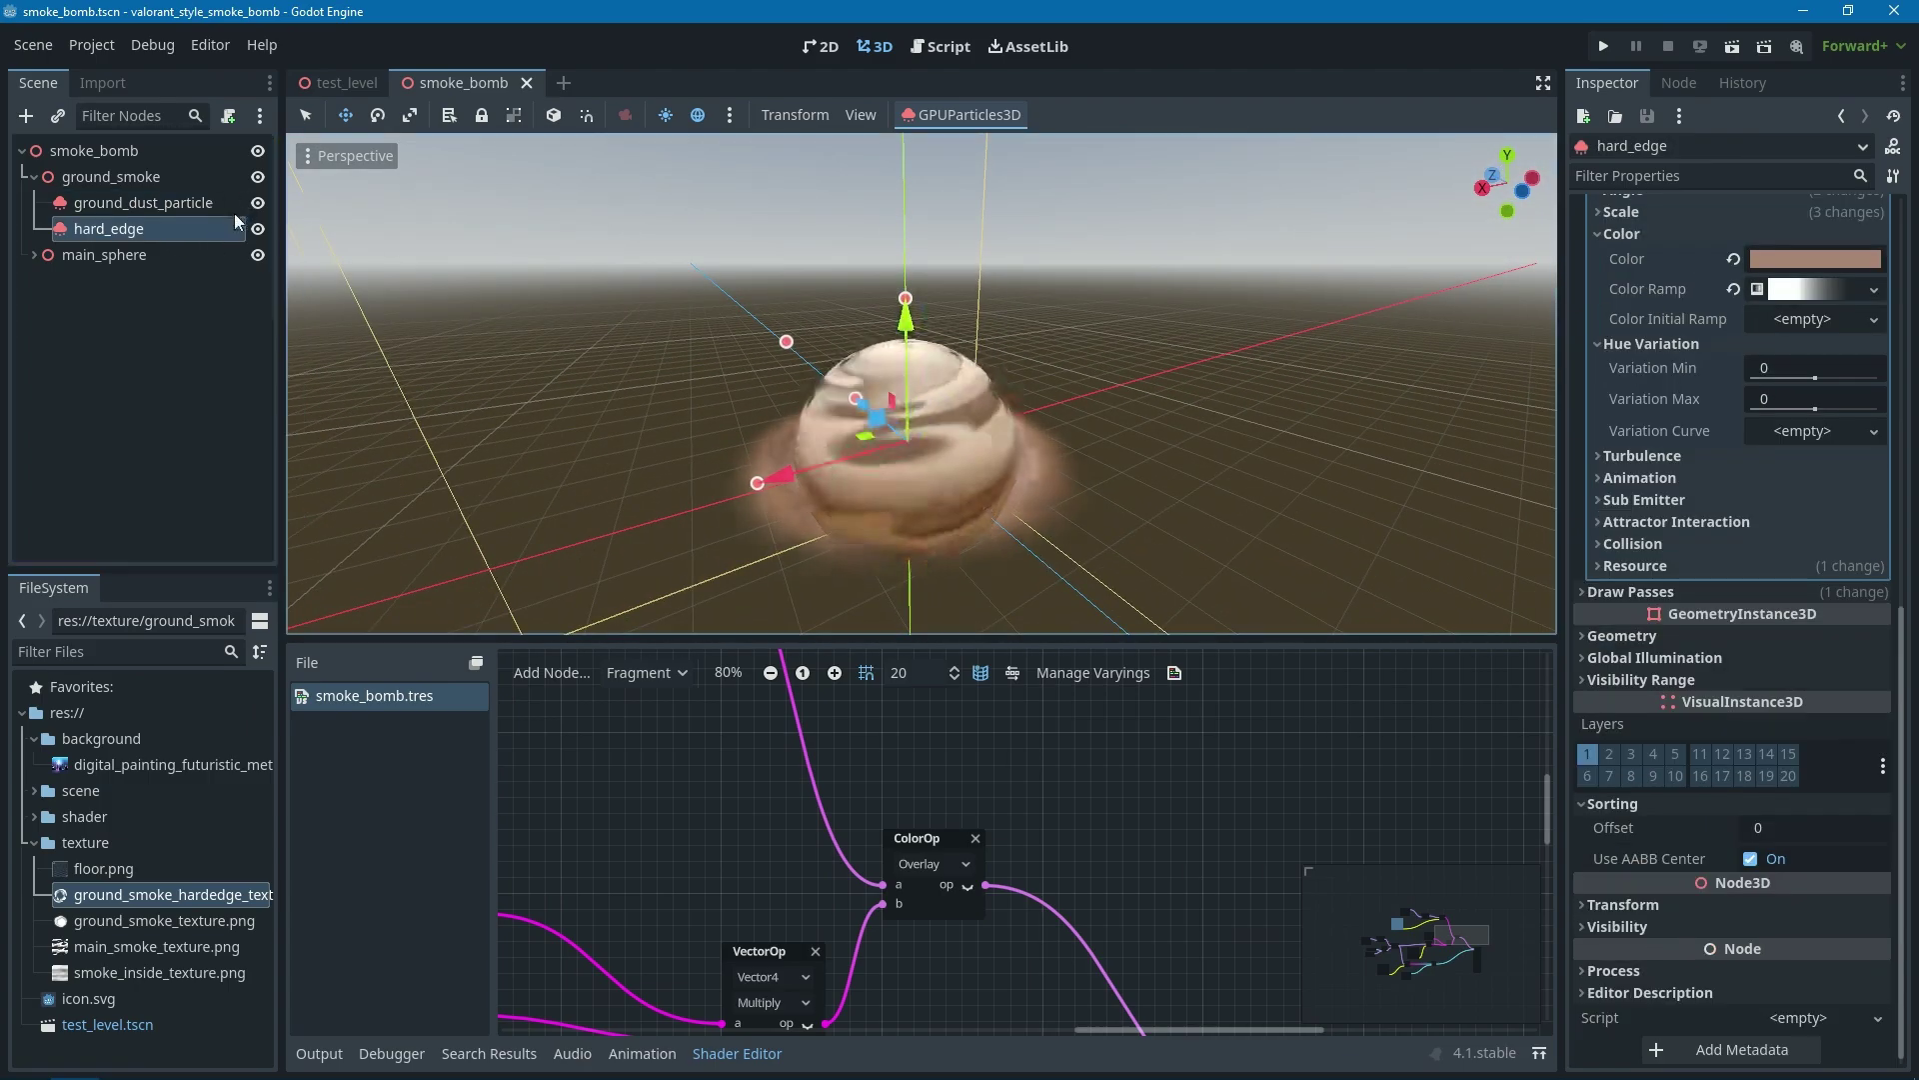
left_click(256, 229)
scroll(1088, 450, "down", 3)
scroll(1054, 480, "up", 5)
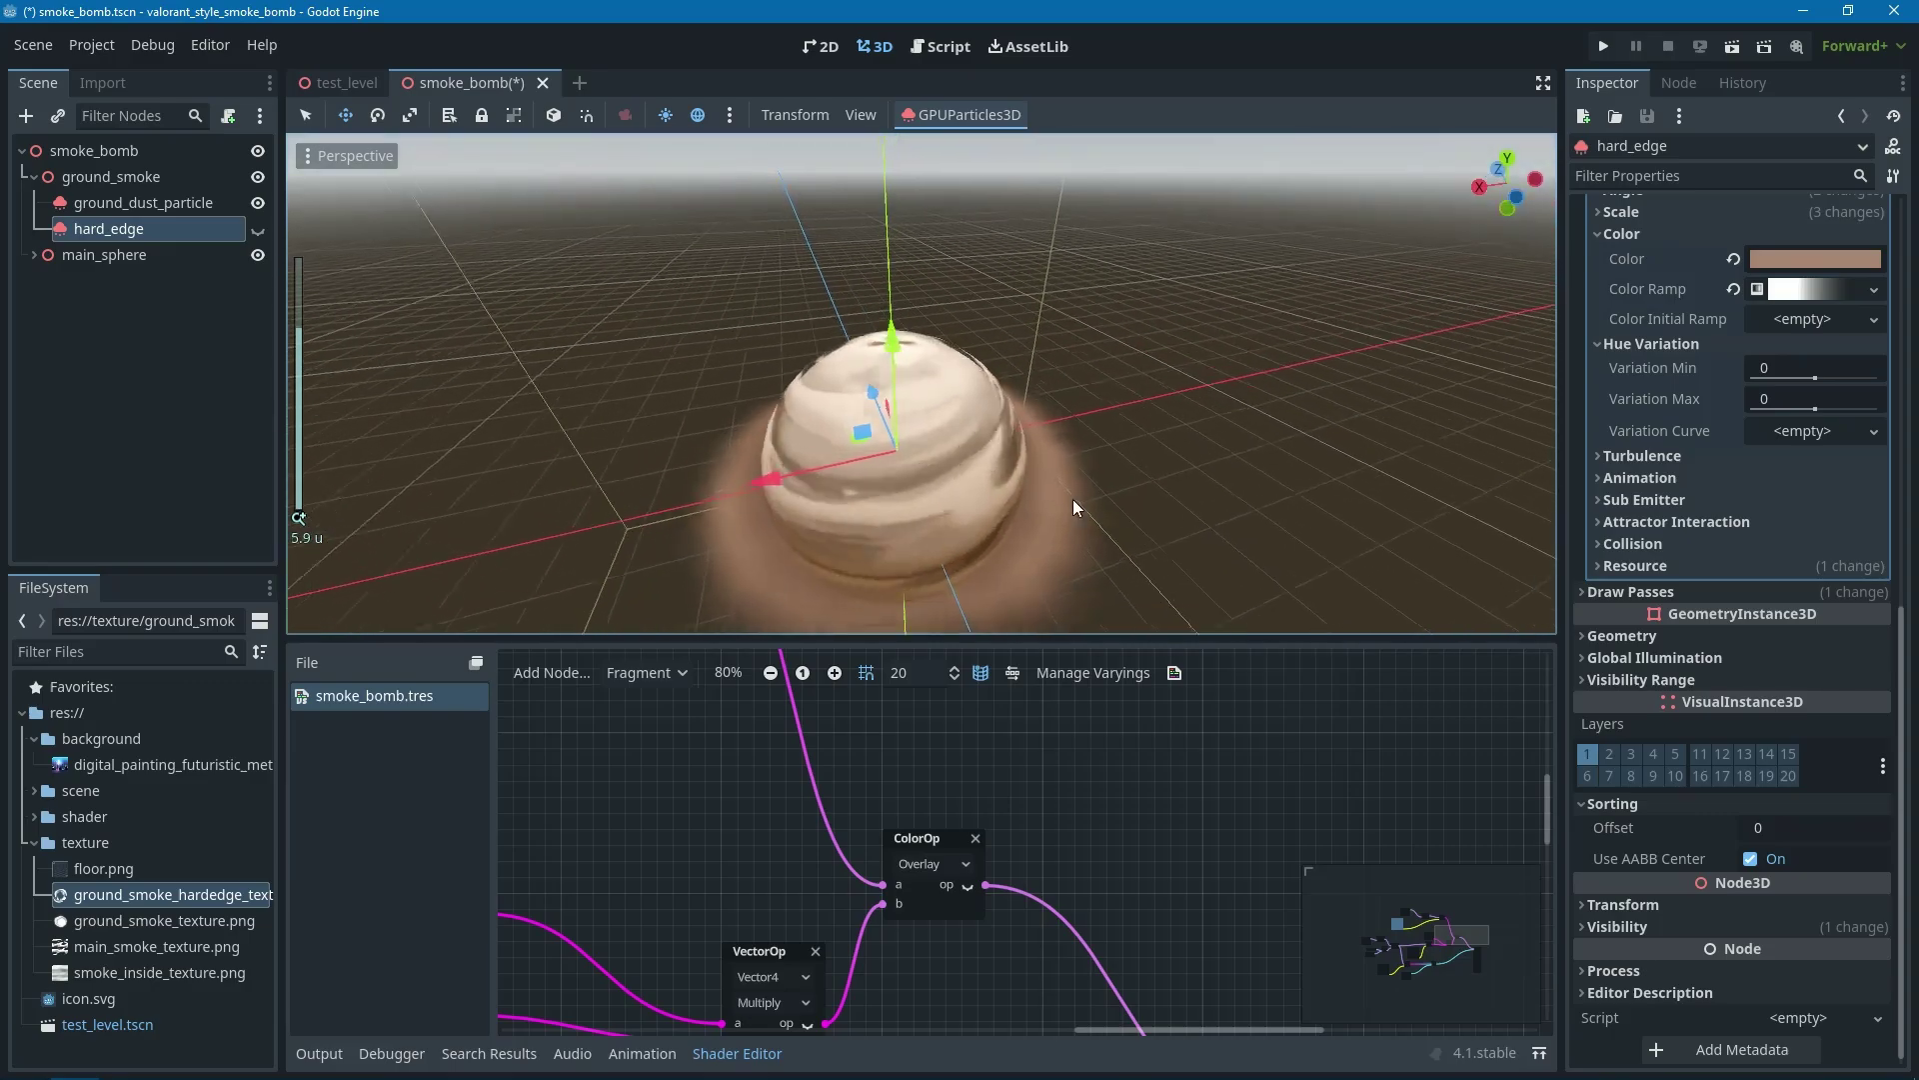
scroll(1074, 505, "up", 1)
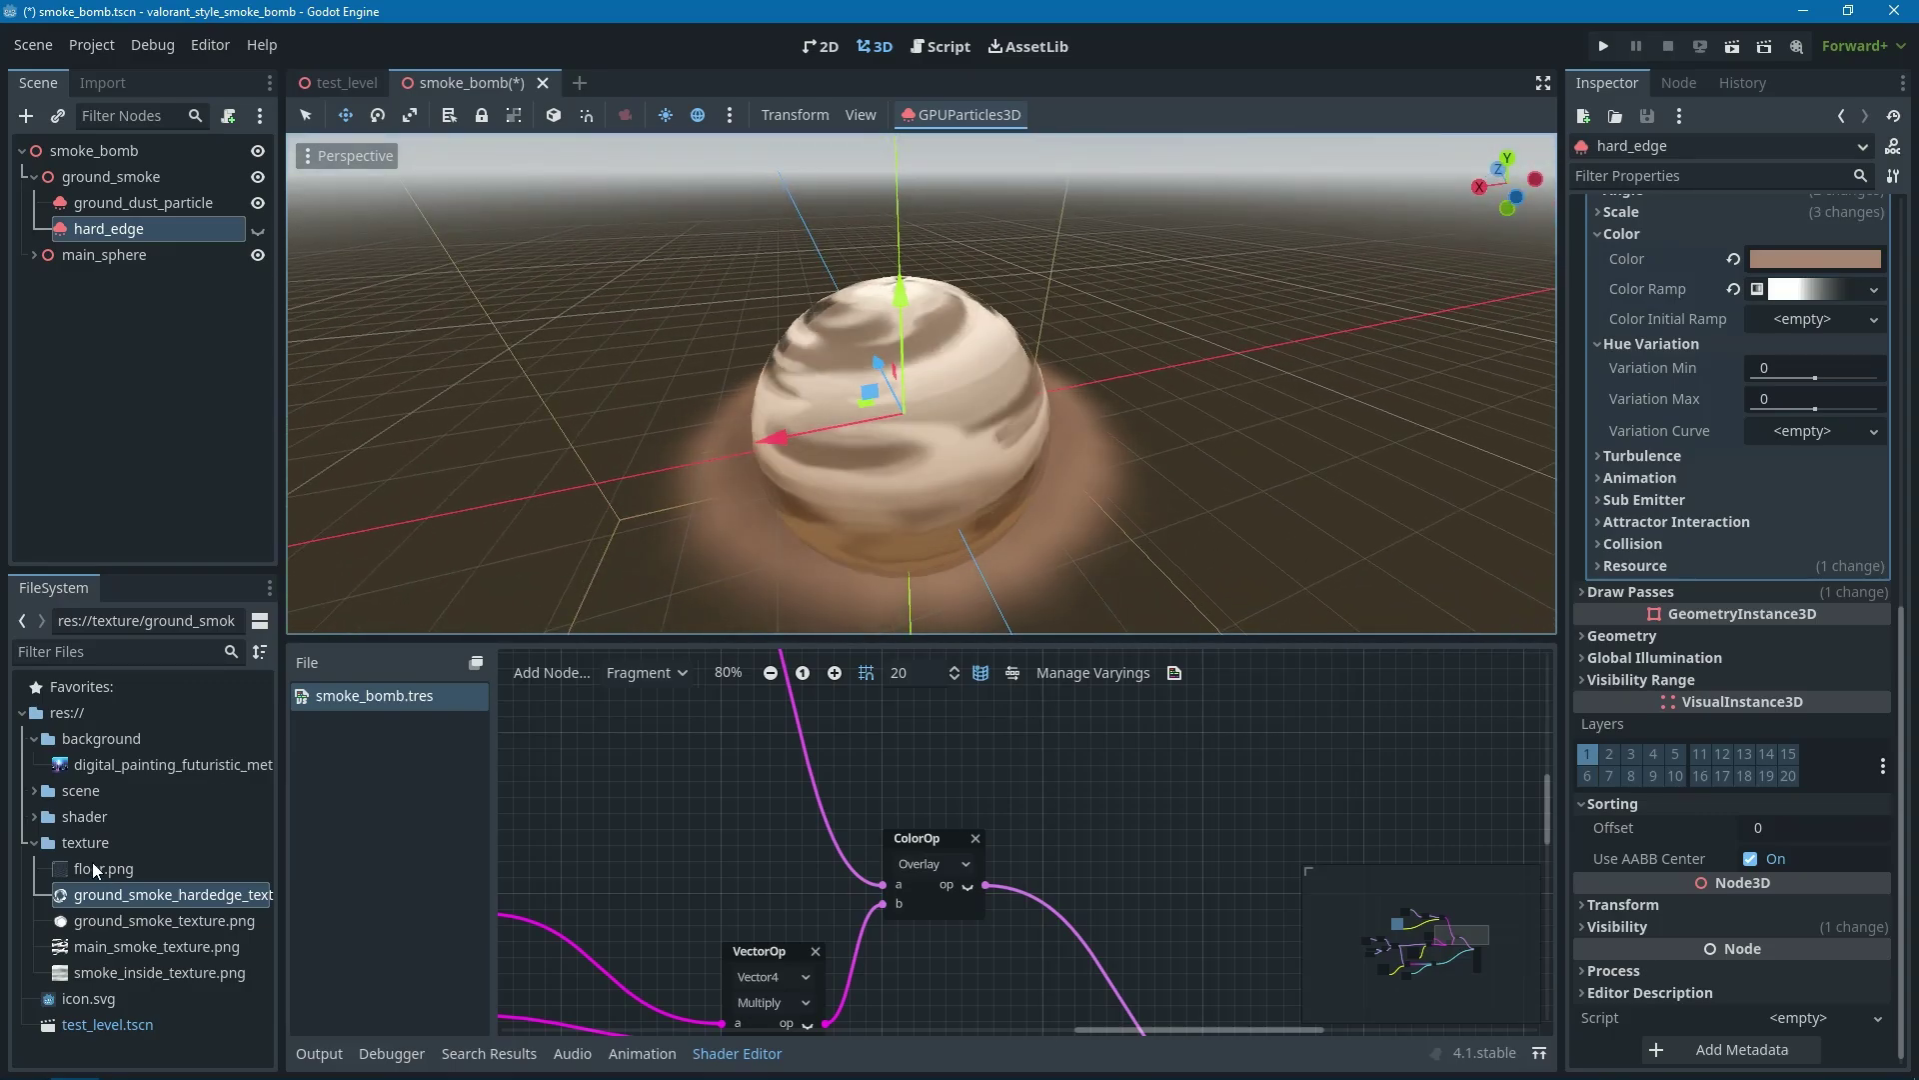
left_click(142, 901)
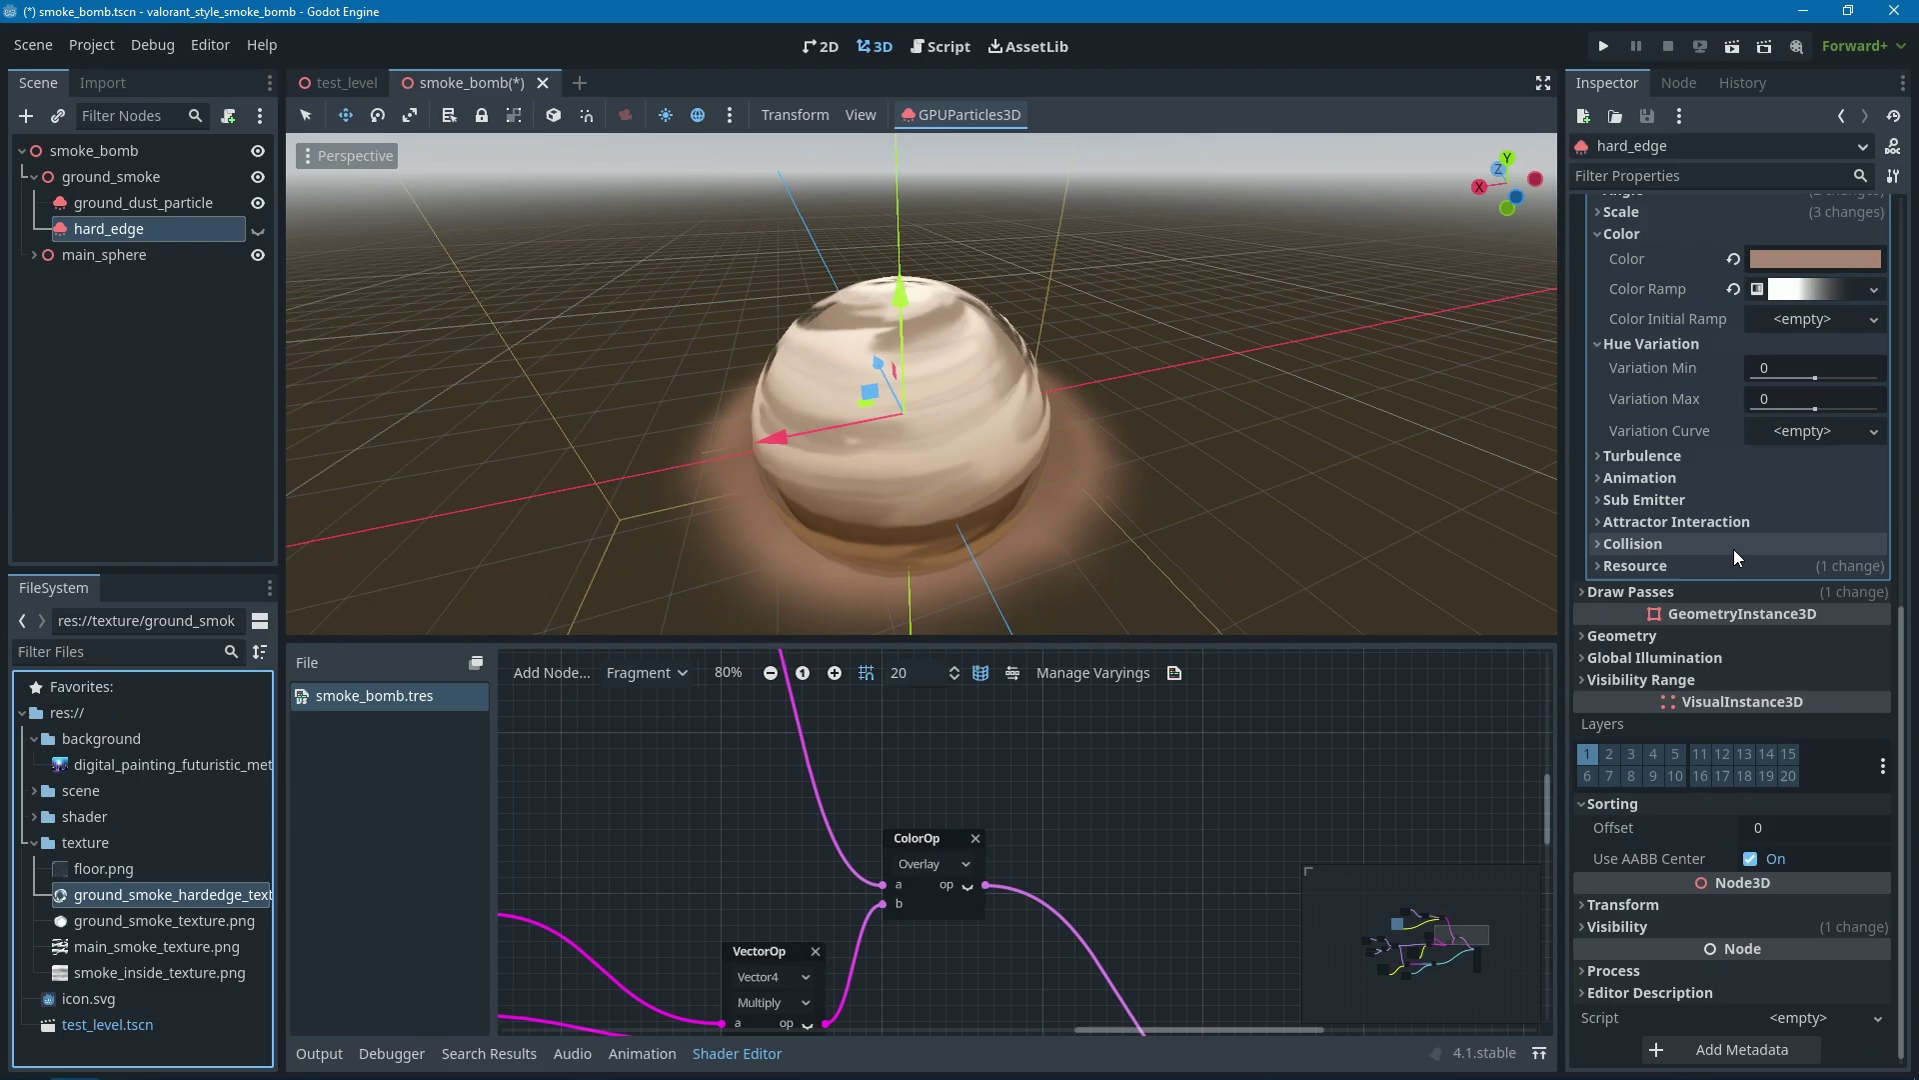
scroll(1801, 560, "up", 8)
scroll(1781, 586, "down", 8)
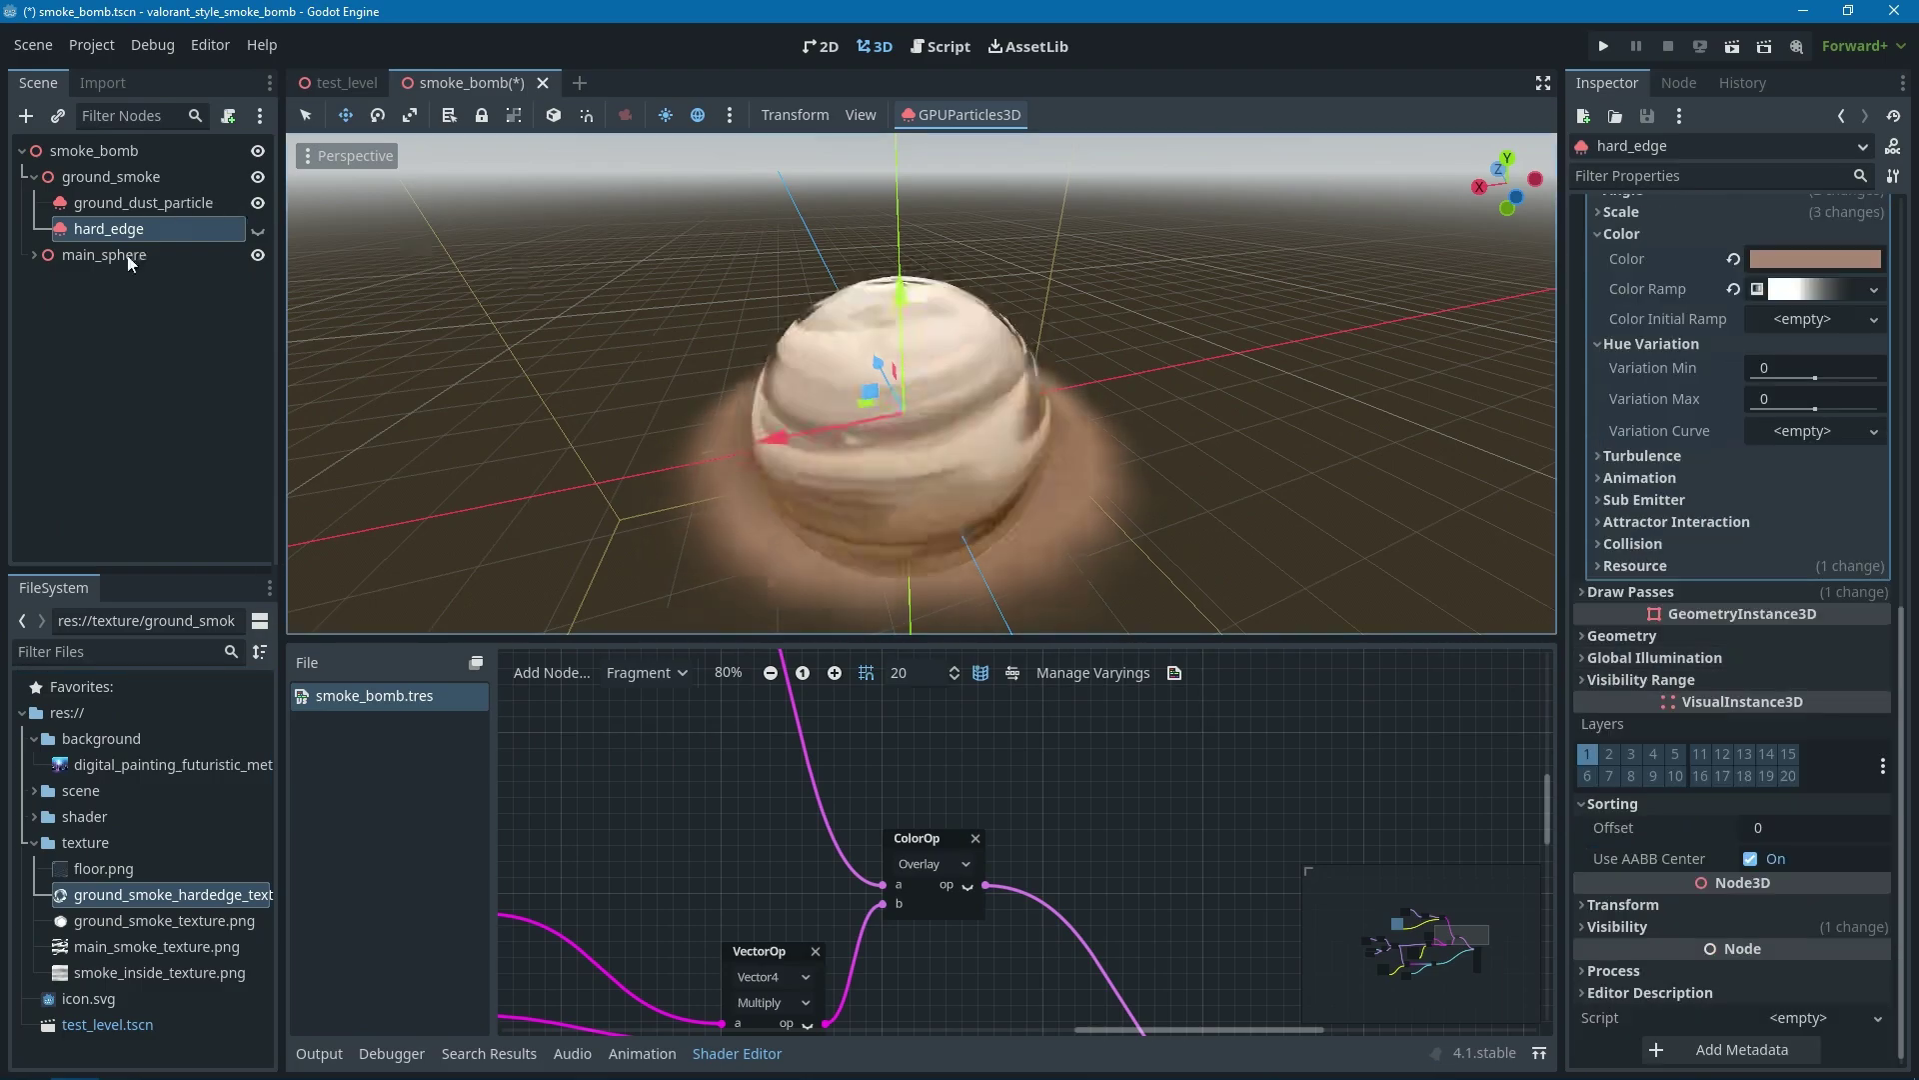
- Review the Draw Passes Pass 1 material and the ground dust texture preview
left_click(1705, 597)
scroll(1807, 739, "down", 5)
left_click(1811, 668)
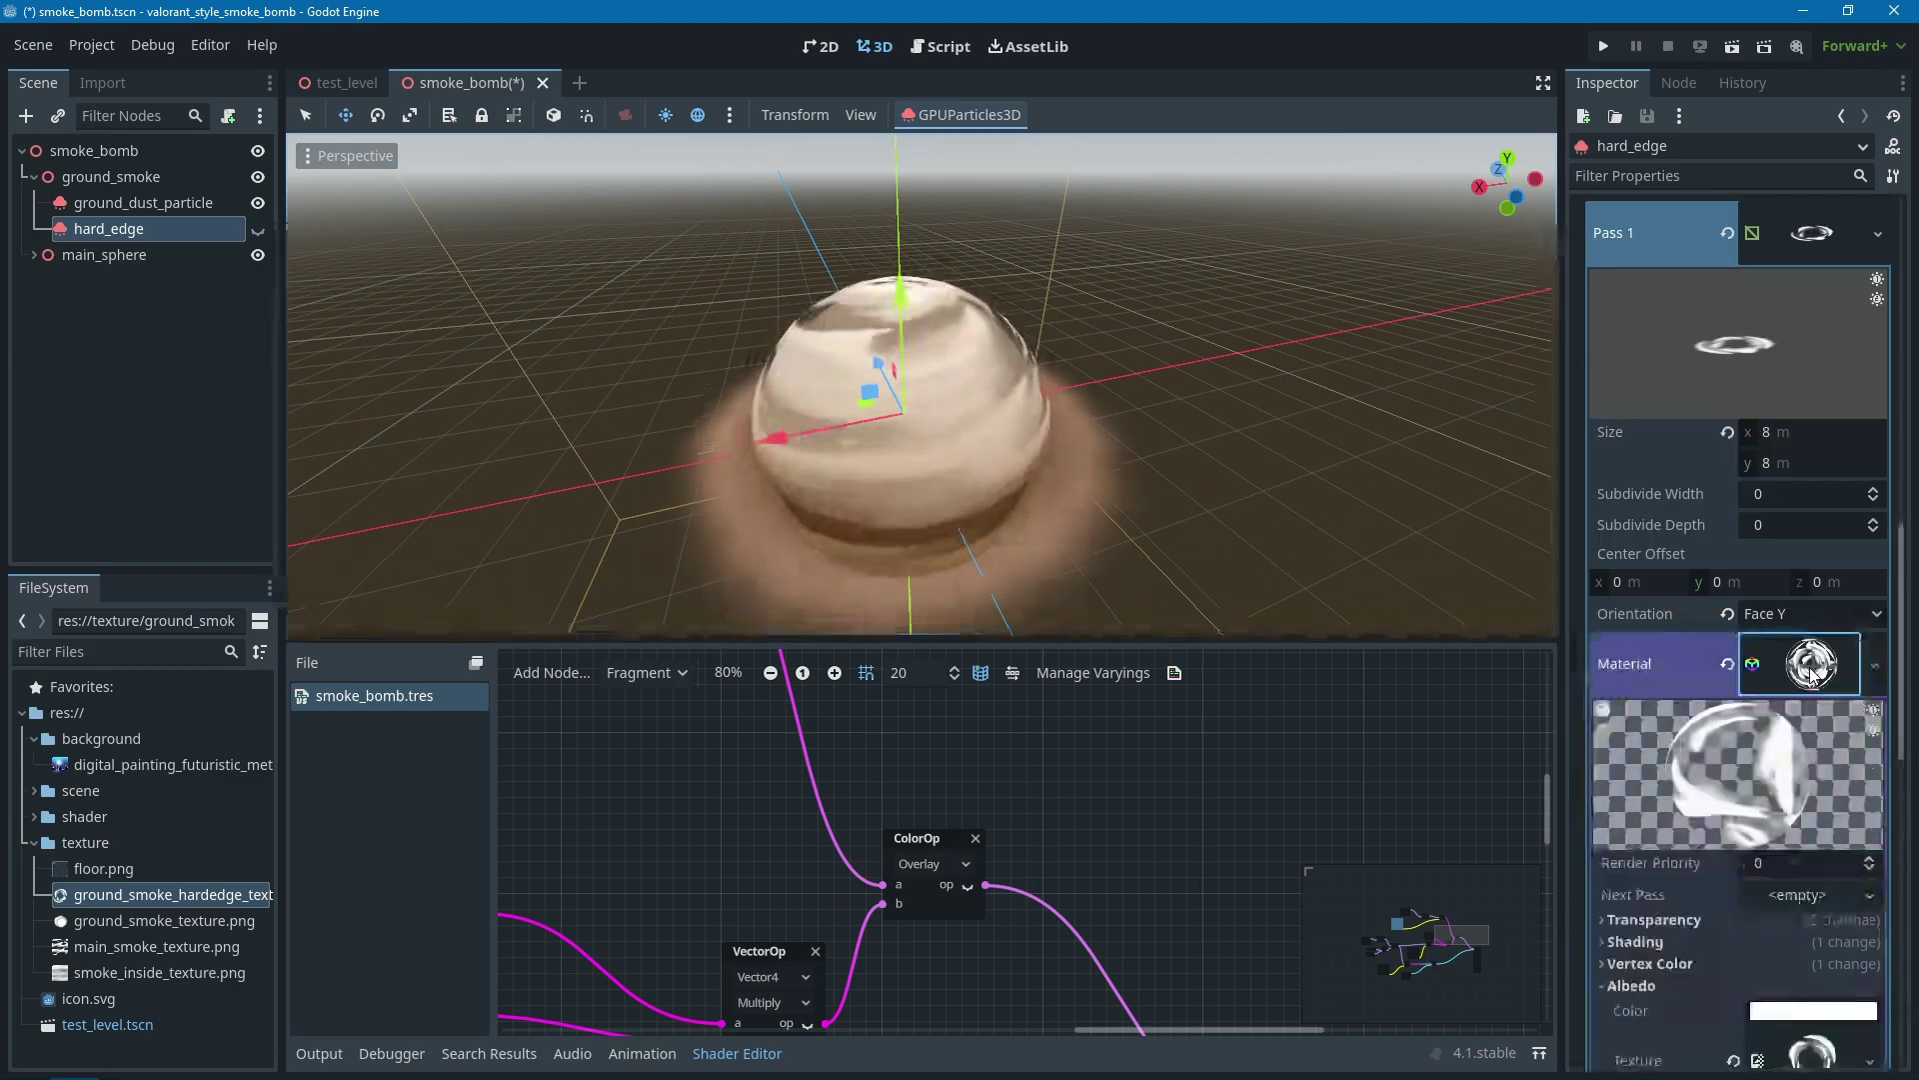
left_click(1799, 664)
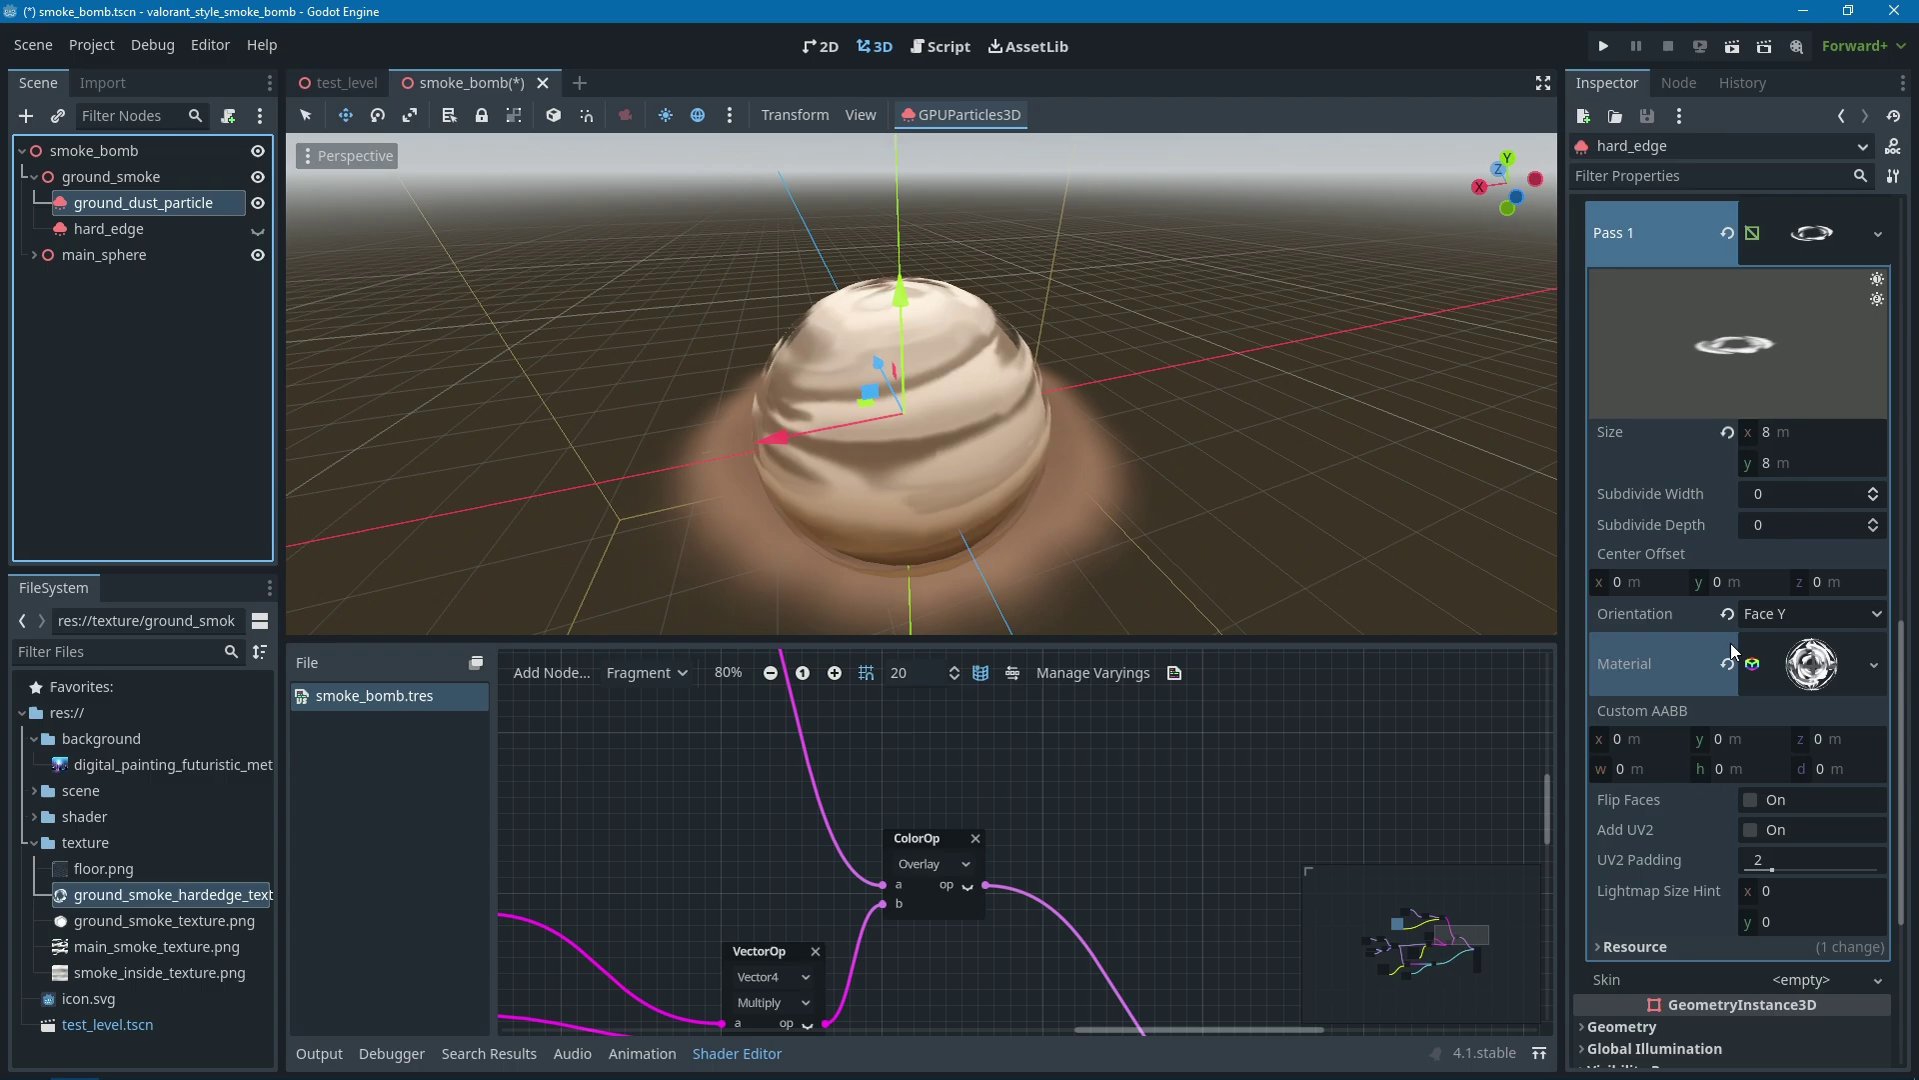
scroll(1731, 650, "down", 5)
left_click(1812, 334)
scroll(1799, 526, "up", 6)
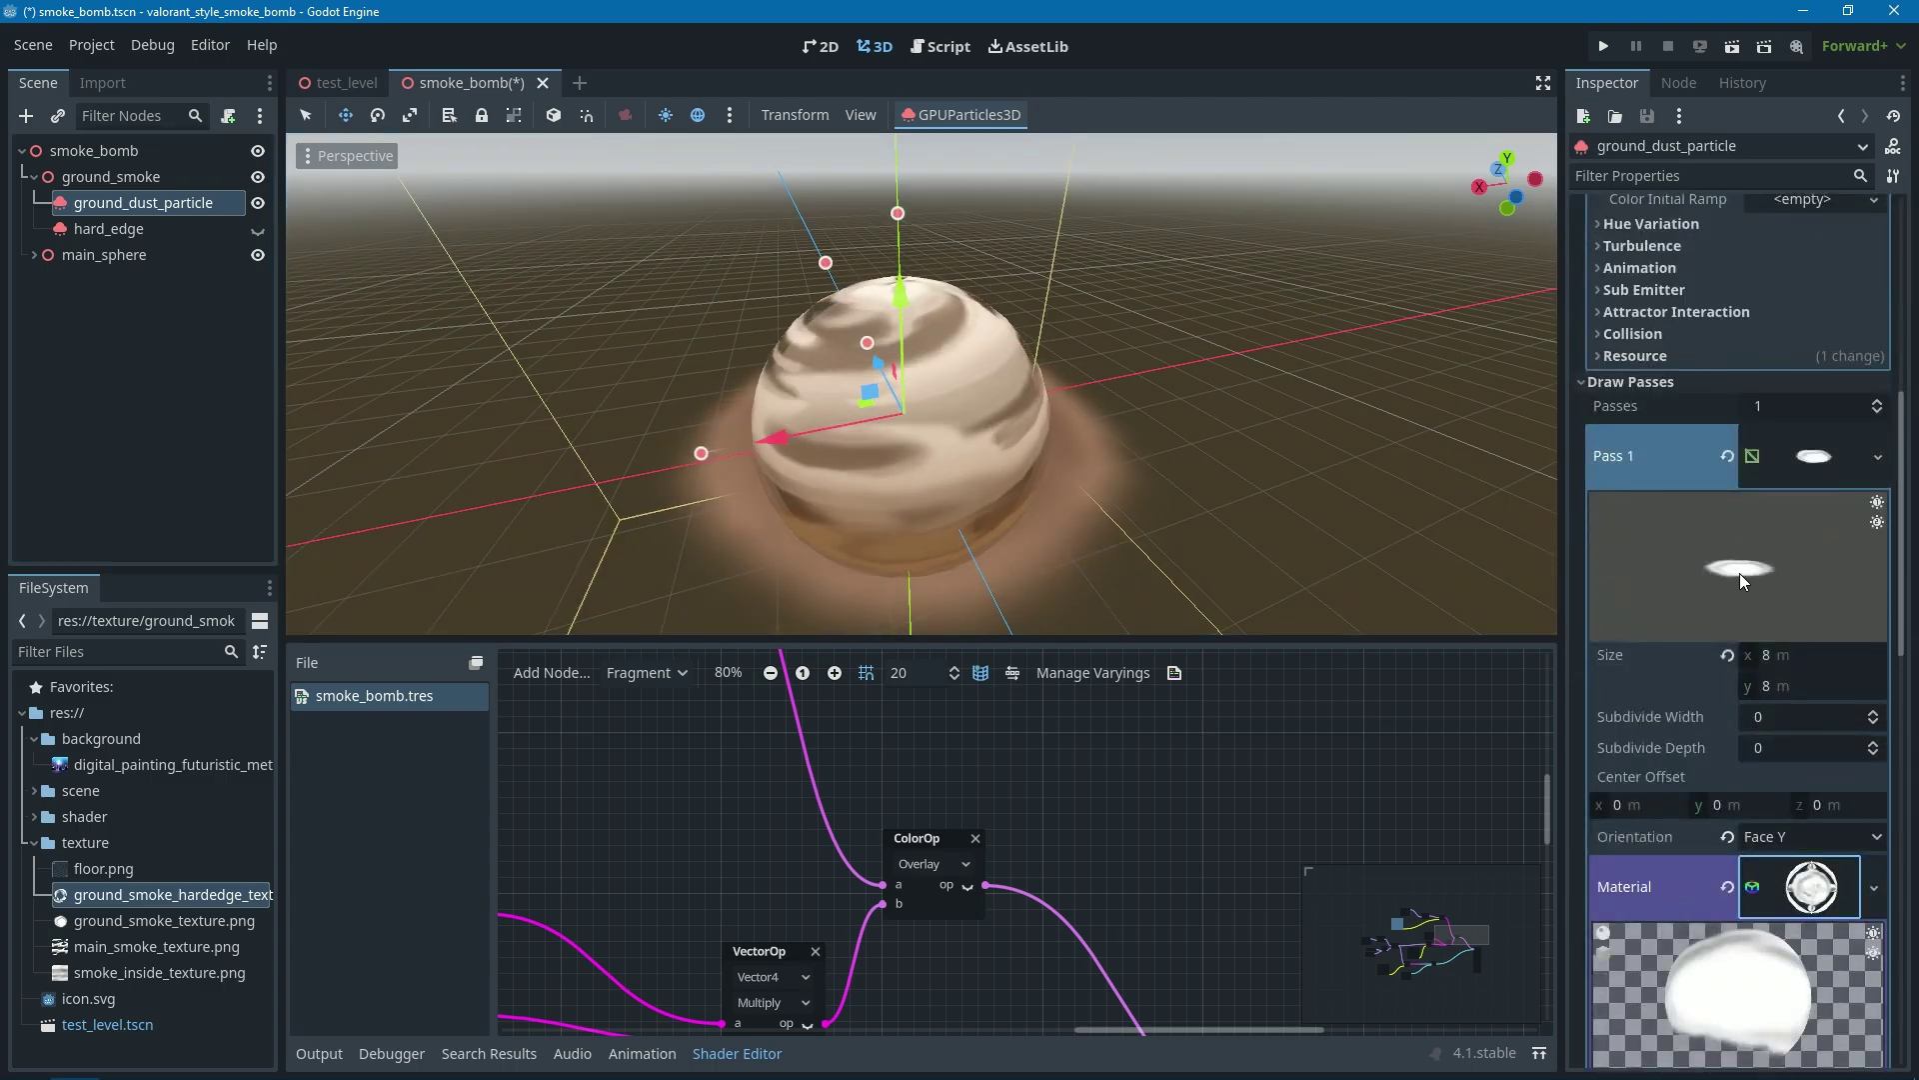
- Show the hard_edge smoke ring with ground_dust_particle hidden, inspecting it from several angles
left_click(186, 227)
left_click(258, 229)
left_click(258, 203)
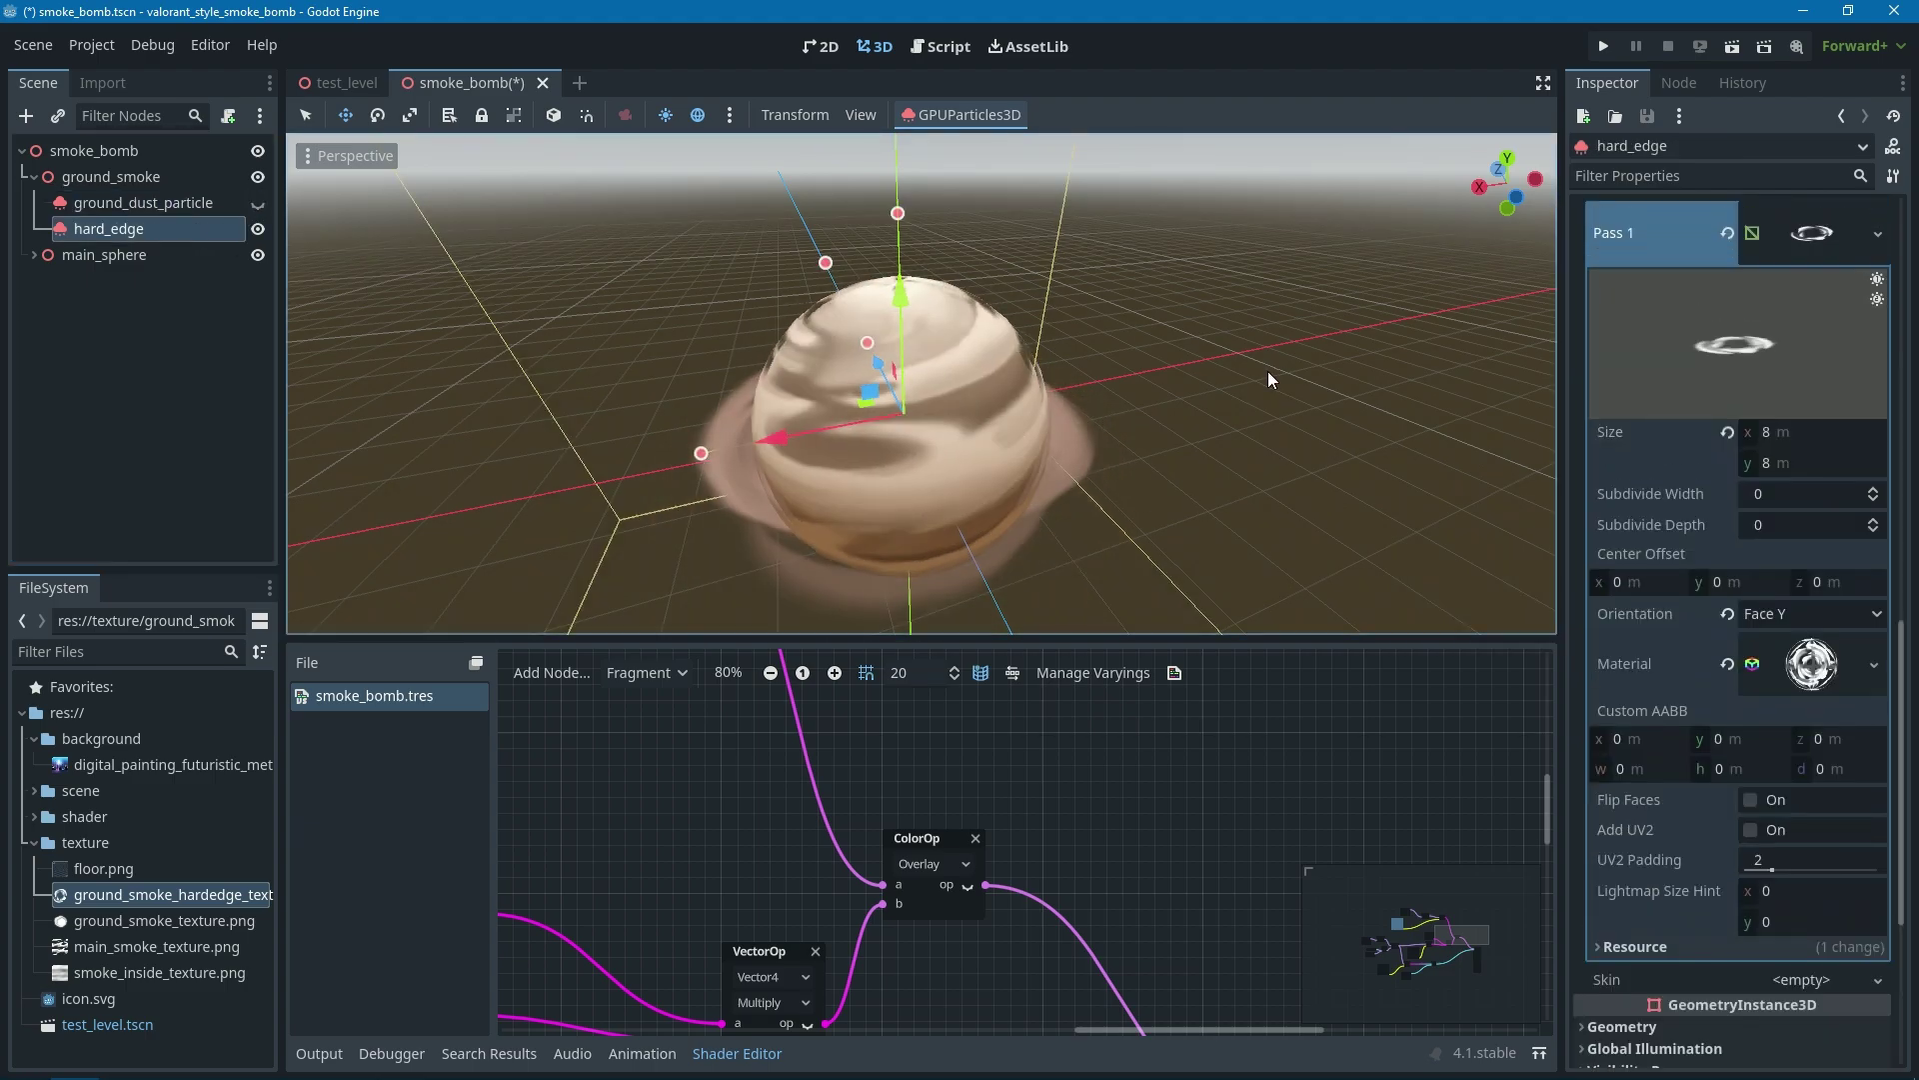
middle_click_drag(1267, 370, 1196, 444)
scroll(1189, 458, "up", 3)
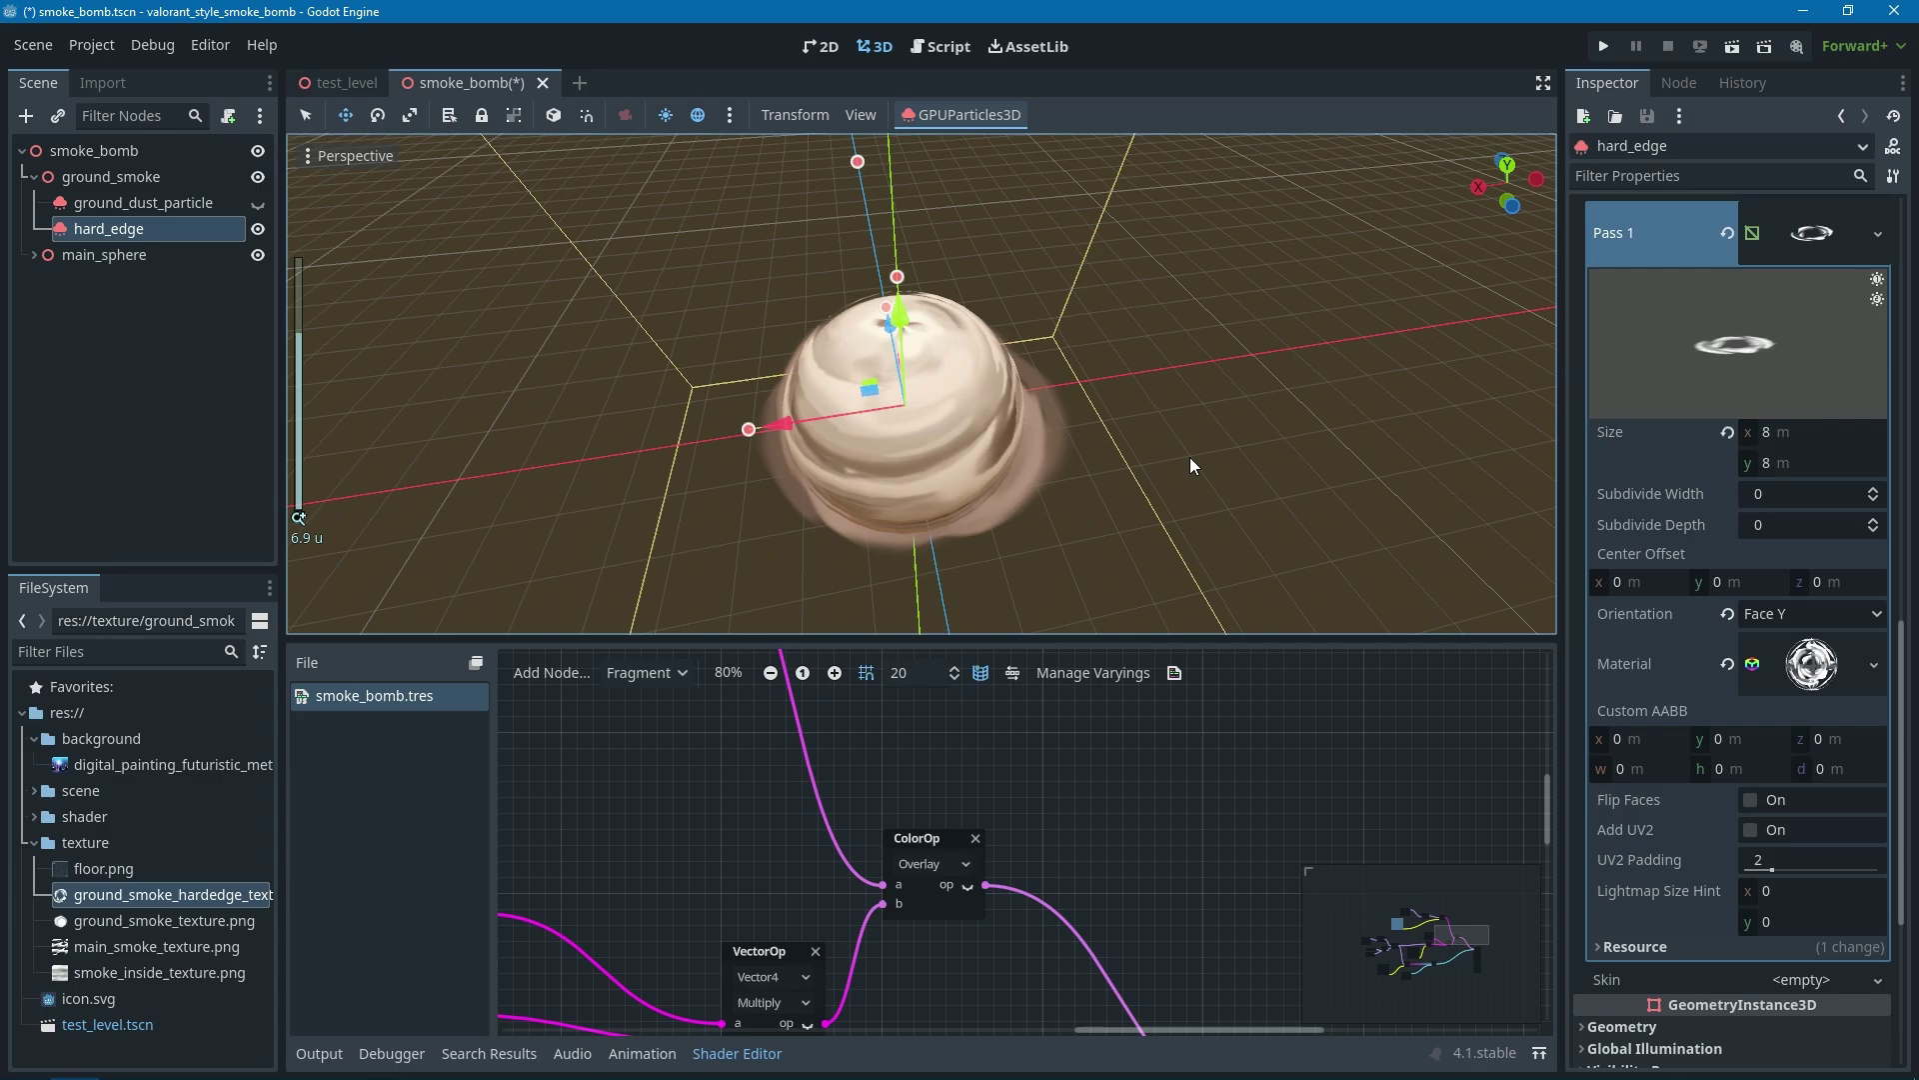
scroll(1145, 442, "up", 2)
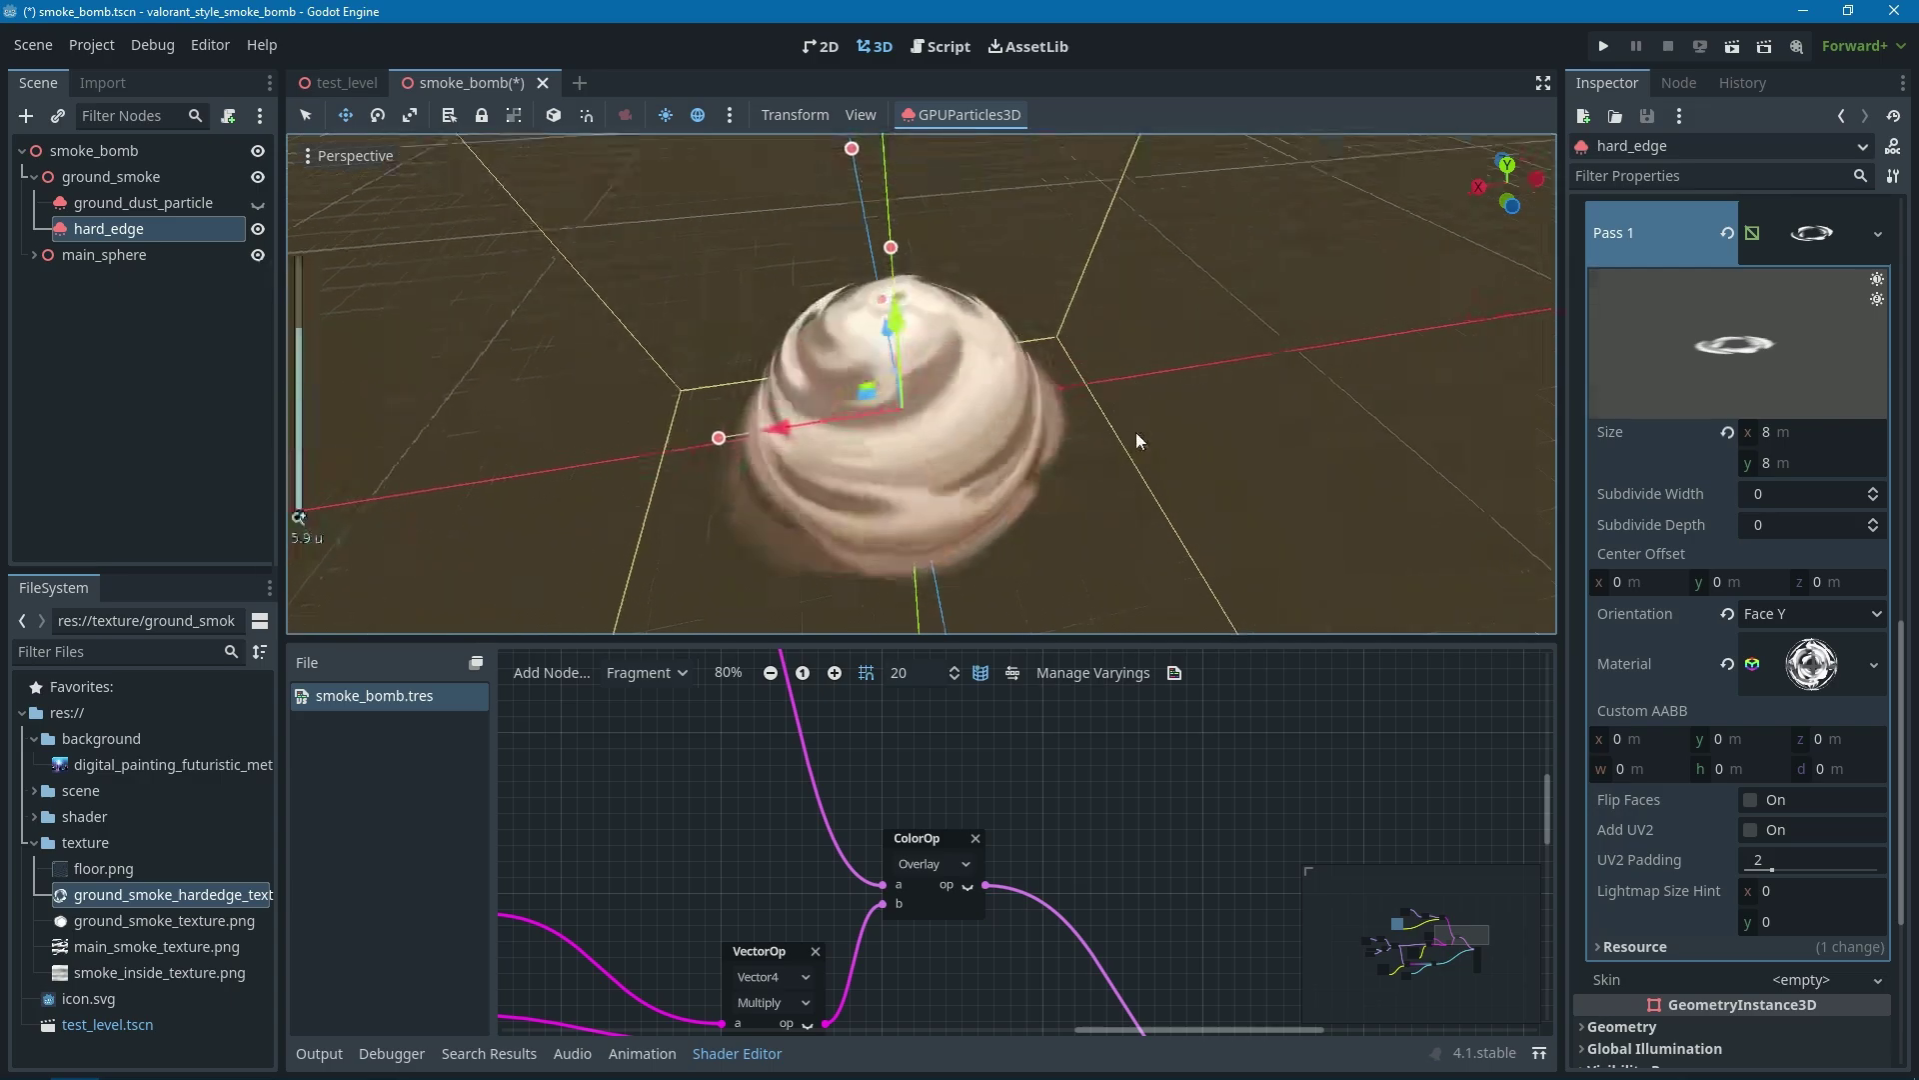
middle_click_drag(1136, 431, 1137, 418)
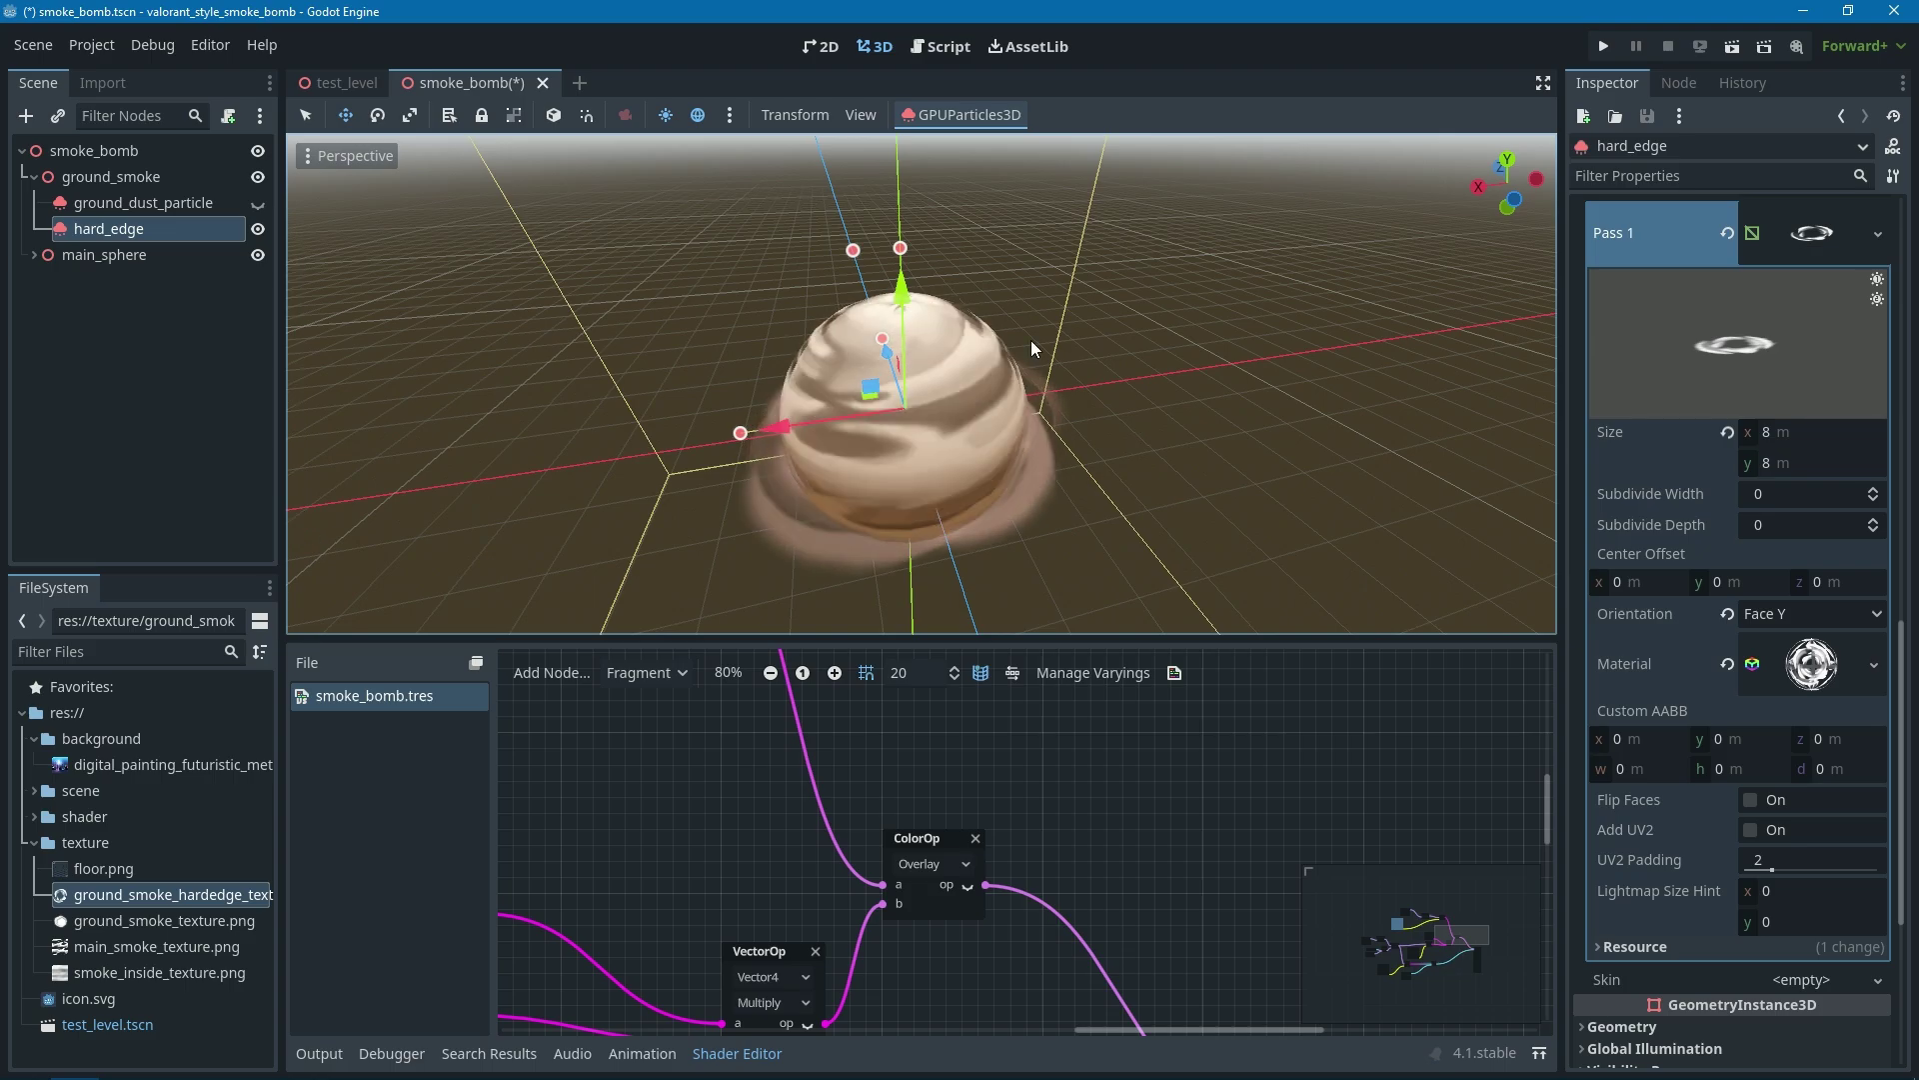
scroll(1060, 470, "down", 4)
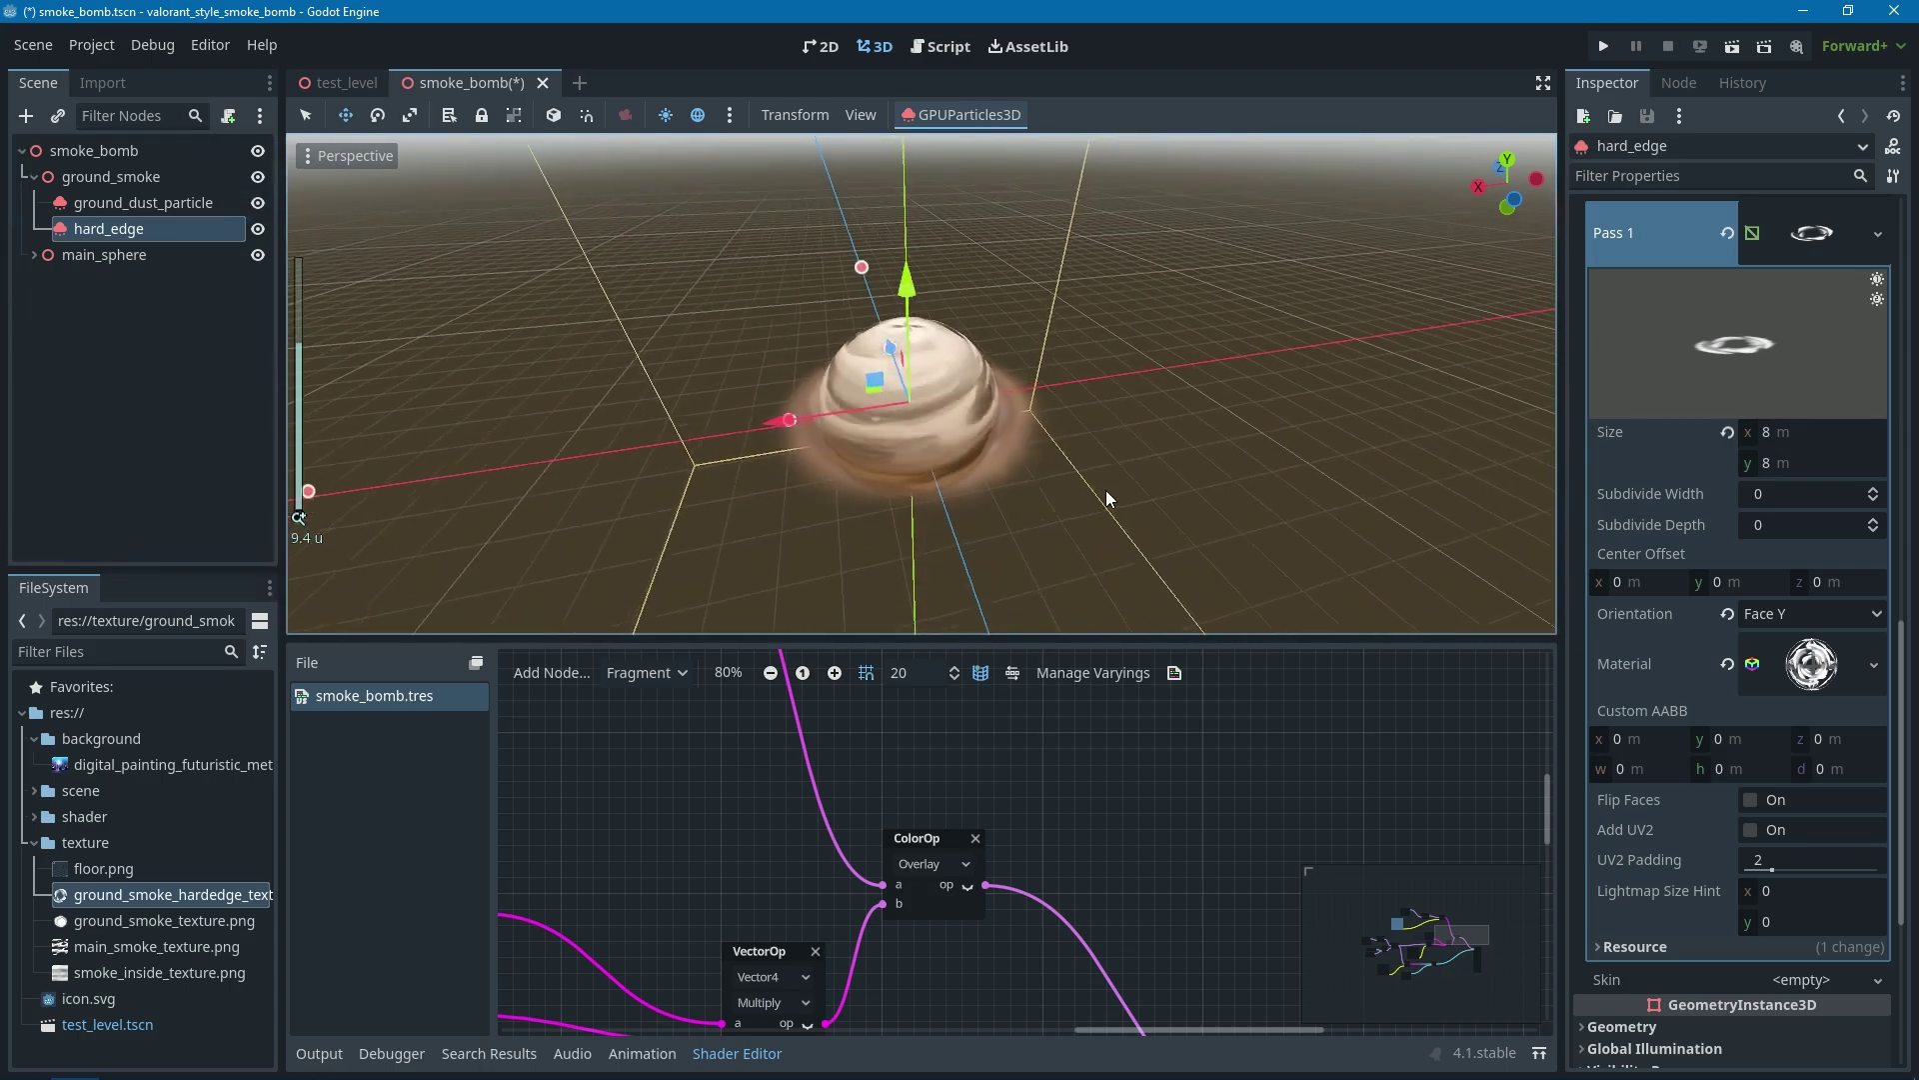
scroll(1064, 513, "up", 5)
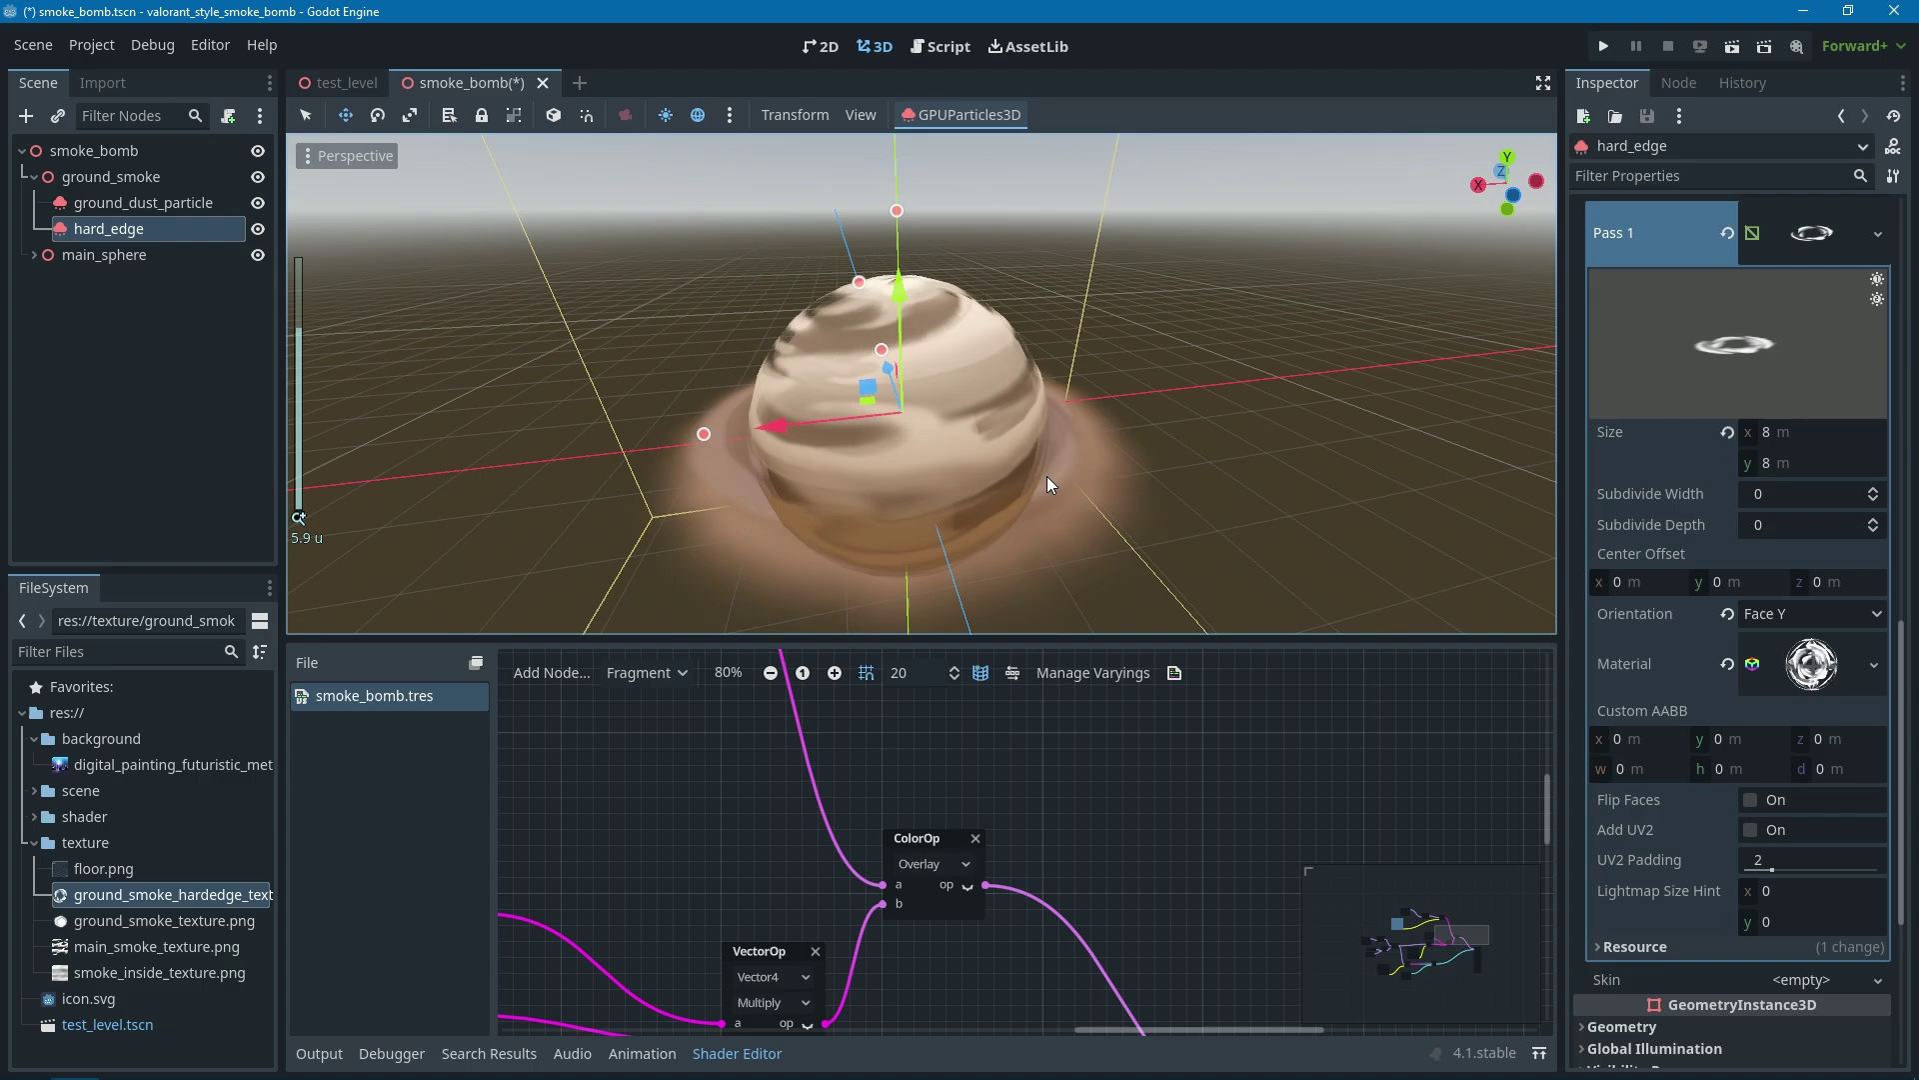
middle_click_drag(1047, 476, 1006, 441)
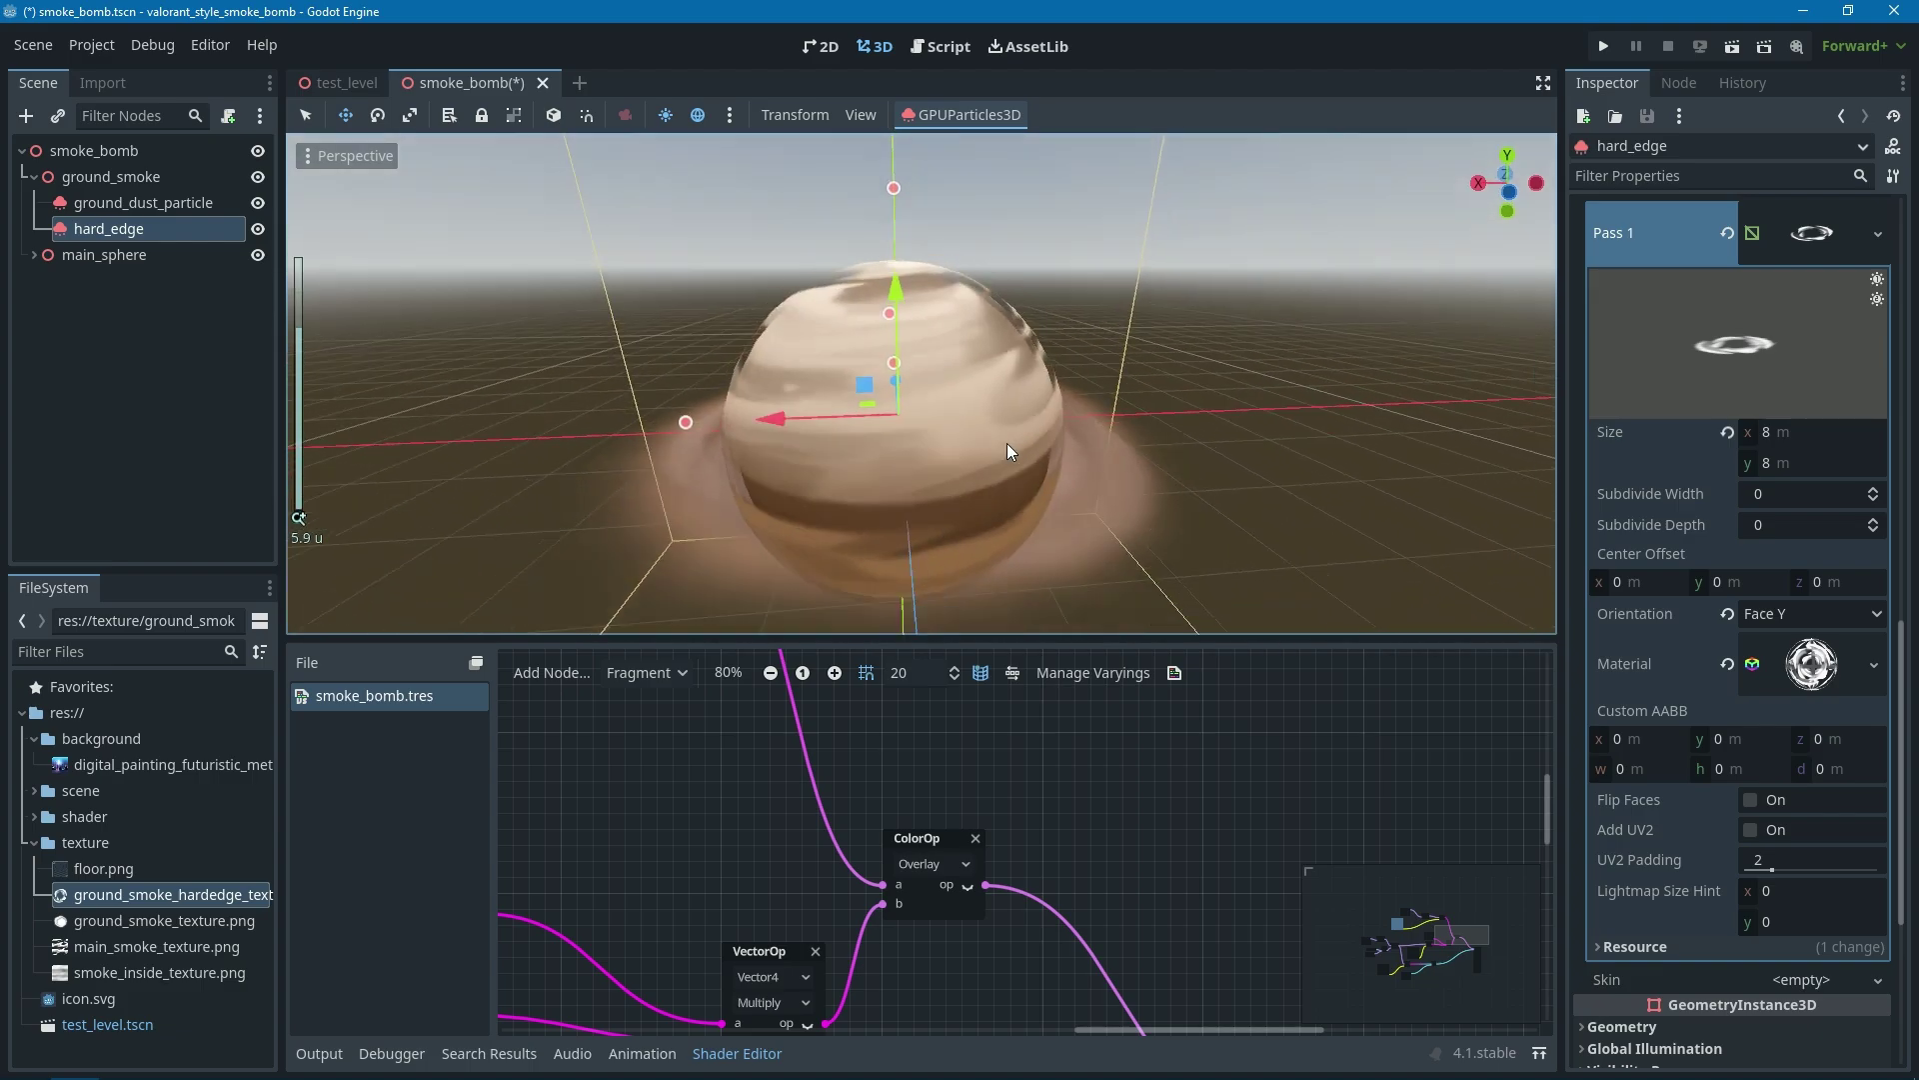
scroll(1005, 441, "down", 3)
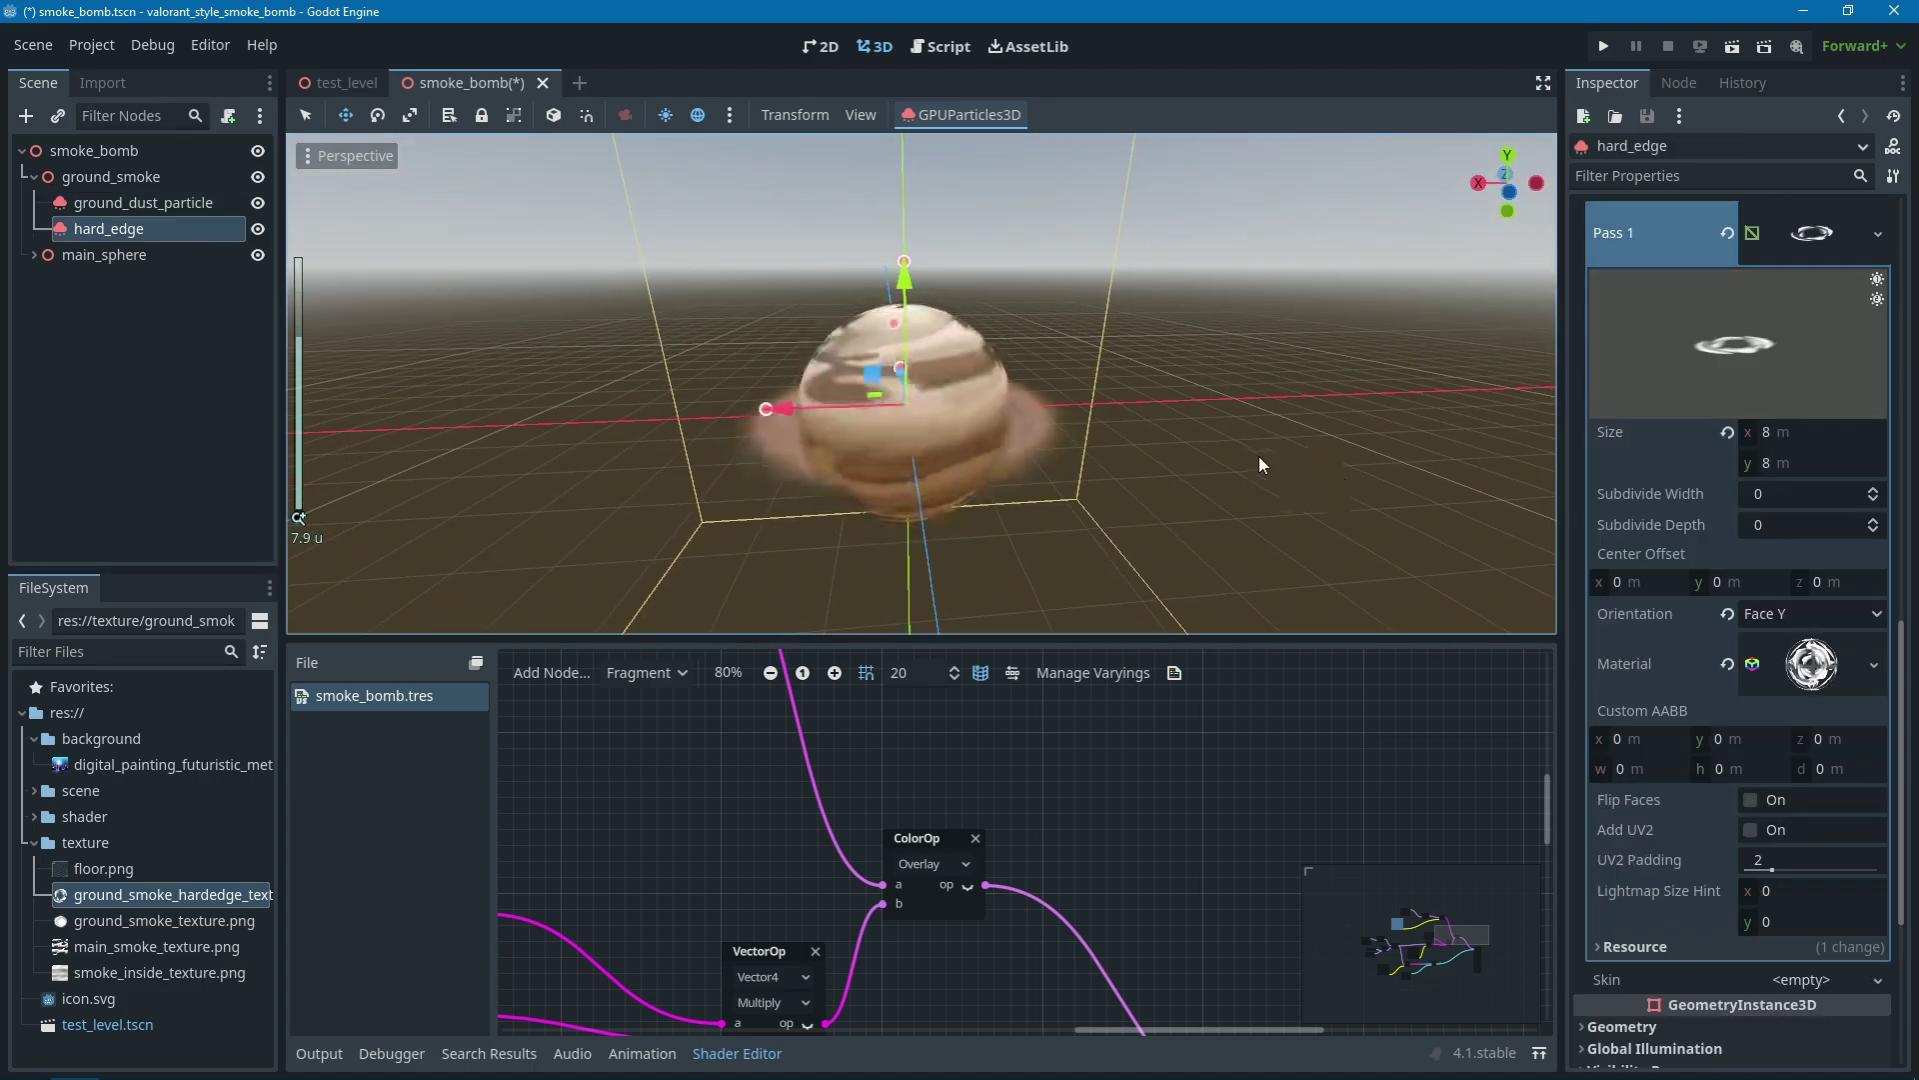
- Restore both ground smoke layers and save the smoke_bomb scene
left_click(160, 201)
left_click(140, 220)
scroll(1628, 711, "down", 5)
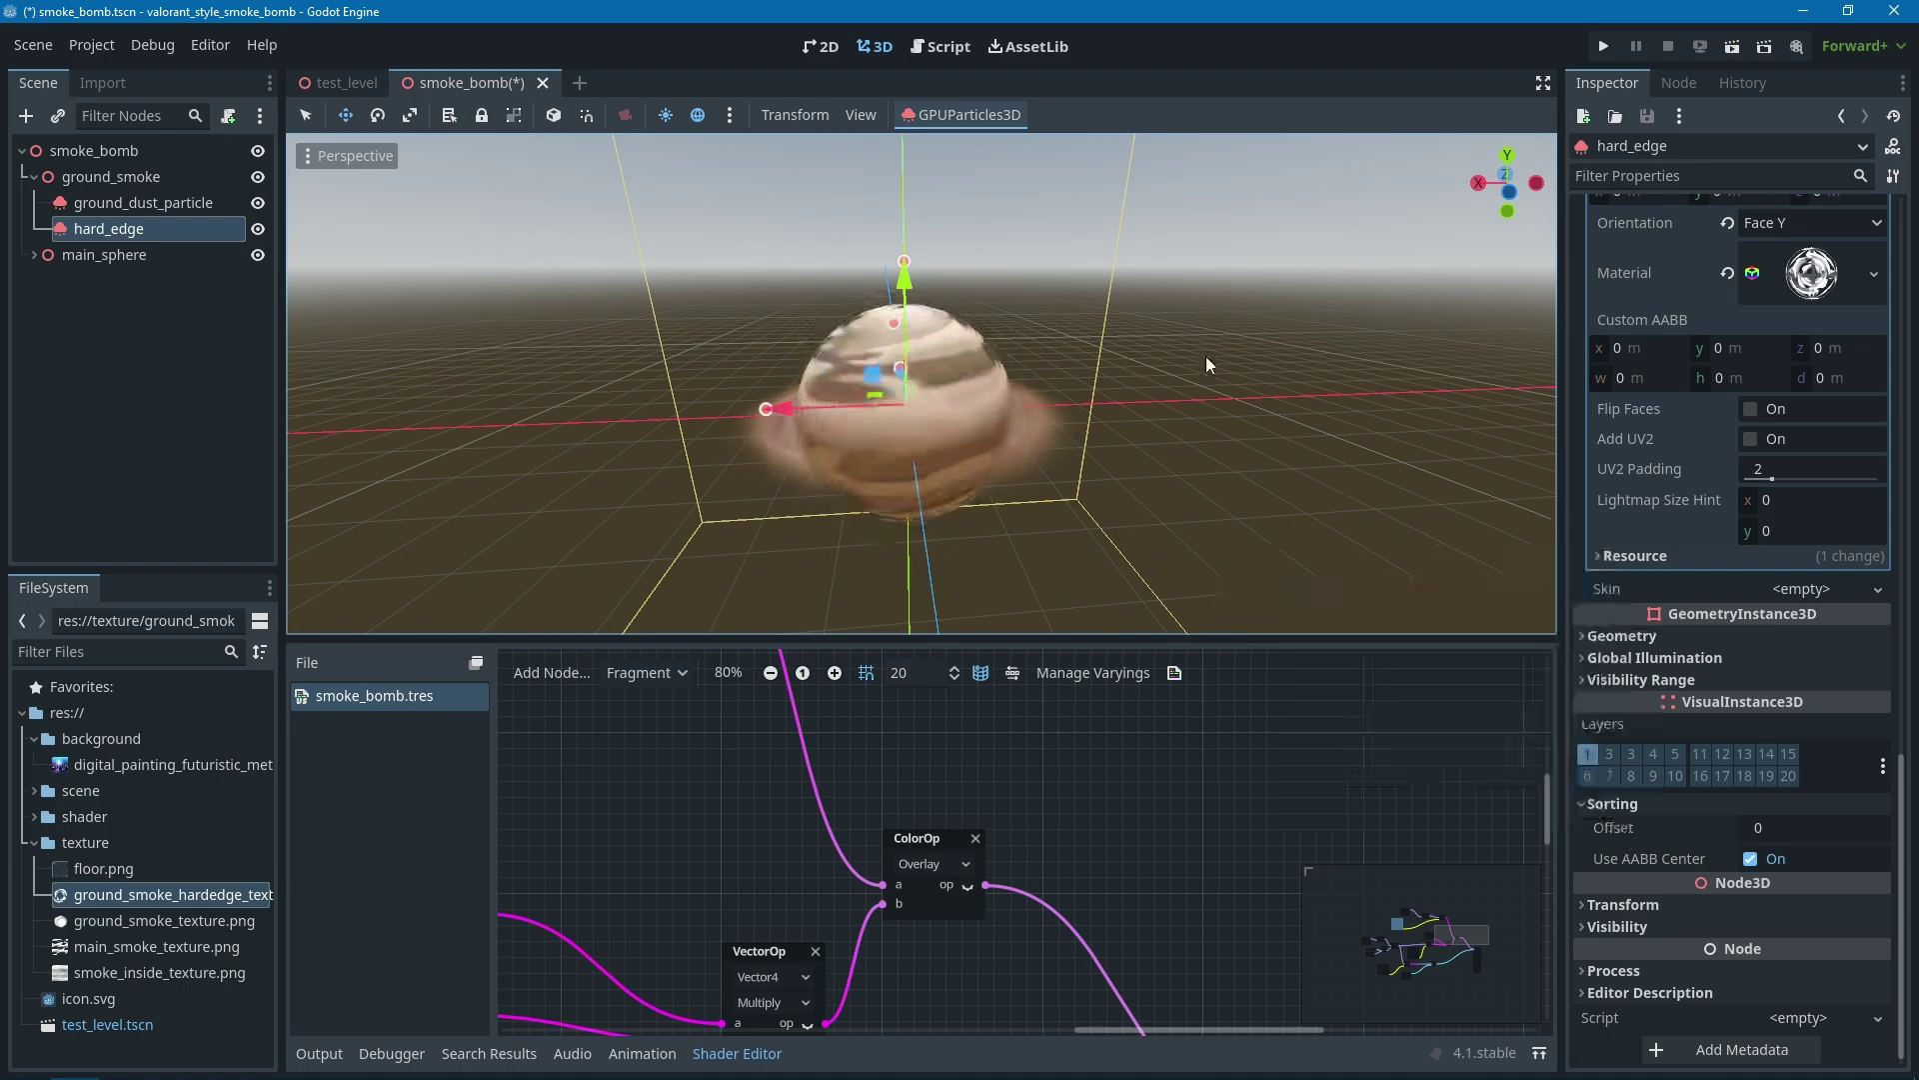
key("ctrl+s")
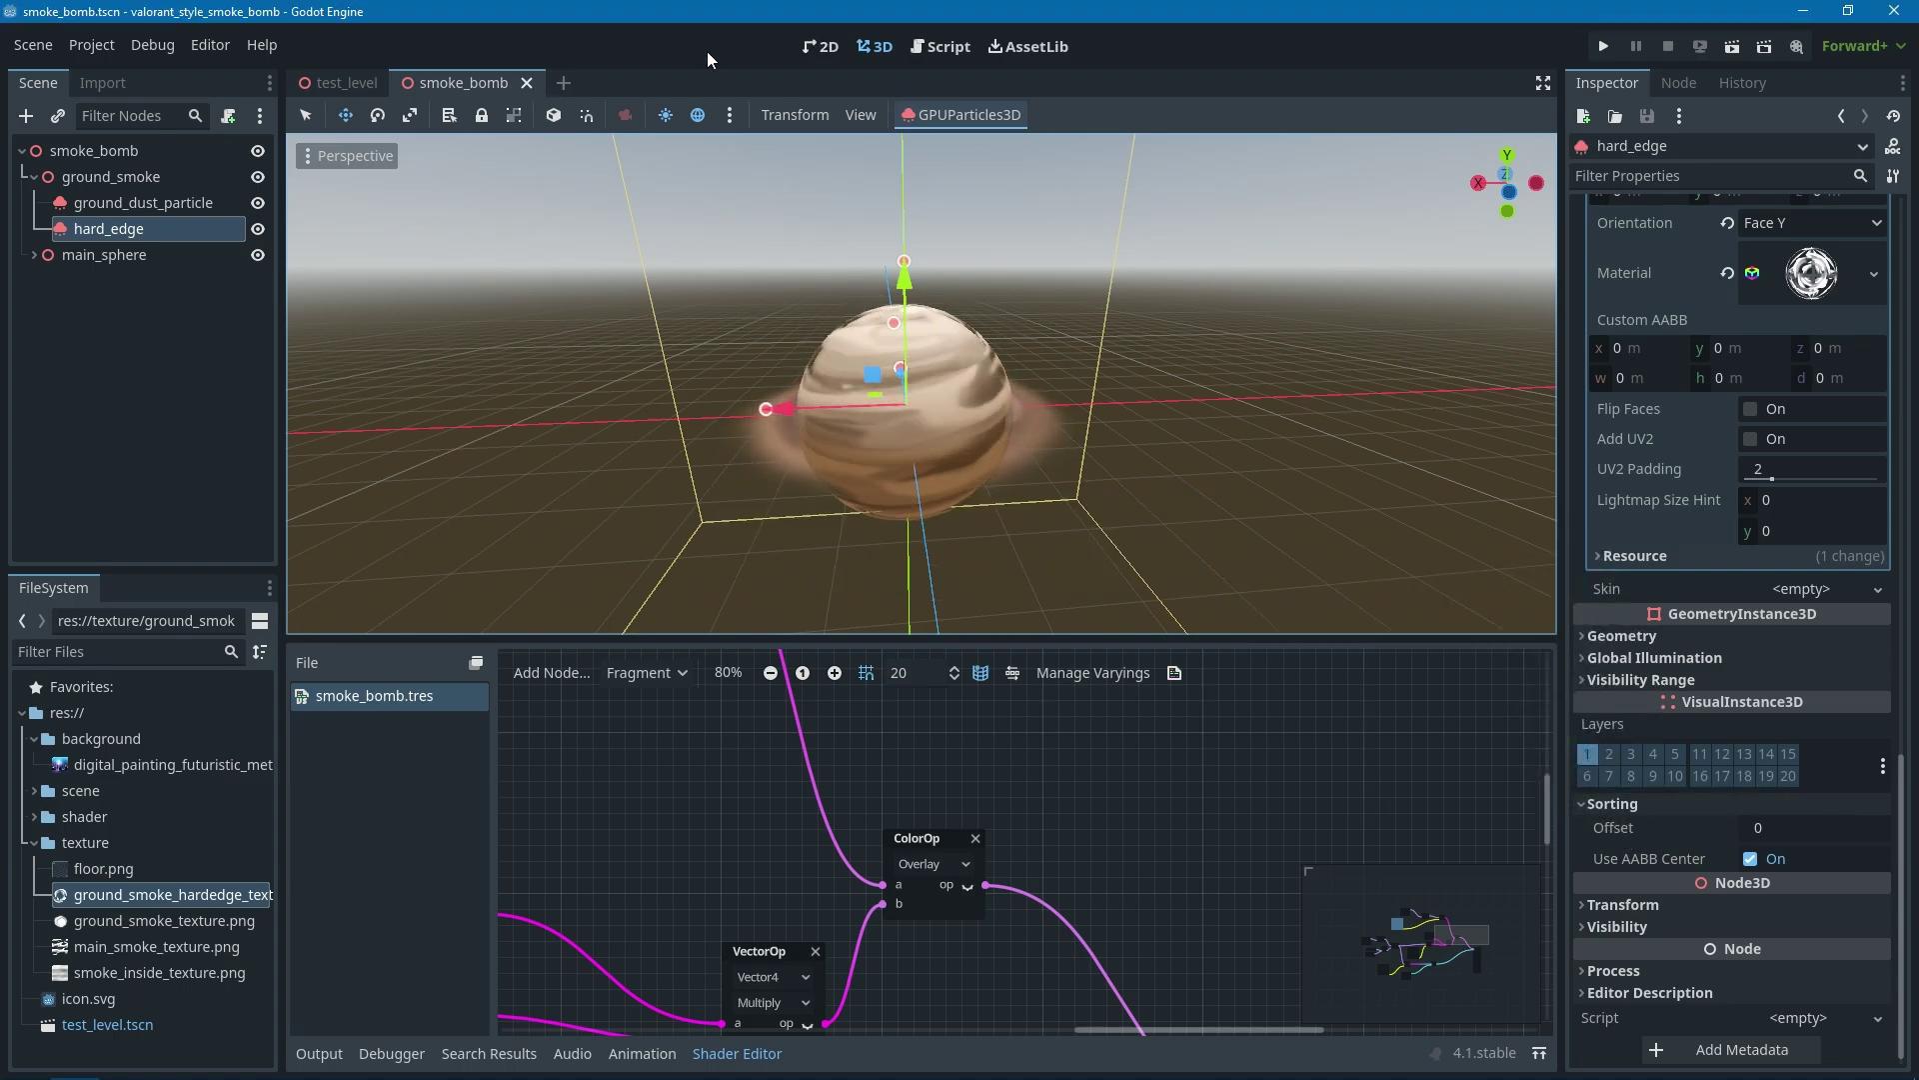
- Reveal hard_edge's Draw Passes Pass 1 mesh settings, leaving the mesh unchanged
left_click(170, 202)
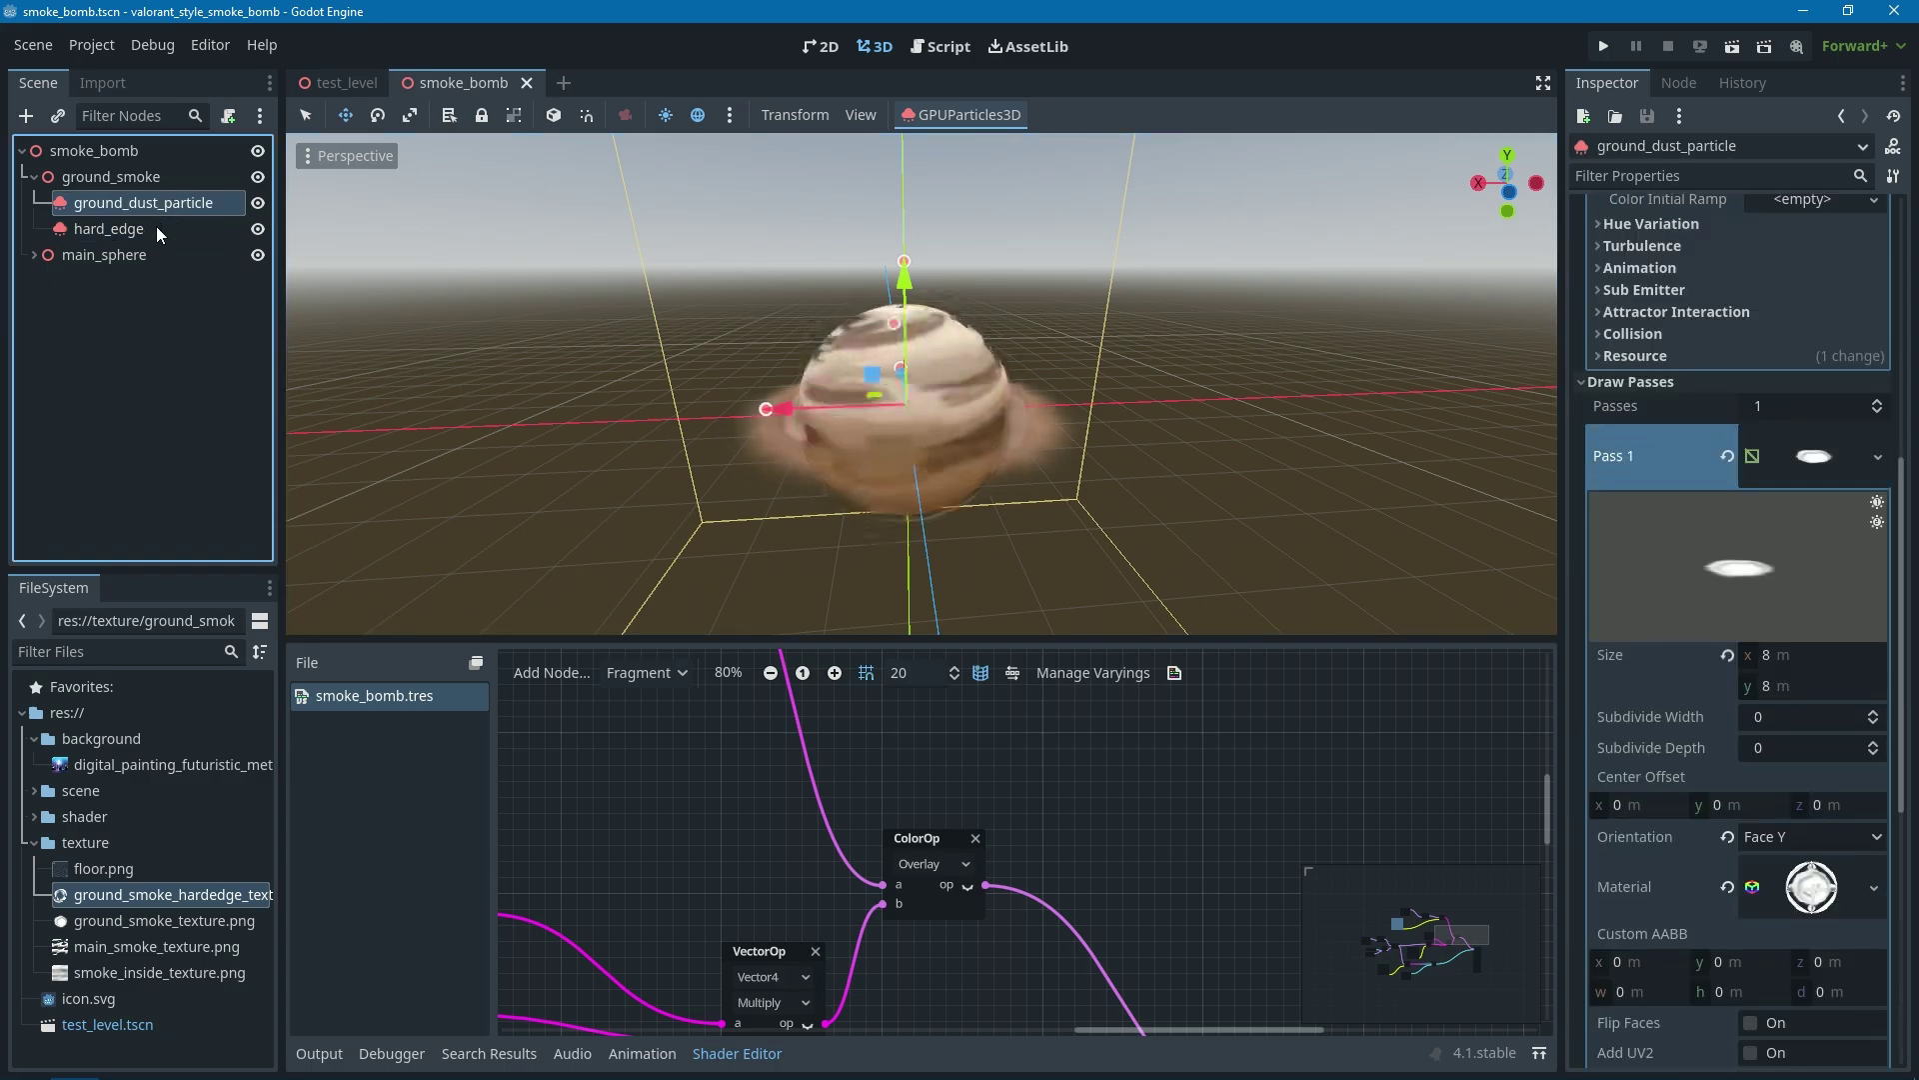
left_click(108, 228)
scroll(1080, 425, "down", 2)
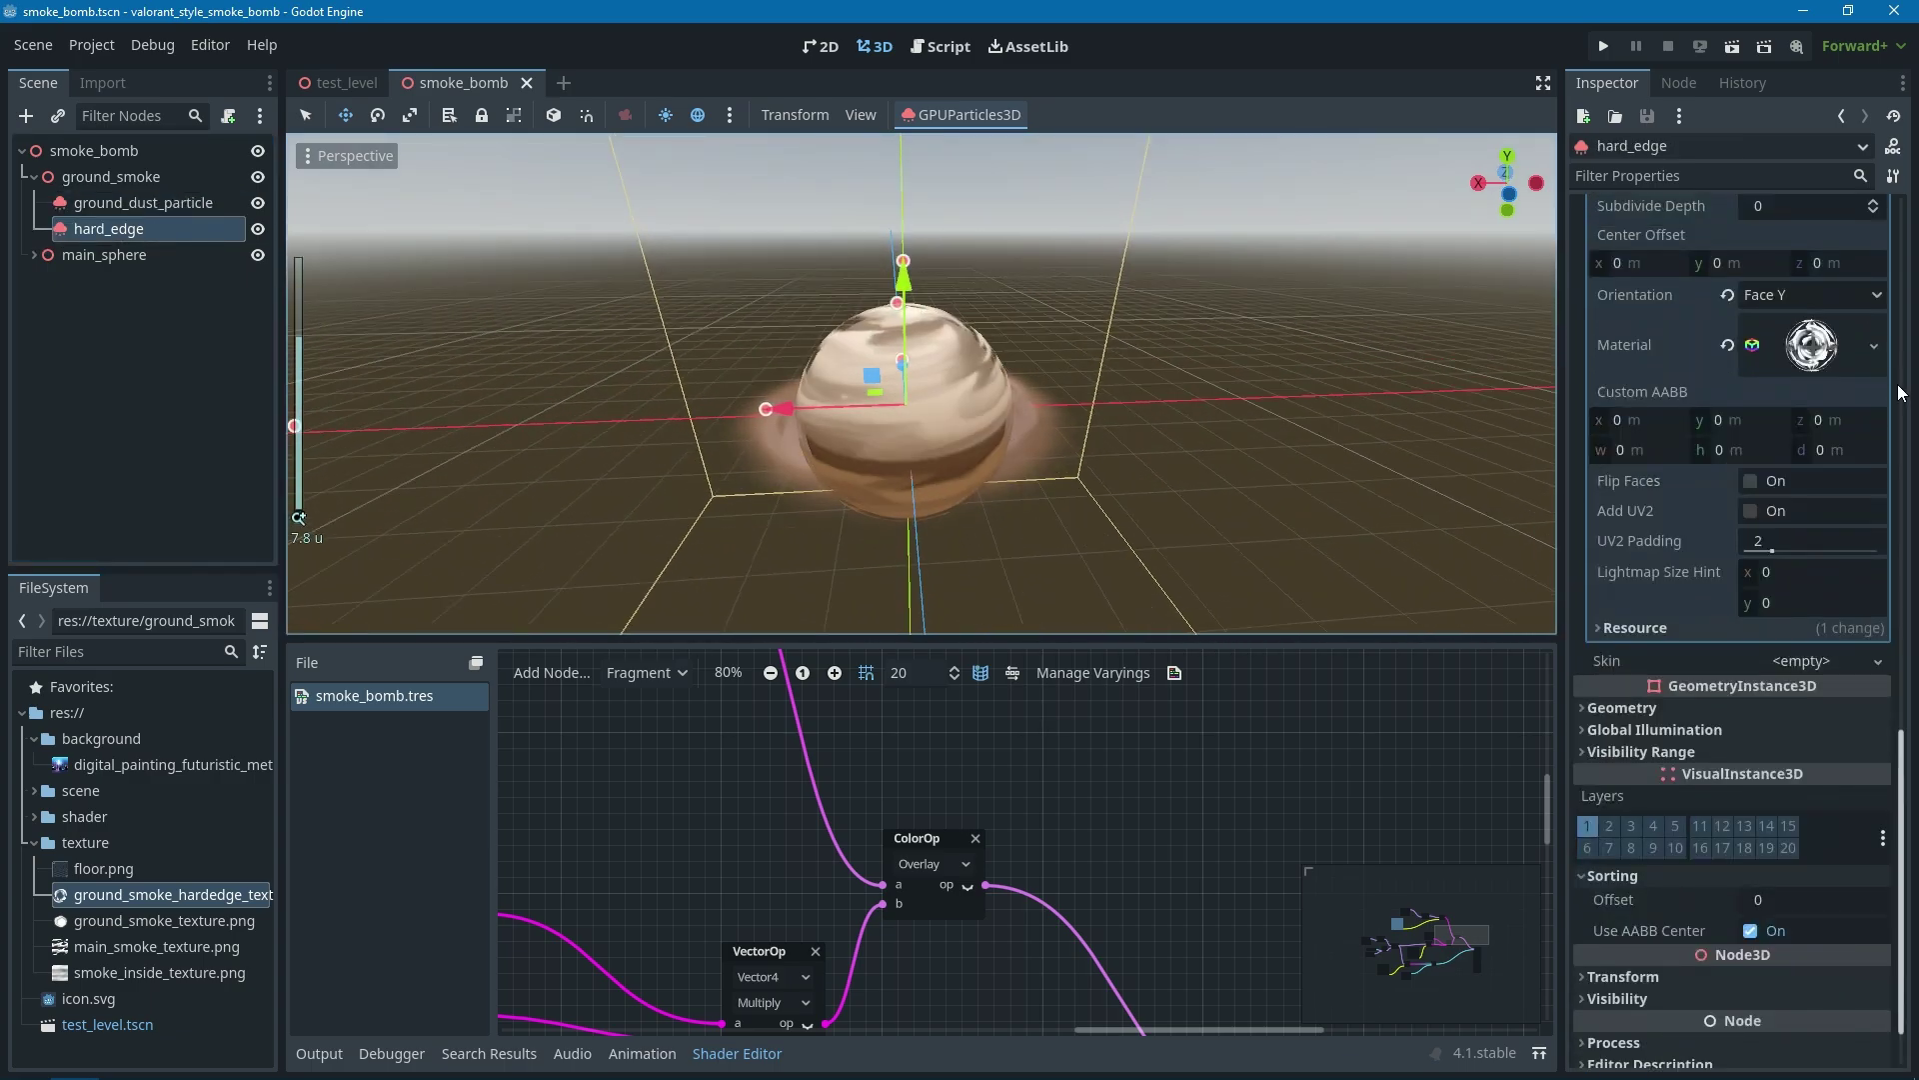
scroll(1825, 390, "up", 10)
left_click(1795, 530)
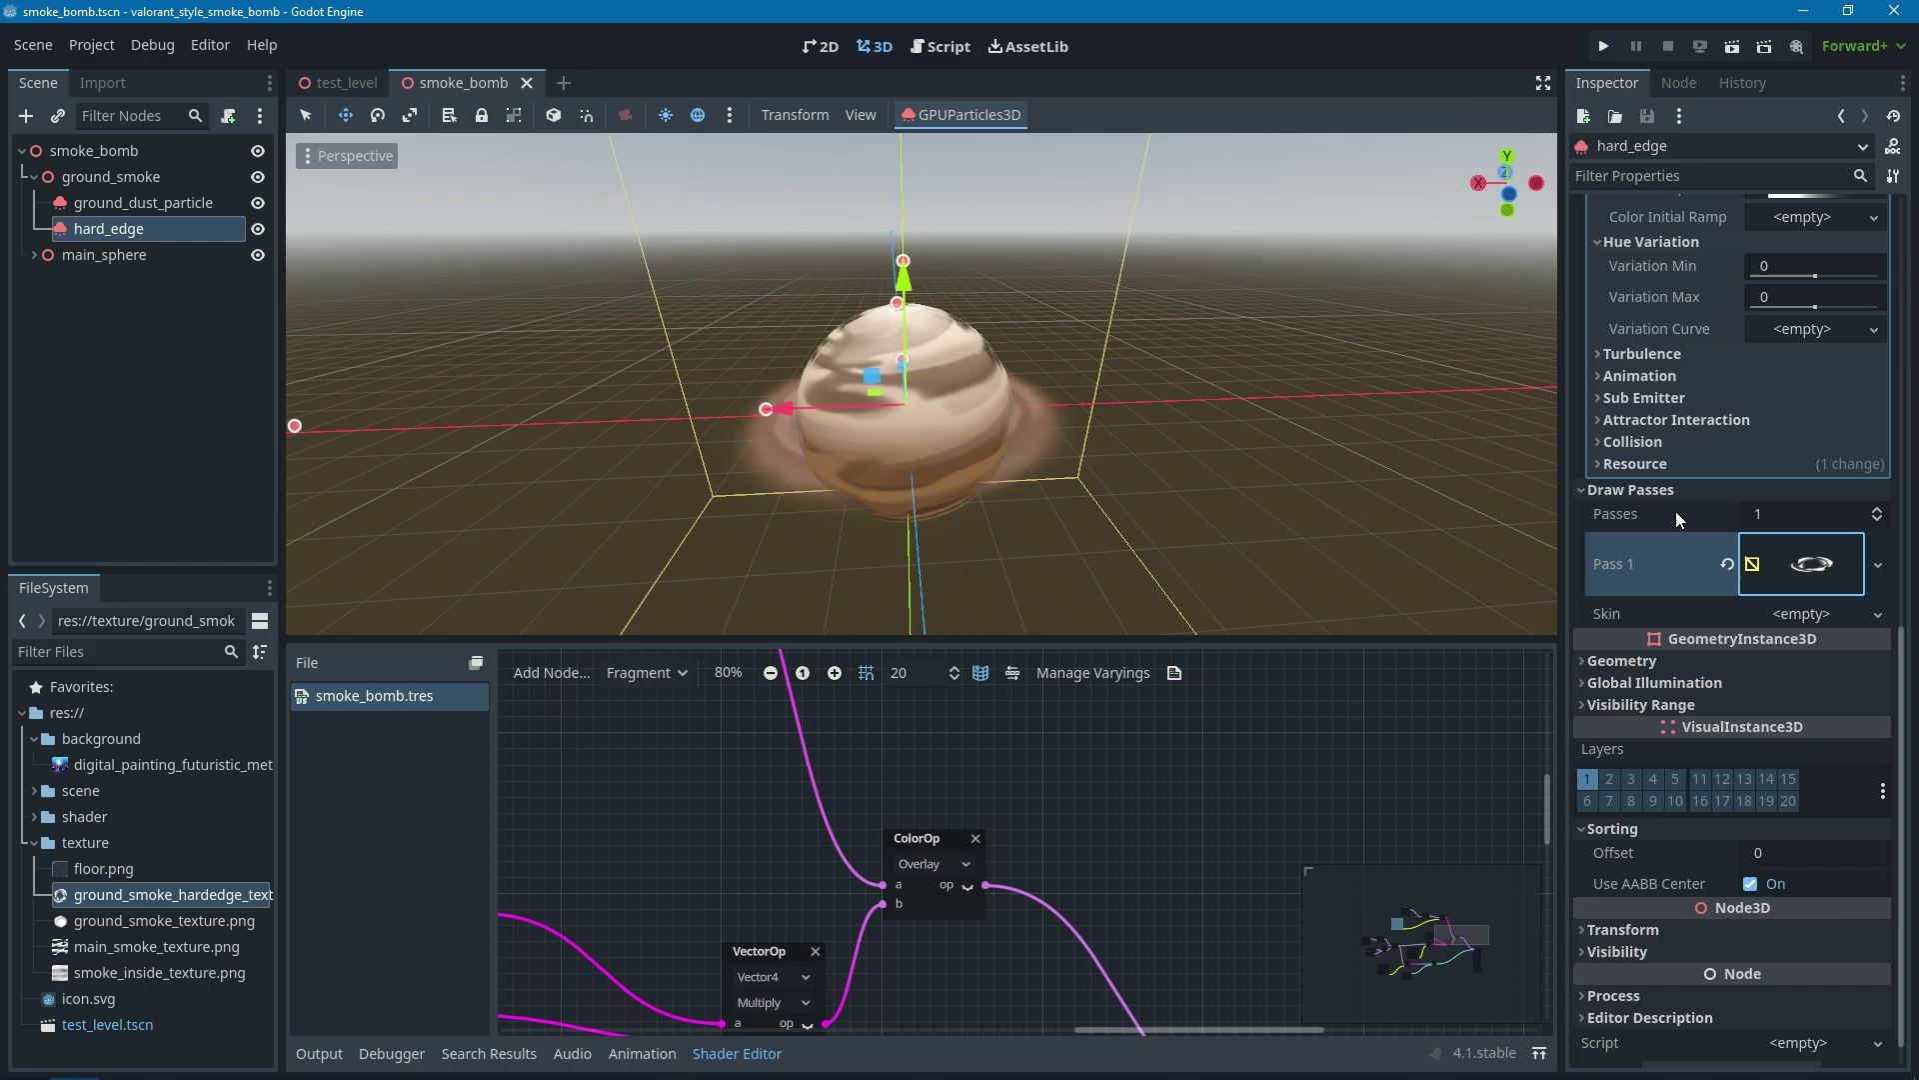
left_click(1689, 490)
scroll(1600, 480, "up", 5)
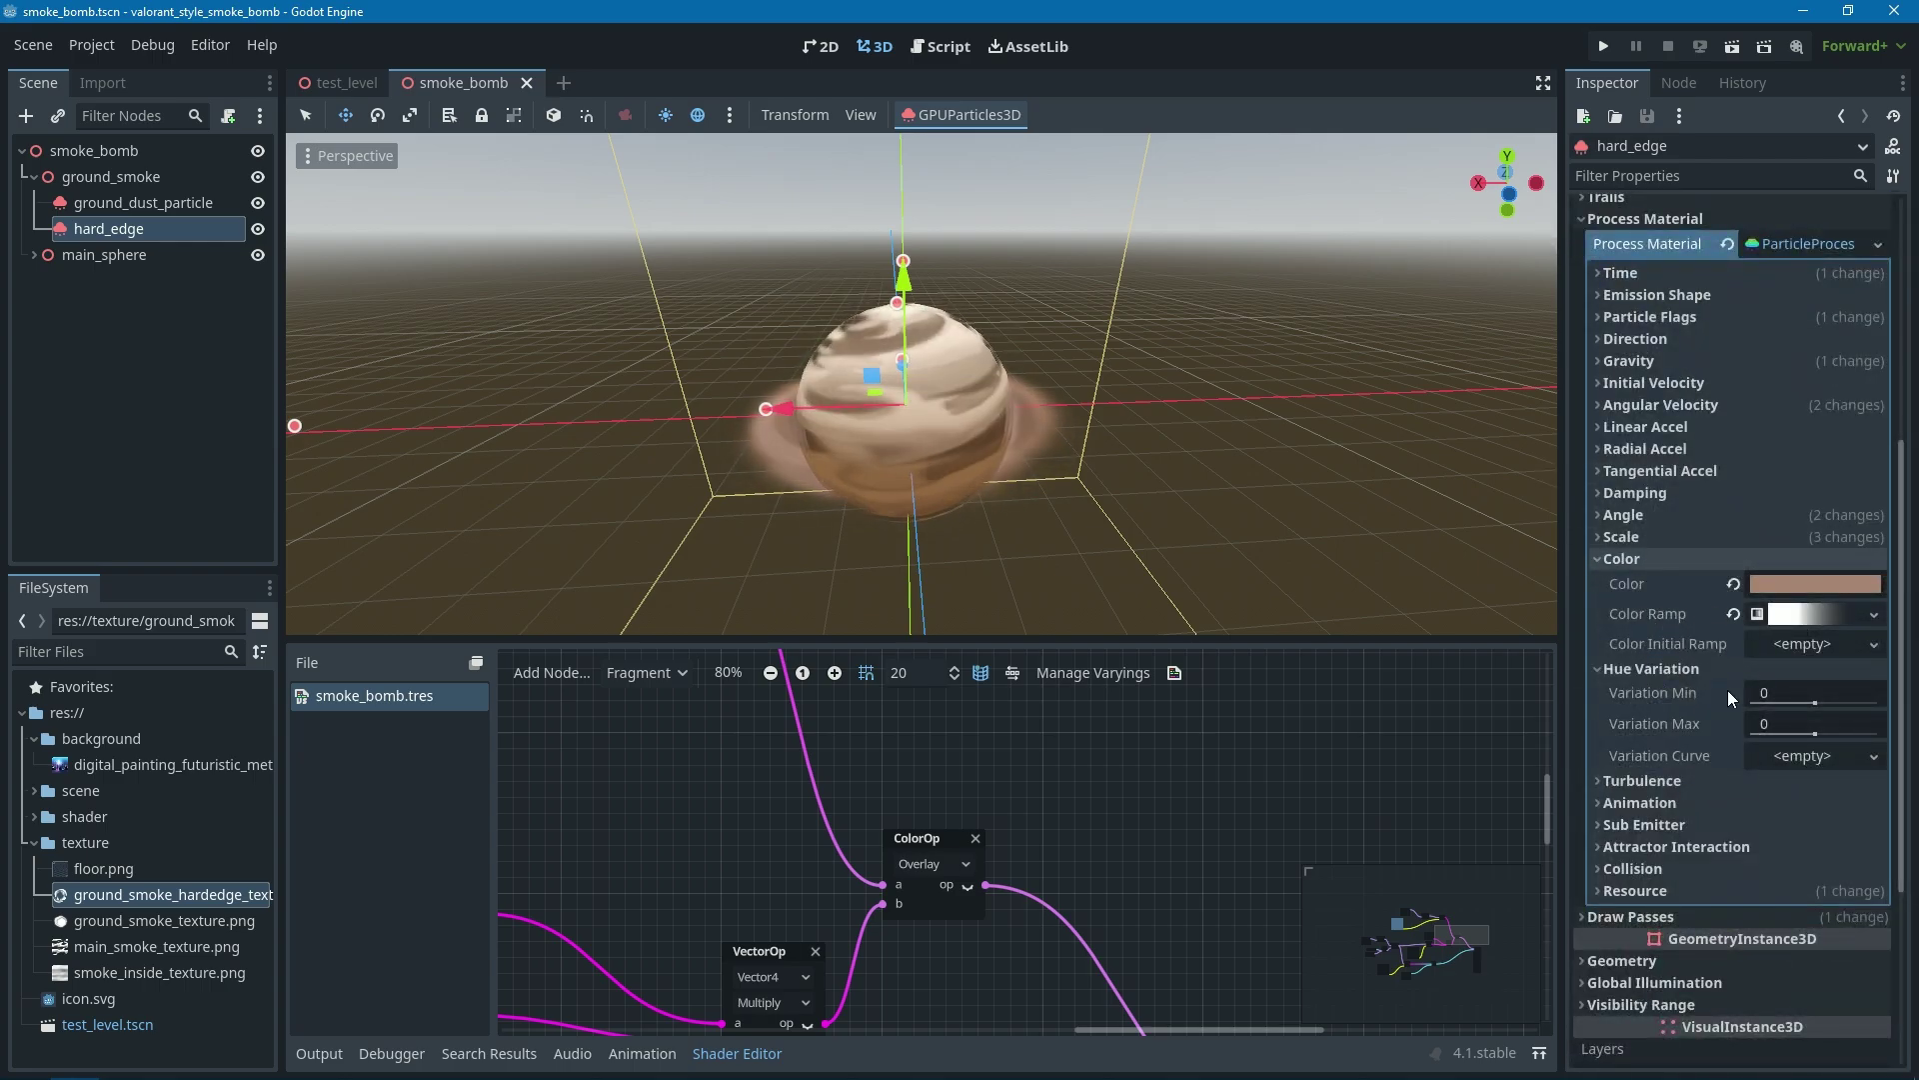
scroll(1649, 688, "down", 4)
left_click(1644, 594)
left_click(1803, 679)
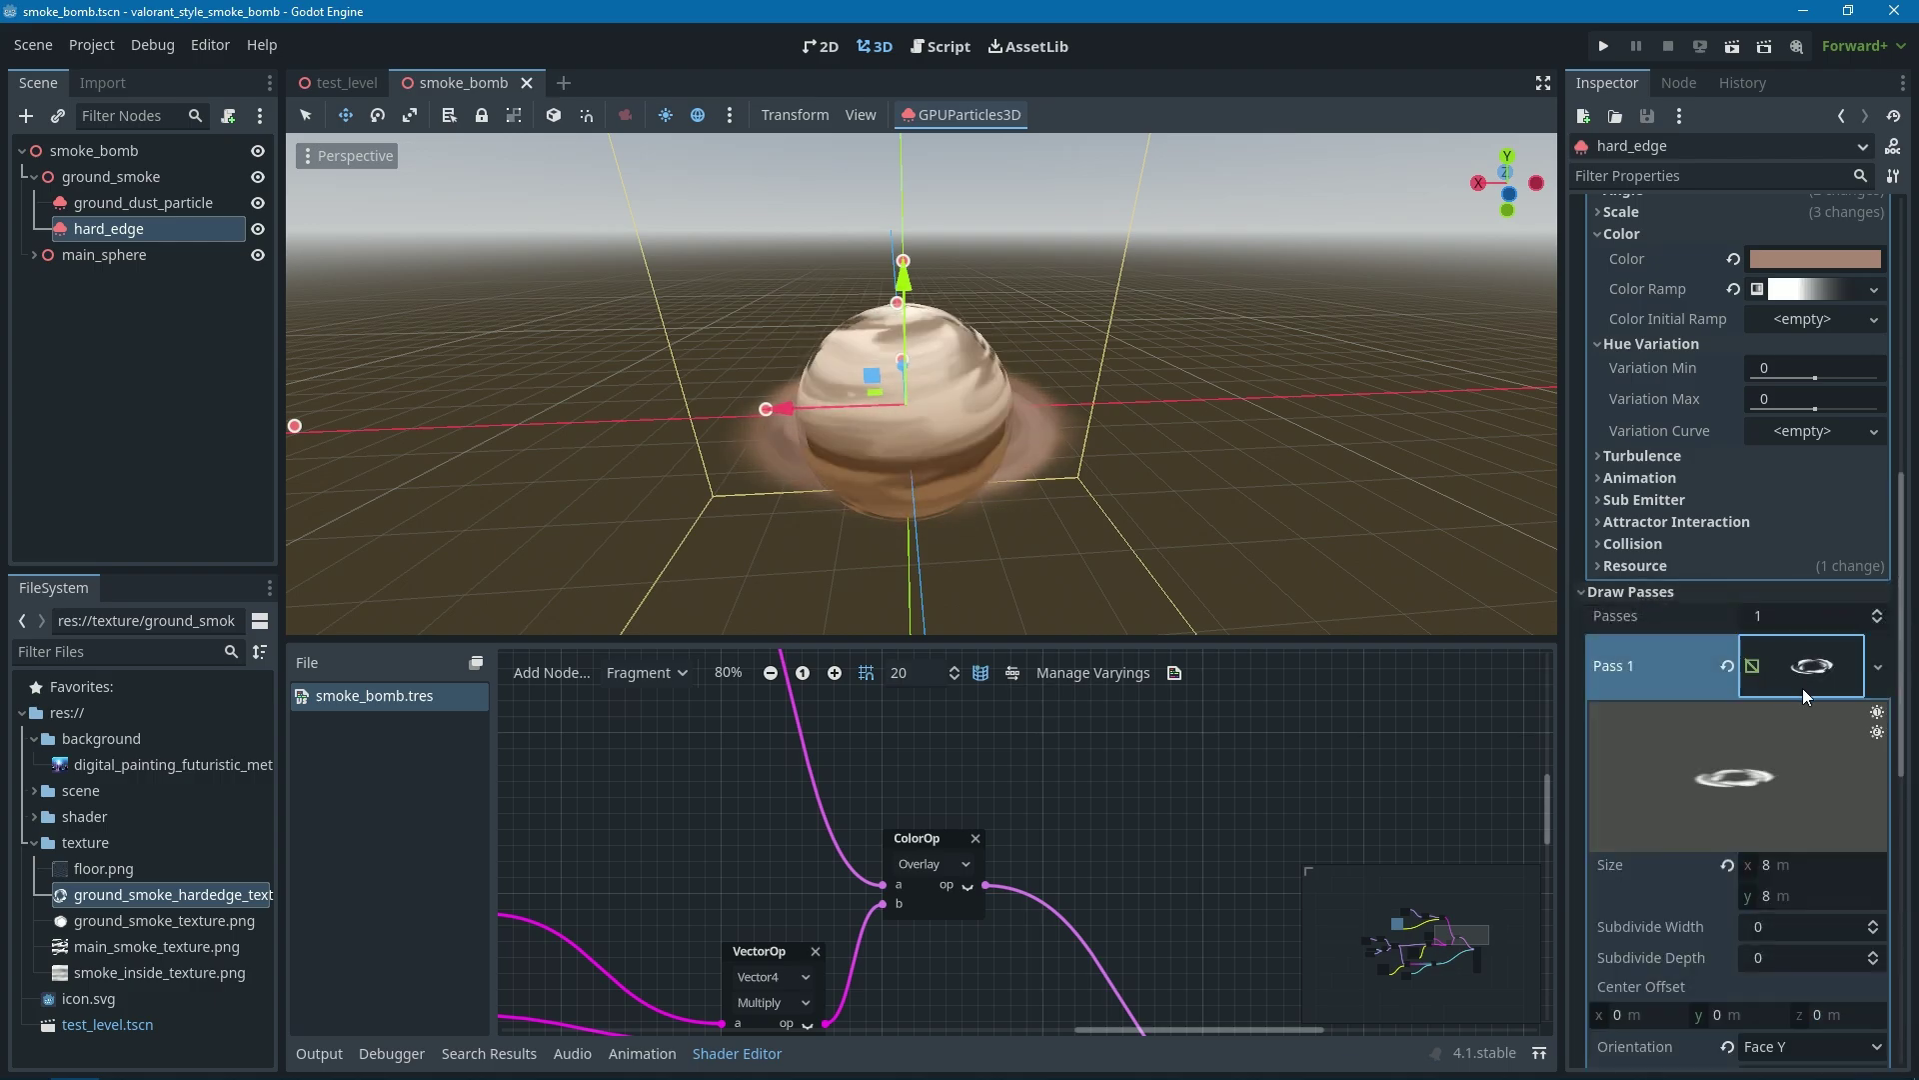
scroll(1789, 695, "down", 2)
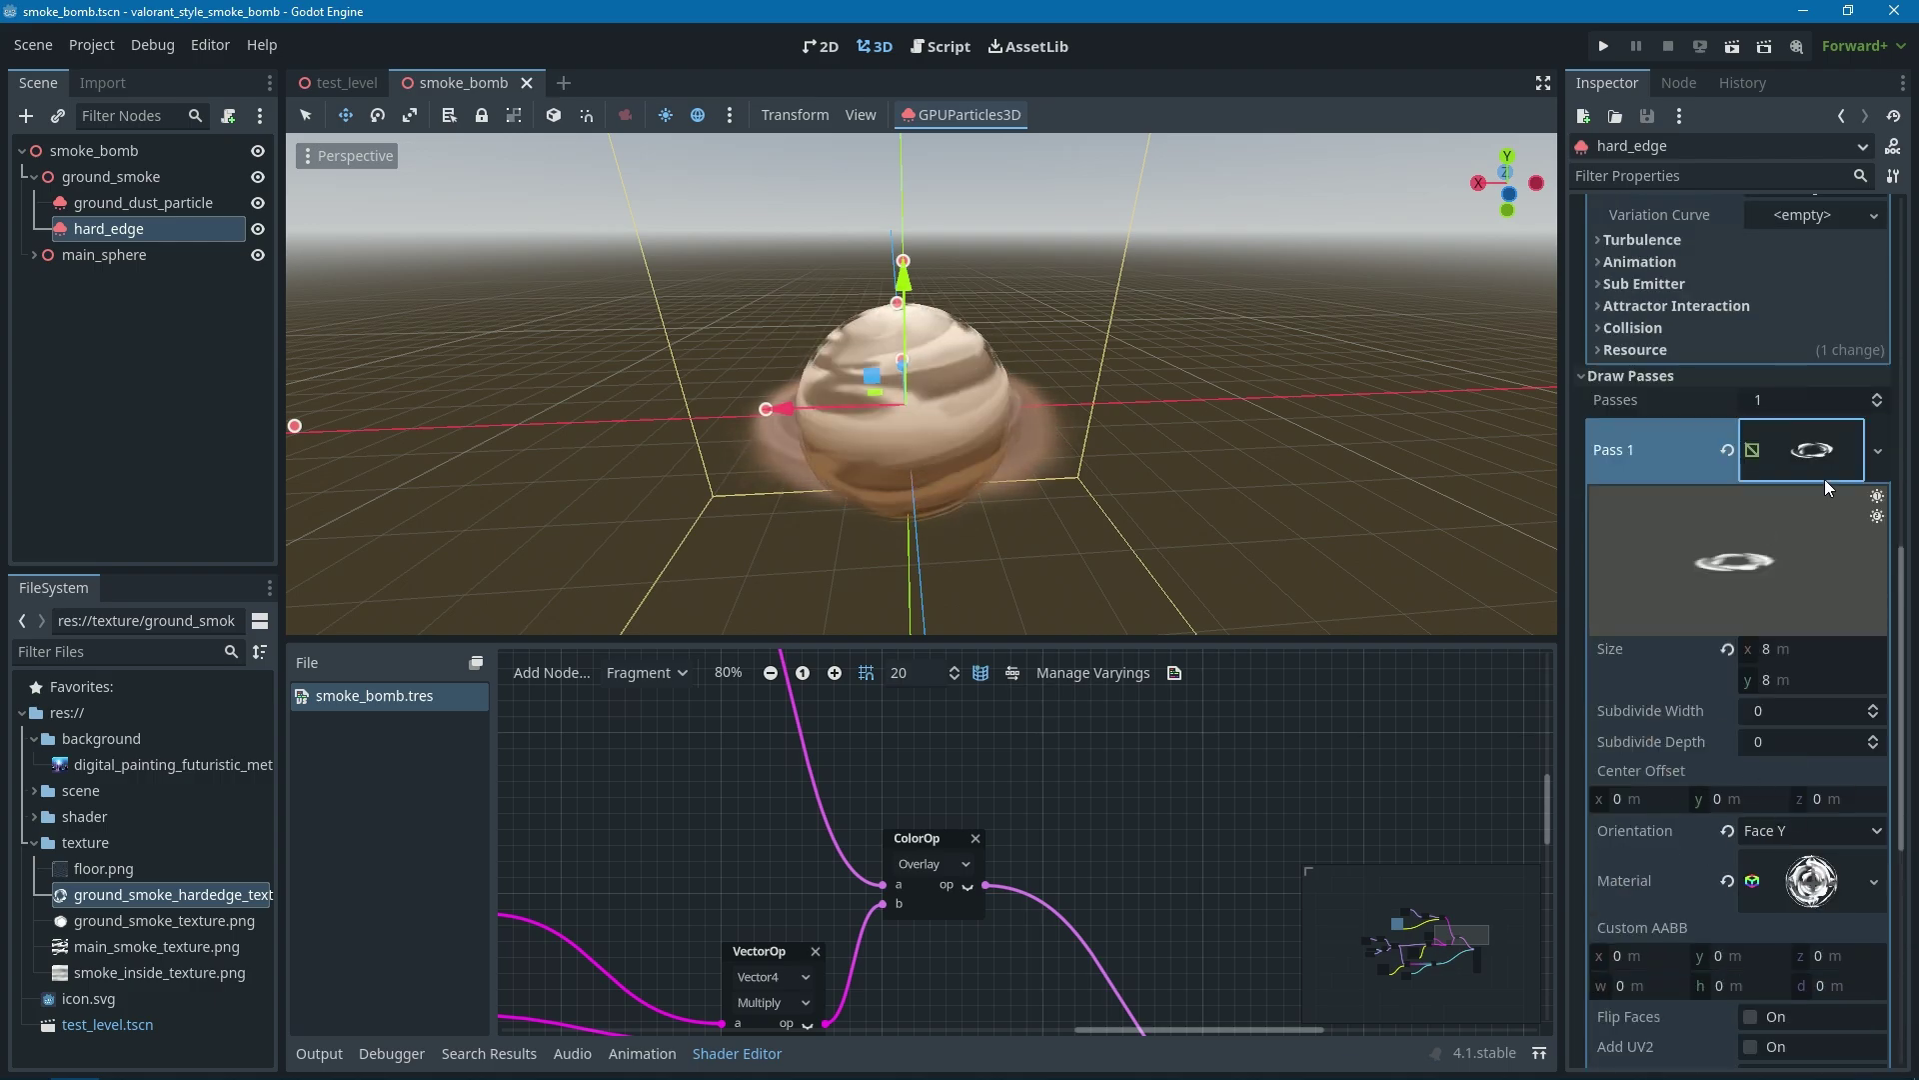
left_click(1877, 451)
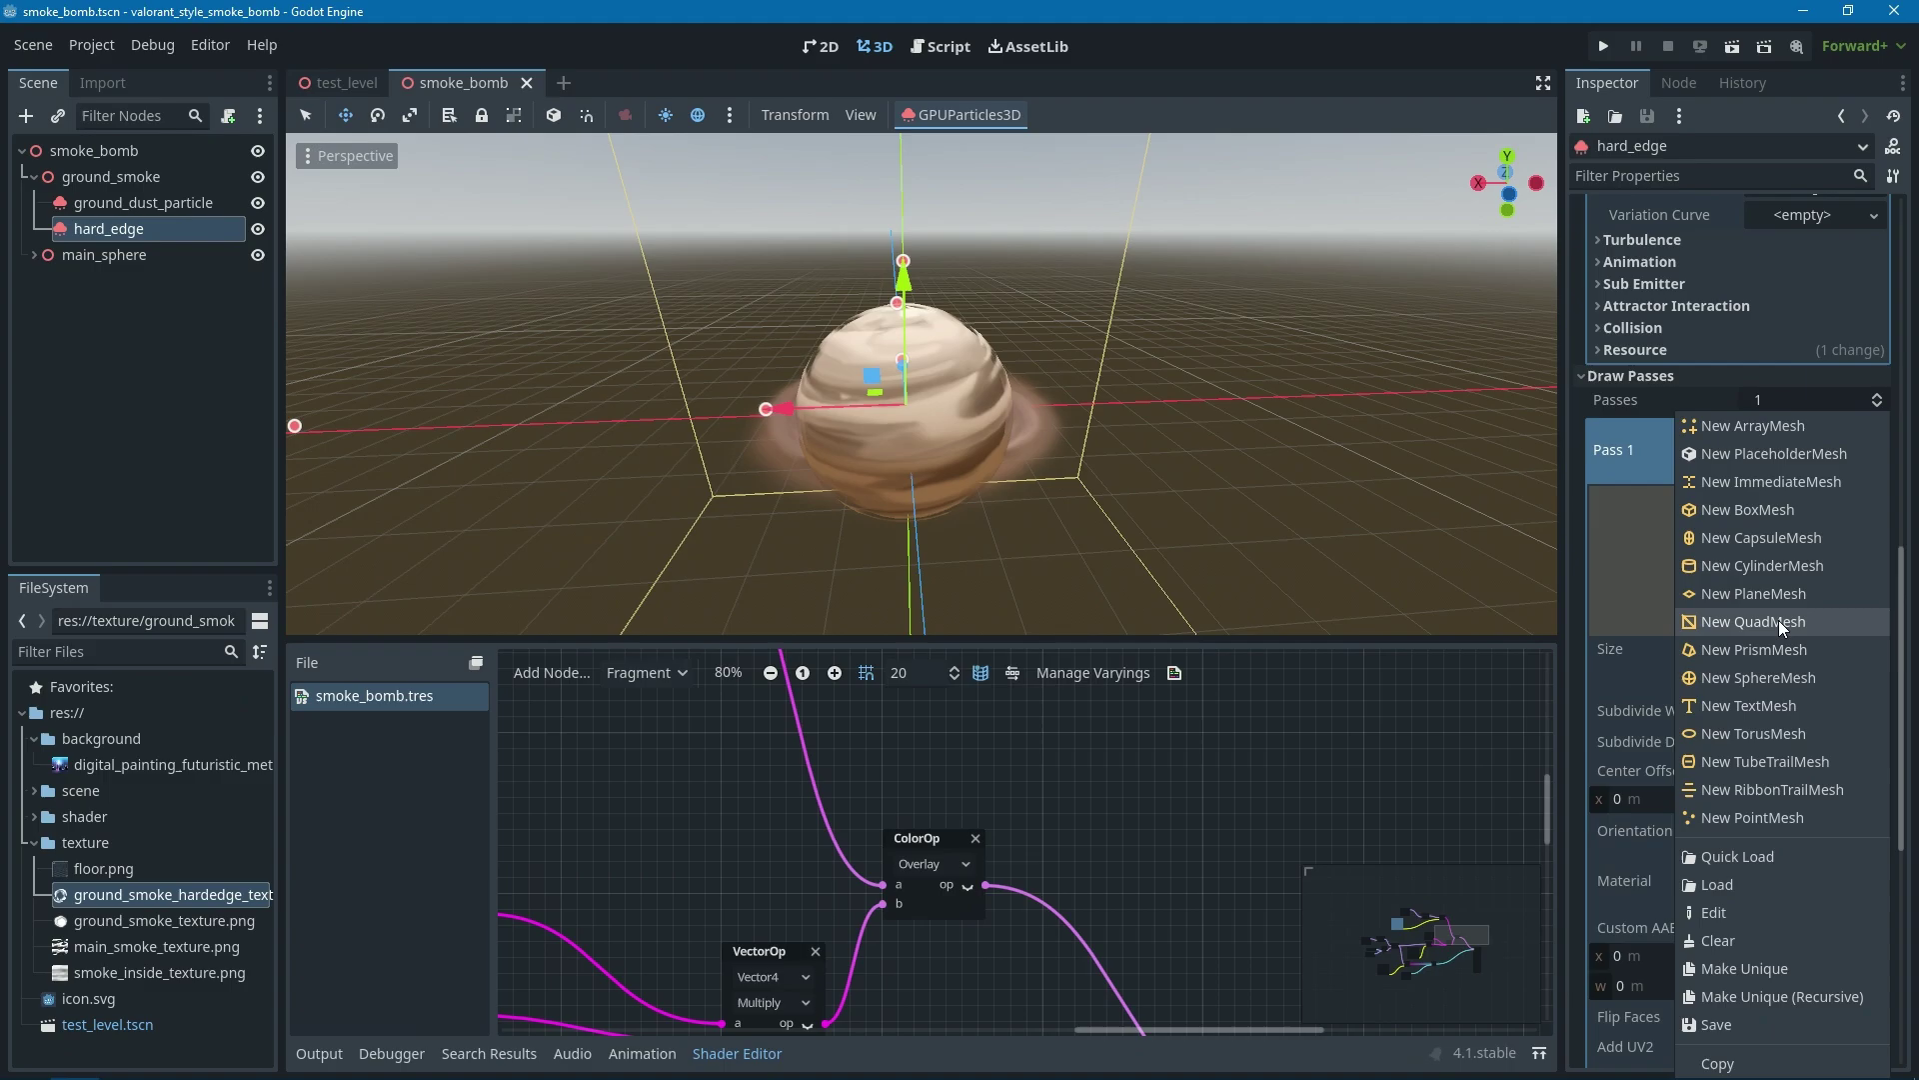
left_click(1598, 426)
scroll(1737, 662, "down", 2)
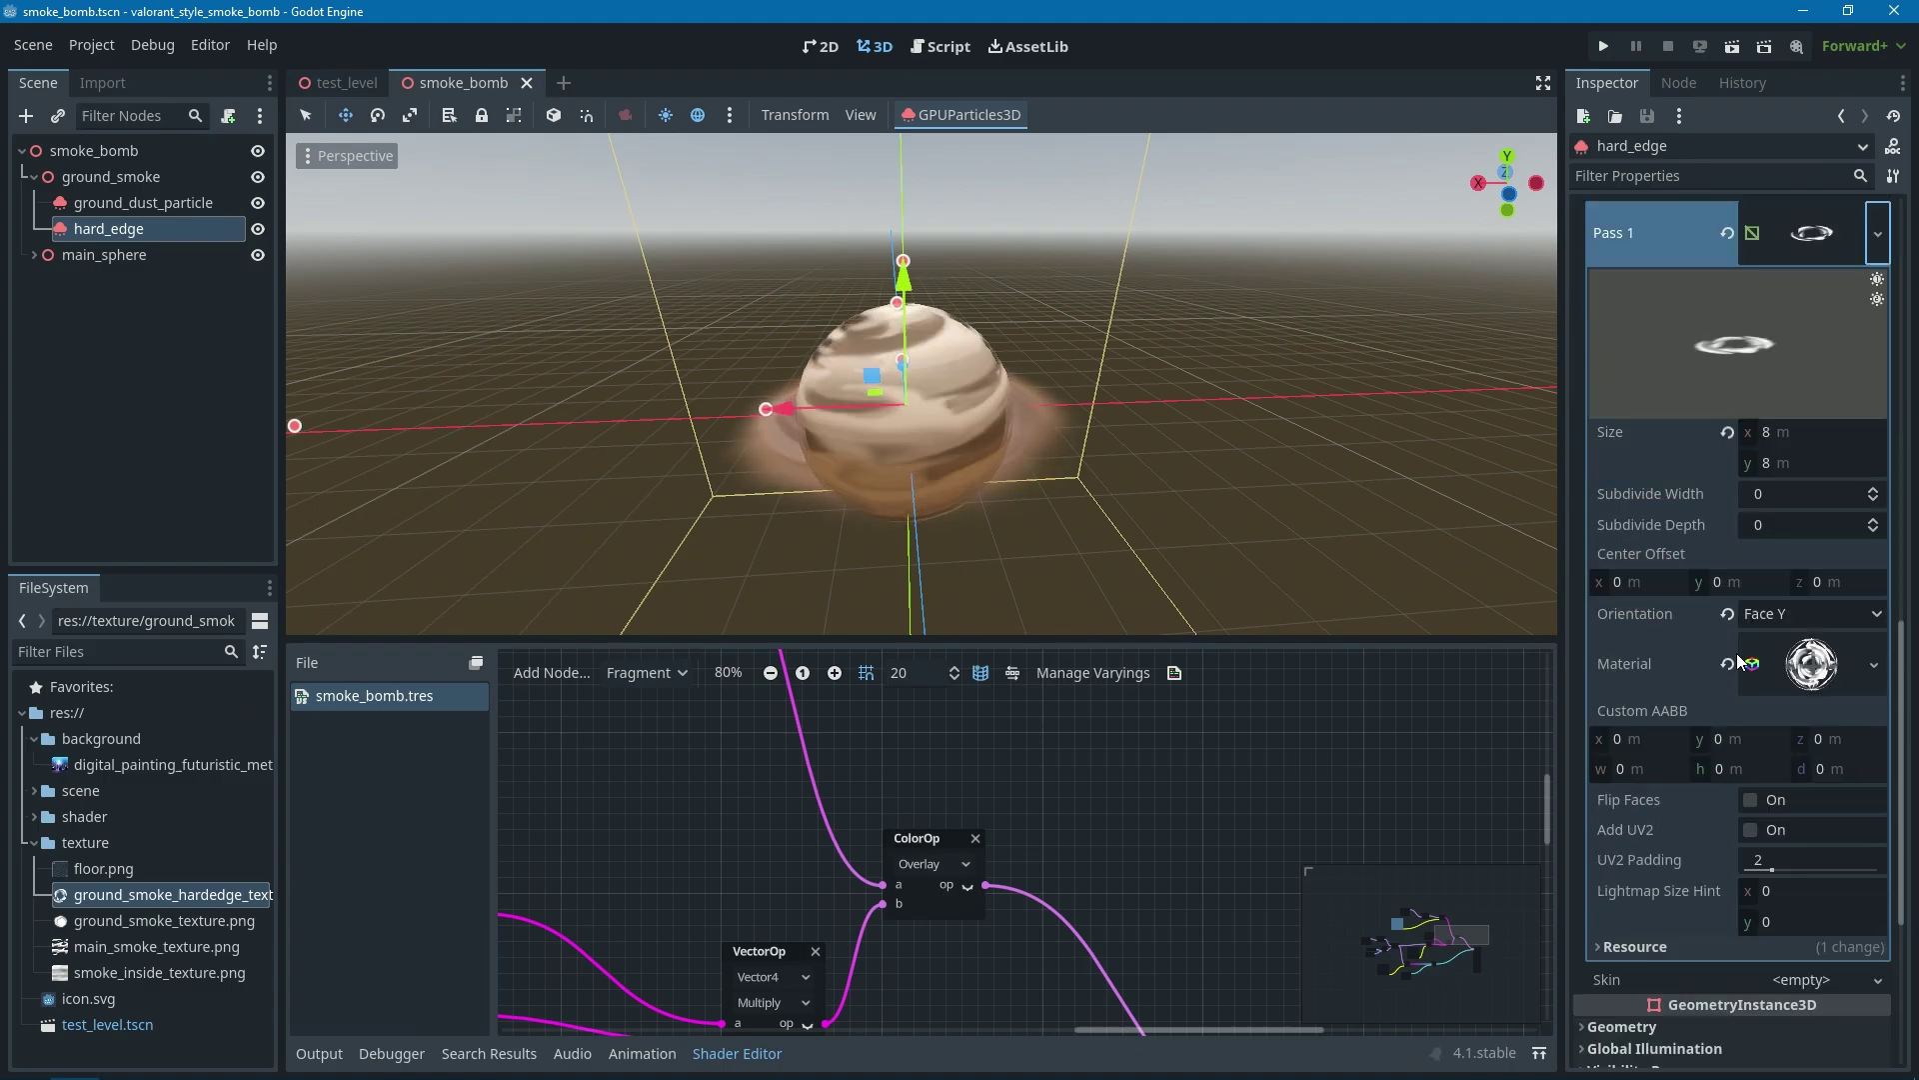
- In the Pass 1 material, confirm Transparency stays set to Alpha
left_click(1746, 664)
scroll(1757, 833, "down", 2)
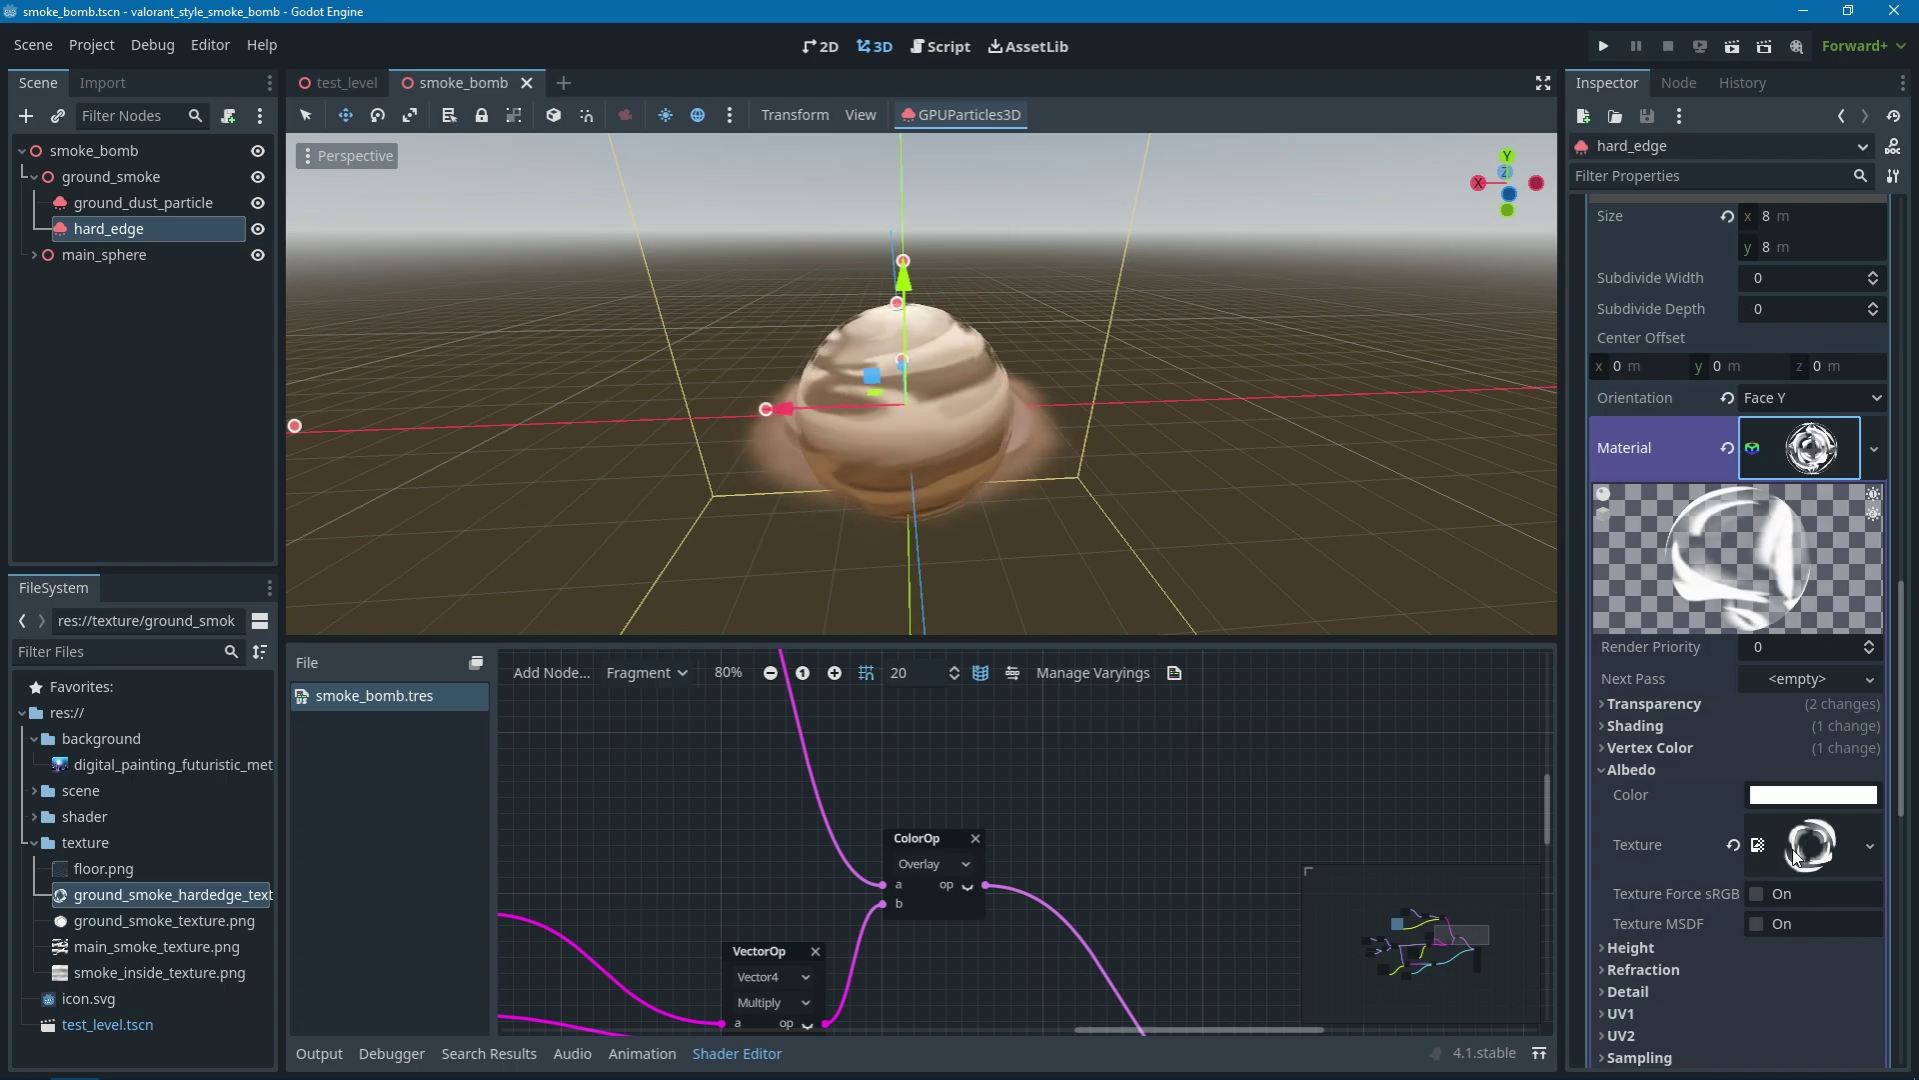
left_click(1651, 711)
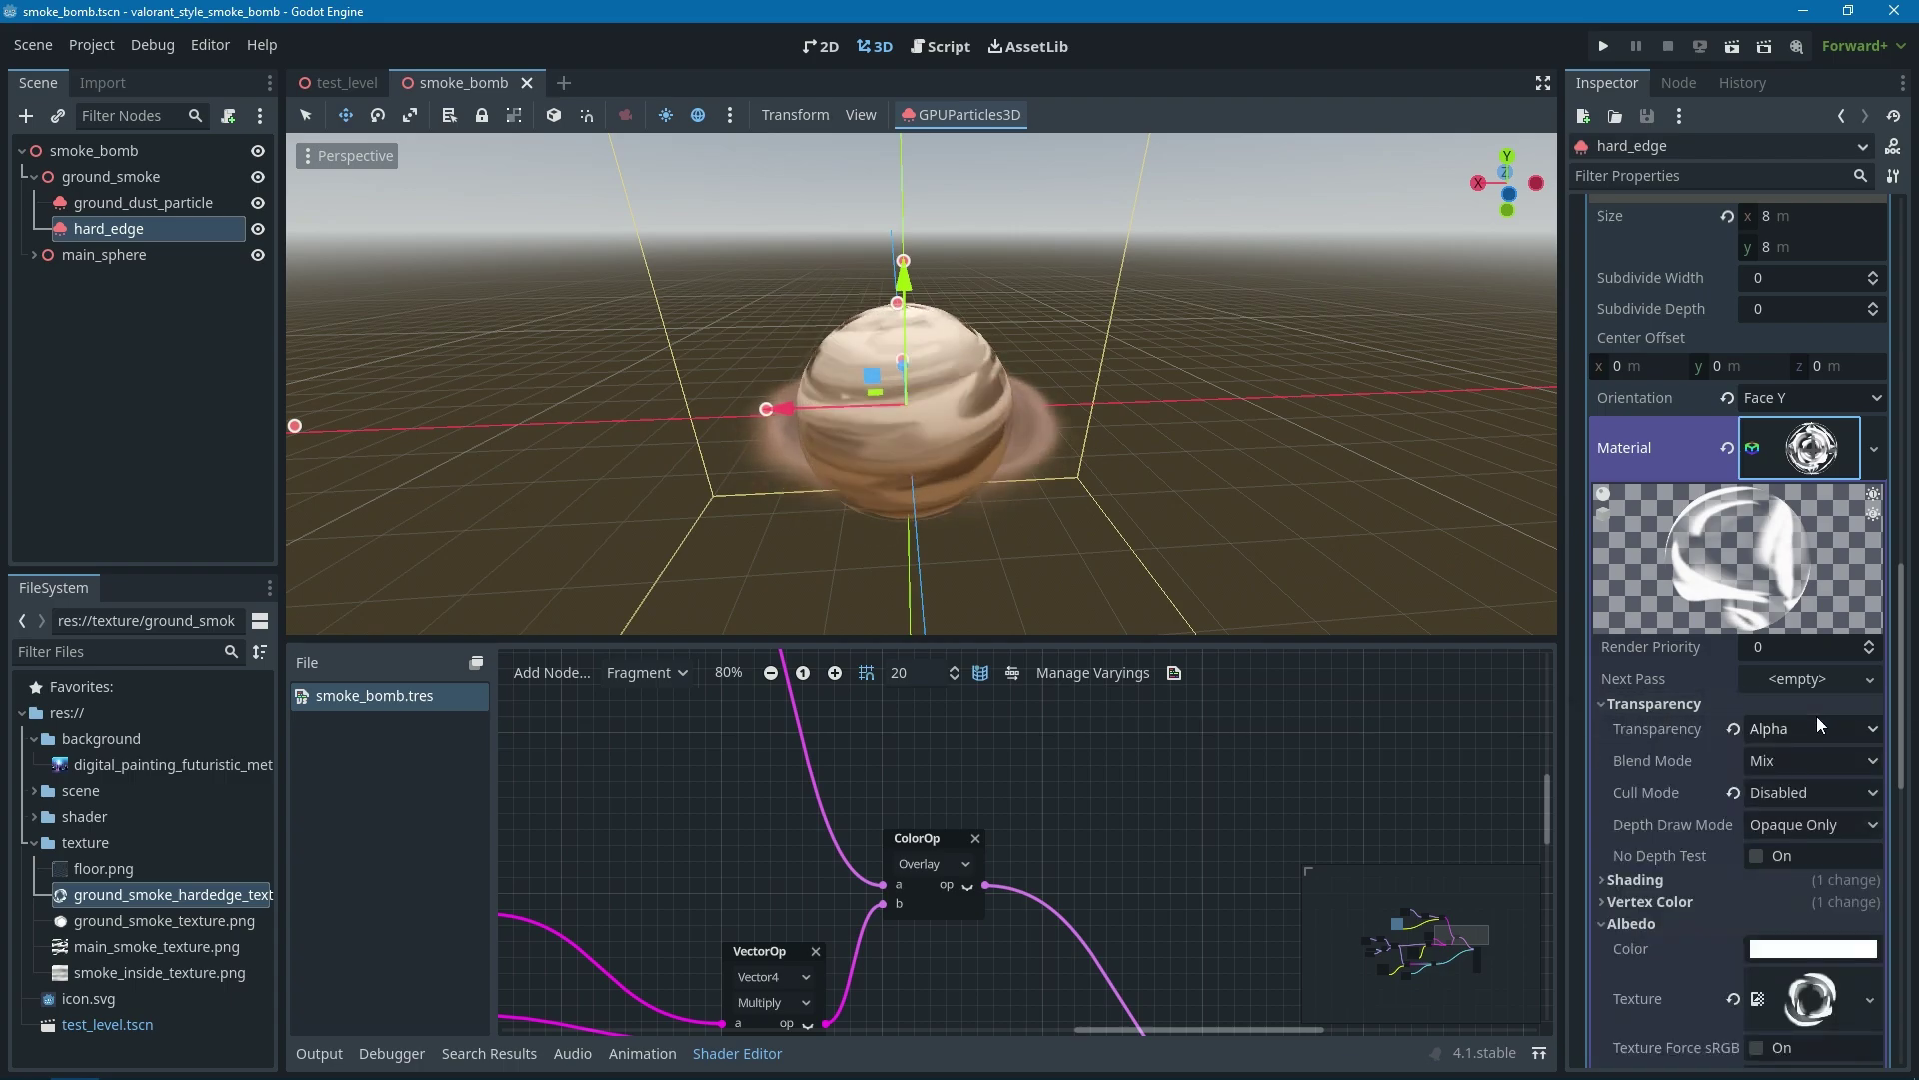
left_click(1781, 730)
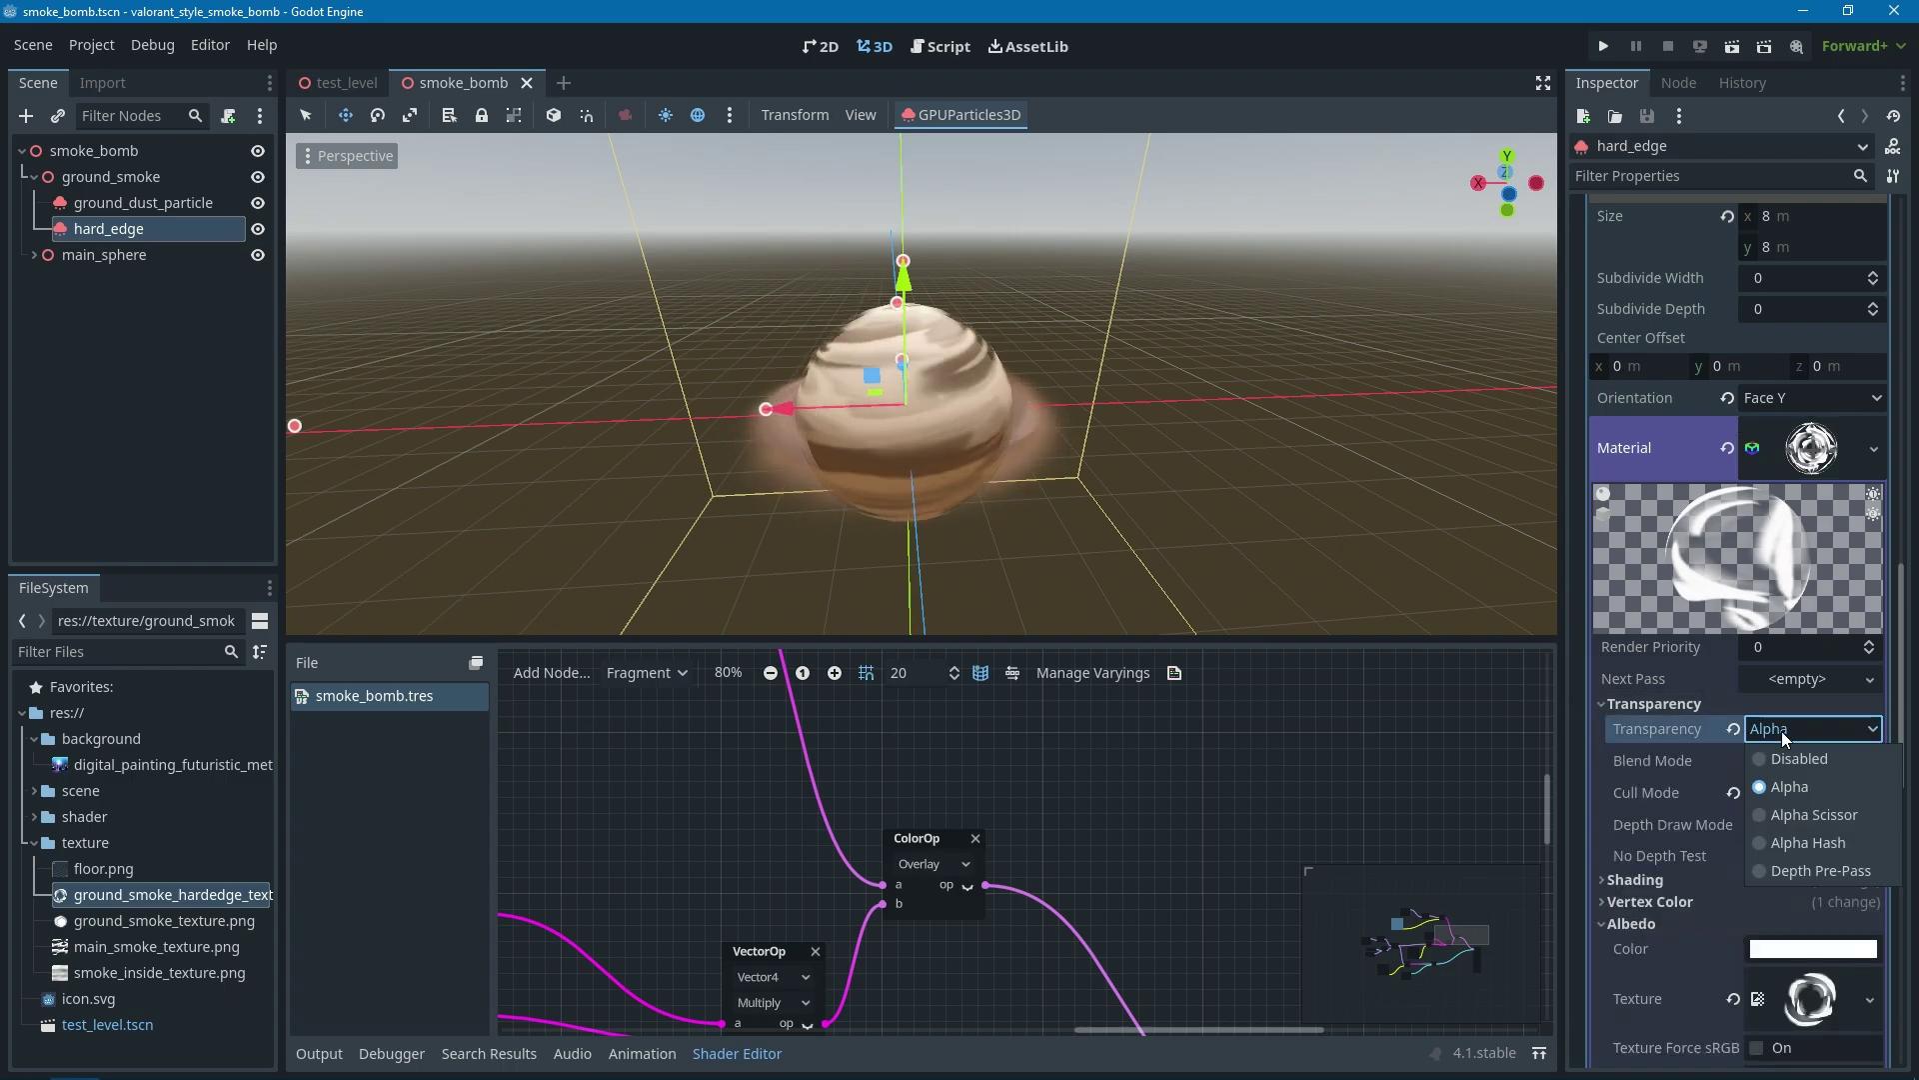
left_click(1797, 788)
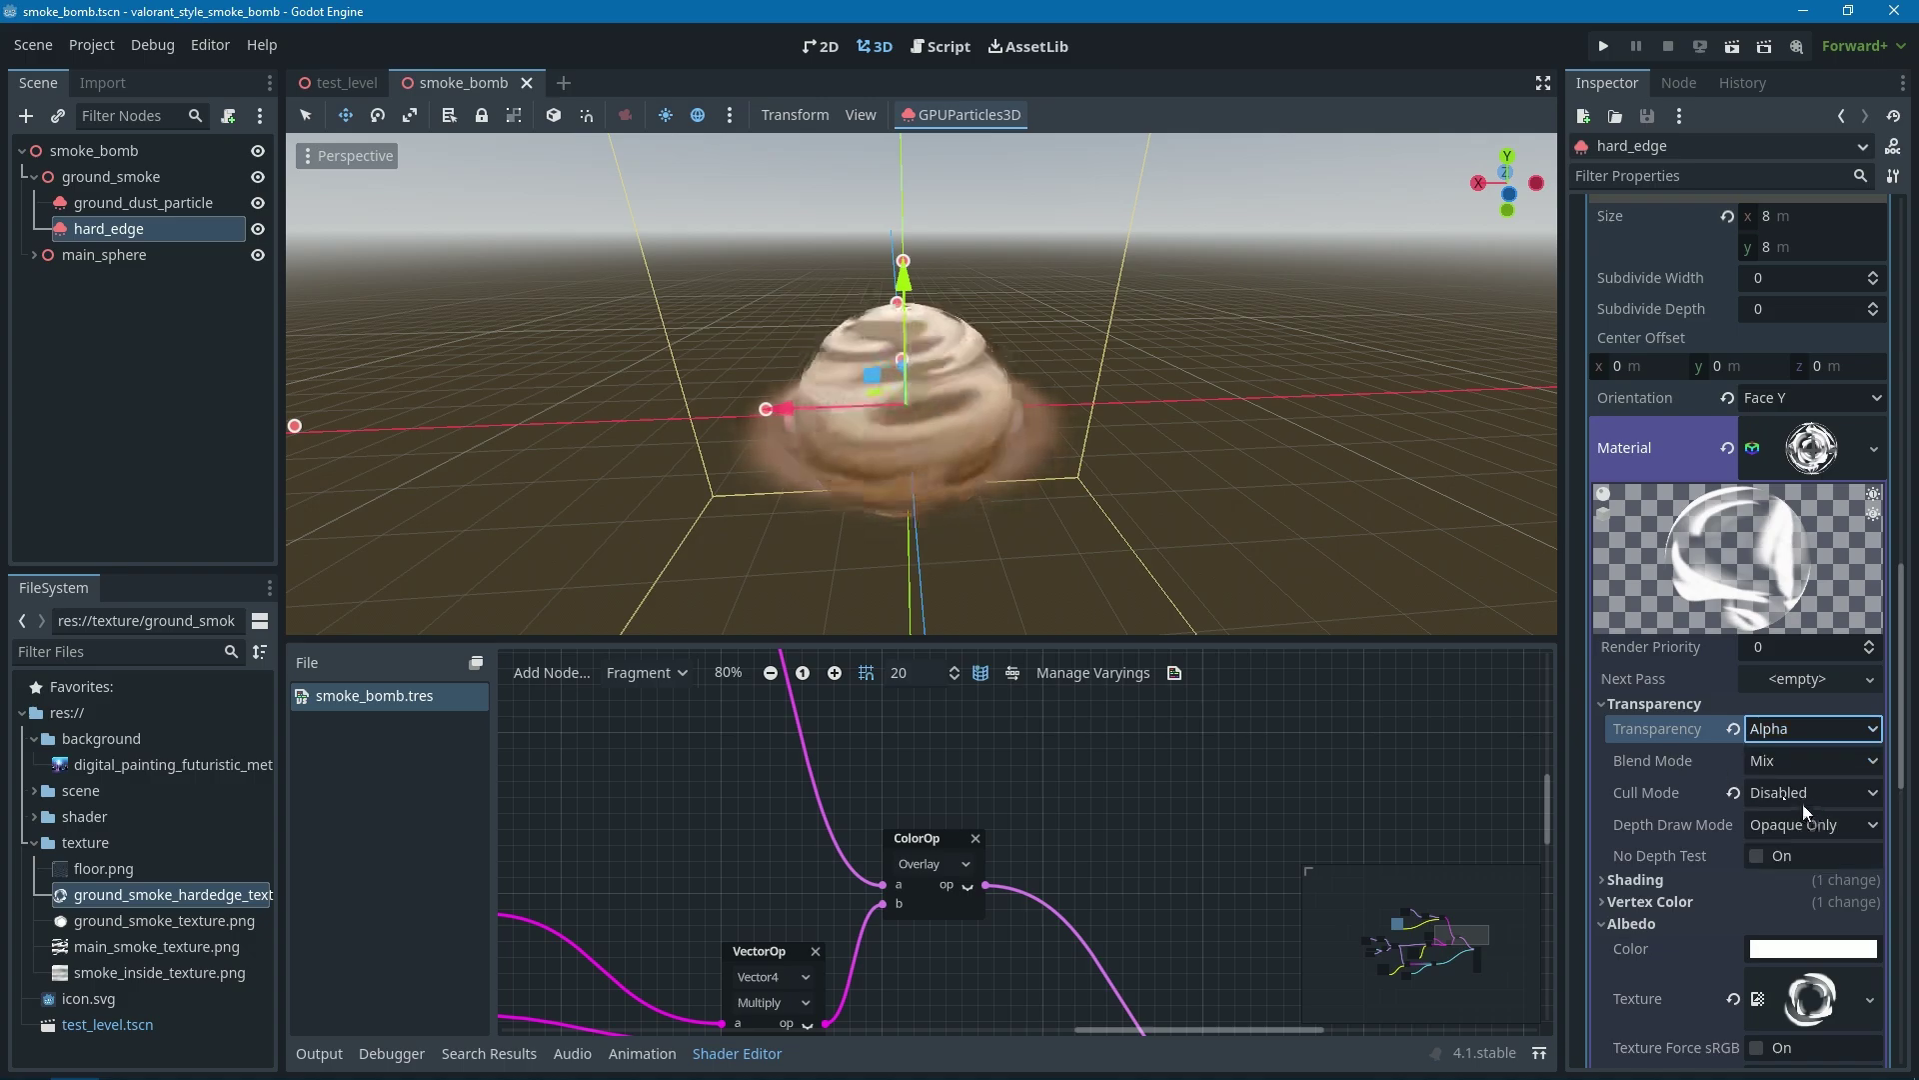
left_click(1777, 729)
left_click(1683, 710)
left_click(1677, 710)
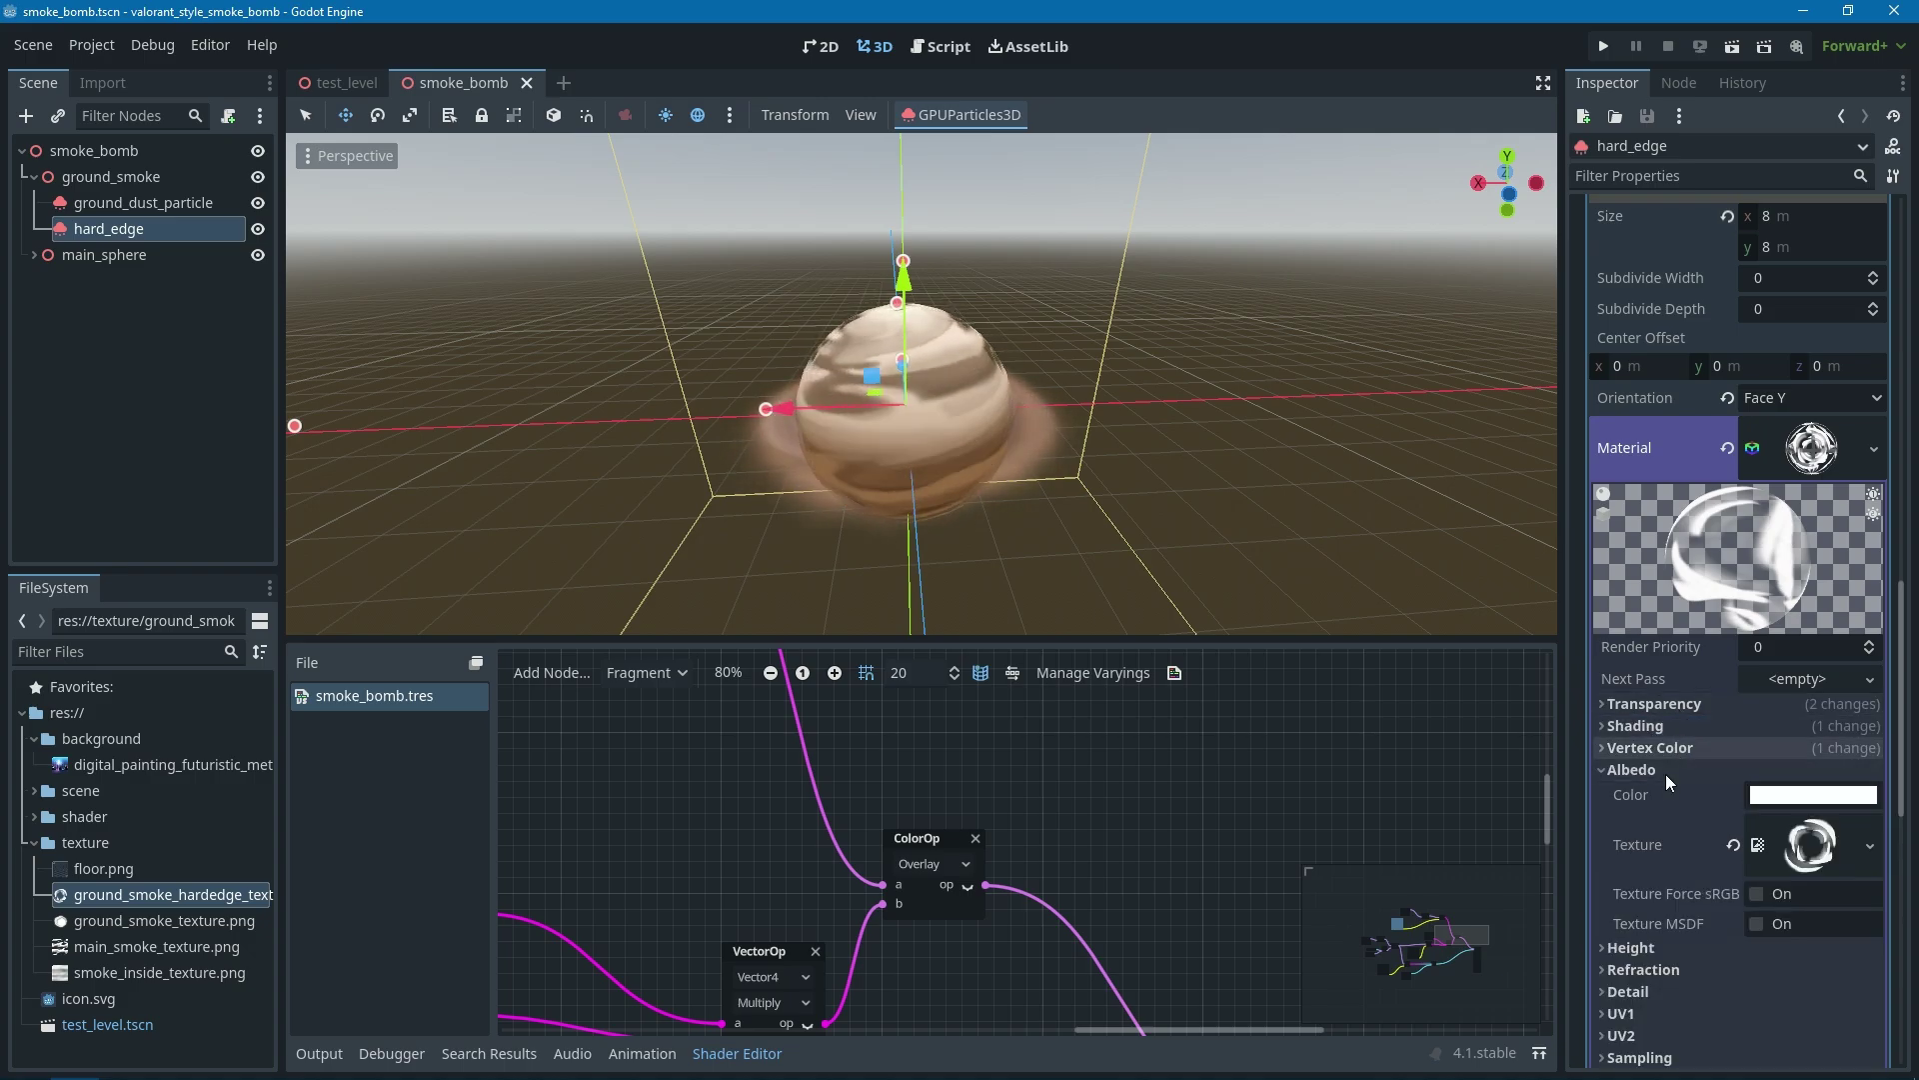
- Toggle Vertex Color's Use as Albedo off and back on
left_click(1670, 750)
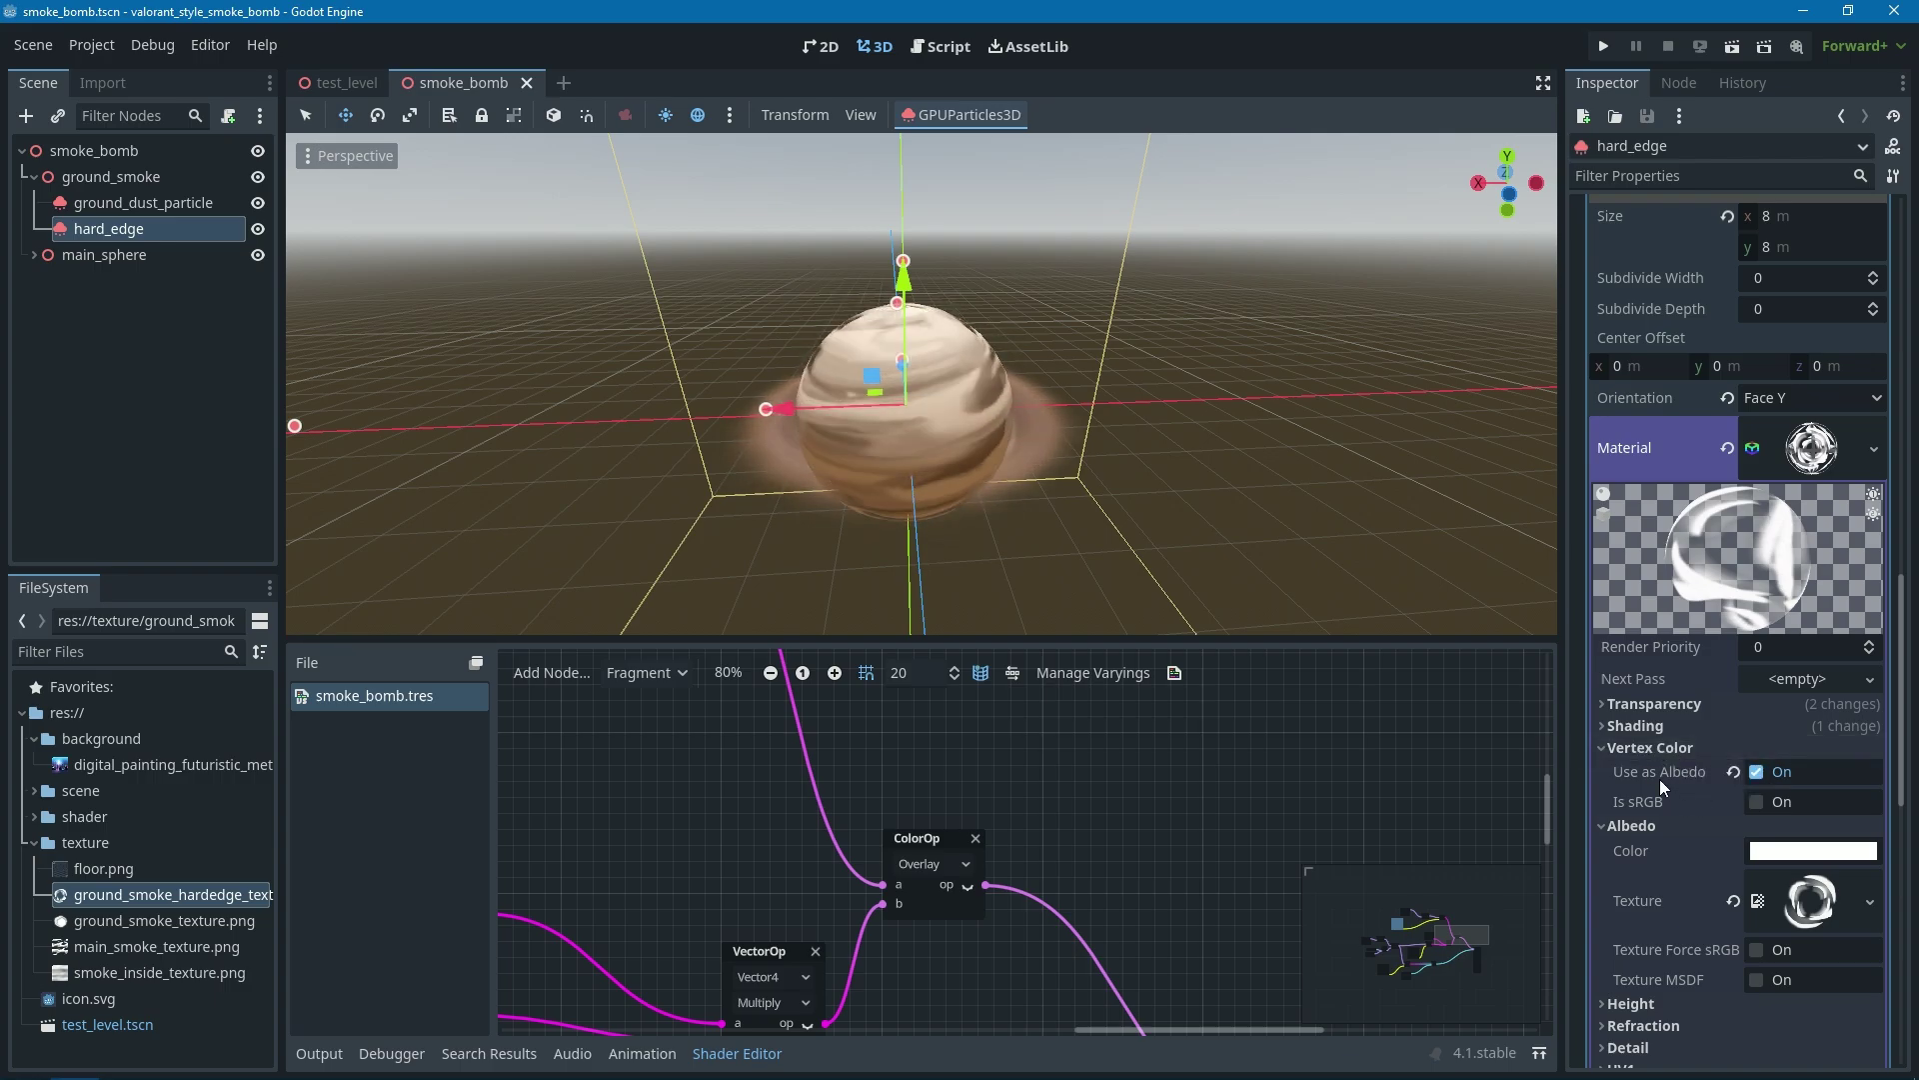
left_click(1759, 772)
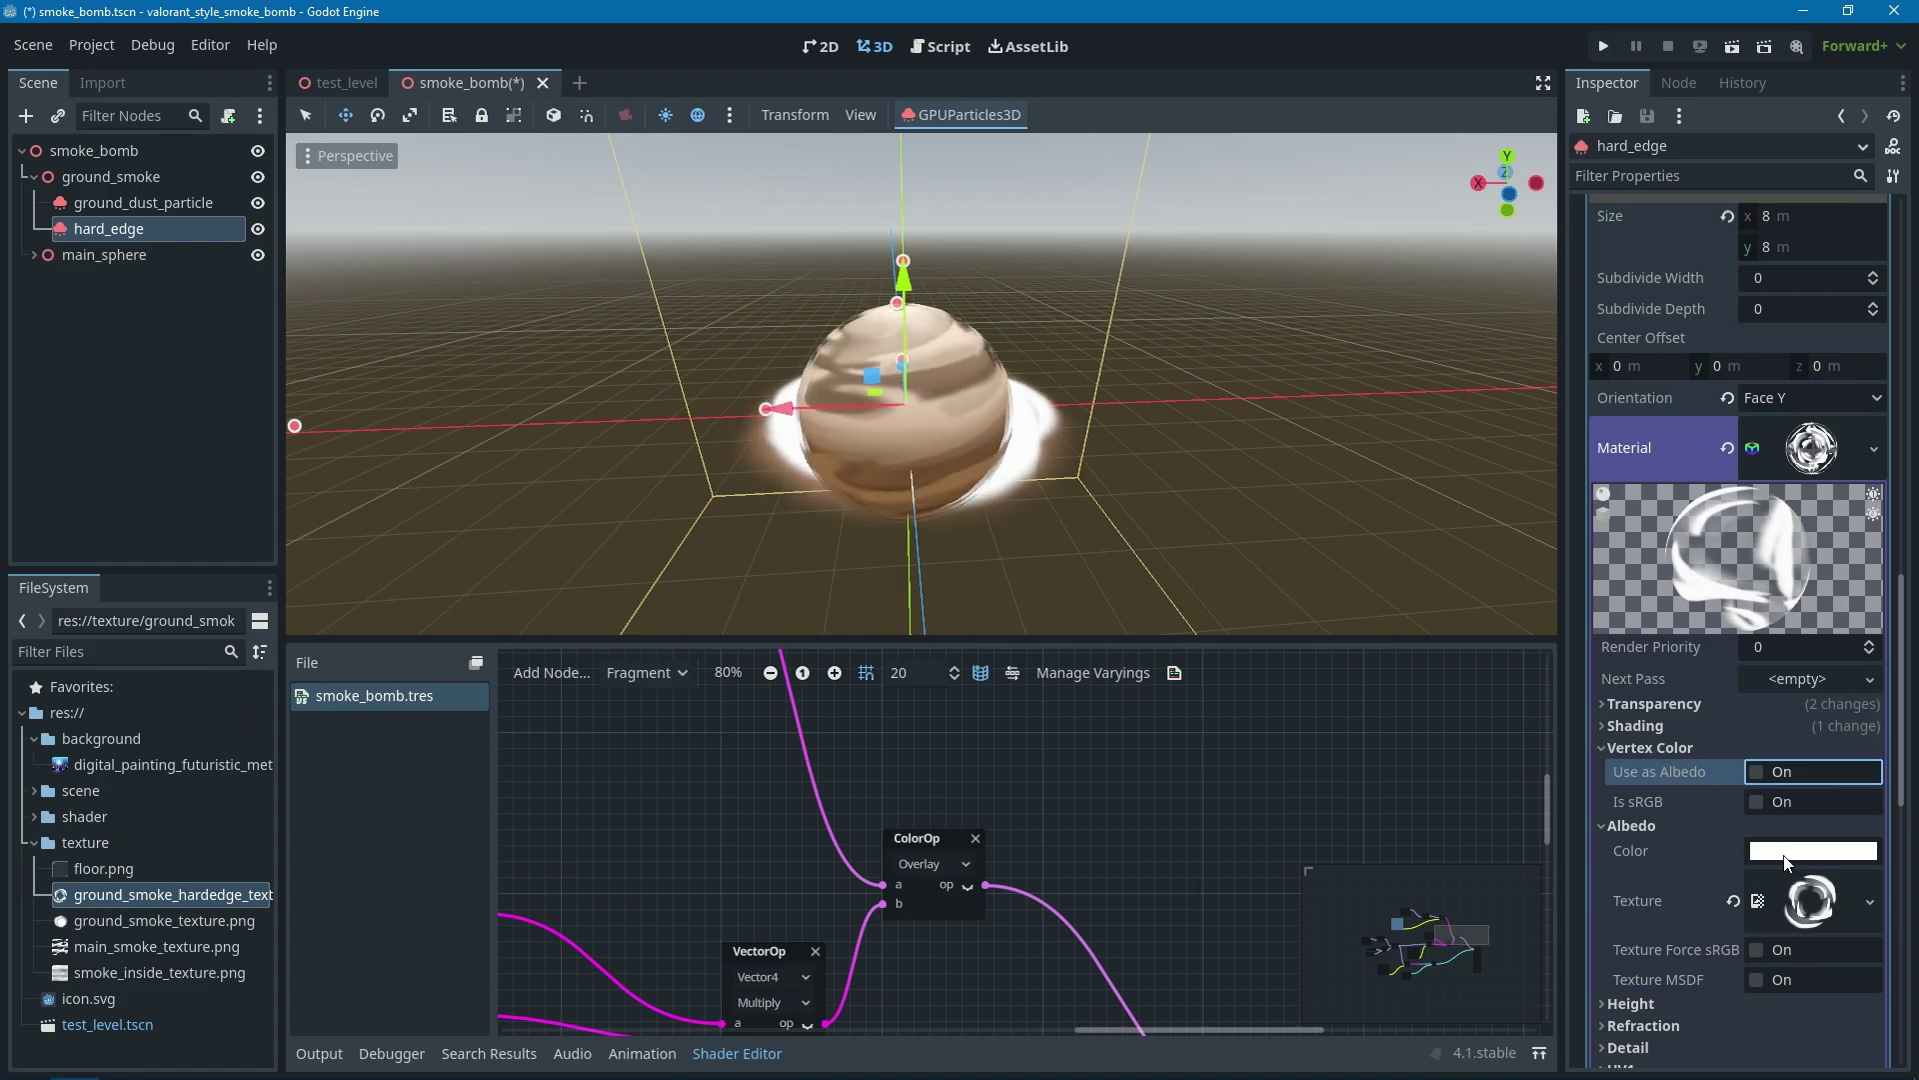
scroll(1769, 855, "up", 15)
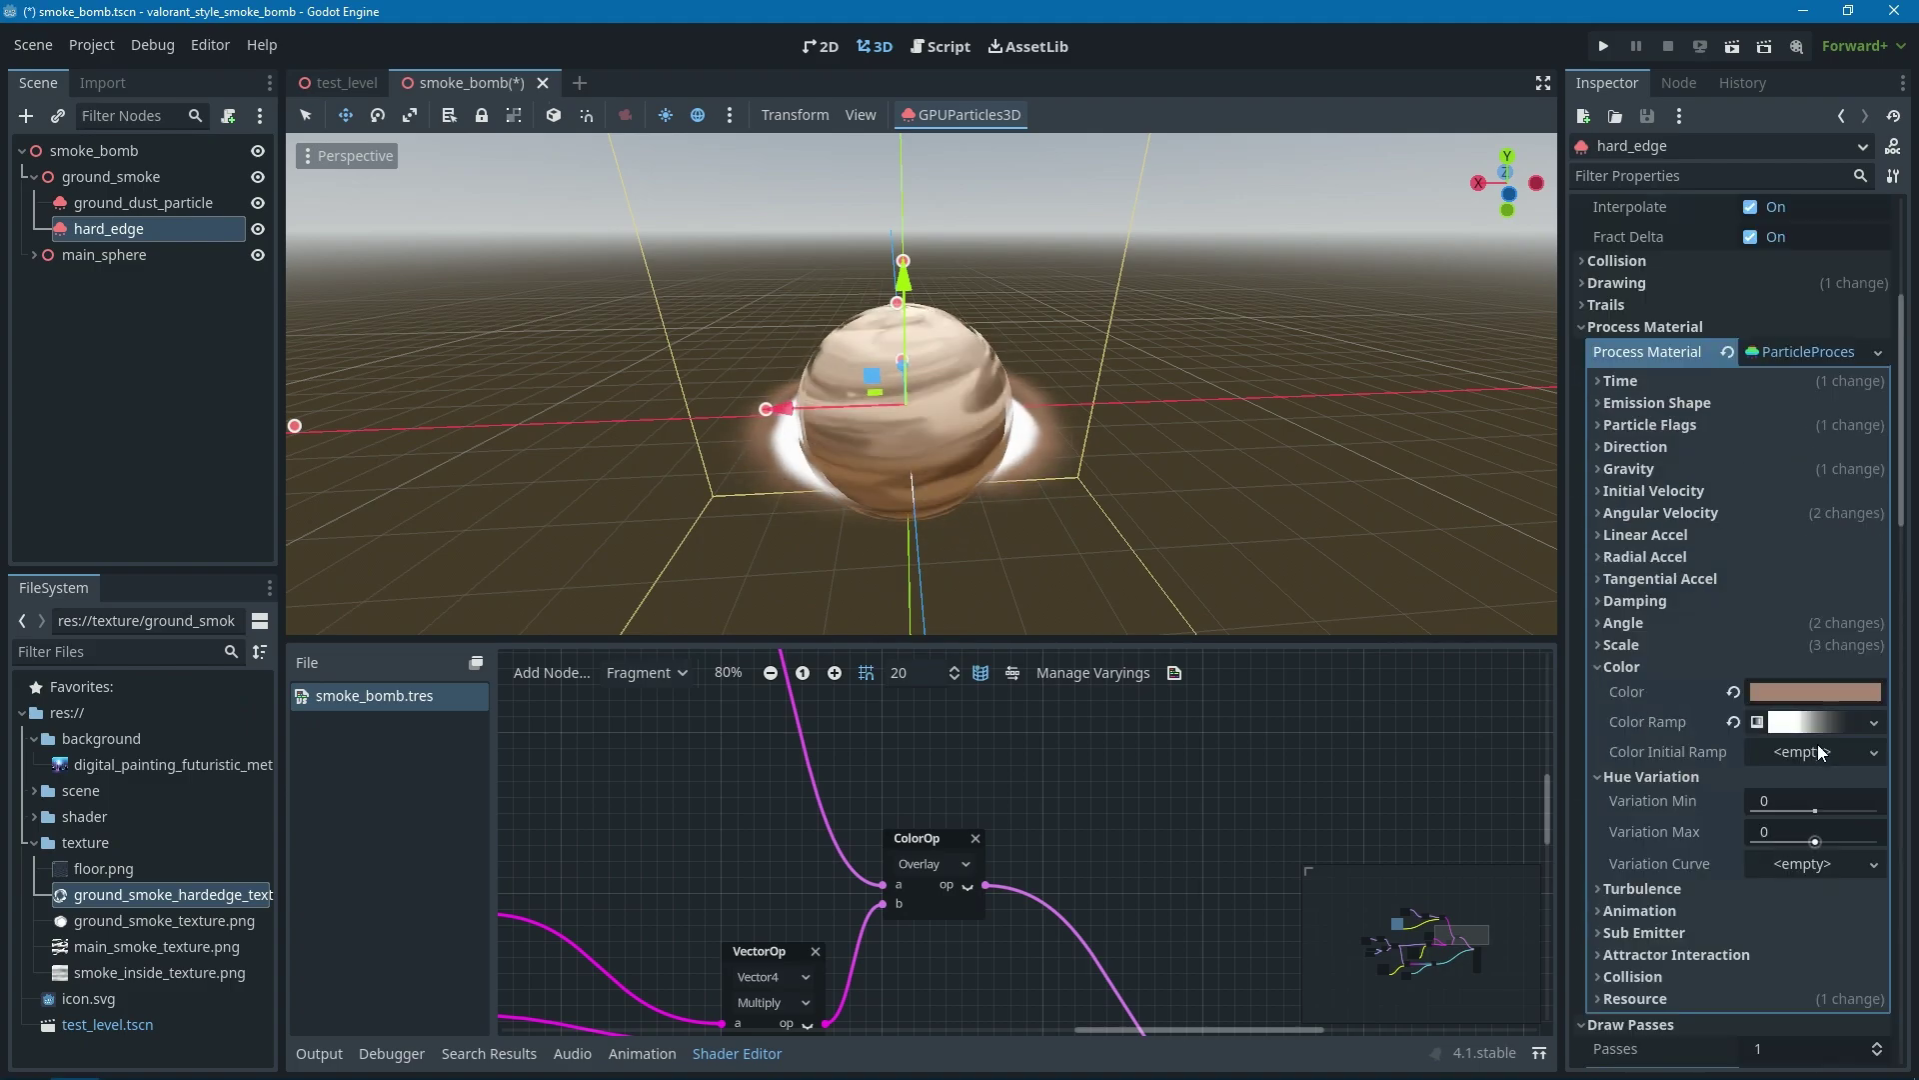
scroll(1779, 700, "down", 15)
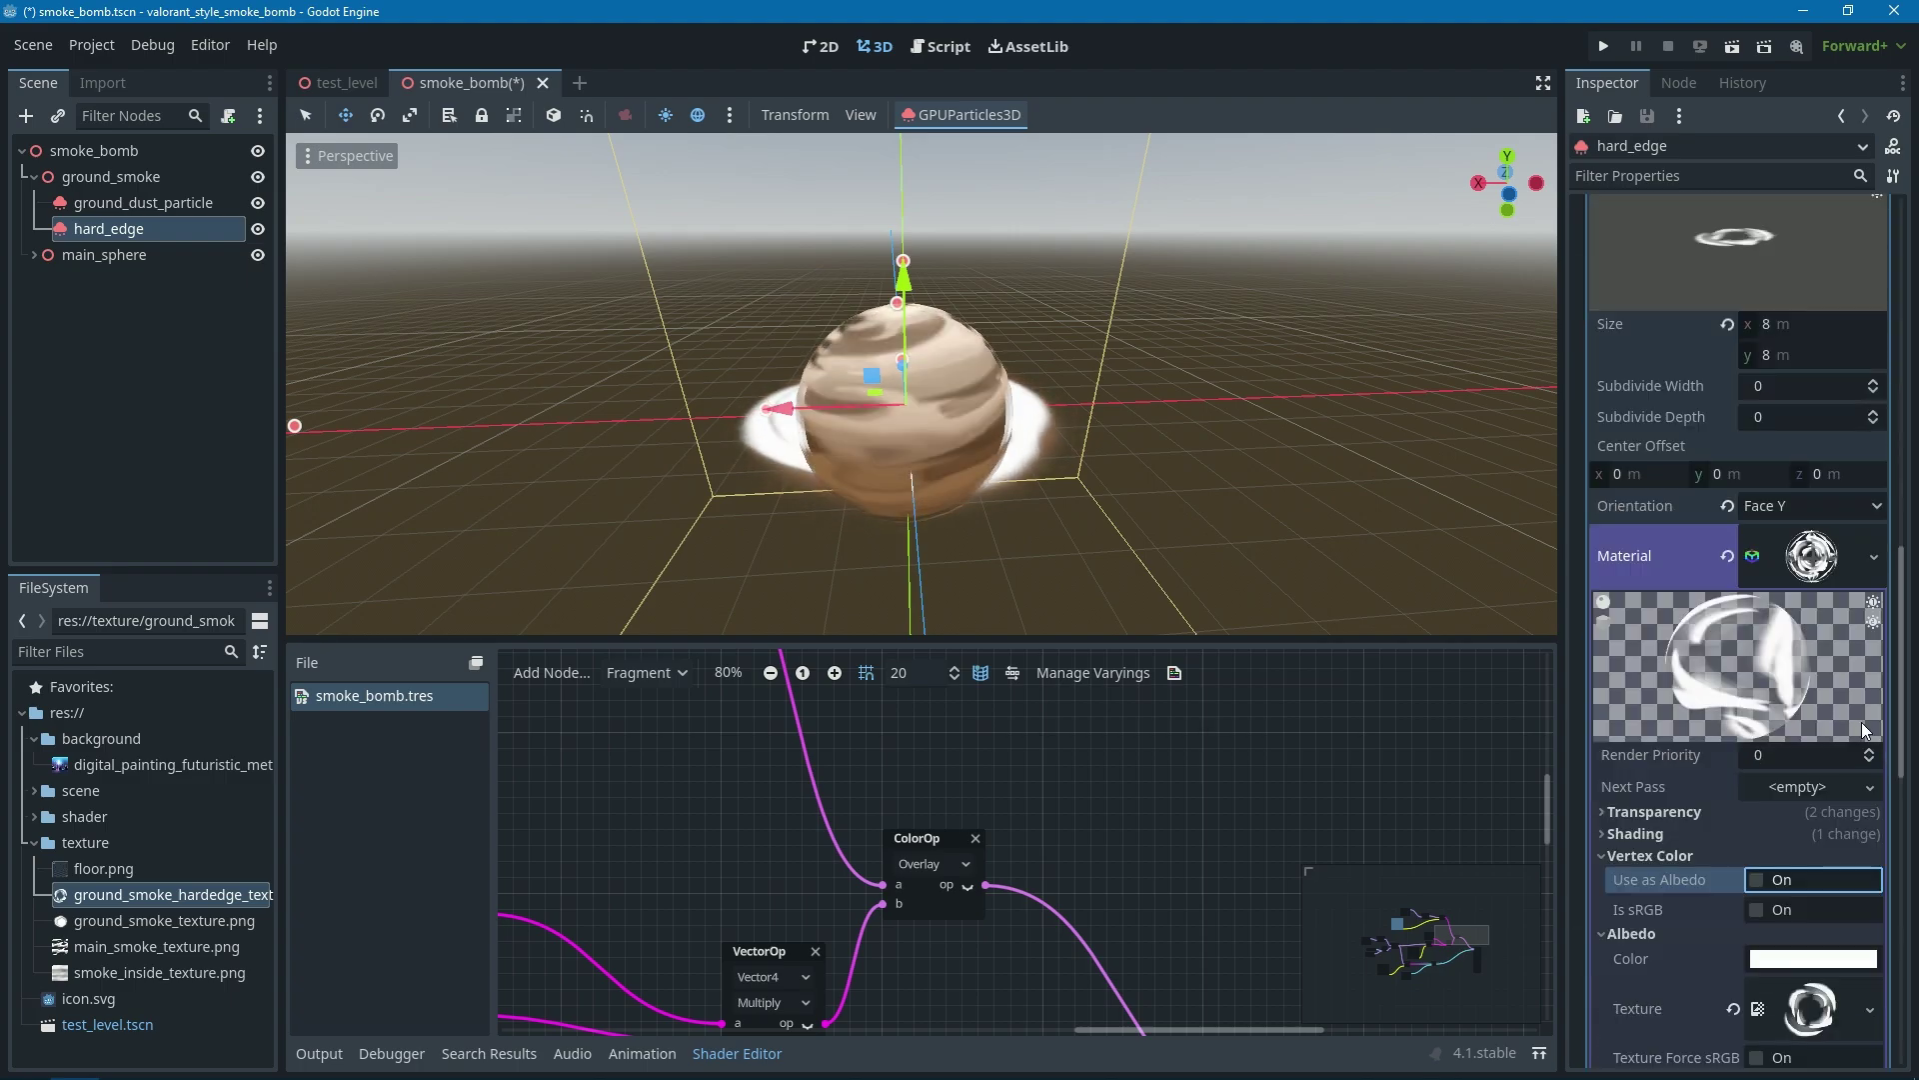
left_click(1760, 774)
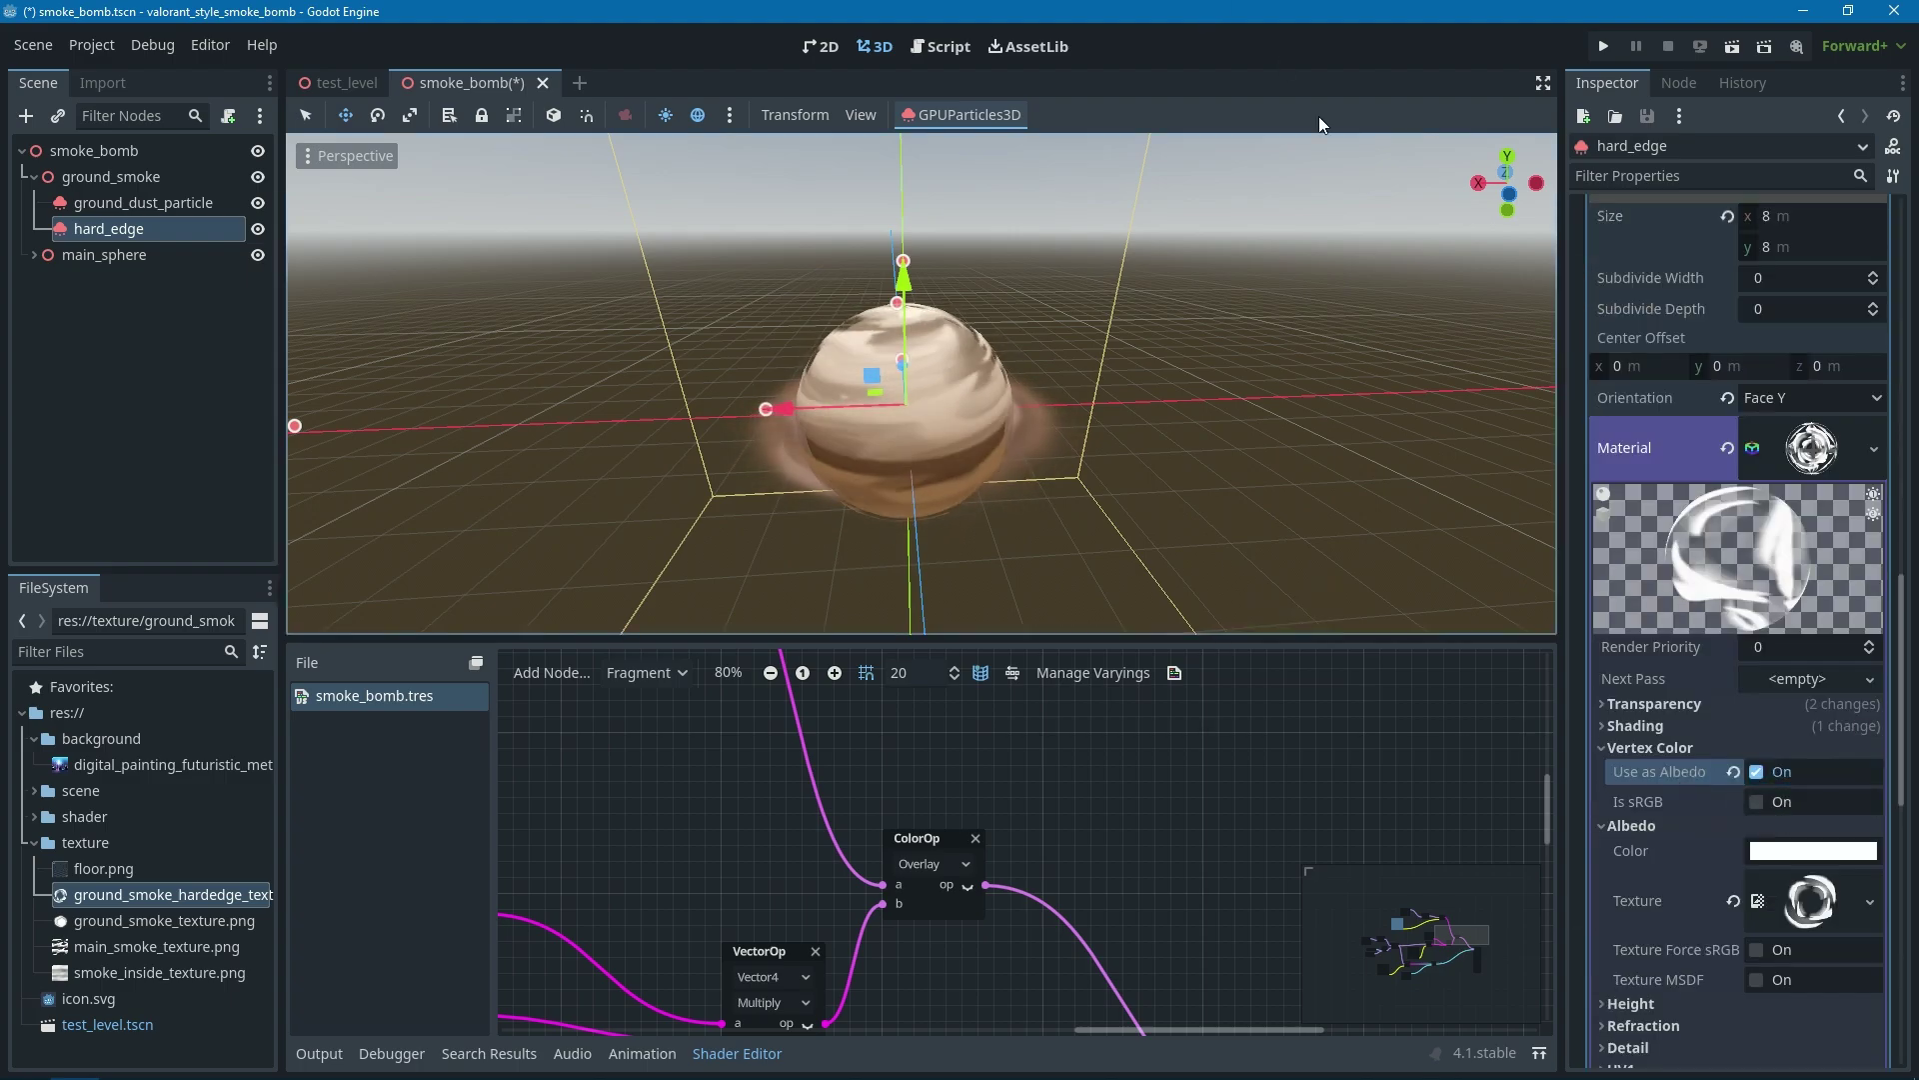
left_click(1649, 747)
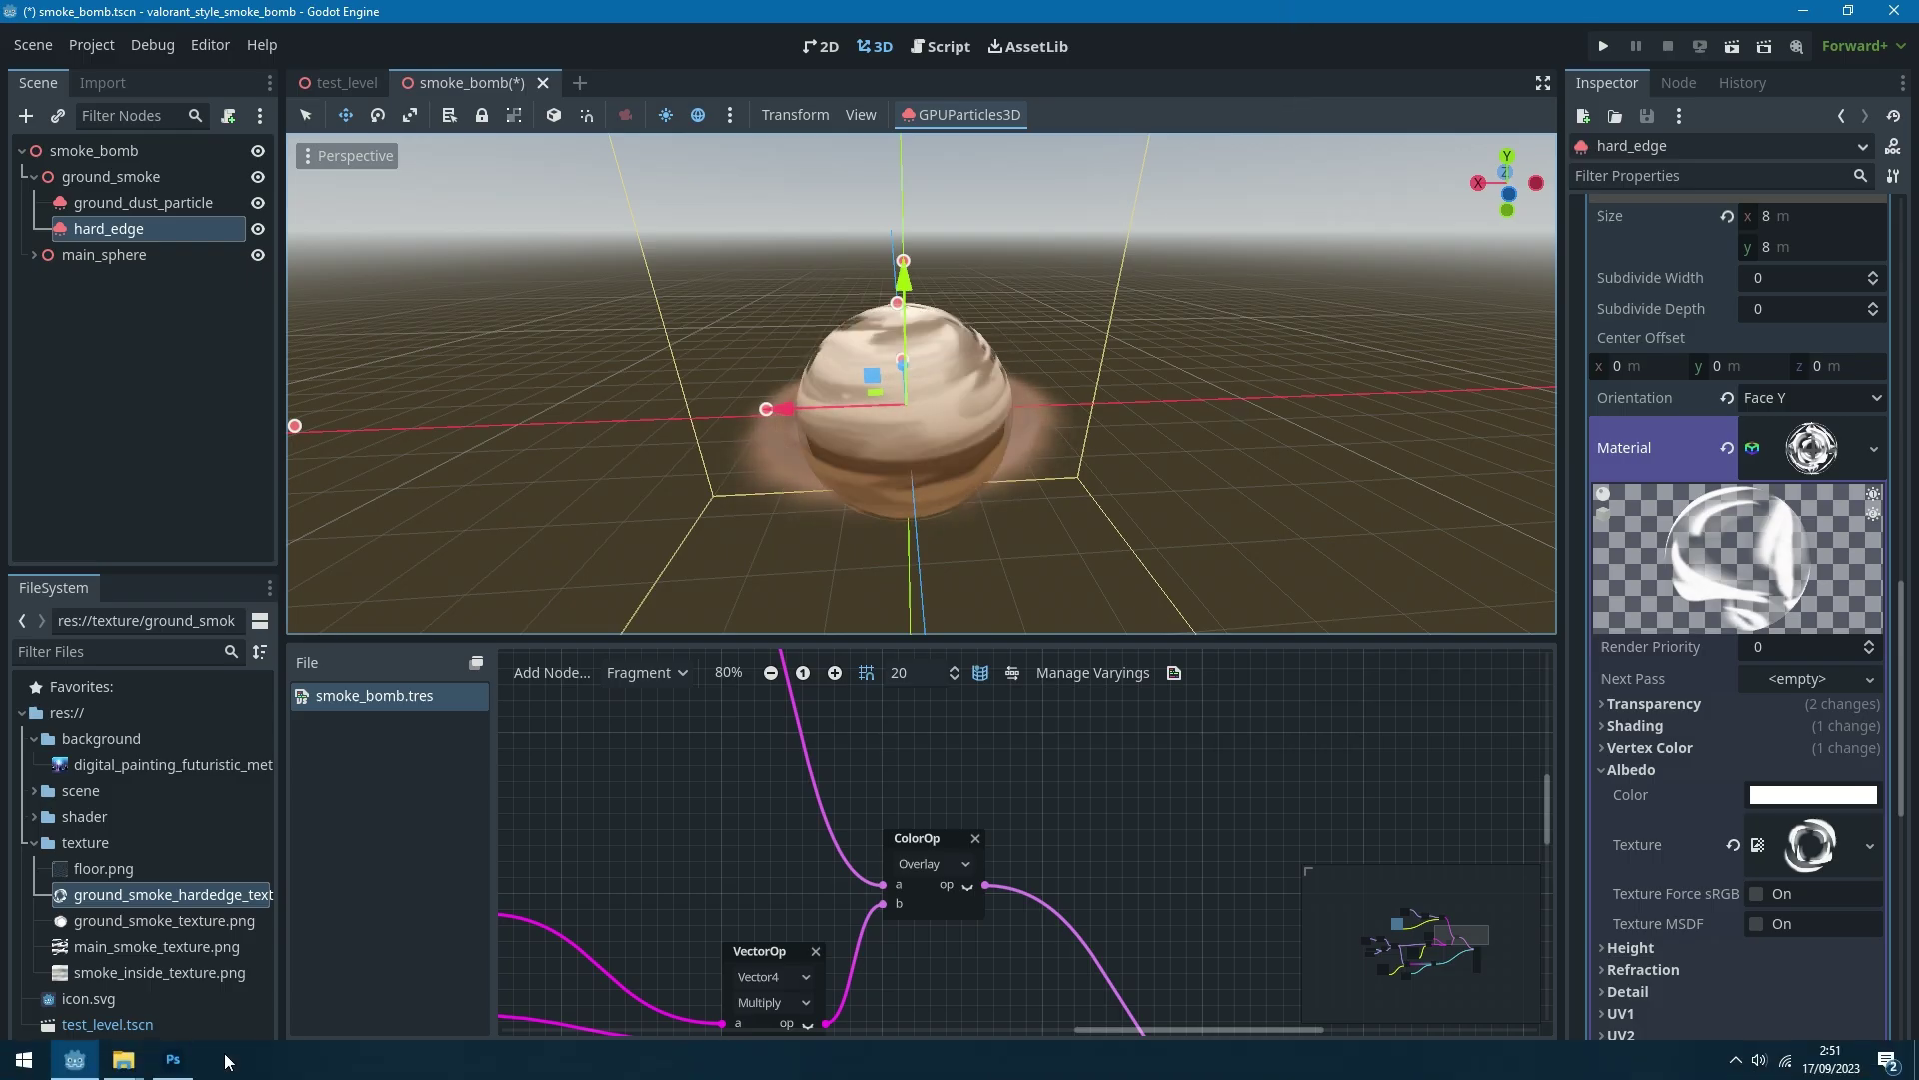
- In Photoshop's main_smoke_texture.psd, expand Group 1 copy 2 to view its layers
key("alt+Tab")
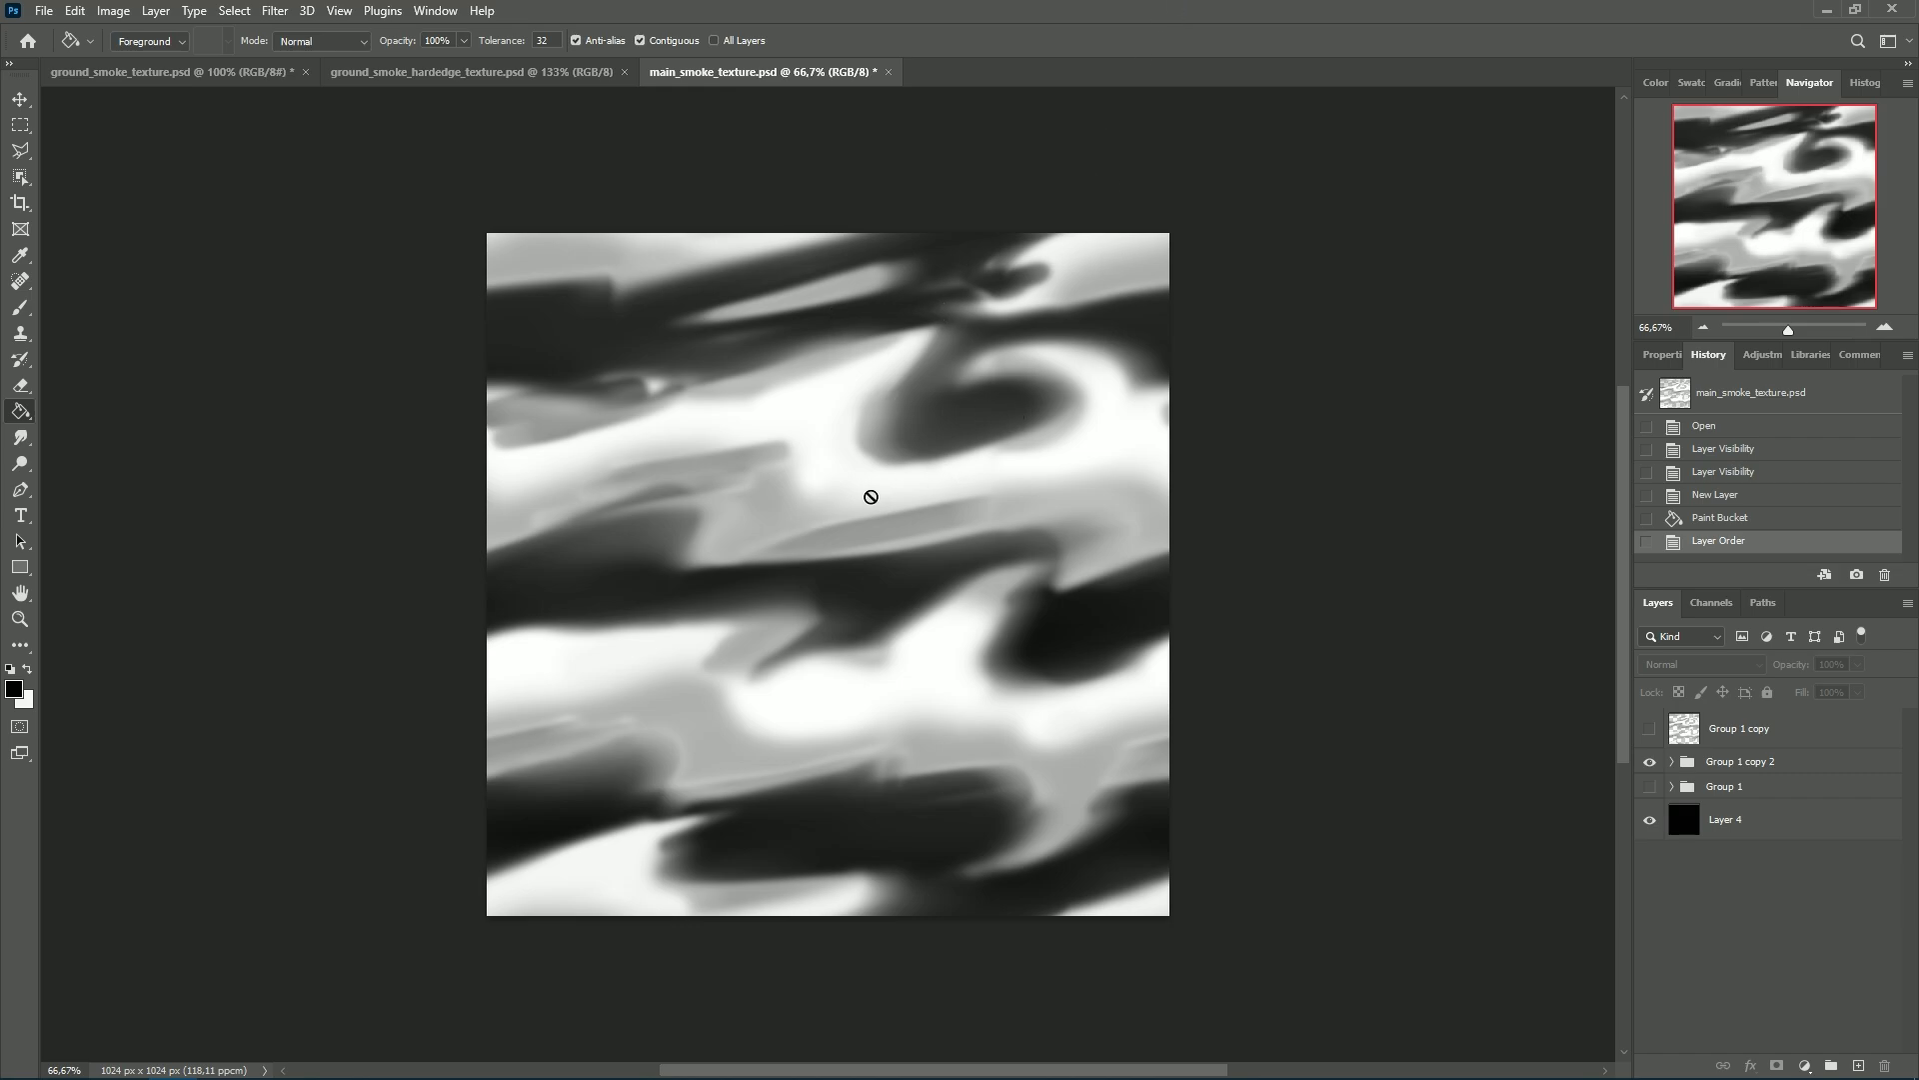
left_click(1765, 745)
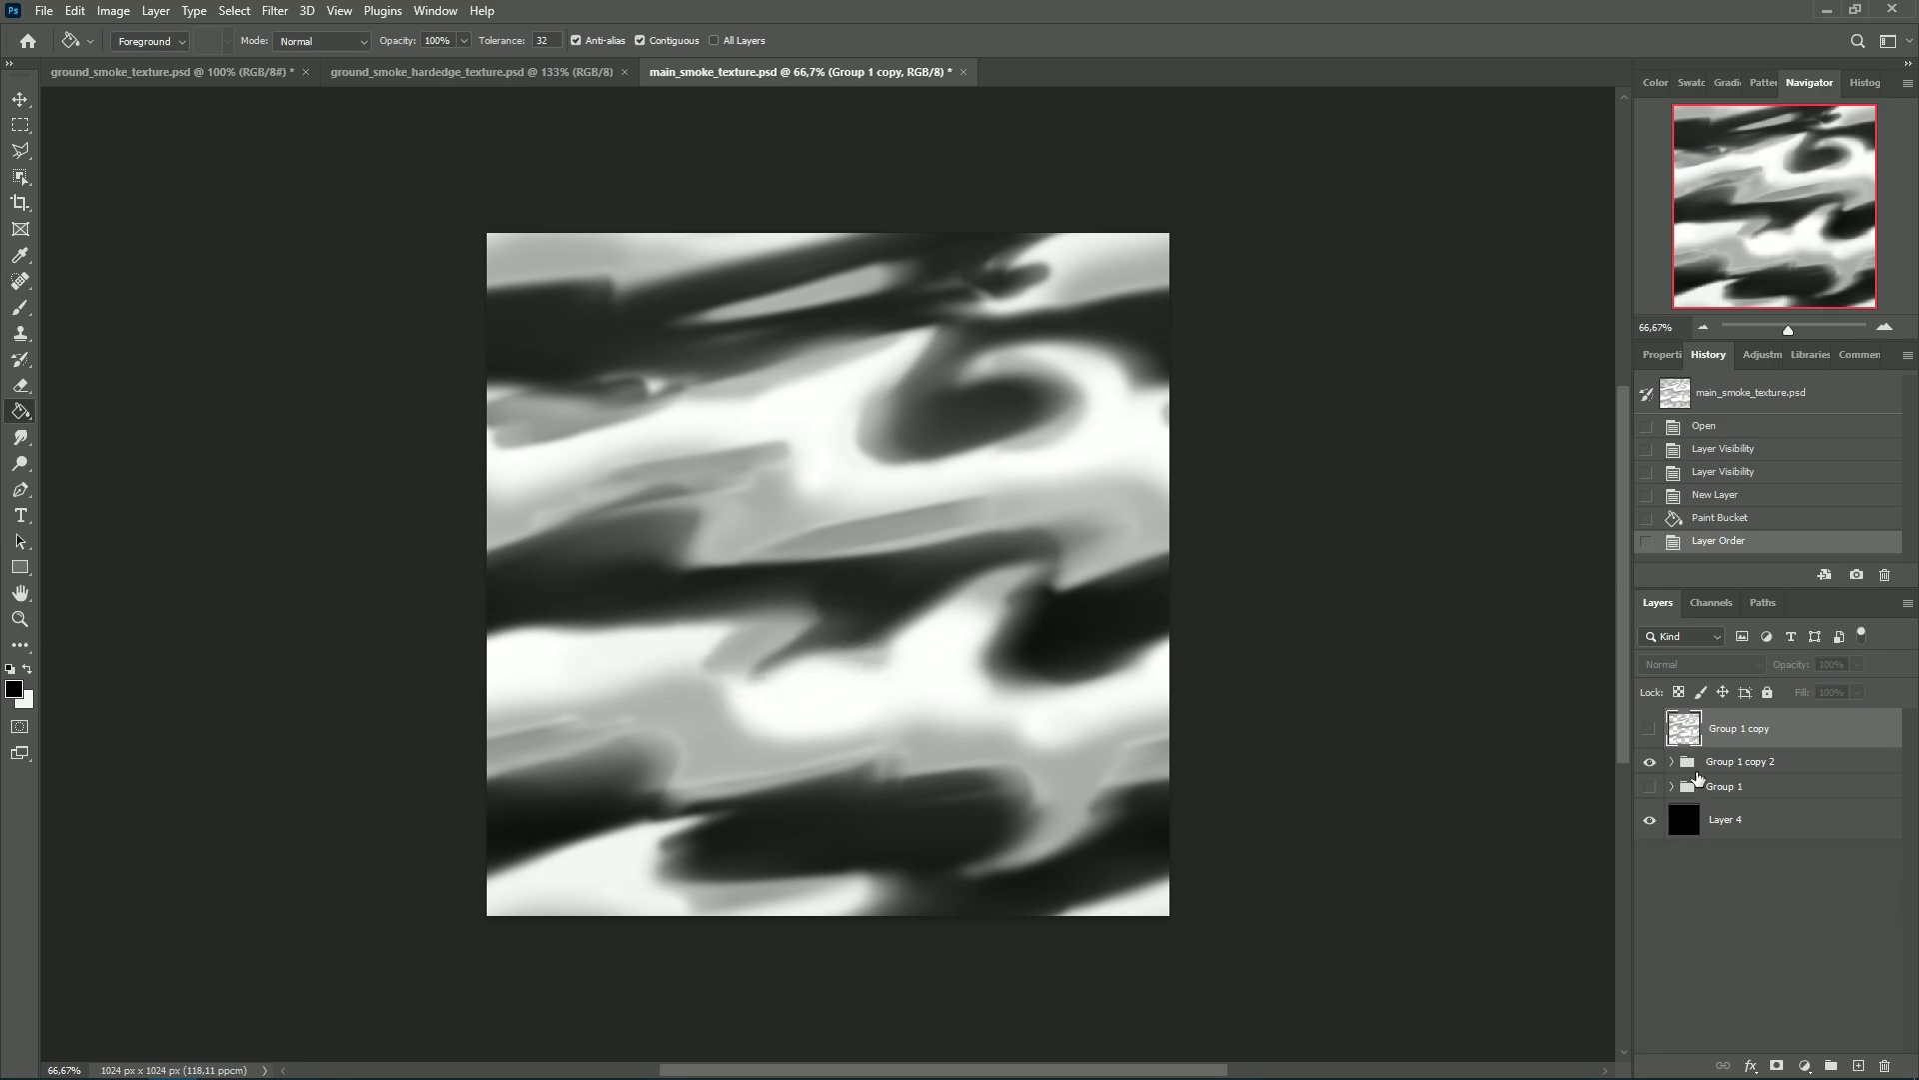
left_click(1672, 763)
left_click(1673, 763)
left_click(1675, 763)
scroll(1837, 794, "down", 2)
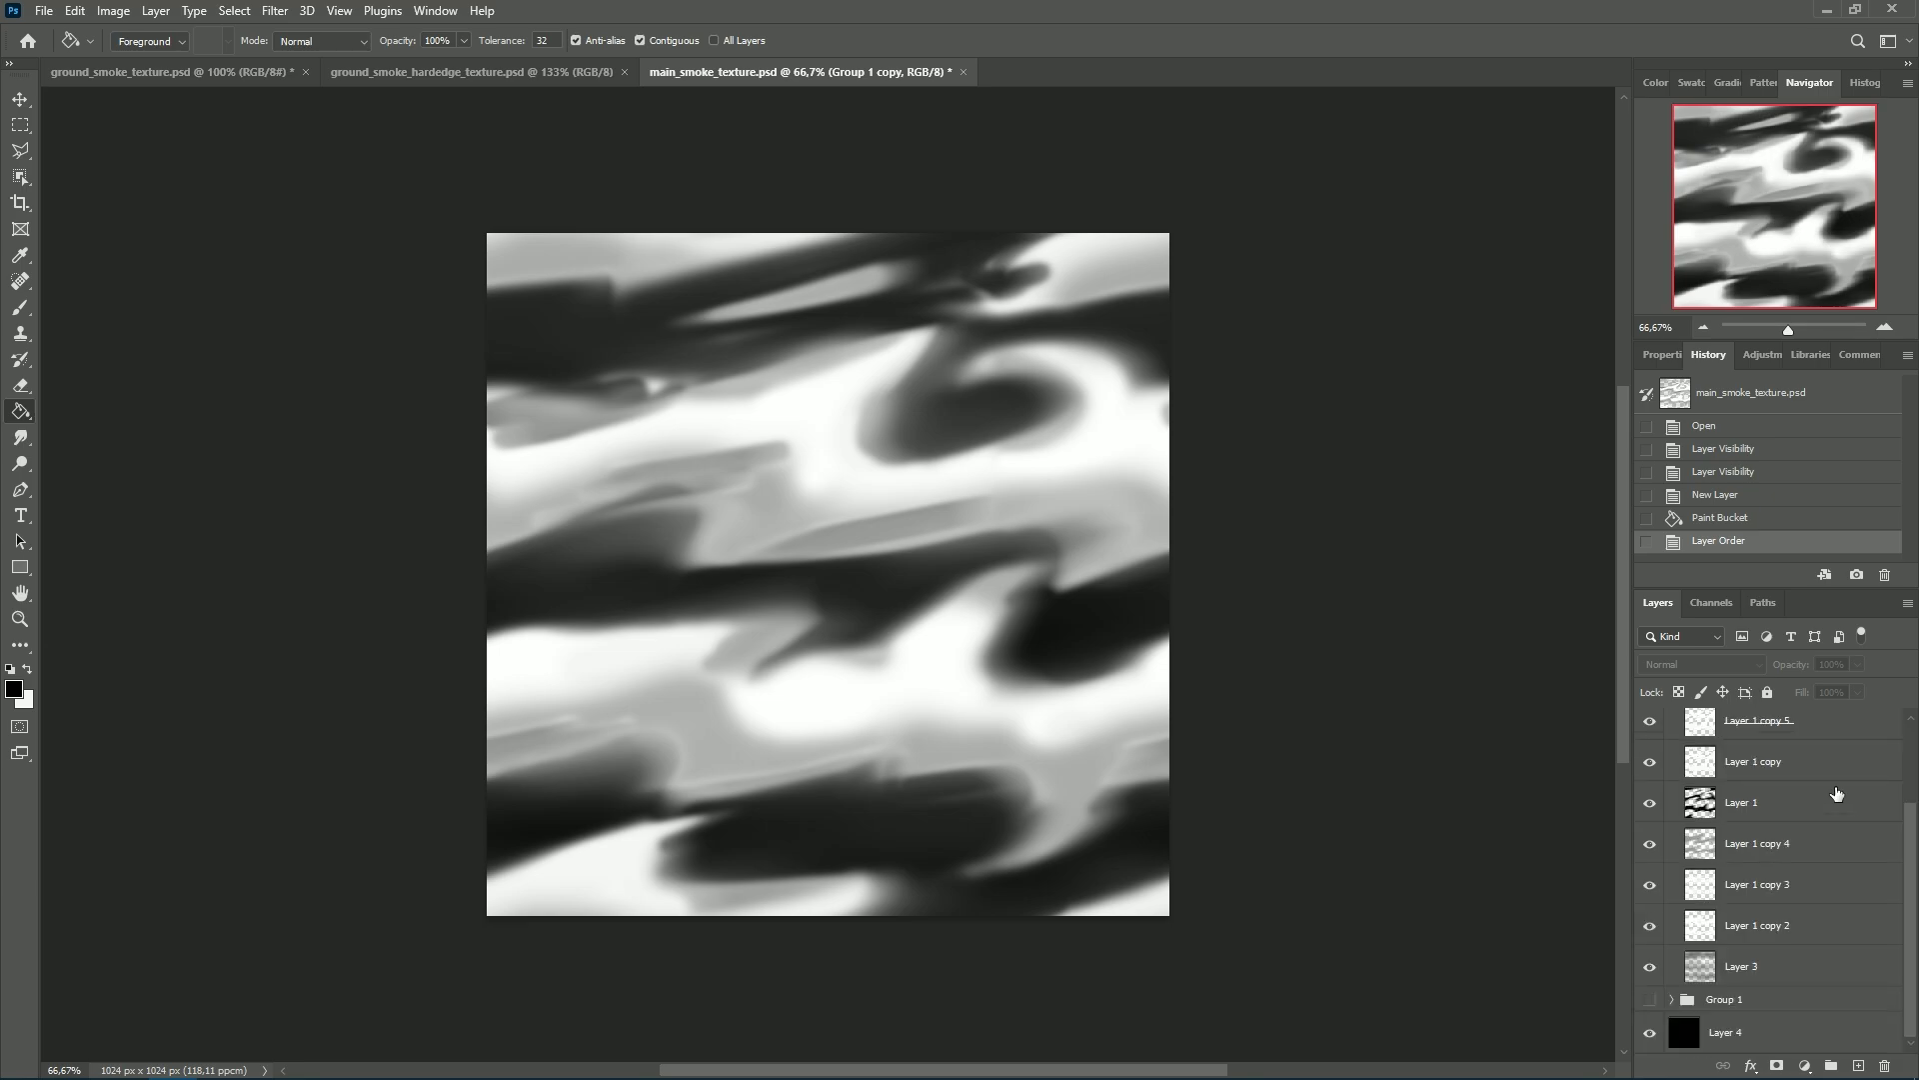
- Toggle Layer 1 copy 4 and Layer 2 visibility to compare, then collapse the group
left_click(1655, 848)
left_click(1655, 847)
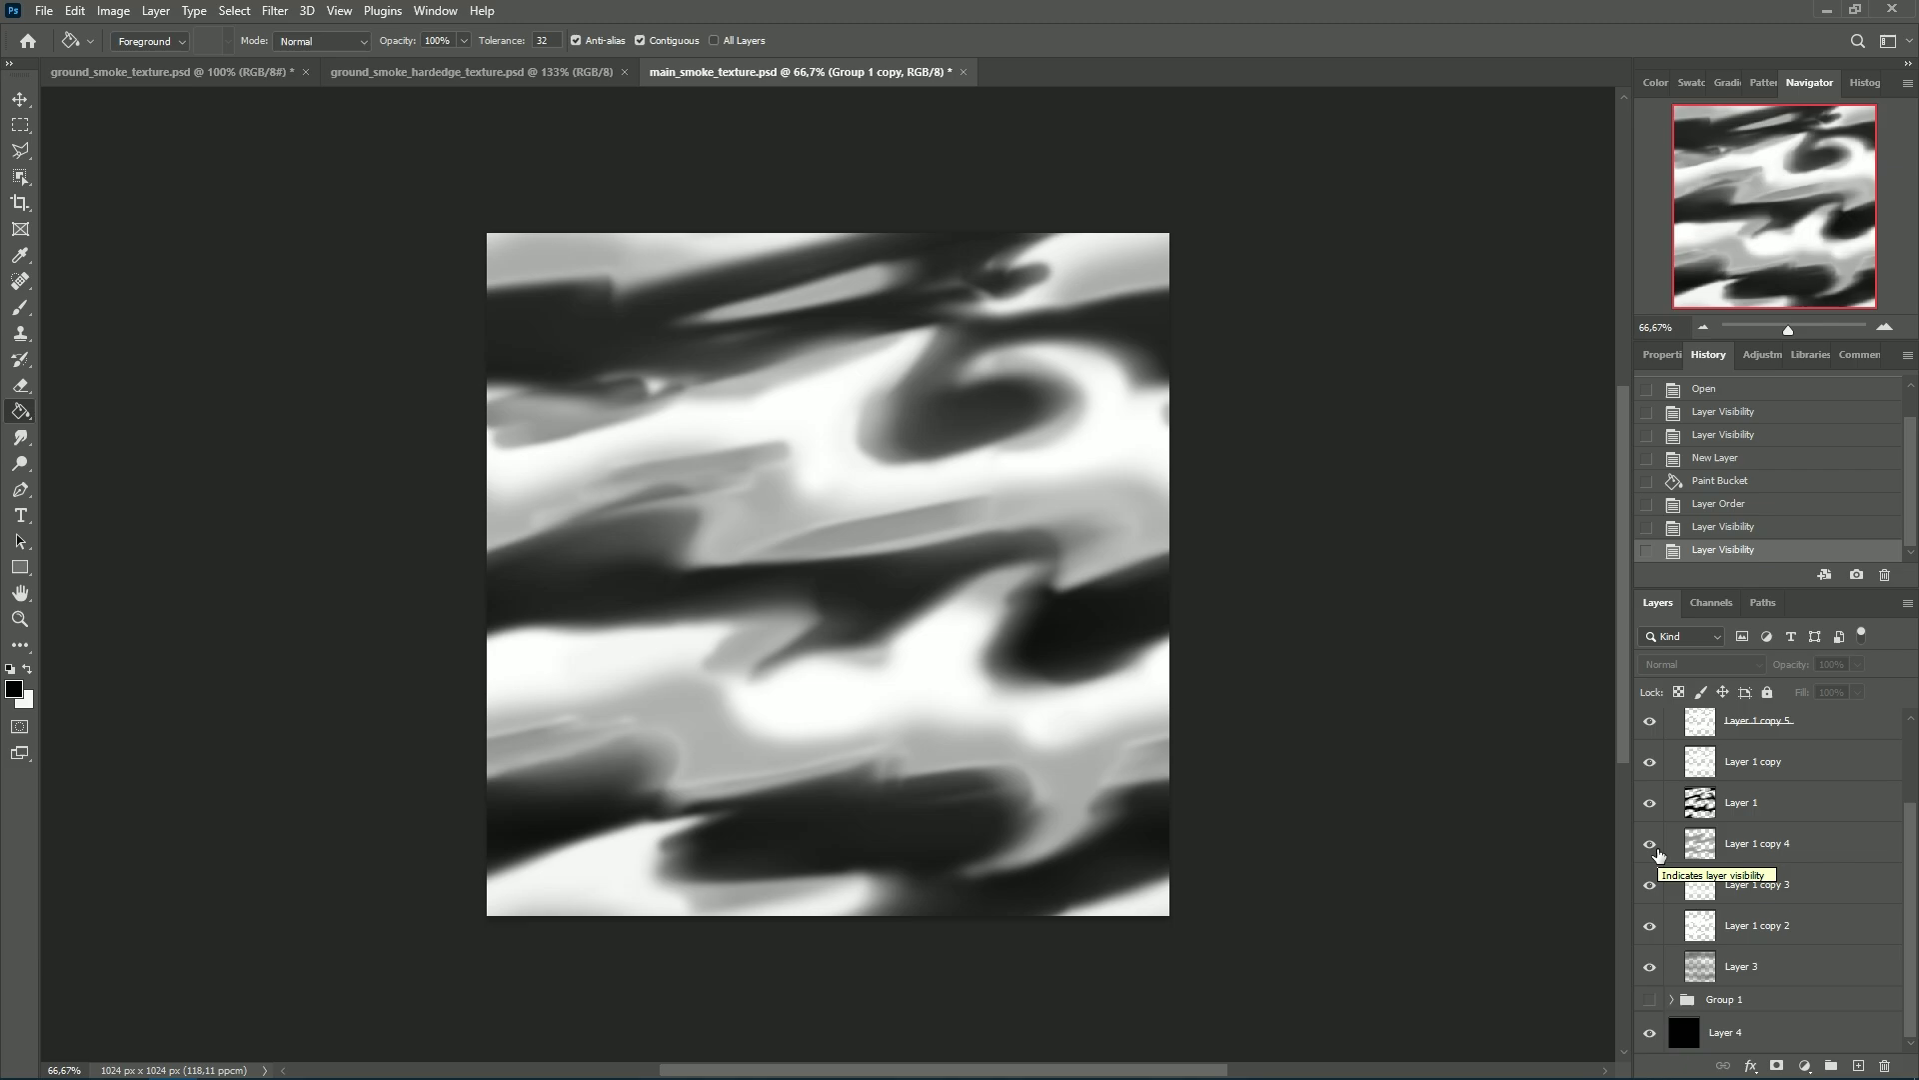
scroll(1649, 852, "up", 3)
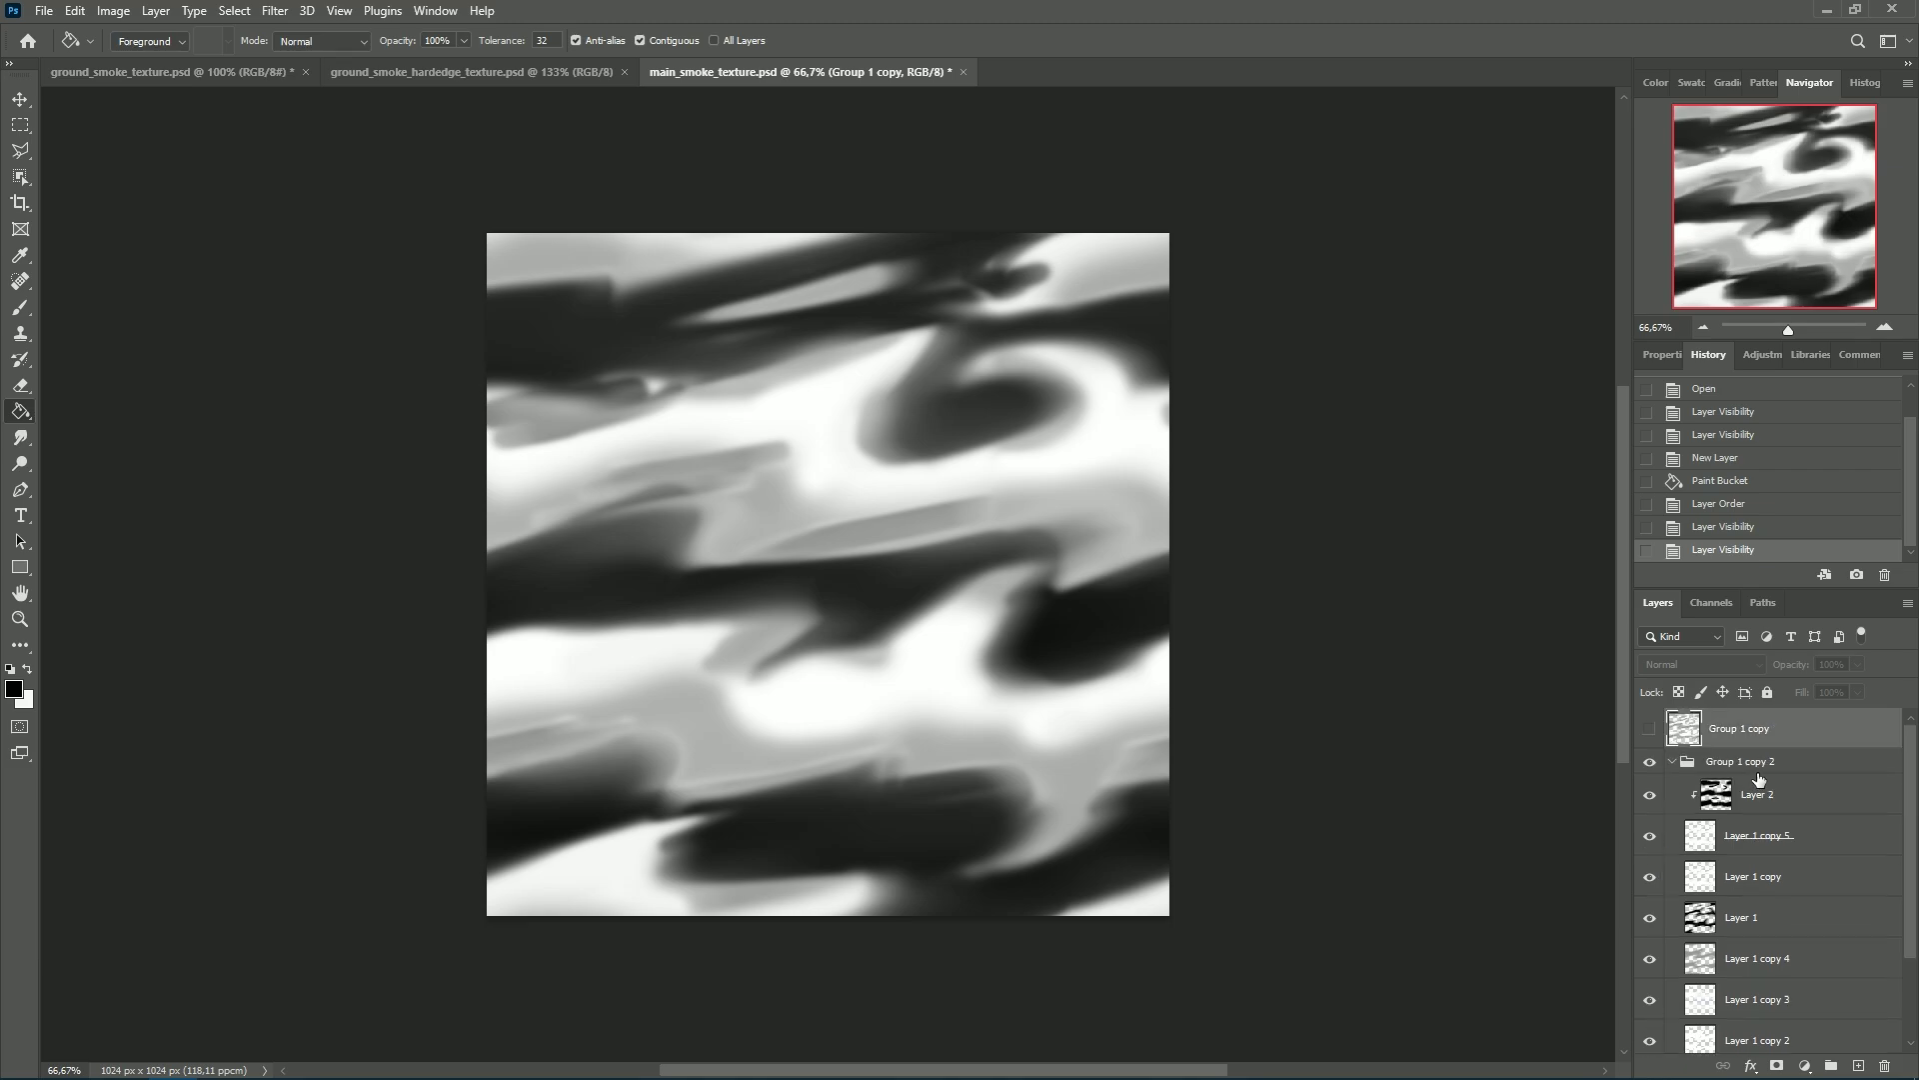
left_click(1764, 795)
left_click(1650, 795)
left_click(1650, 795)
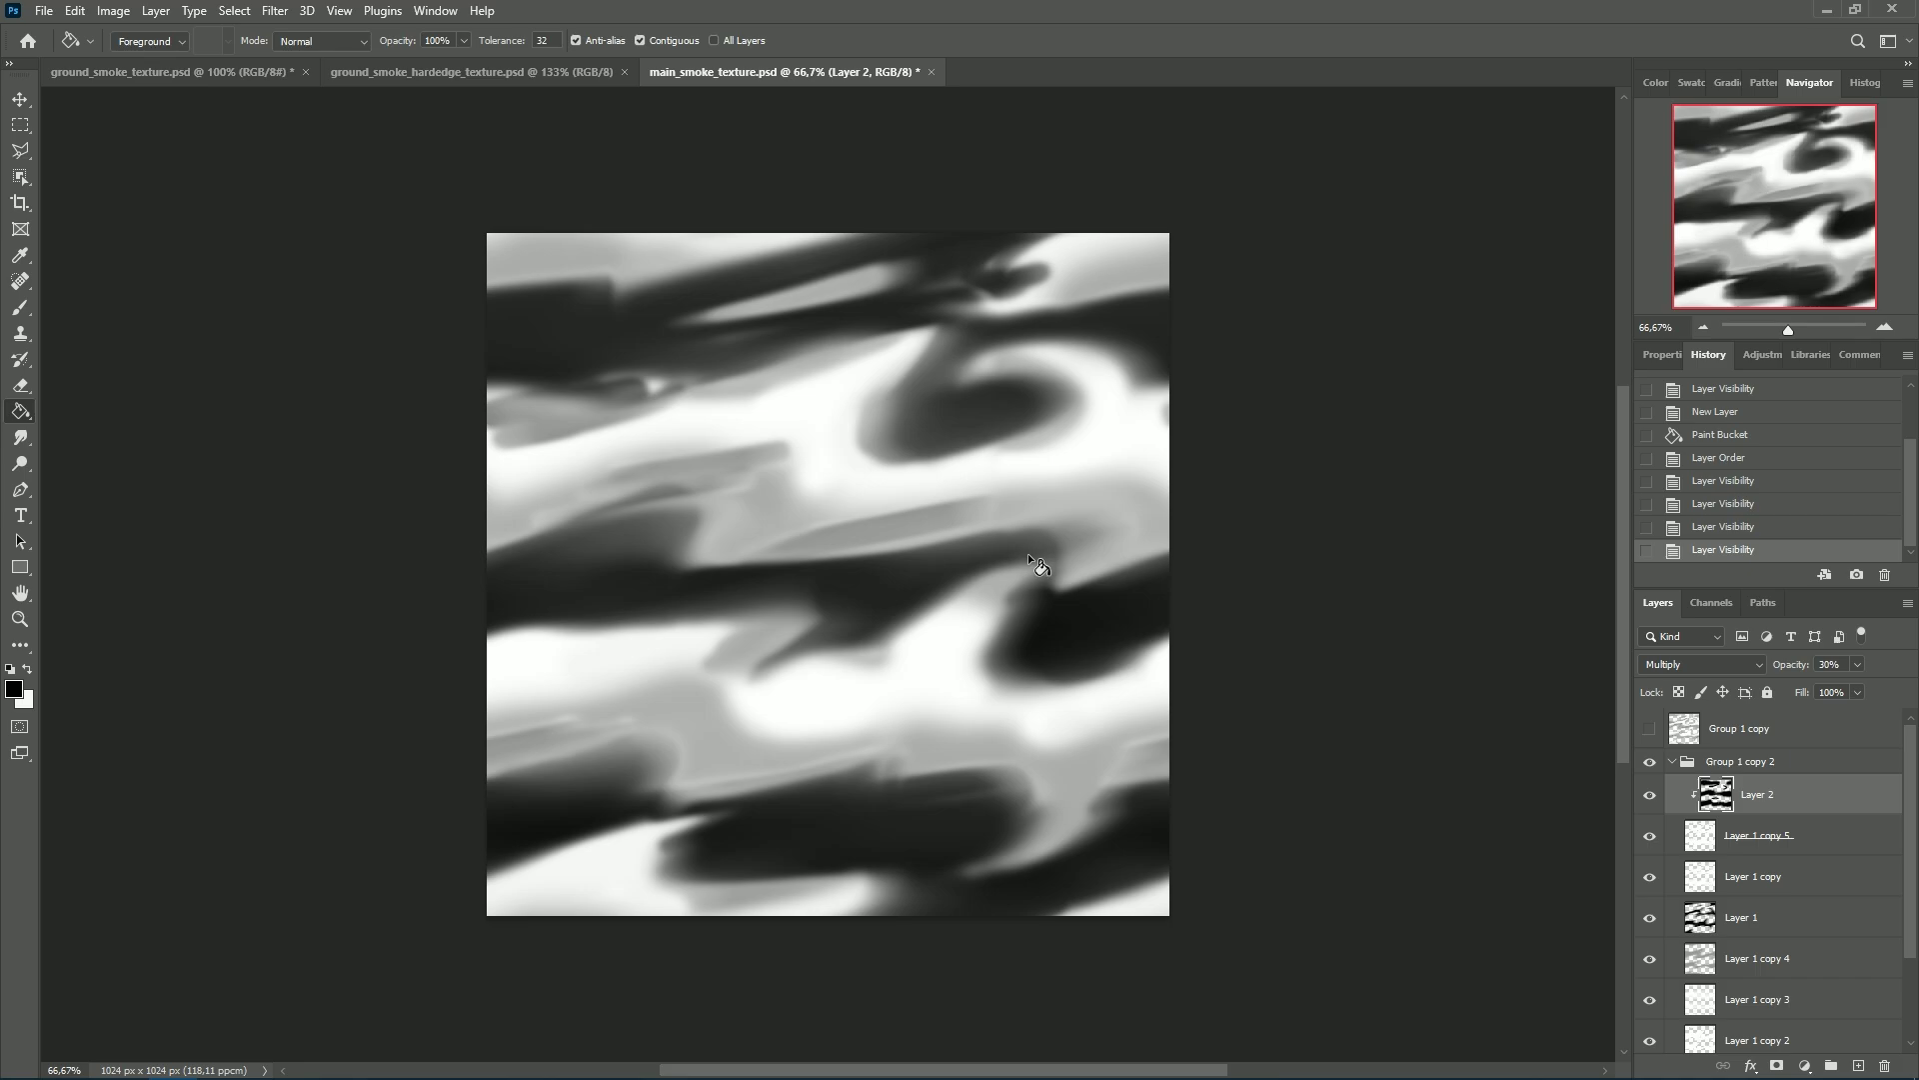
left_click(1674, 762)
left_click(1743, 993)
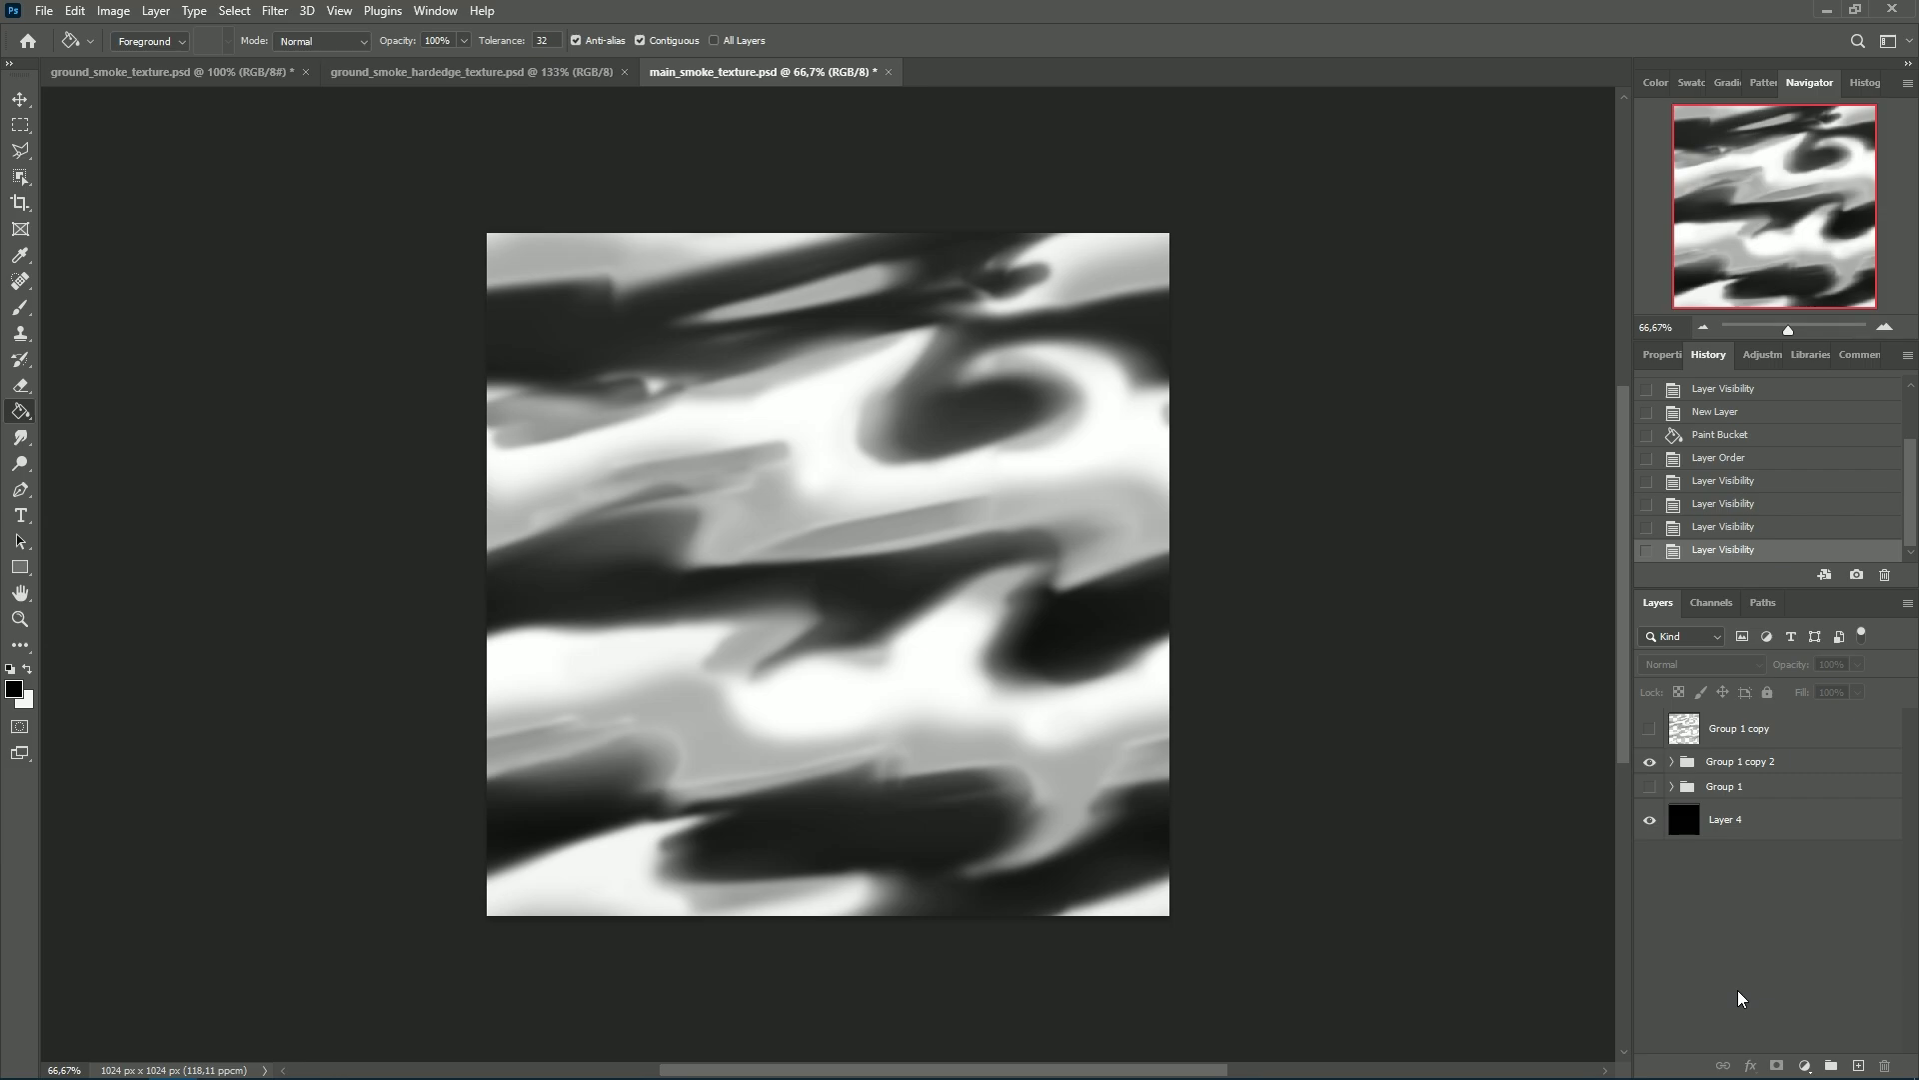
- Compare ground_smoke_texture.psd with ground_smoke_hardedge_texture.psd, ending on the hard-edge document
left_click(415, 72)
left_click(262, 74)
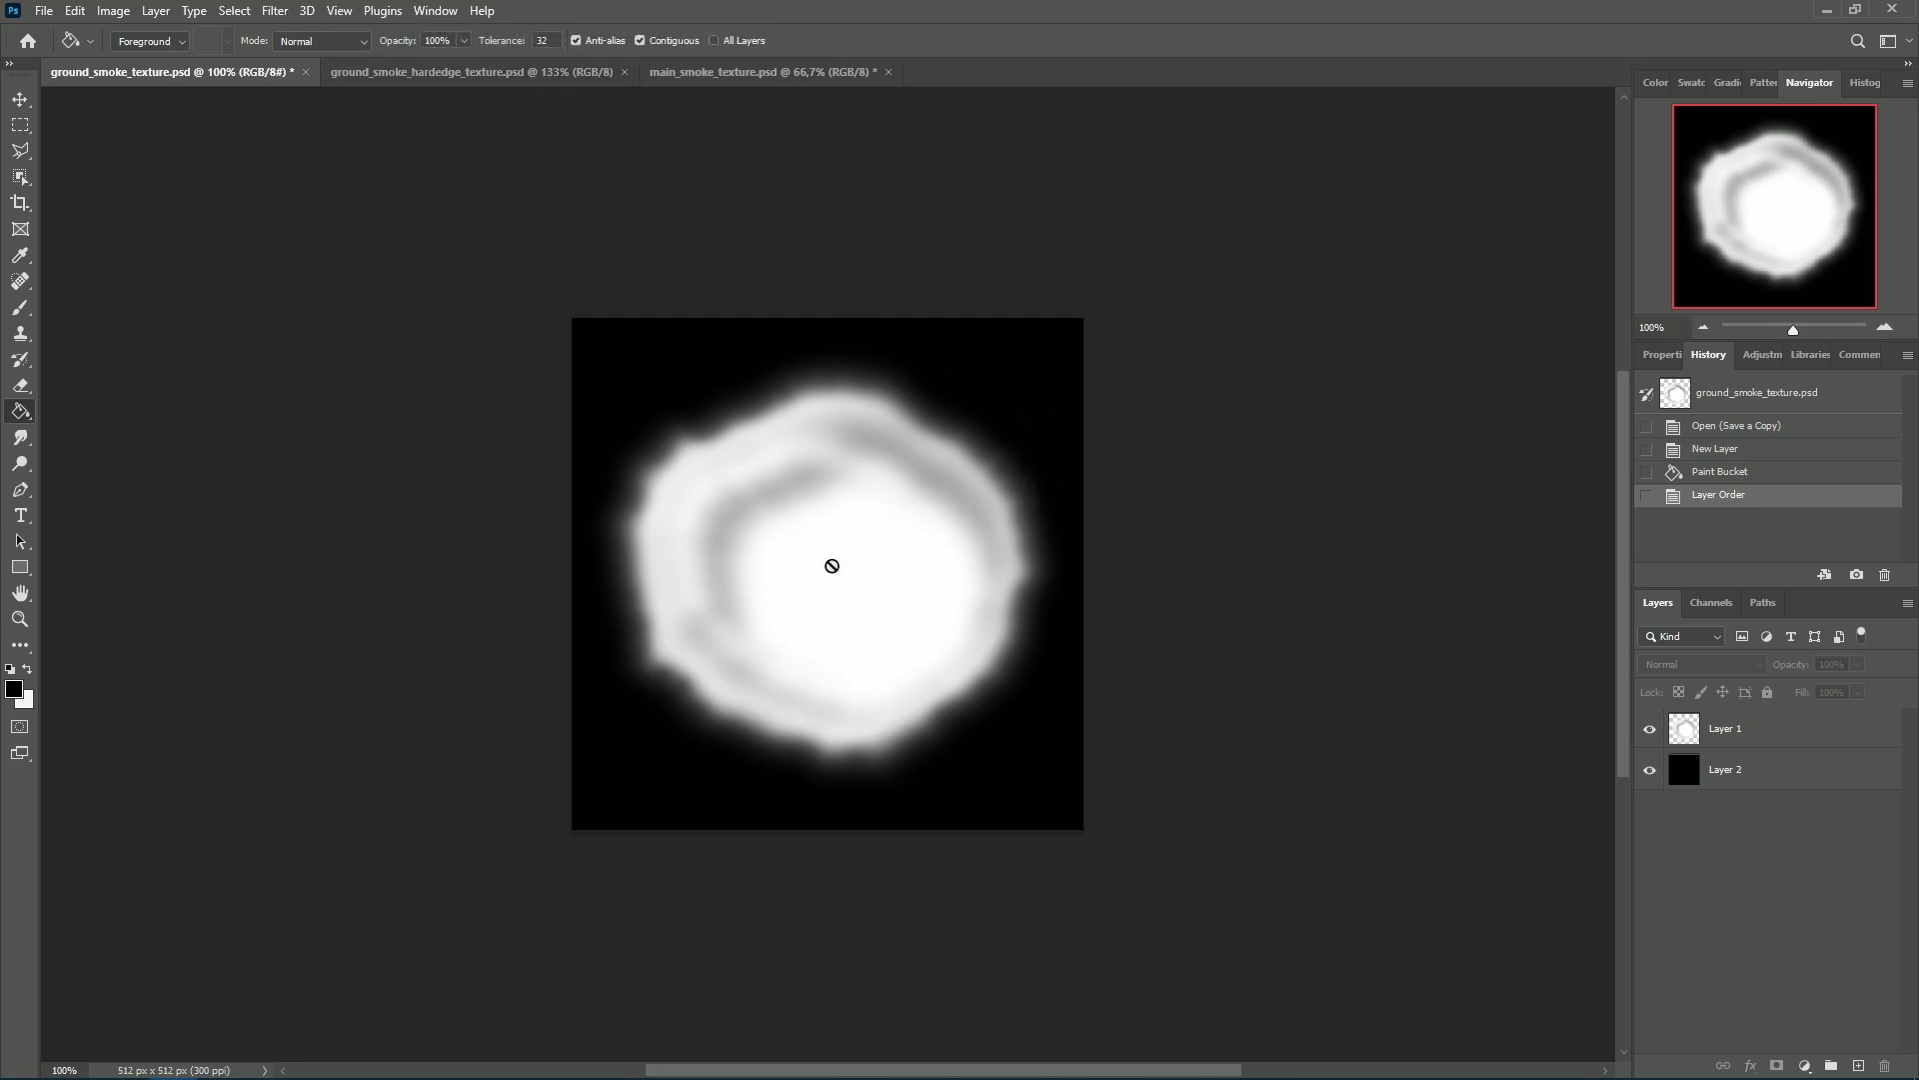
left_click(425, 73)
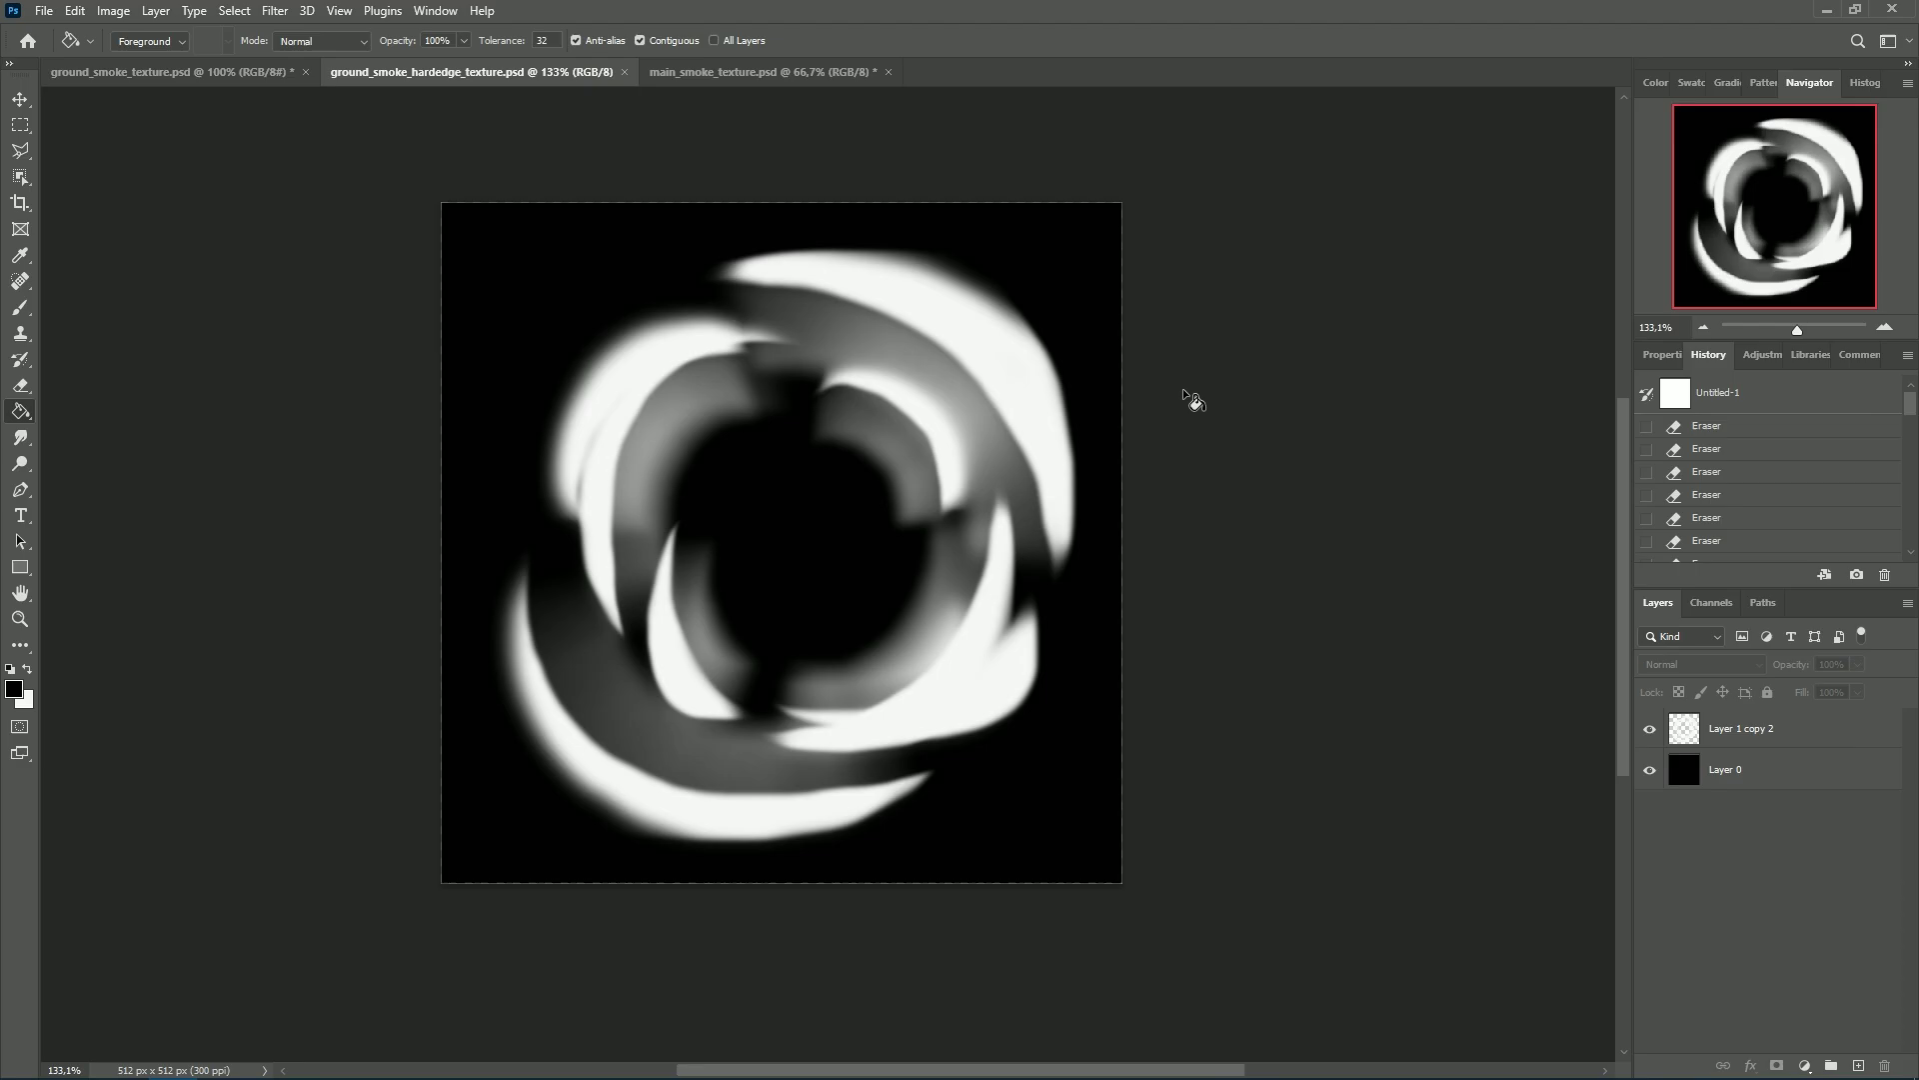
- Back in Godot, open the test_level scene to view the smoke dome through its camera
key("alt+Tab")
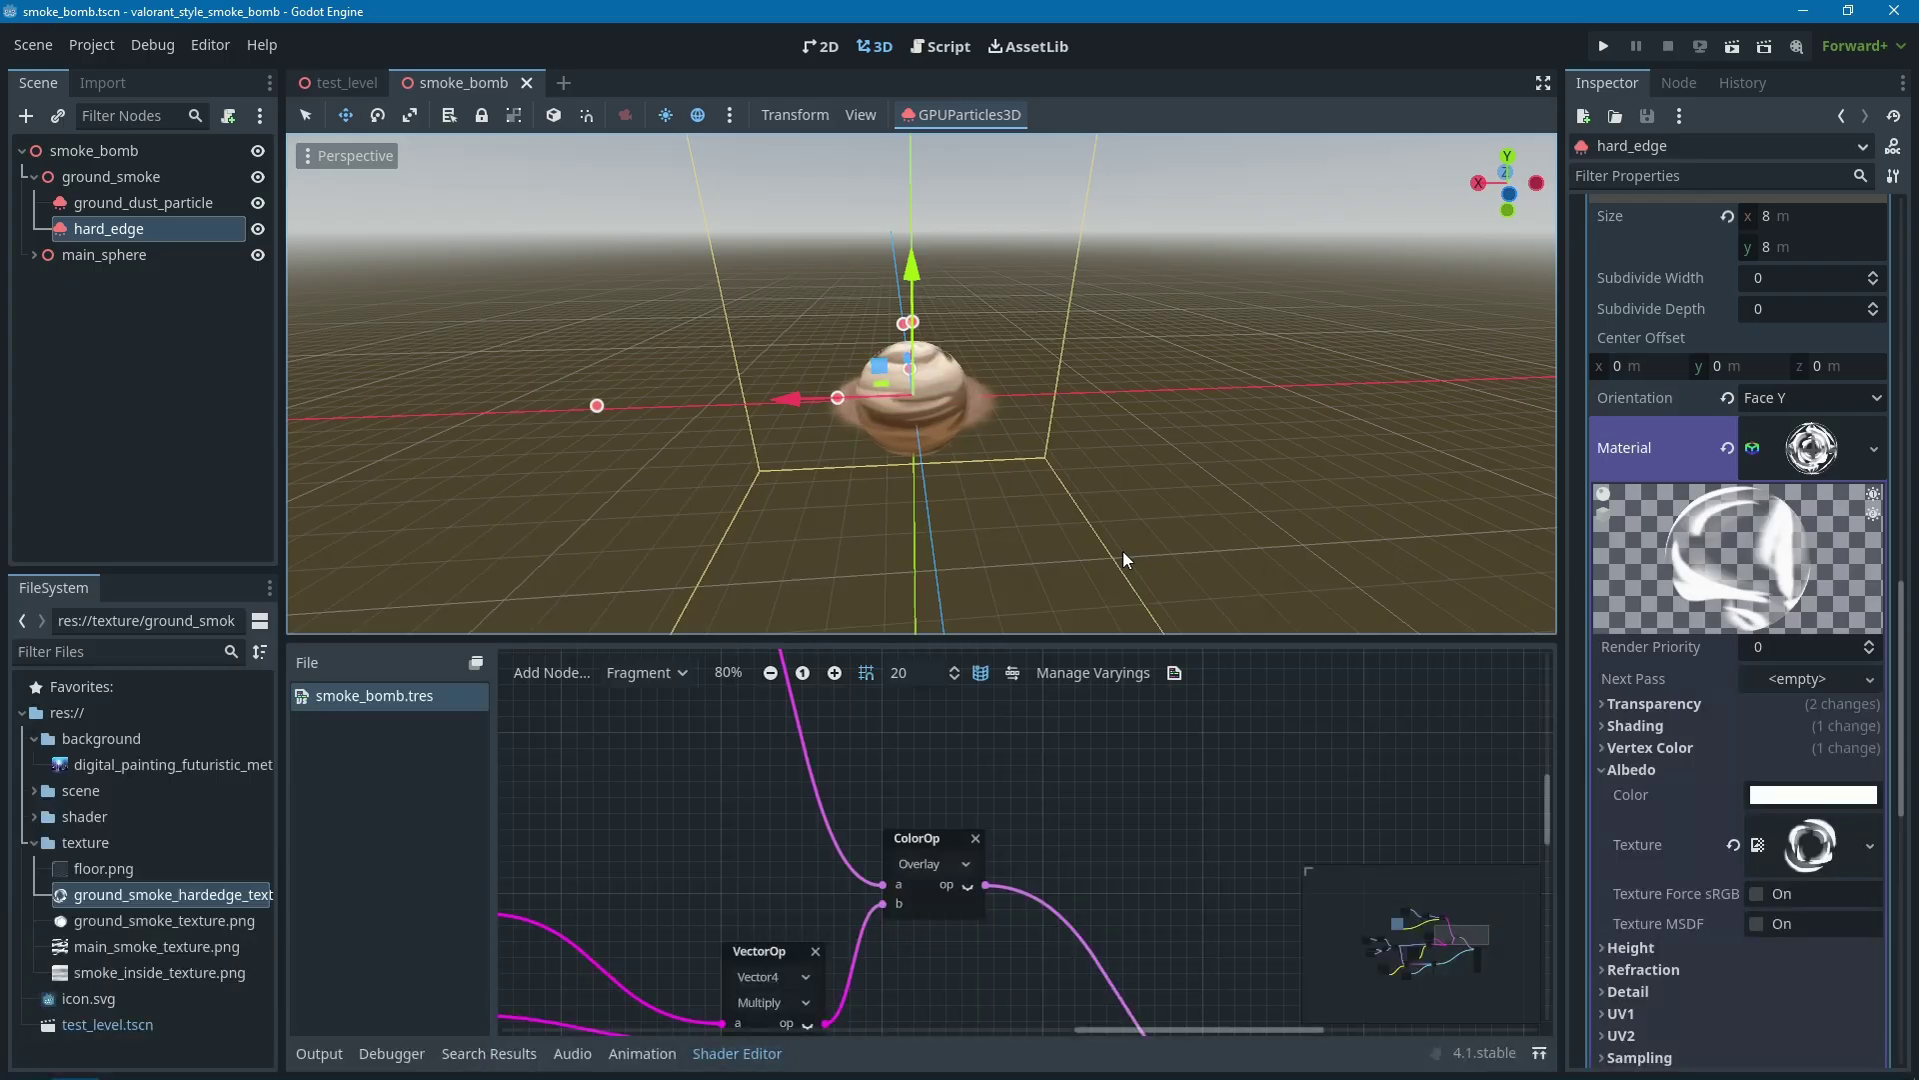
scroll(1117, 515, "up", 3)
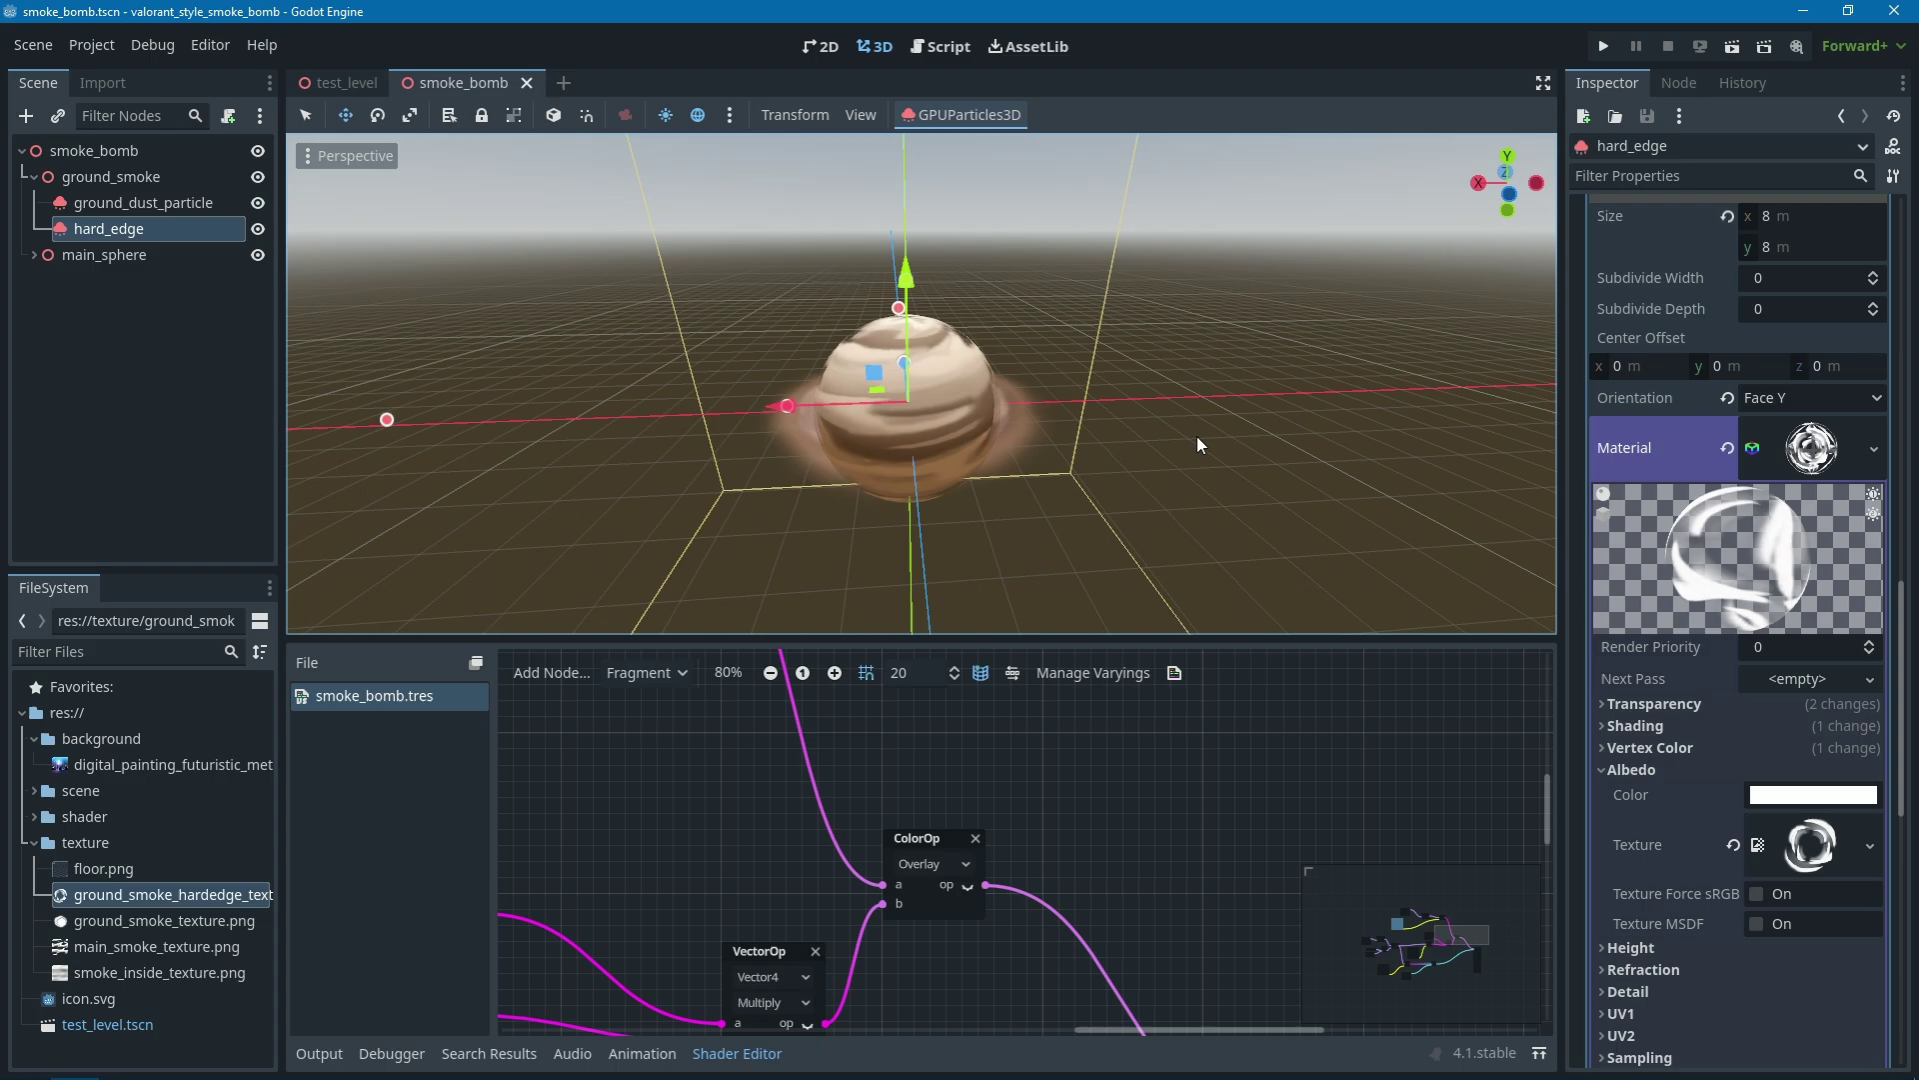
left_click(340, 82)
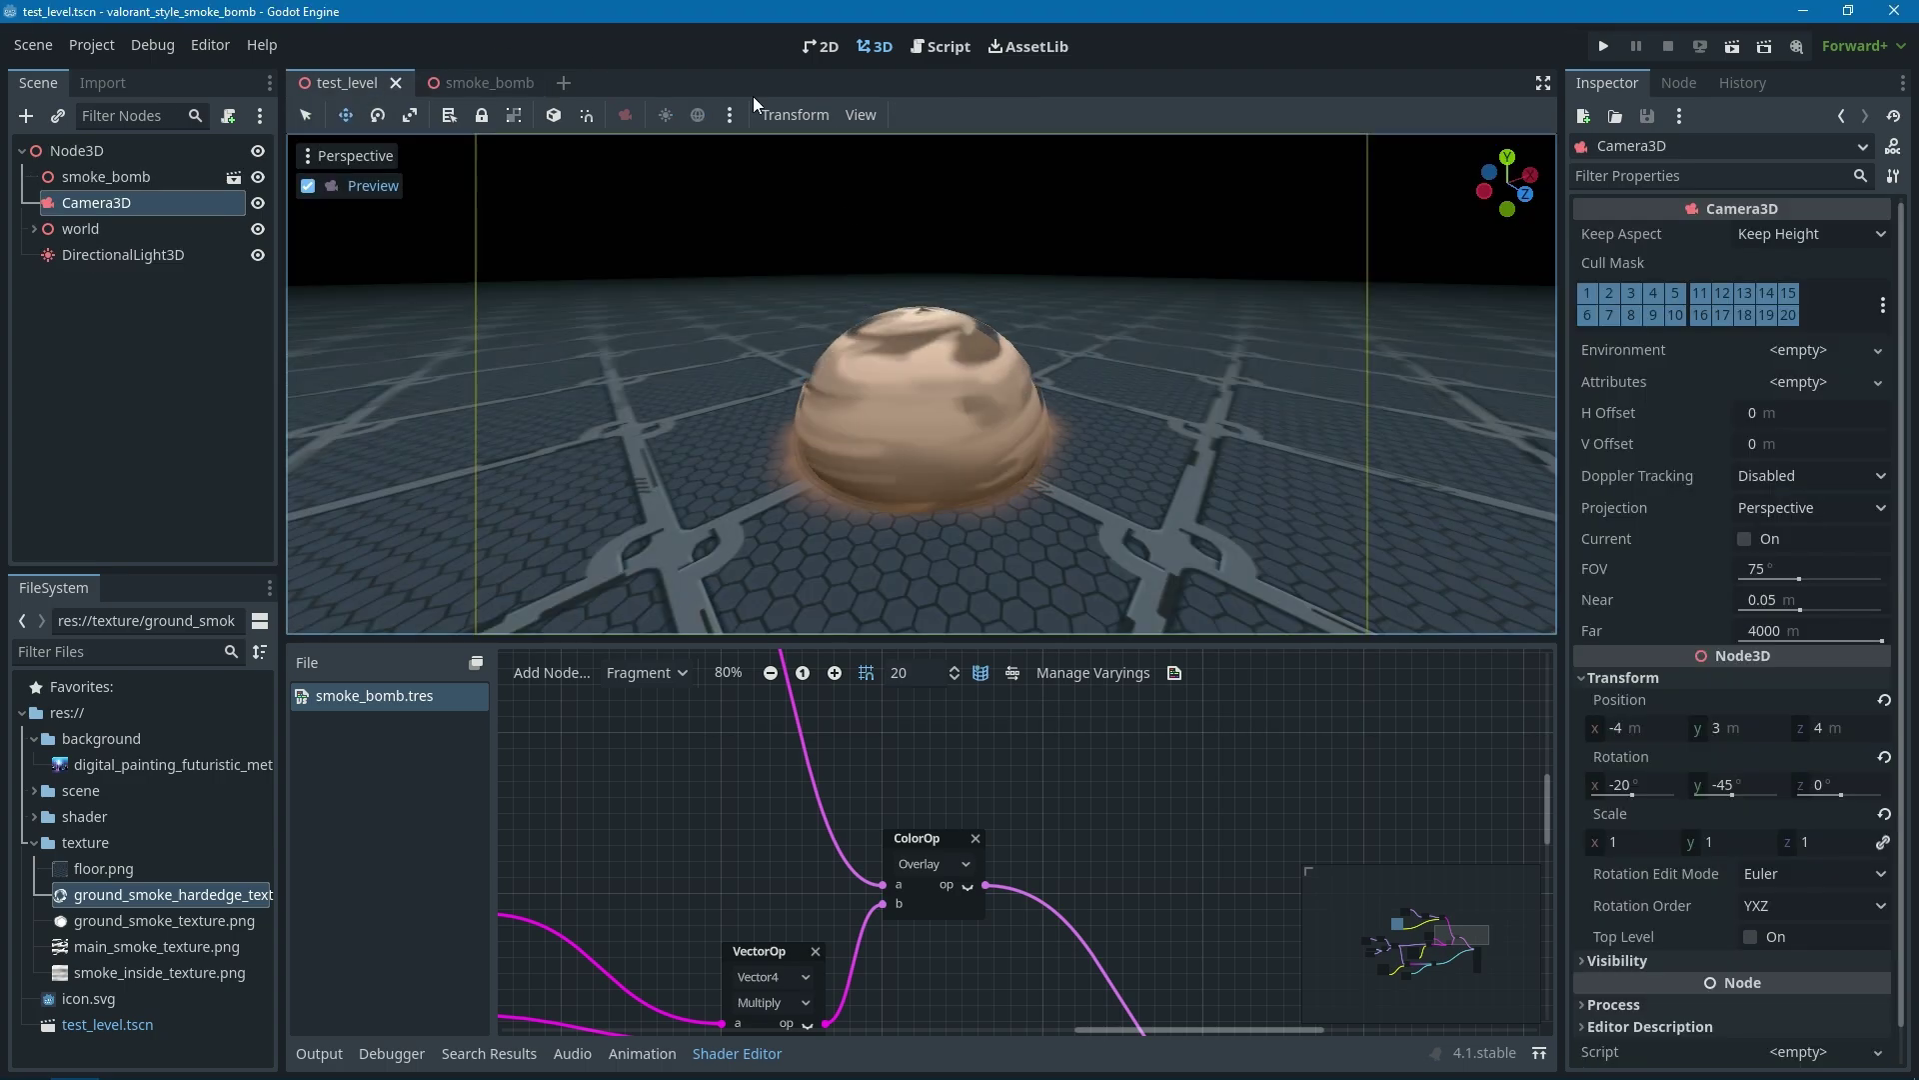